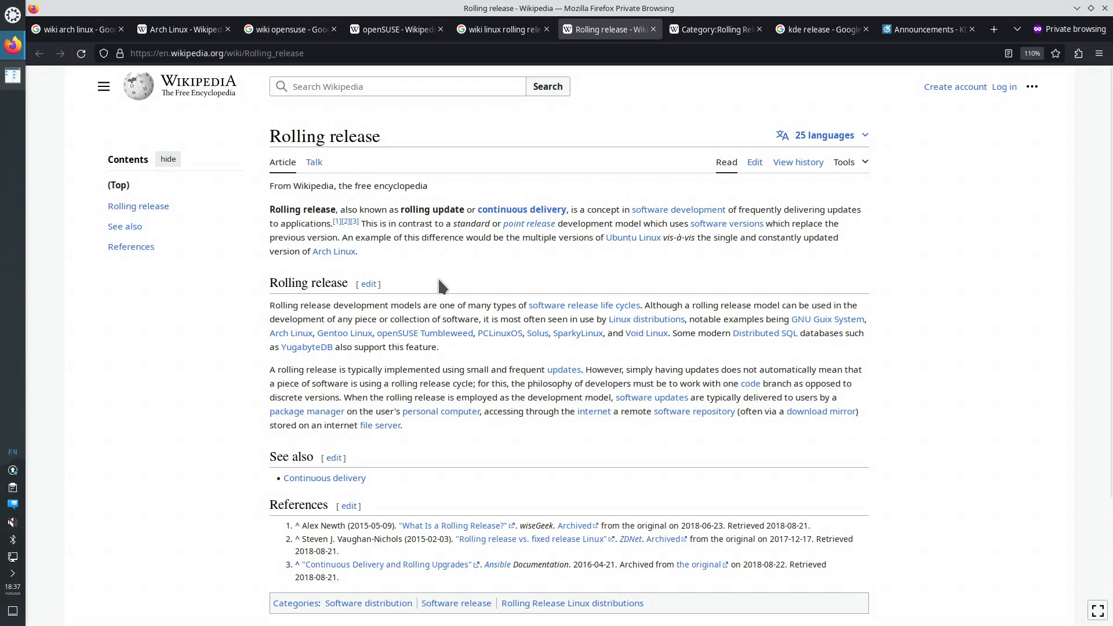
Review the KDE Frameworks 6.2.0 announcement from the KDE announcements page and open its source code download listing
{"action": "left_click", "coordinate": [928, 29]}
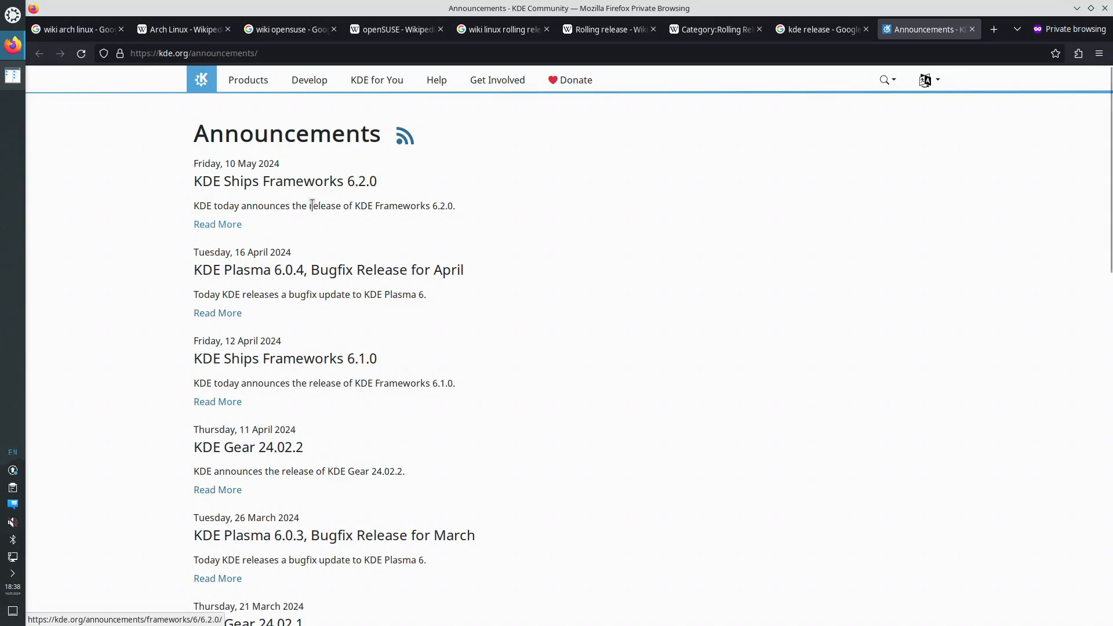
{"action": "left_click_drag", "start_coordinate": [203, 181], "coordinate": [371, 183]}
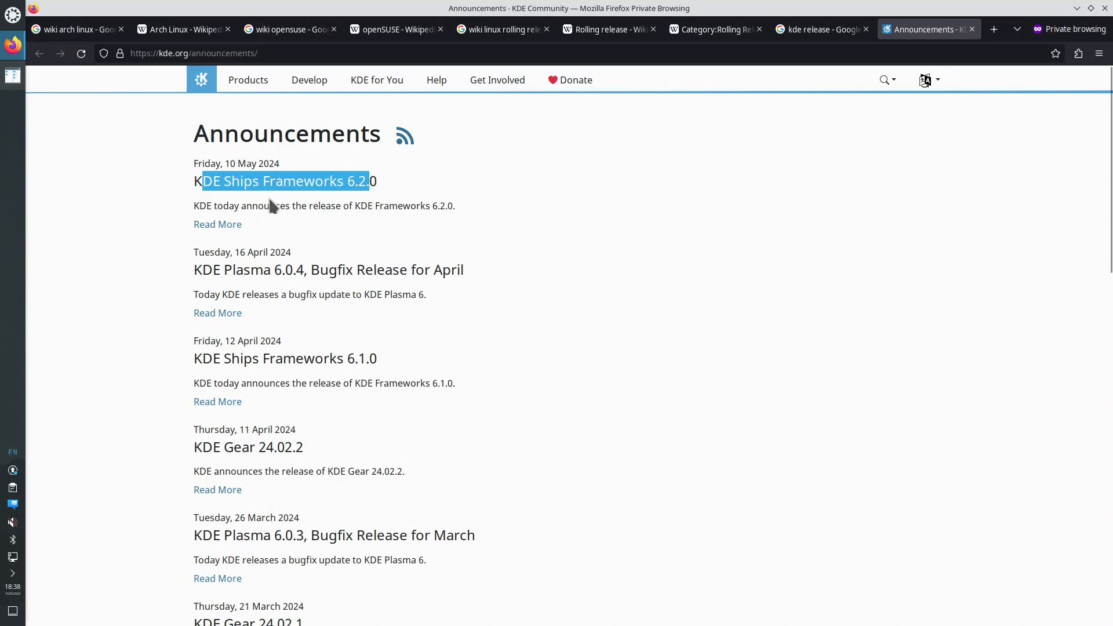
{"action": "left_click", "coordinate": [213, 226]}
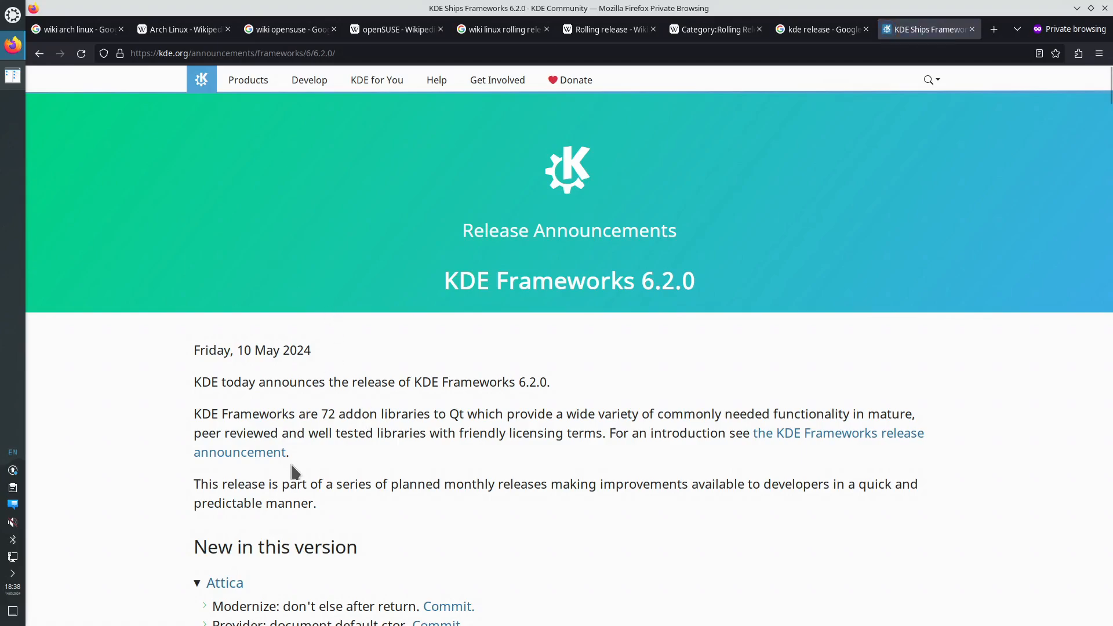
{"action": "scroll", "coordinate": [293, 472], "scroll_direction": "down", "scroll_amount": 5}
{"action": "scroll", "coordinate": [280, 328], "scroll_direction": "down", "scroll_amount": 20}
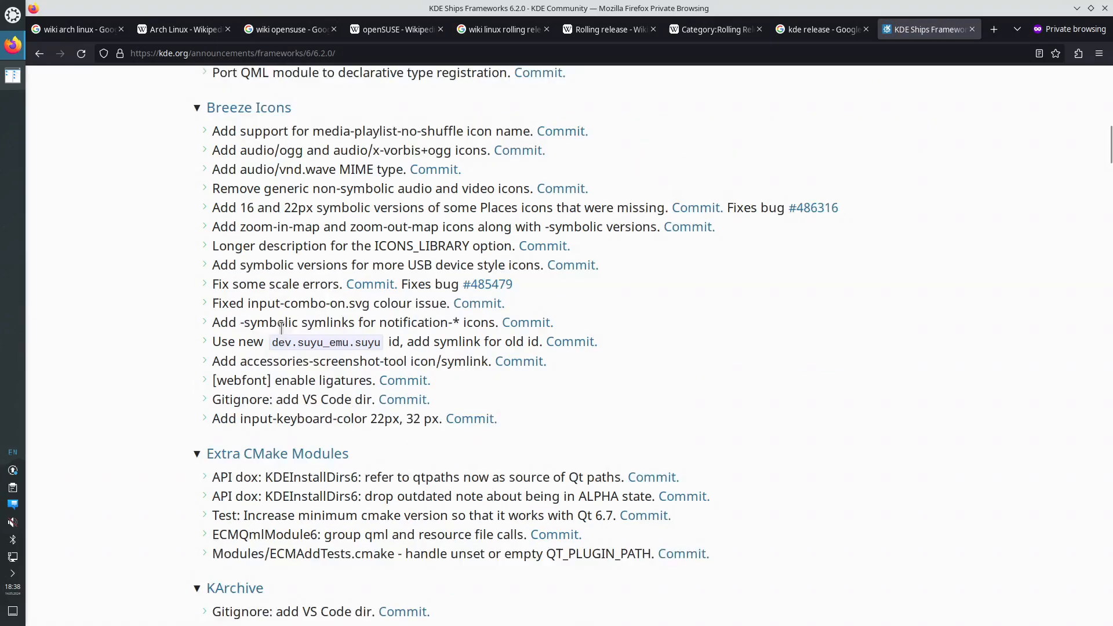
{"action": "scroll", "coordinate": [281, 328], "scroll_direction": "down", "scroll_amount": 20}
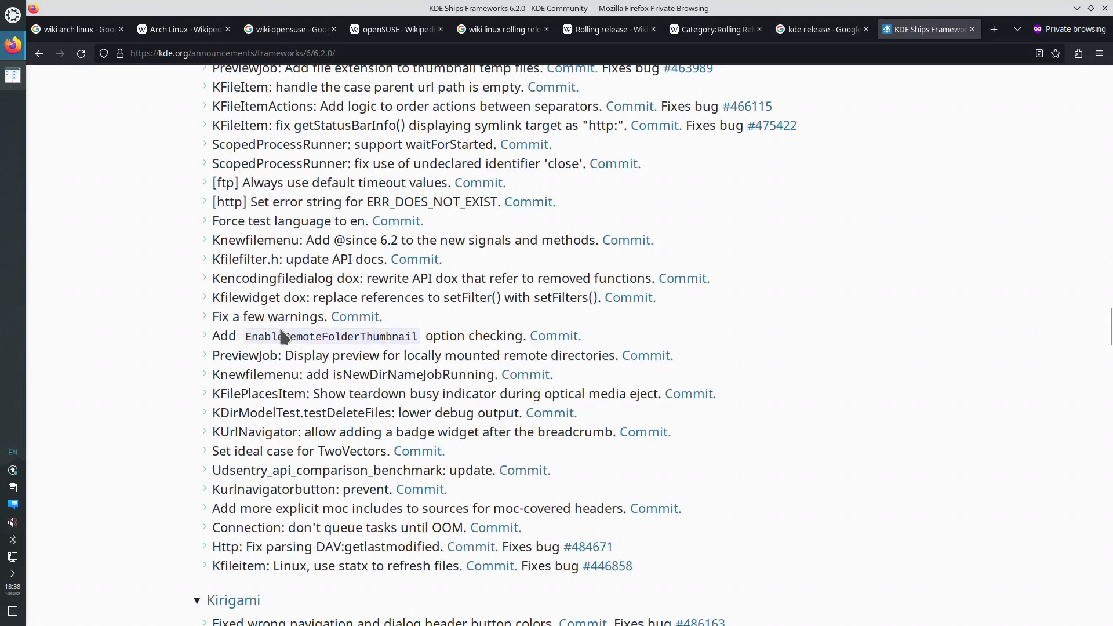
{"action": "scroll", "coordinate": [282, 329], "scroll_direction": "down", "scroll_amount": 20}
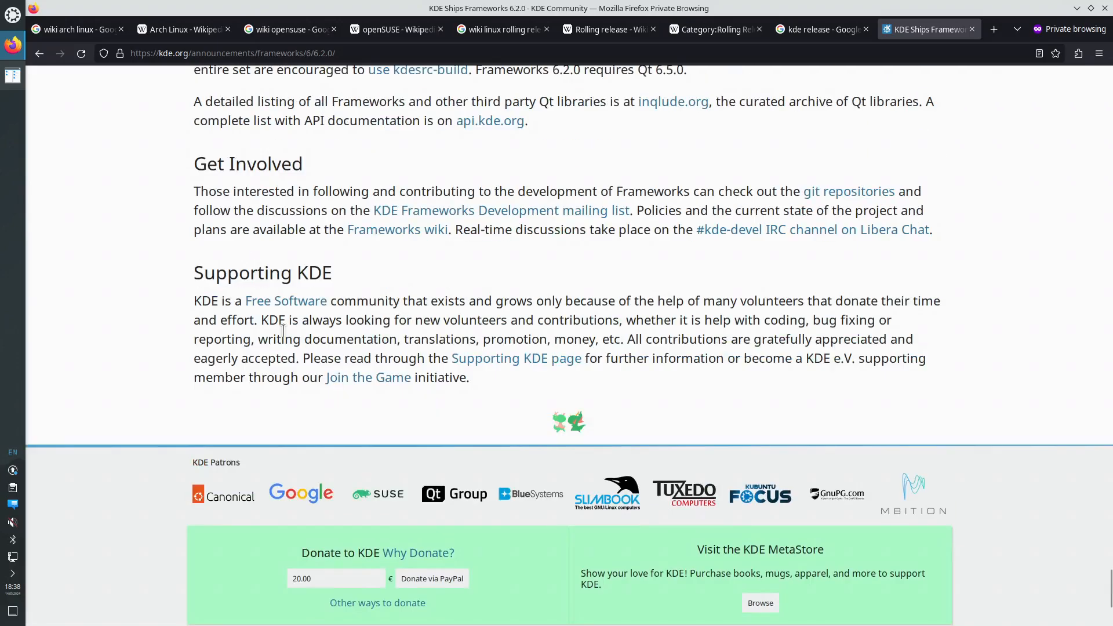
{"action": "scroll", "coordinate": [282, 330], "scroll_direction": "up", "scroll_amount": 5}
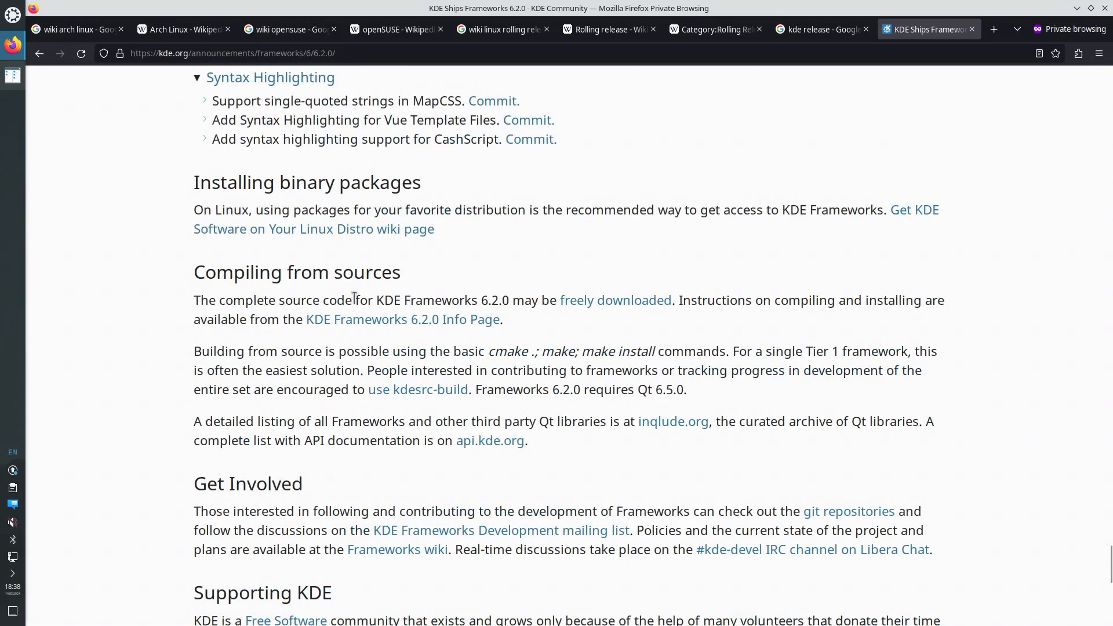
{"action": "left_click", "coordinate": [582, 306]}
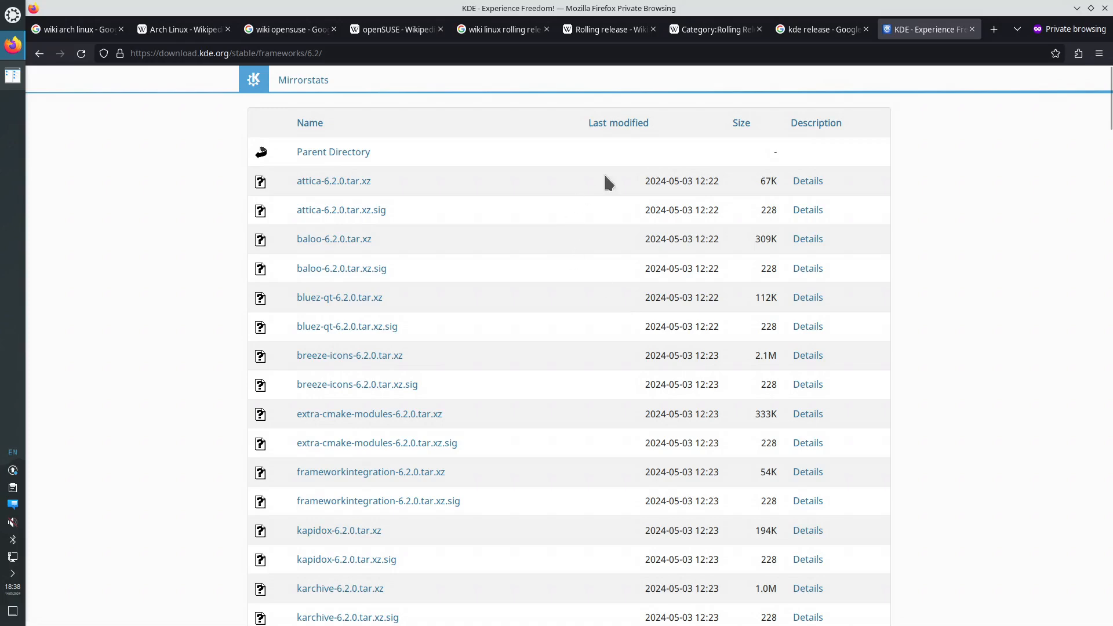
Look through the Wikipedia category page listing rolling release Linux distributions
{"action": "left_click", "coordinate": [704, 32]}
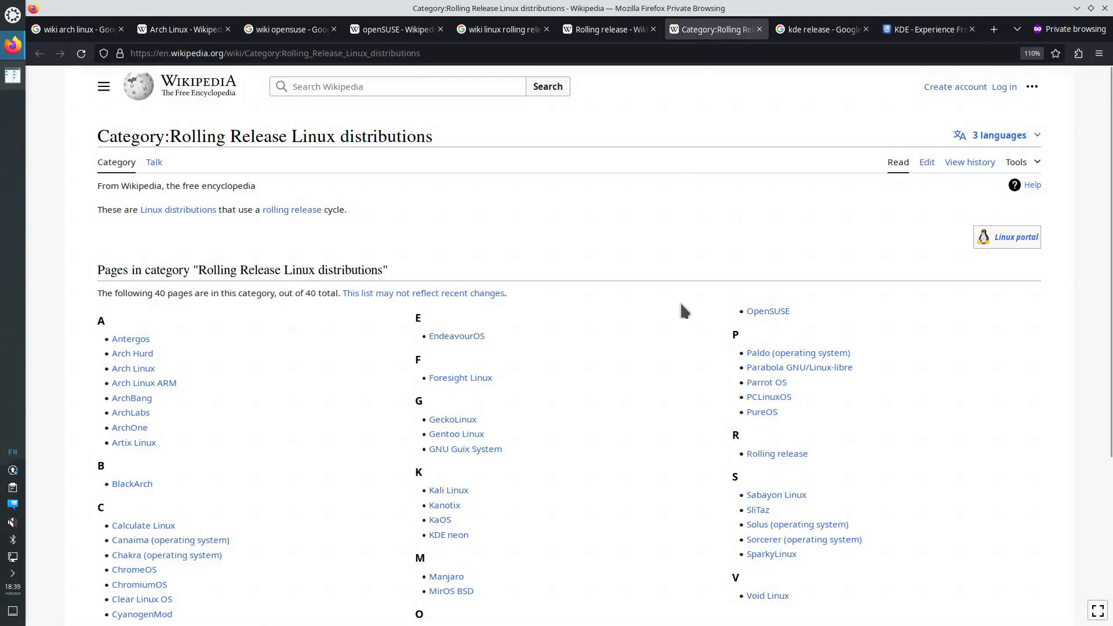
{"action": "scroll", "coordinate": [682, 307], "scroll_direction": "down", "scroll_amount": 3}
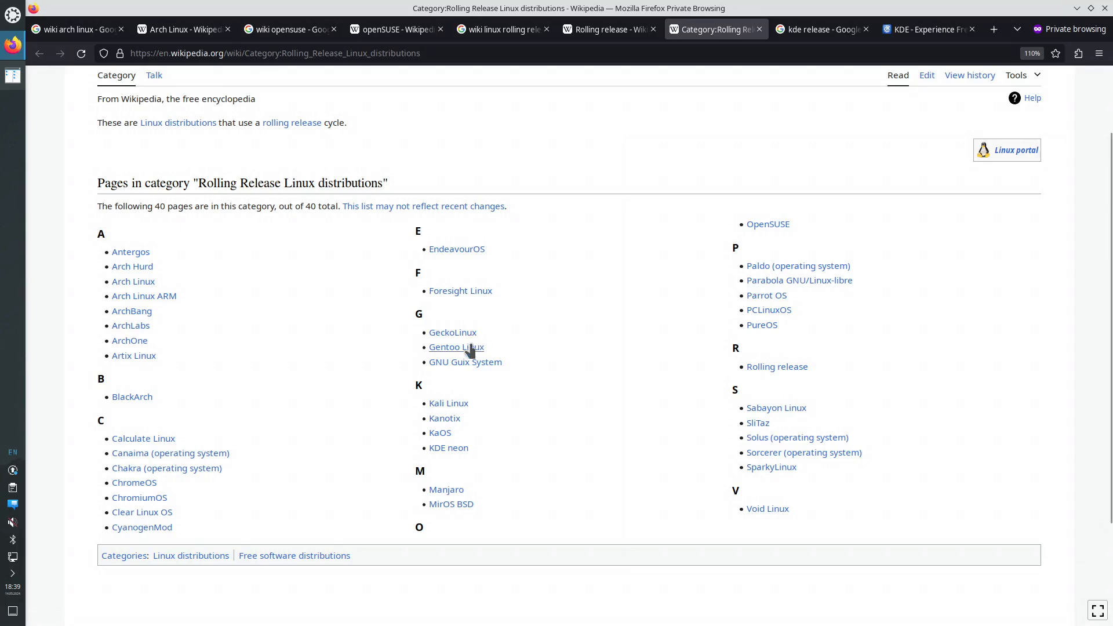
{"action": "mouse_move", "coordinate": [766, 509]}
Open the official Arch Linux website in a new tab from its Wikipedia article and go to its download page
{"action": "left_click", "coordinate": [193, 30]}
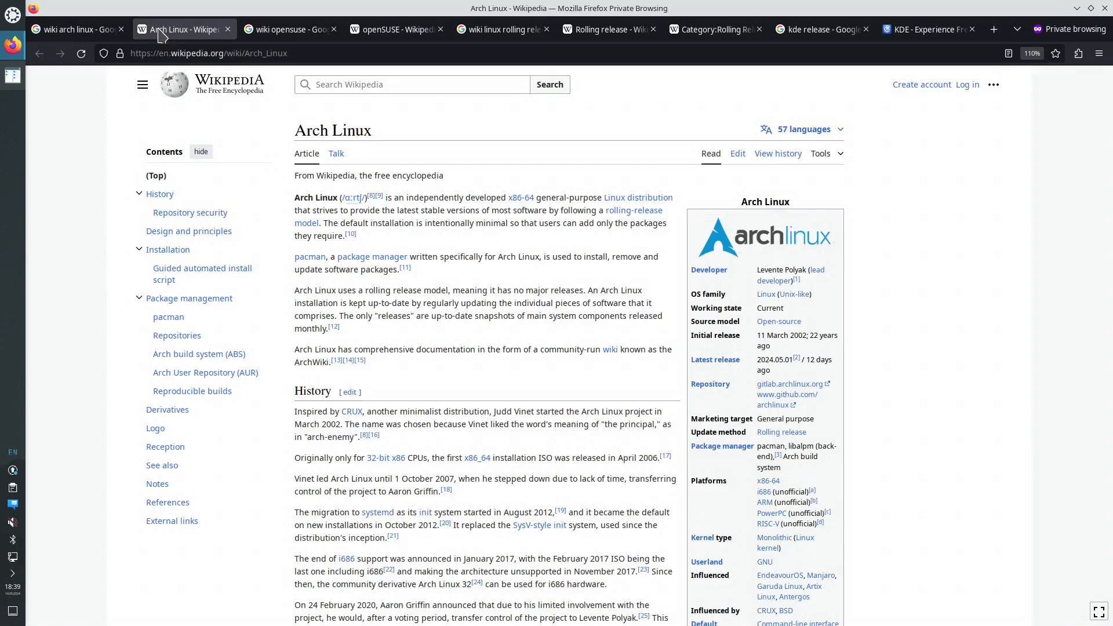
{"action": "scroll", "coordinate": [518, 271], "scroll_direction": "down", "scroll_amount": 4}
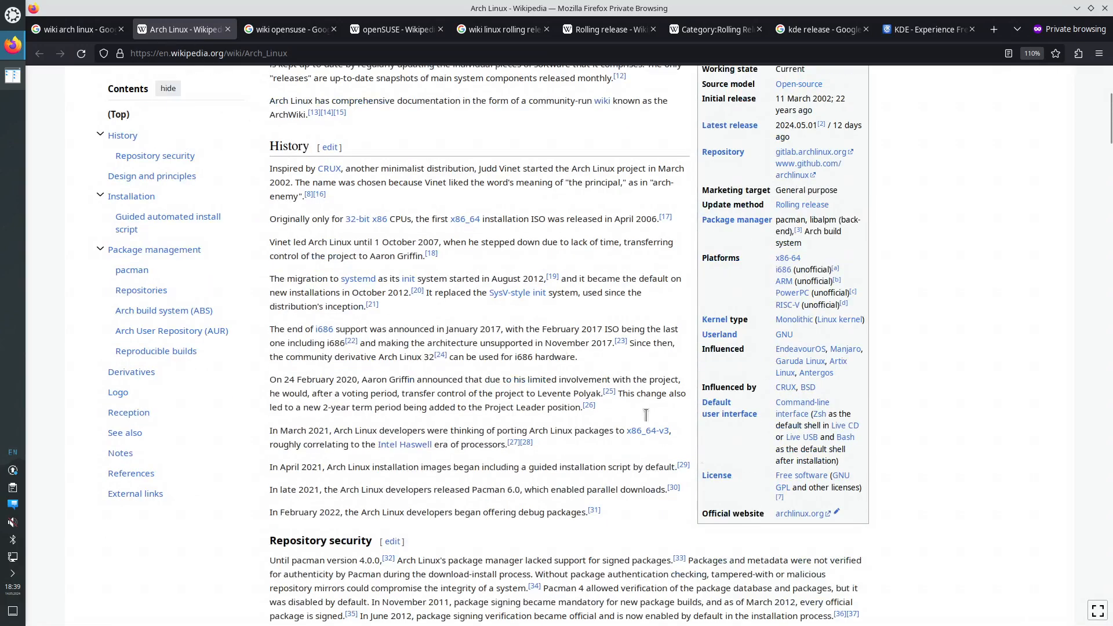
{"action": "right_click", "coordinate": [802, 512]}
{"action": "left_click", "coordinate": [852, 345]}
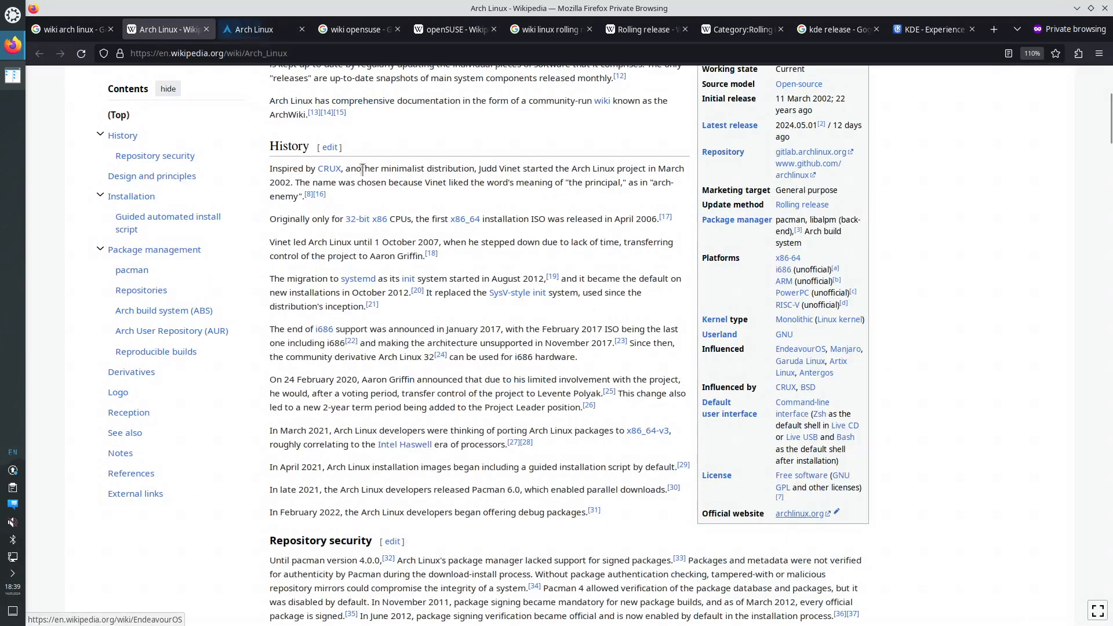
{"action": "left_click", "coordinate": [255, 30]}
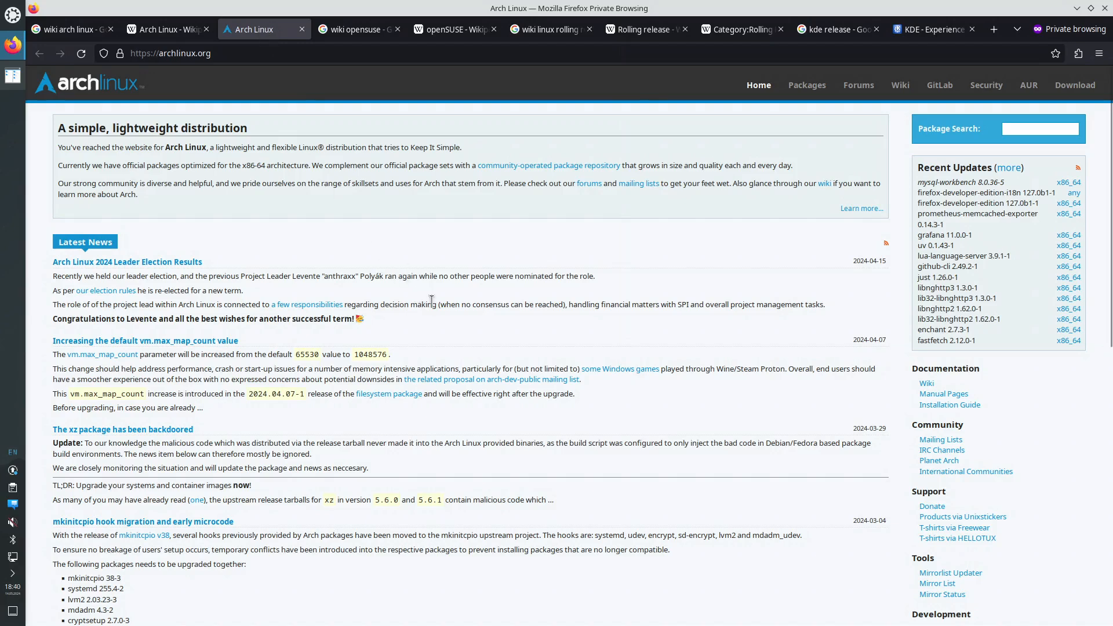
{"action": "left_click", "coordinate": [1075, 86]}
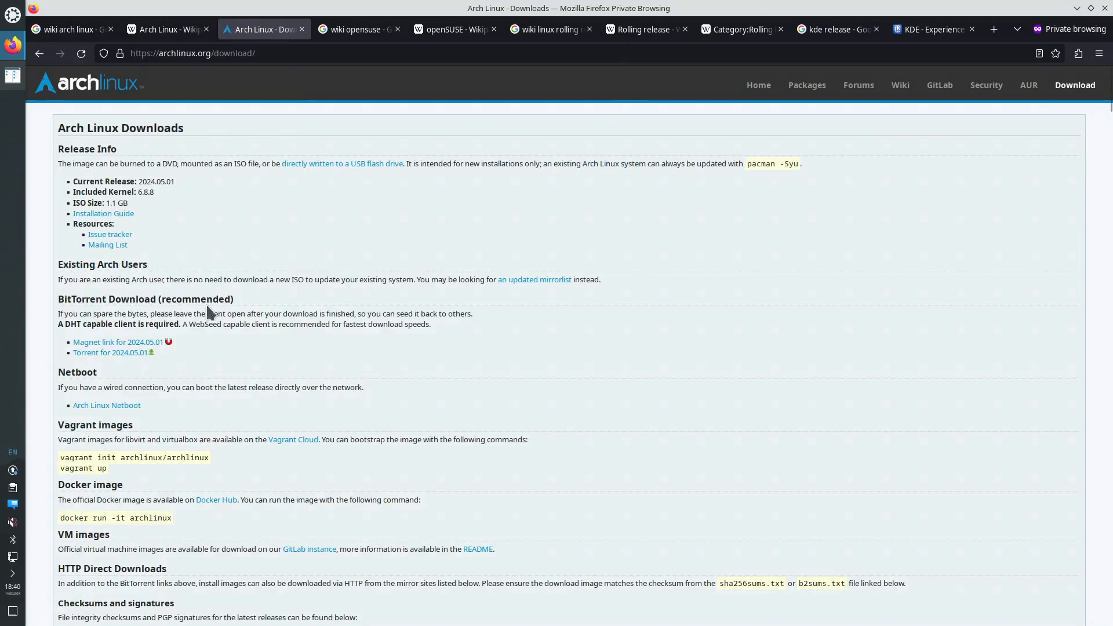
Examine the release information, torrent options, checksums, verification commands and mirror list on the Arch Linux download page
{"action": "scroll", "coordinate": [701, 382], "scroll_direction": "down", "scroll_amount": 5}
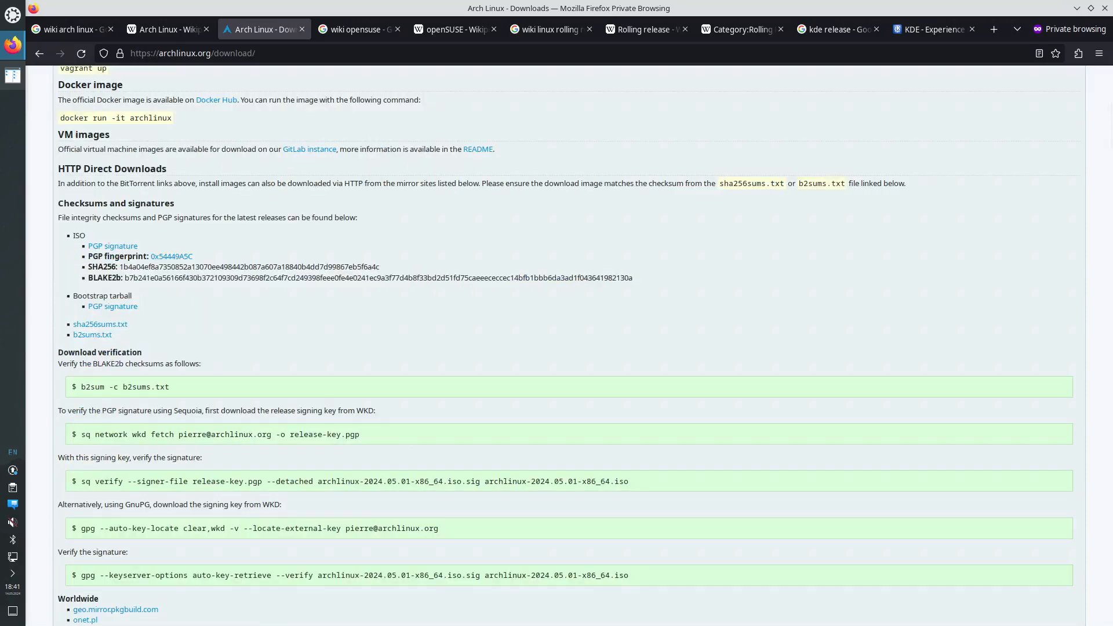
{"action": "scroll", "coordinate": [701, 381], "scroll_direction": "up", "scroll_amount": 5}
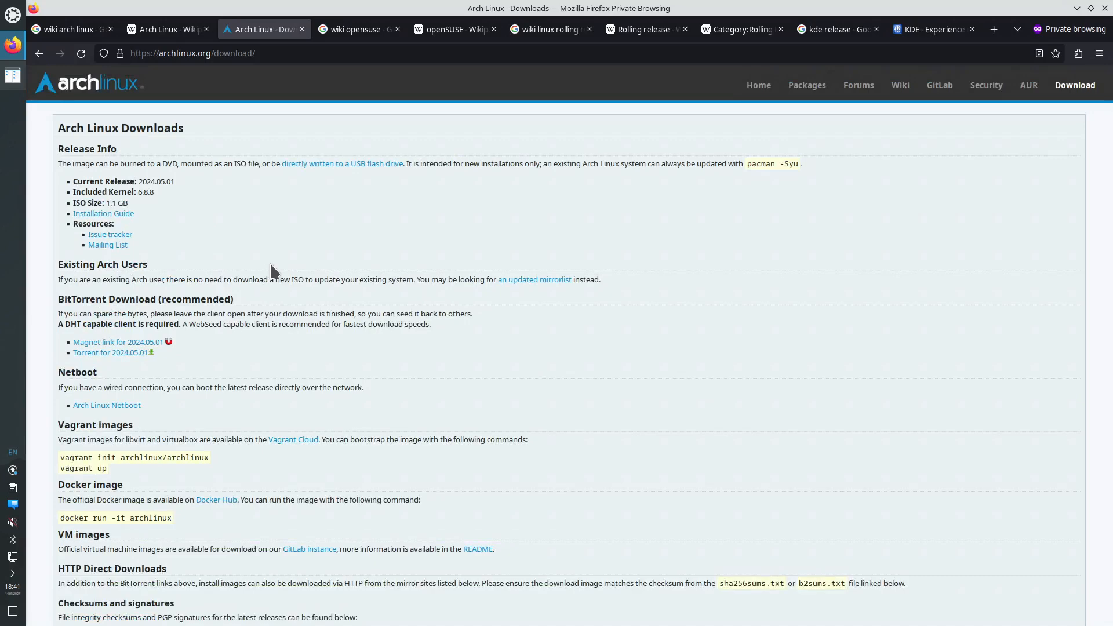
{"action": "scroll", "coordinate": [191, 308], "scroll_direction": "down", "scroll_amount": 2}
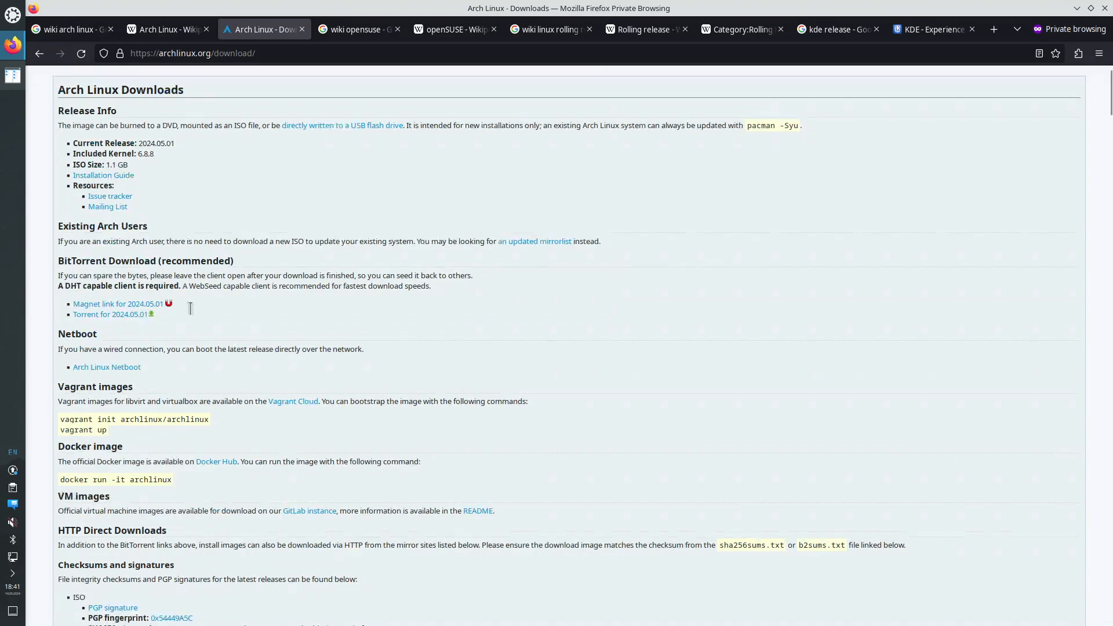
{"action": "scroll", "coordinate": [190, 309], "scroll_direction": "down", "scroll_amount": 5}
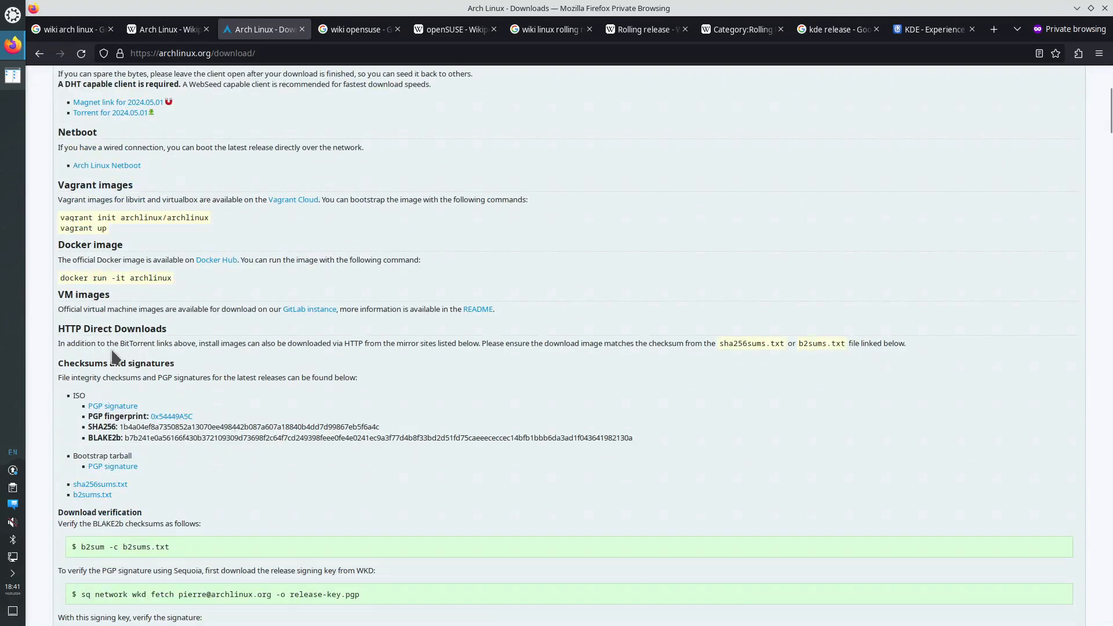
{"action": "scroll", "coordinate": [192, 420], "scroll_direction": "down", "scroll_amount": 6}
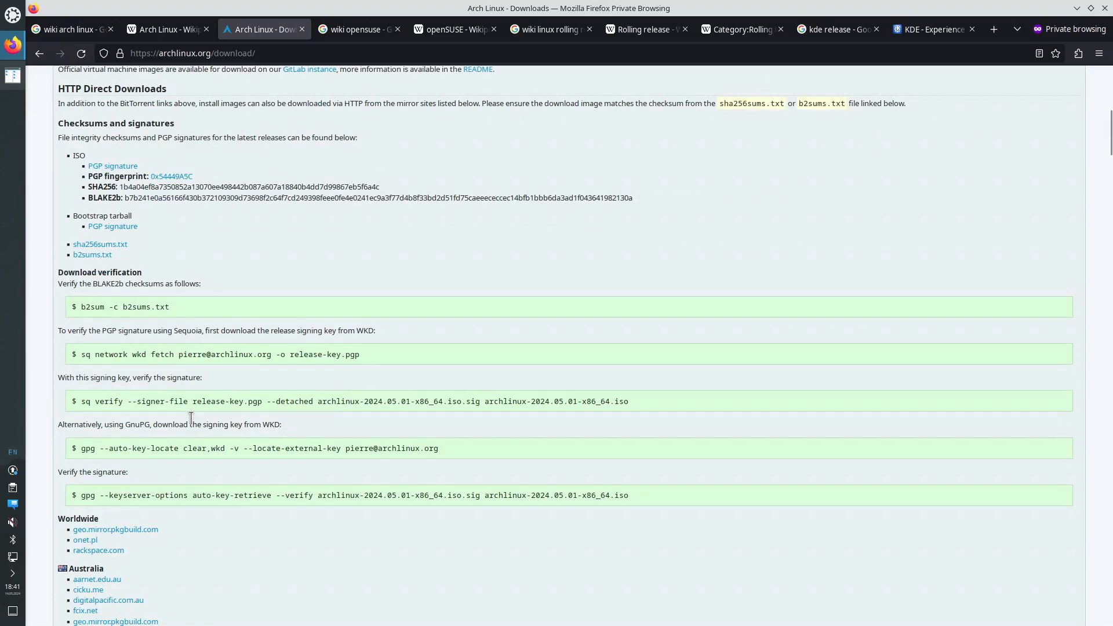
{"action": "scroll", "coordinate": [191, 417], "scroll_direction": "down", "scroll_amount": 4}
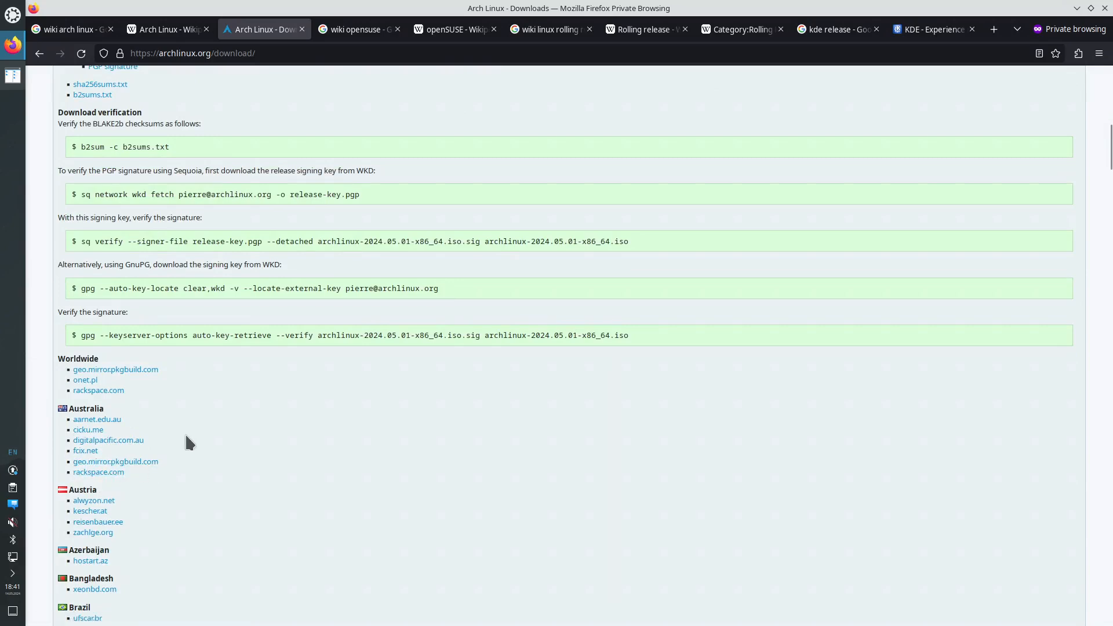
{"action": "scroll", "coordinate": [180, 436], "scroll_direction": "down", "scroll_amount": 5}
{"action": "scroll", "coordinate": [180, 436], "scroll_direction": "up", "scroll_amount": 13}
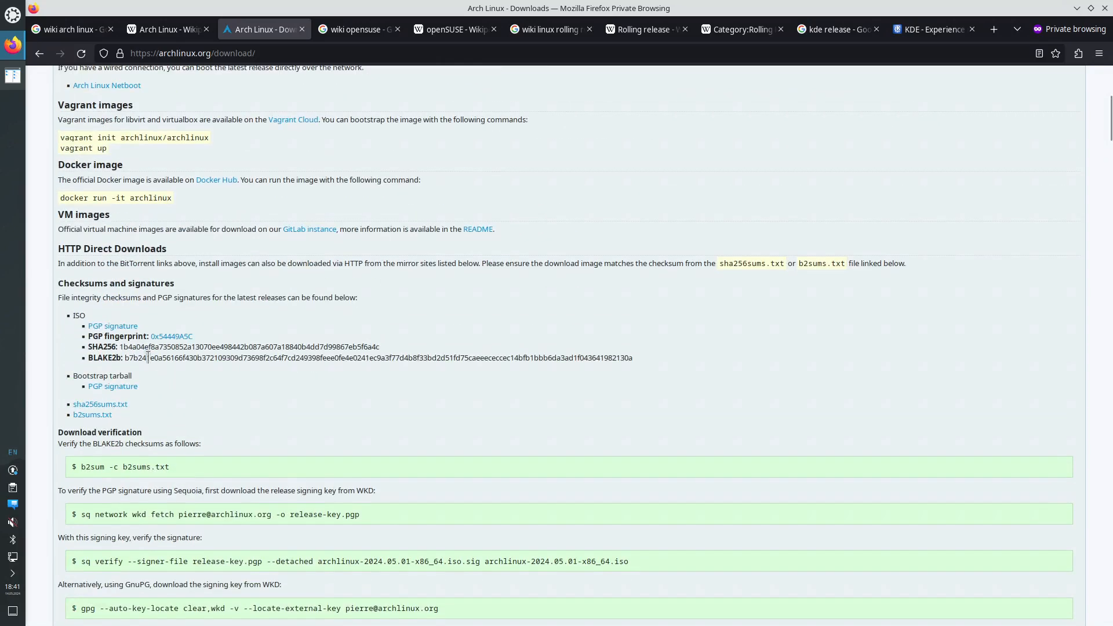
Copy the ISO's PGP signature link, try opening it in a new tab without the .sig ending, and close that tab
{"action": "right_click", "coordinate": [110, 327]}
{"action": "left_click", "coordinate": [174, 419]}
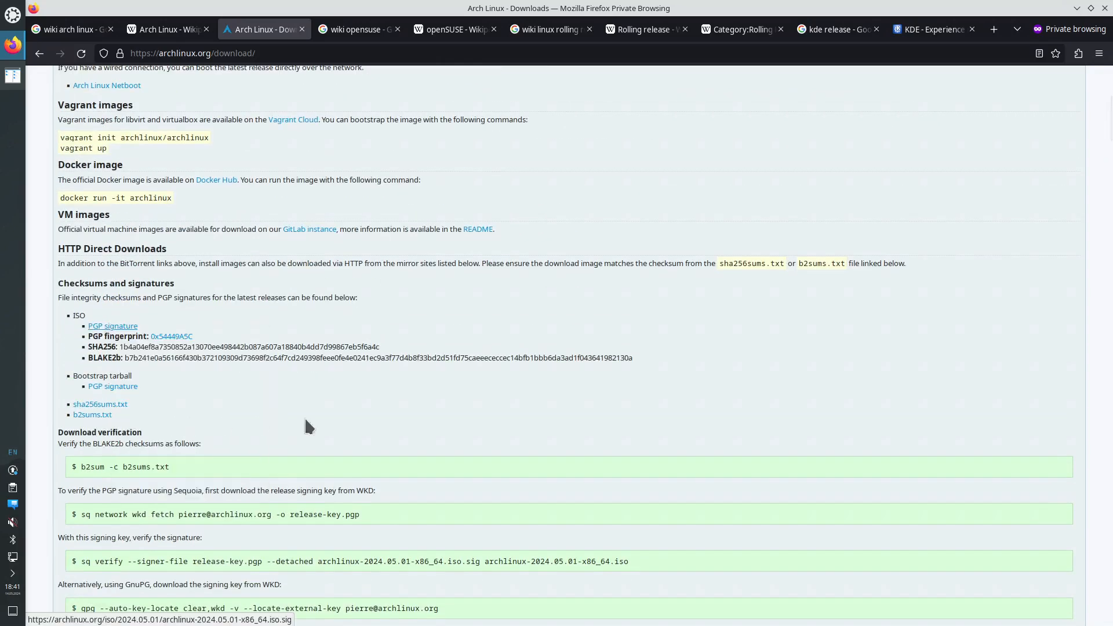
{"action": "key", "text": "ctrl+t"}
{"action": "type", "text": "https://archlinux.org/iso/2024.05.01/archlinux-2024.05.01-x86_64.iso.sig"}
{"action": "key", "text": "BackSpace"}
{"action": "key", "text": "BackSpace"}
{"action": "key", "text": "BackSpace"}
{"action": "key", "text": "BackSpace"}
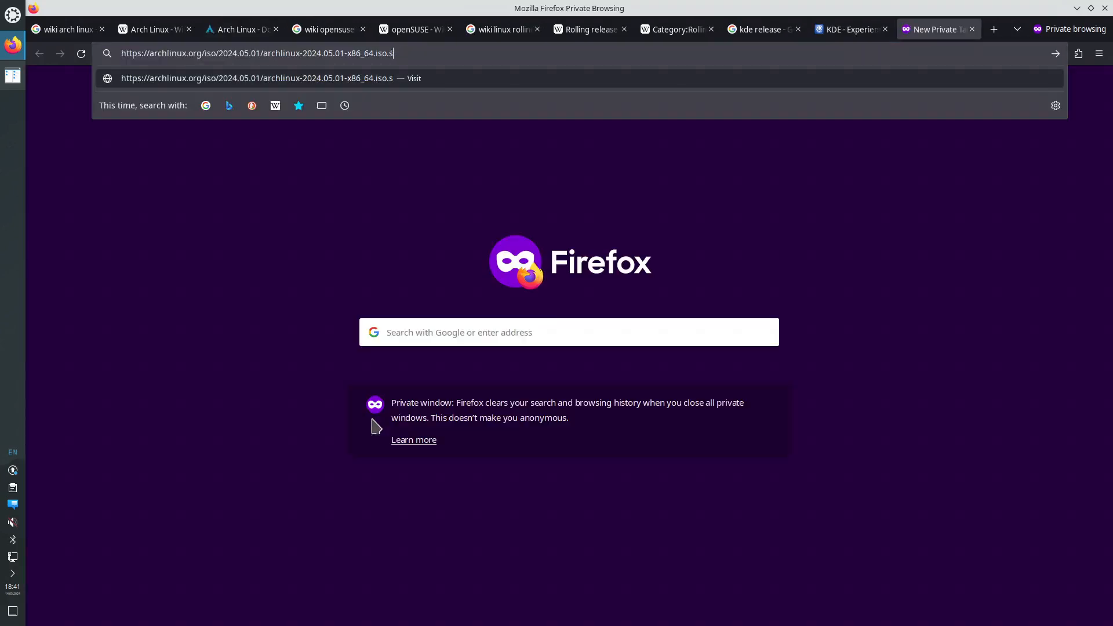
{"action": "key", "text": "Return"}
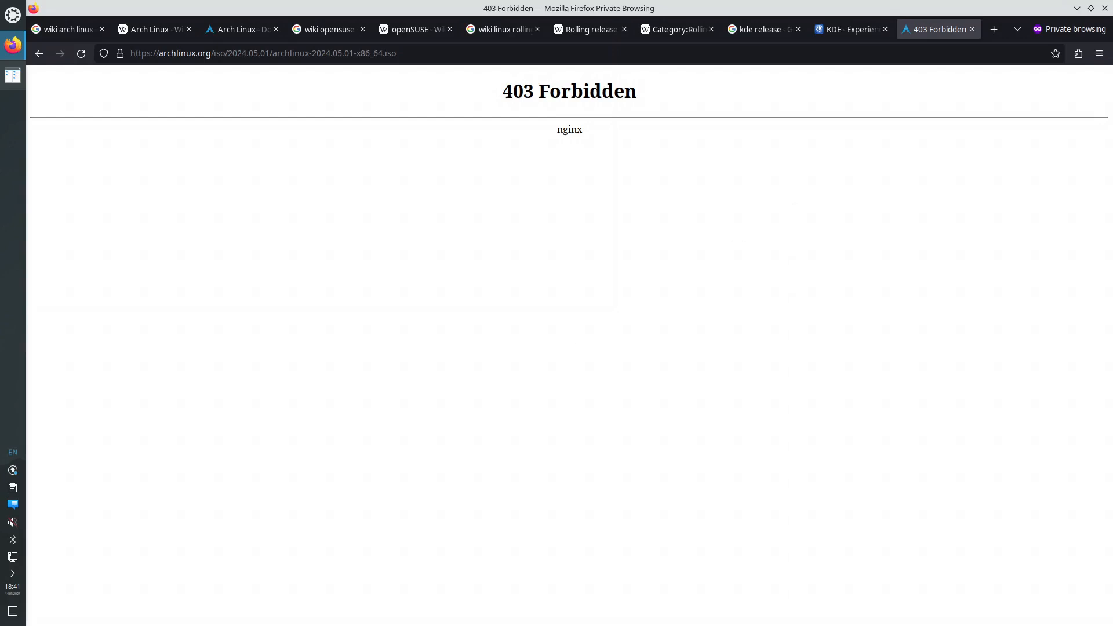
{"action": "key", "text": "ctrl+w"}
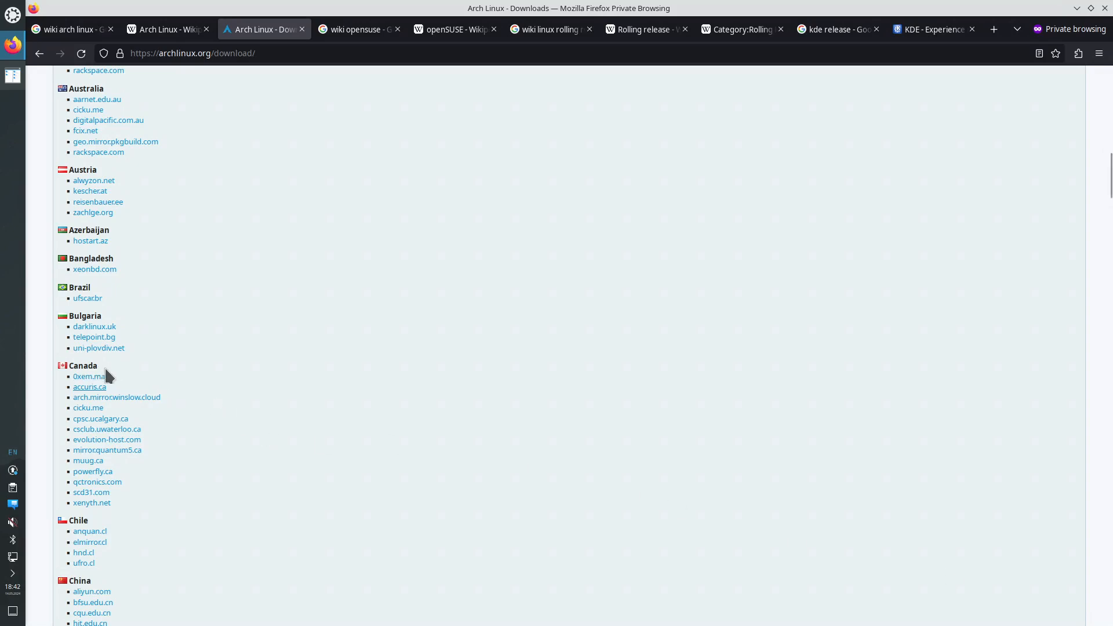
Open the Canadian accuris.ca mirror from the Arch Linux download page in a new tab and switch to it
{"action": "right_click", "coordinate": [86, 388]}
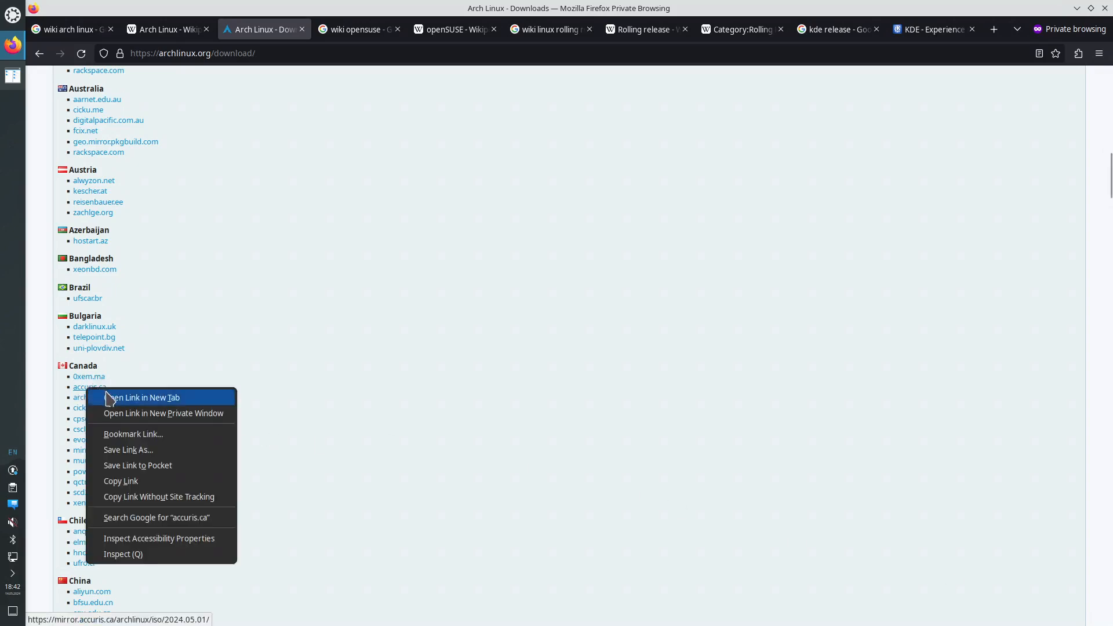
{"action": "left_click", "coordinate": [108, 399]}
{"action": "left_click", "coordinate": [319, 30]}
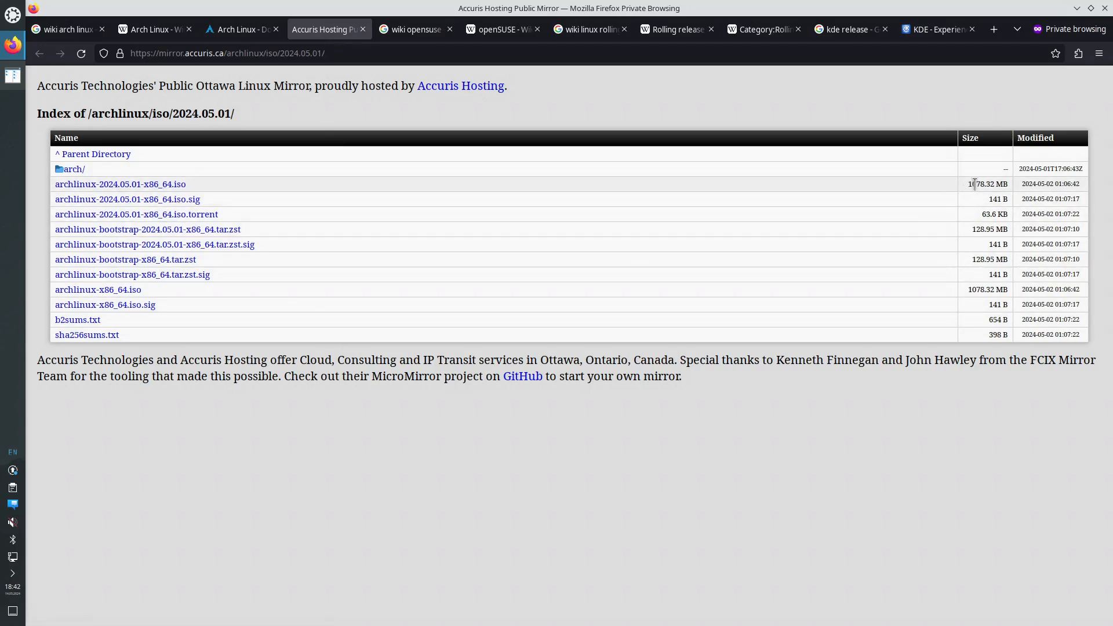
Download archlinux-2024.05.01-x86_64.iso into the work/to_delete/iso folder and check the download progress
{"action": "mouse_move", "coordinate": [974, 184]}
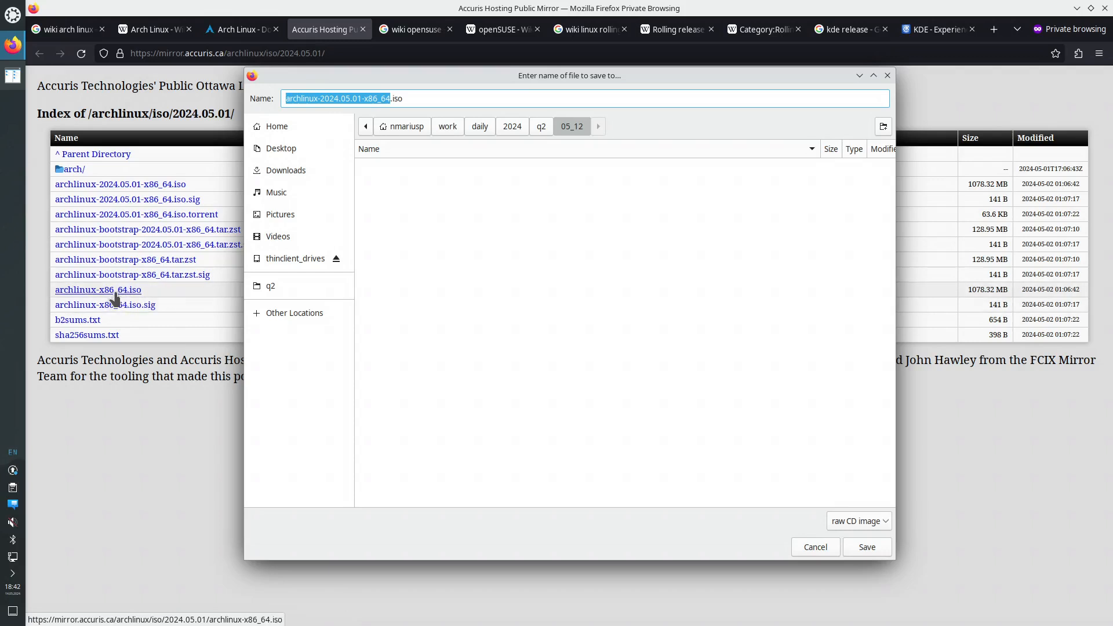
{"action": "left_click", "coordinate": [889, 75]}
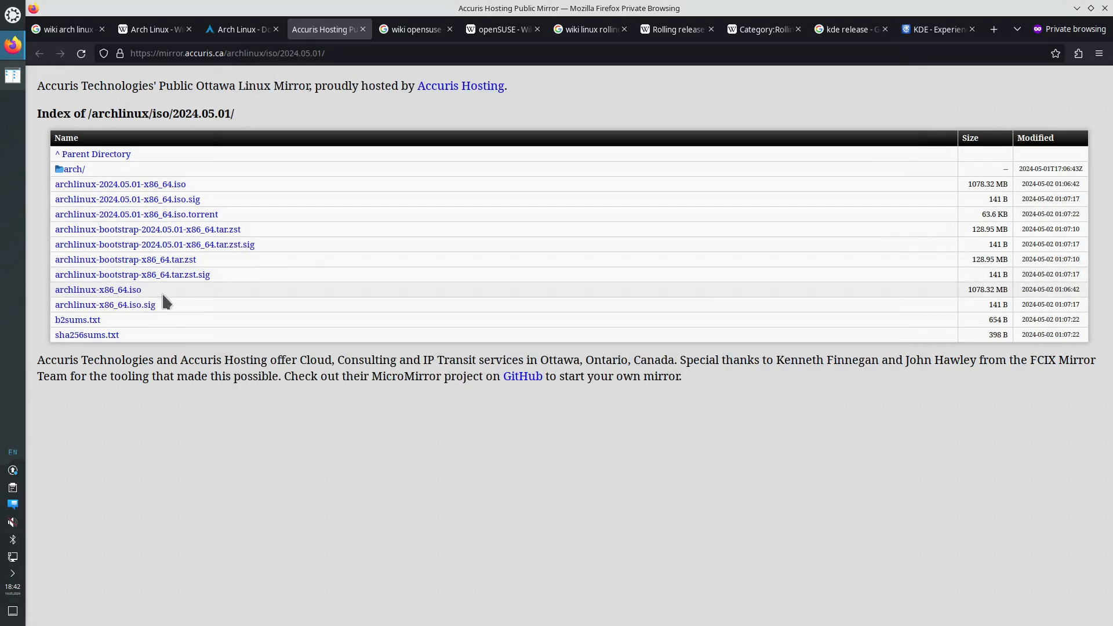
{"action": "left_click", "coordinate": [146, 185]}
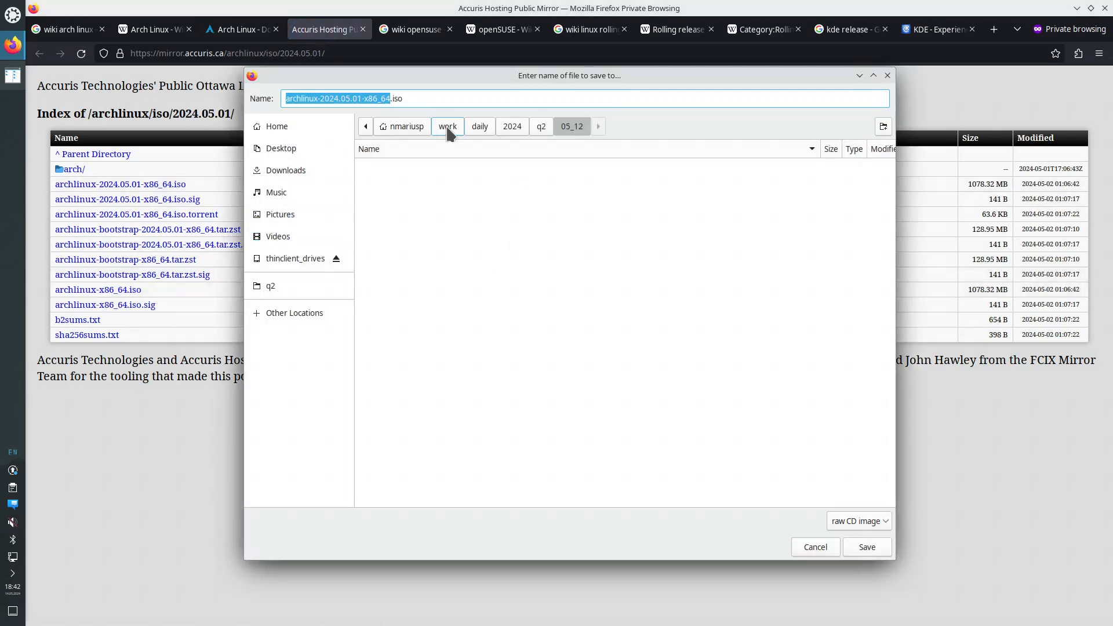
{"action": "left_click", "coordinate": [447, 129]}
{"action": "double_click", "coordinate": [400, 238]}
{"action": "left_click", "coordinate": [382, 169]}
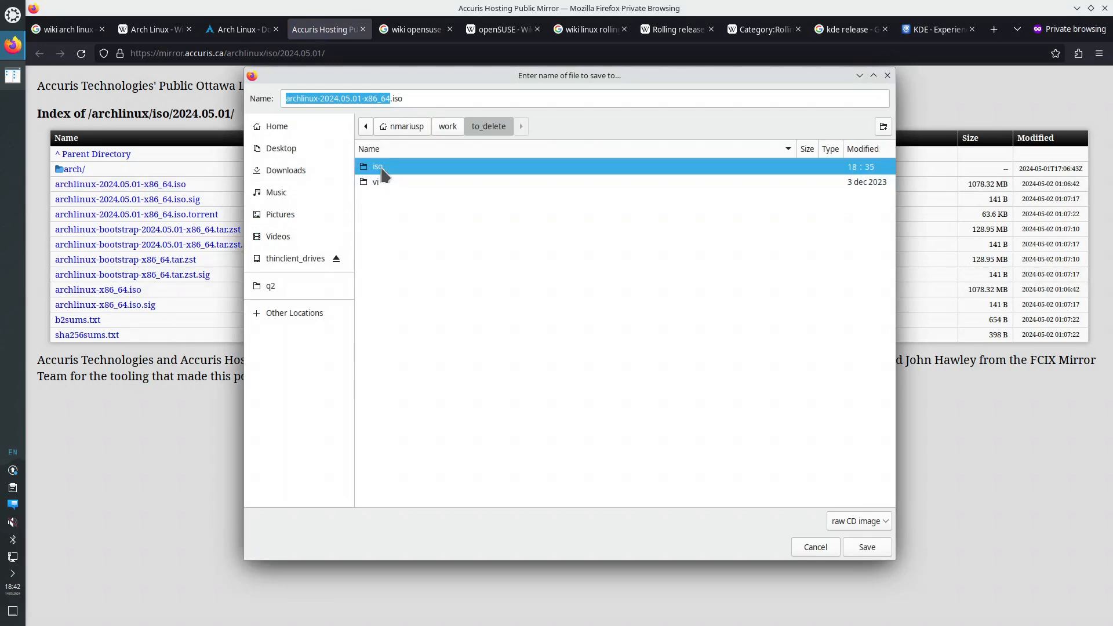
{"action": "double_click", "coordinate": [382, 169]}
{"action": "left_click", "coordinate": [867, 547]}
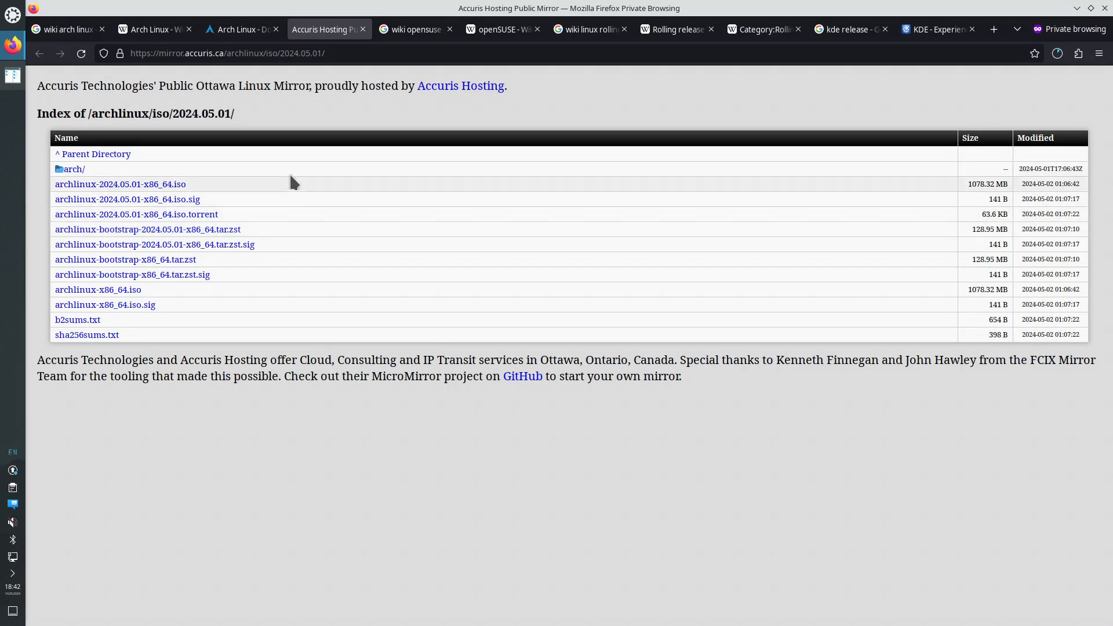
{"action": "left_click", "coordinate": [1058, 54]}
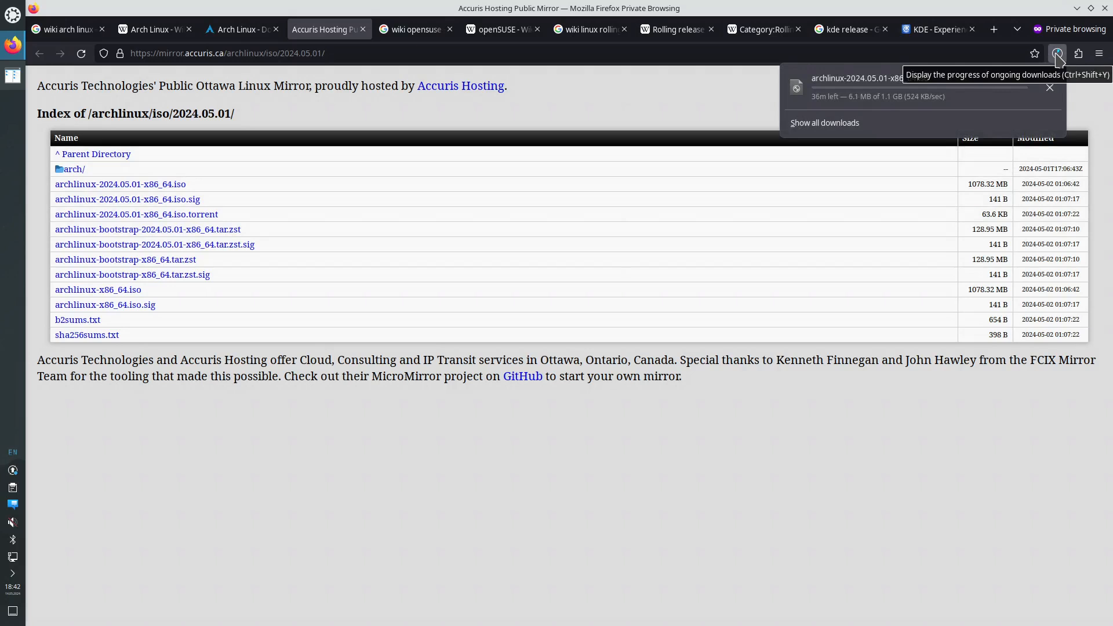
{"action": "left_click", "coordinate": [1057, 54]}
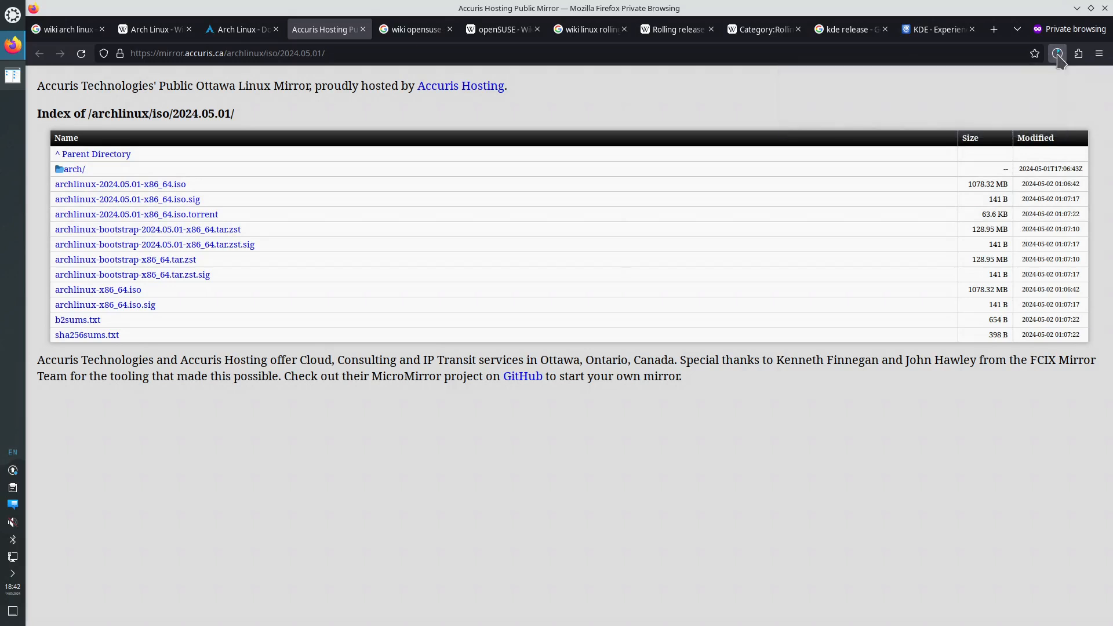
Open the official openSUSE website from the openSUSE Wikipedia article in a new tab and switch to it
{"action": "left_click", "coordinate": [525, 36]}
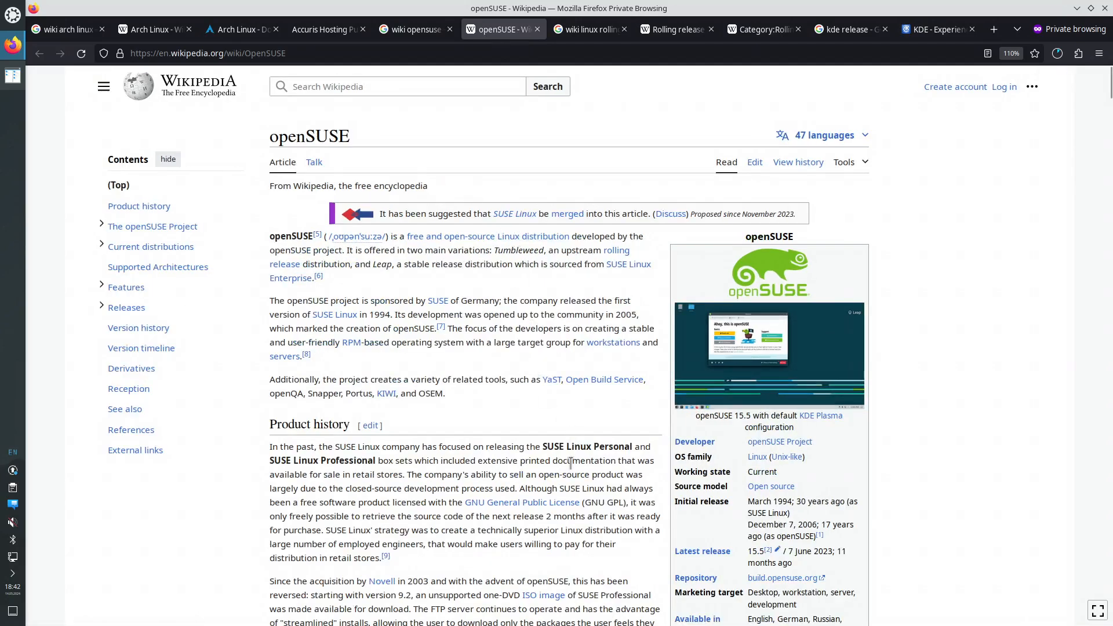
{"action": "scroll", "coordinate": [567, 438], "scroll_direction": "down", "scroll_amount": 10}
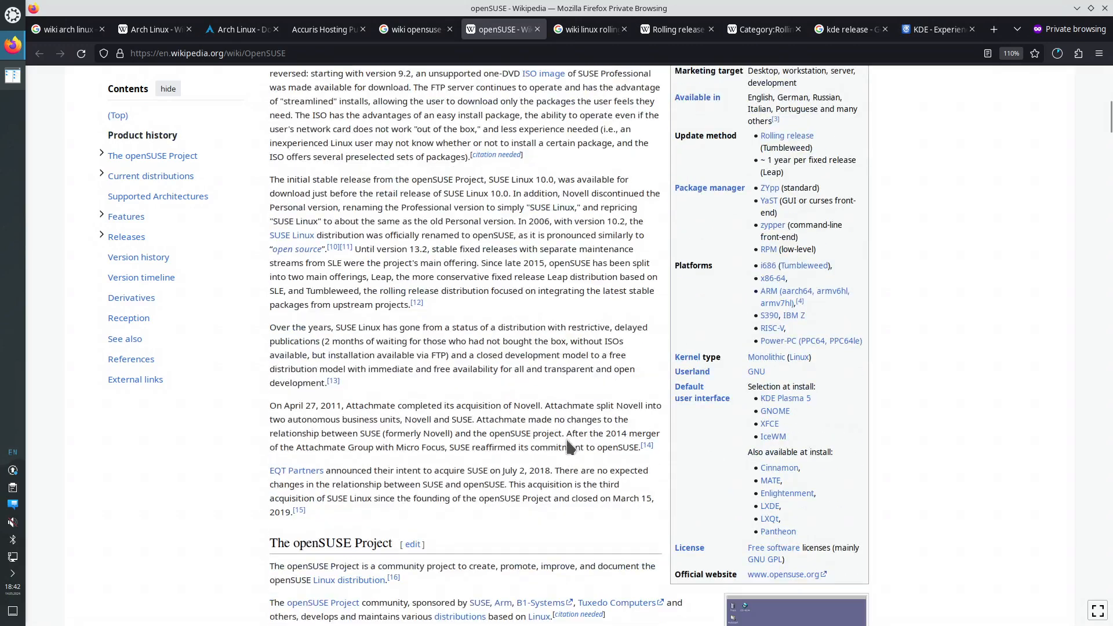
{"action": "right_click", "coordinate": [784, 574]}
{"action": "left_click", "coordinate": [839, 408]}
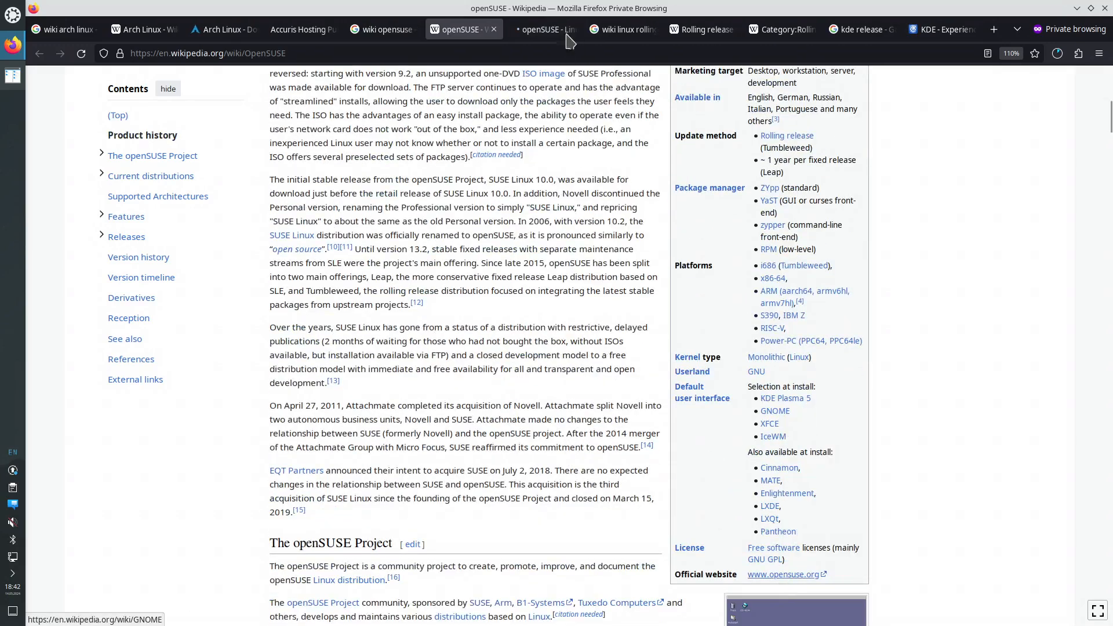
{"action": "left_click", "coordinate": [543, 29]}
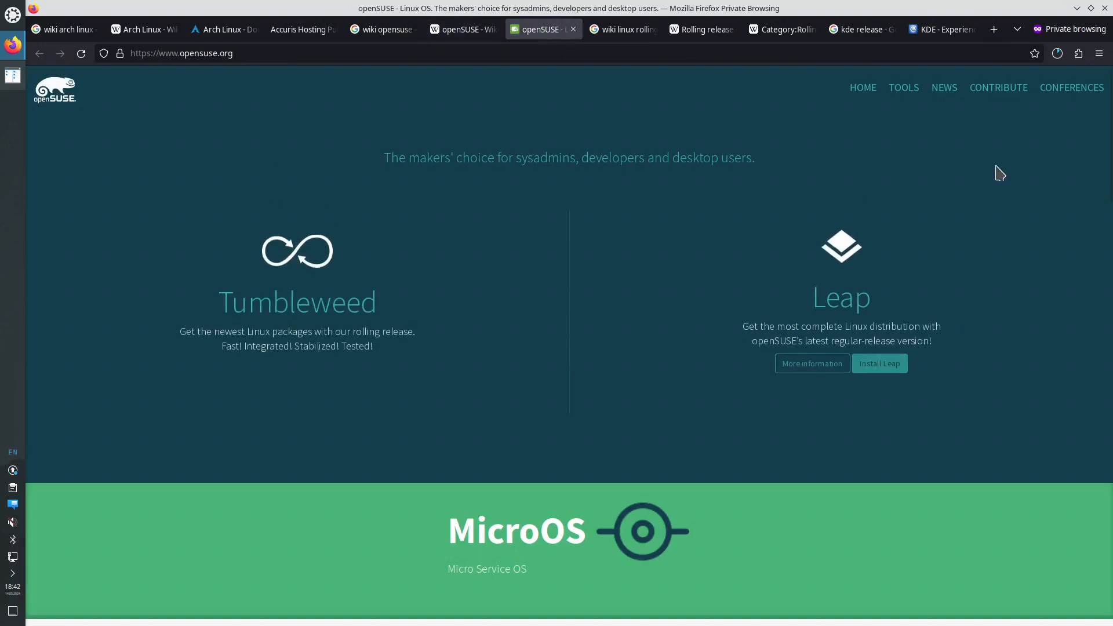
Go from the openSUSE homepage through Tumbleweed to the Tumbleweed installation image downloads
{"action": "left_click", "coordinate": [306, 263]}
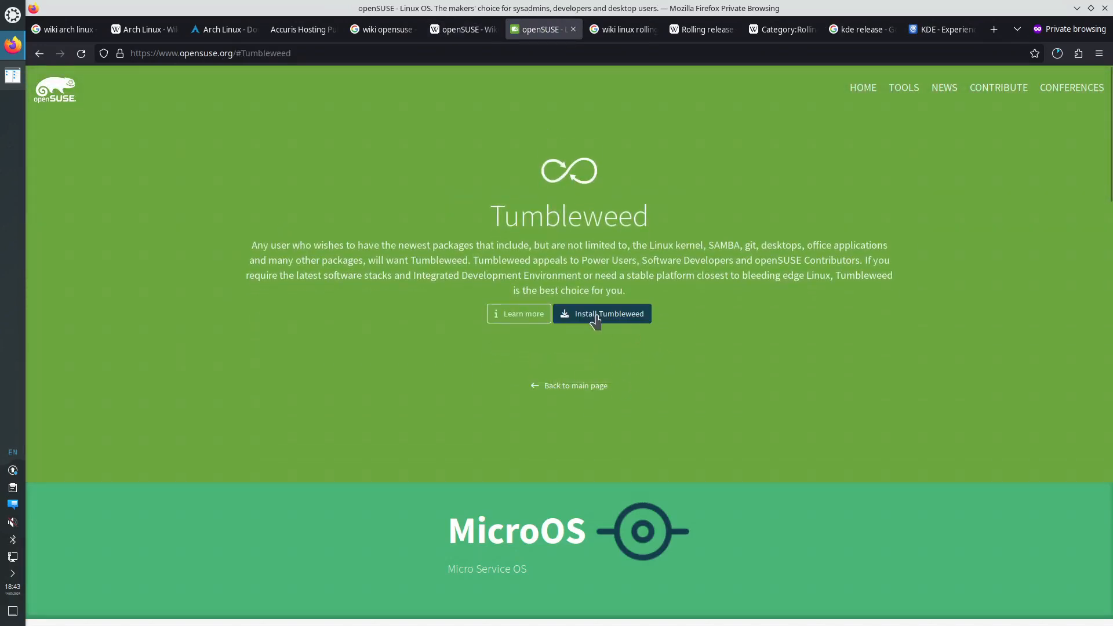
{"action": "left_click", "coordinate": [590, 319]}
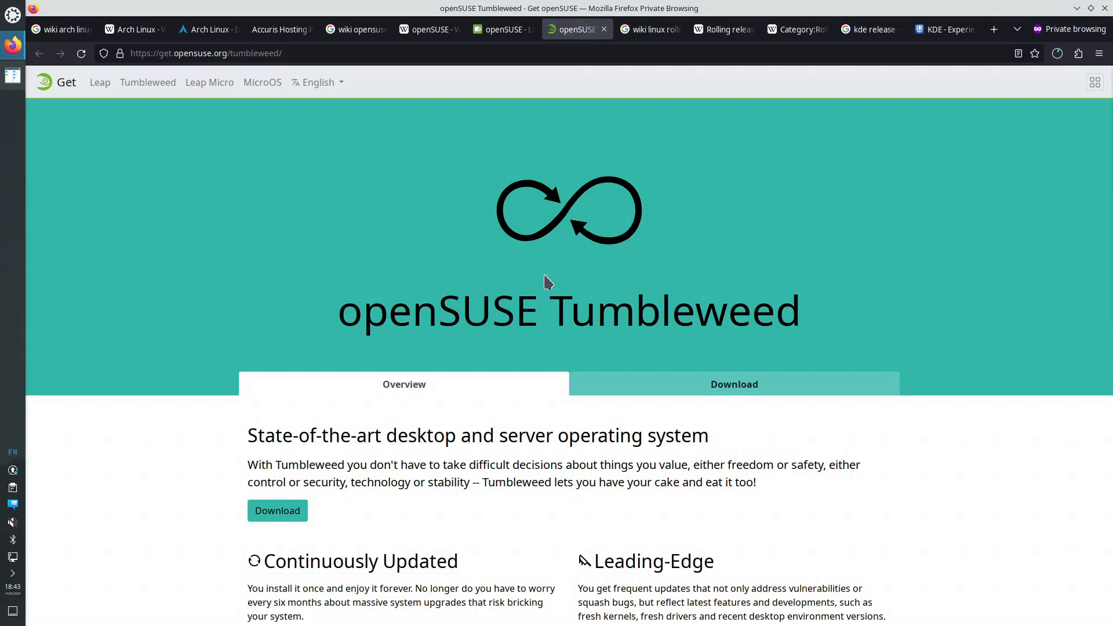
{"action": "scroll", "coordinate": [548, 282], "scroll_direction": "down", "scroll_amount": 3}
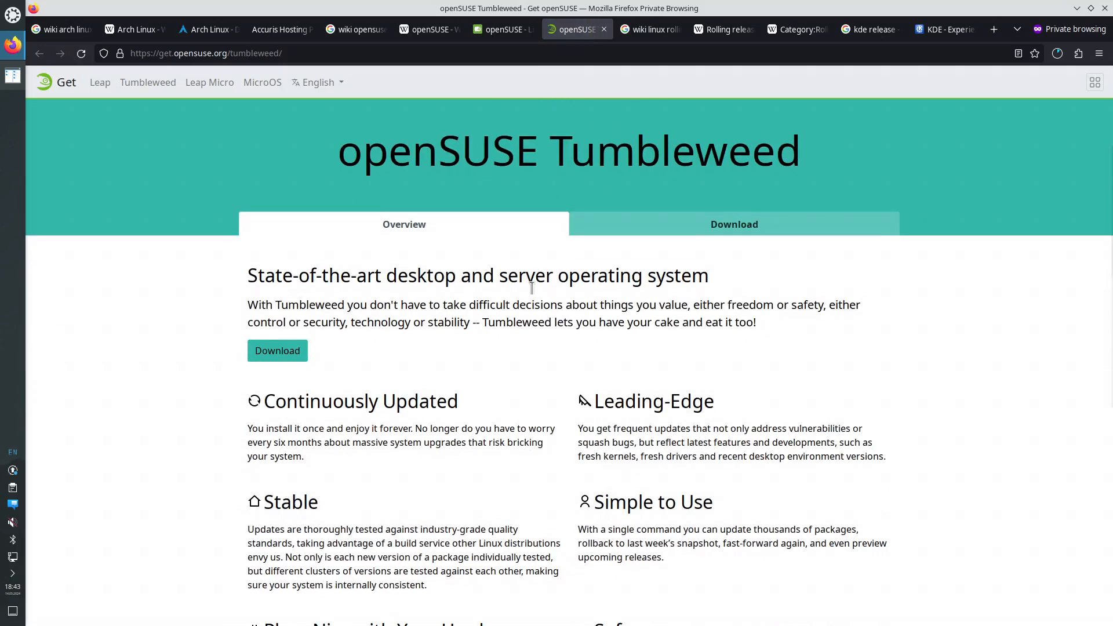
{"action": "left_click", "coordinate": [278, 352]}
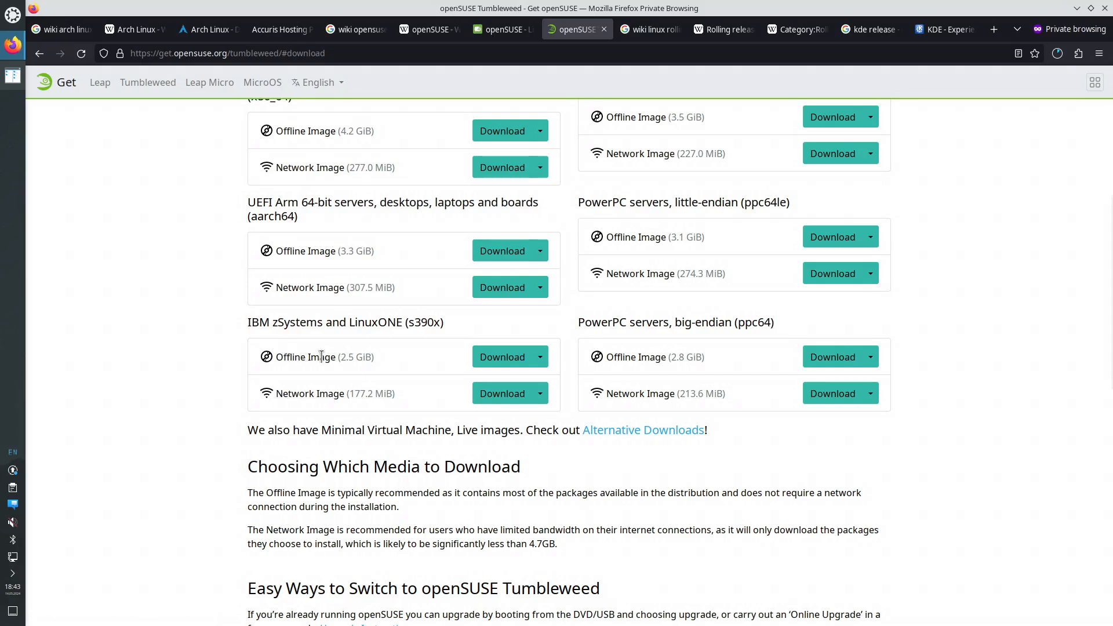
Download the x86_64 offline image openSUSE-Tumbleweed-DVD-x86_64-Snapshot20240512-Media.iso into the work/to_delete/iso folder
{"action": "scroll", "coordinate": [342, 348], "scroll_direction": "up", "scroll_amount": 2}
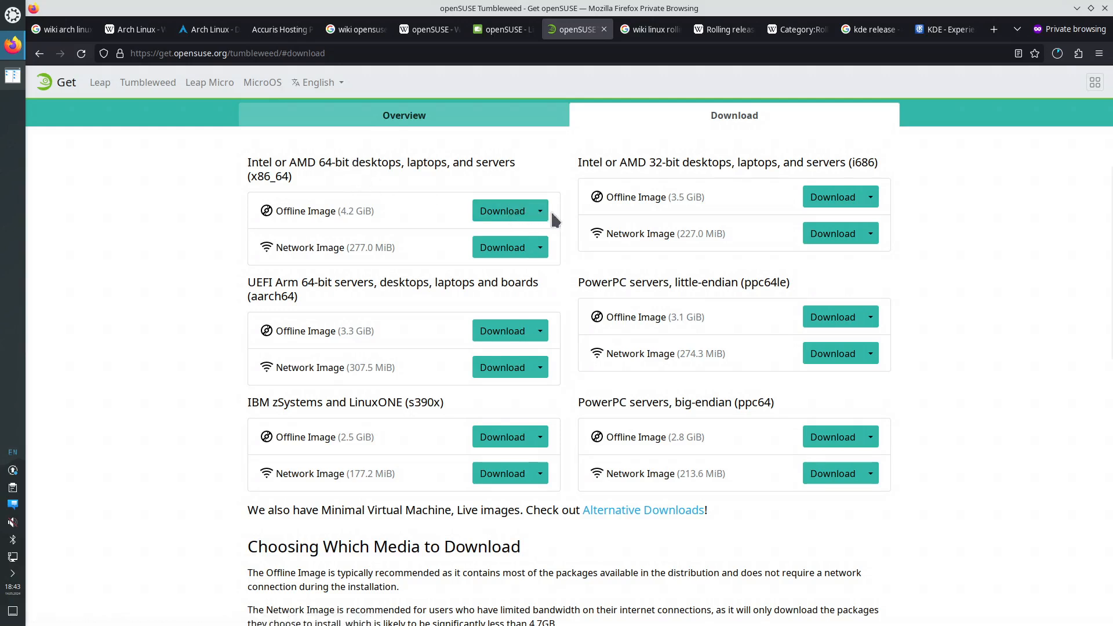
{"action": "left_click", "coordinate": [514, 214]}
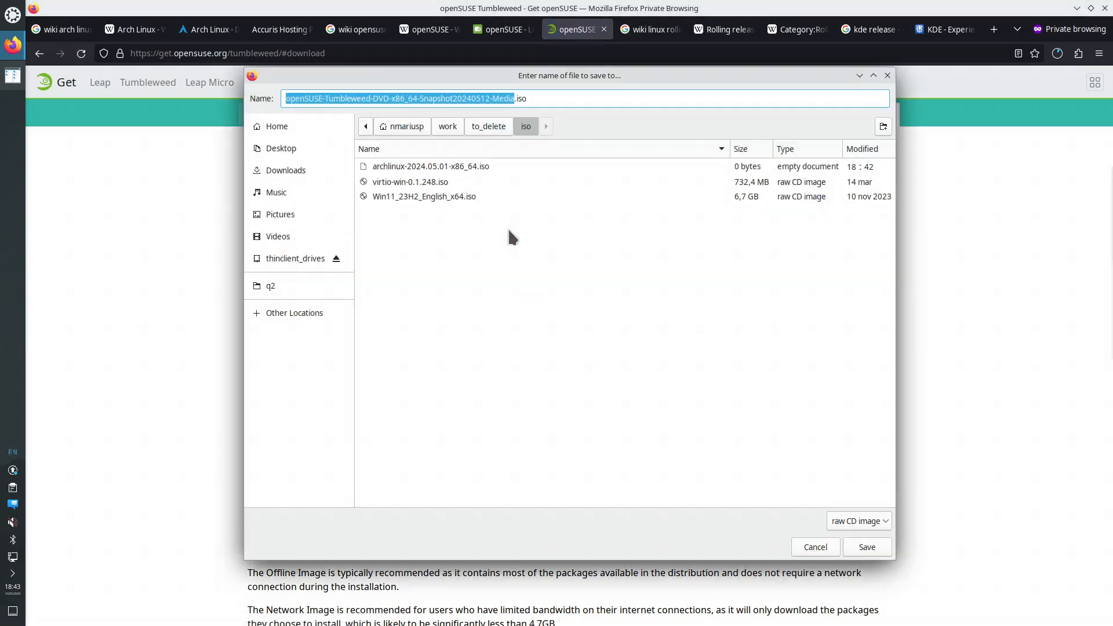
{"action": "left_click", "coordinate": [866, 547]}
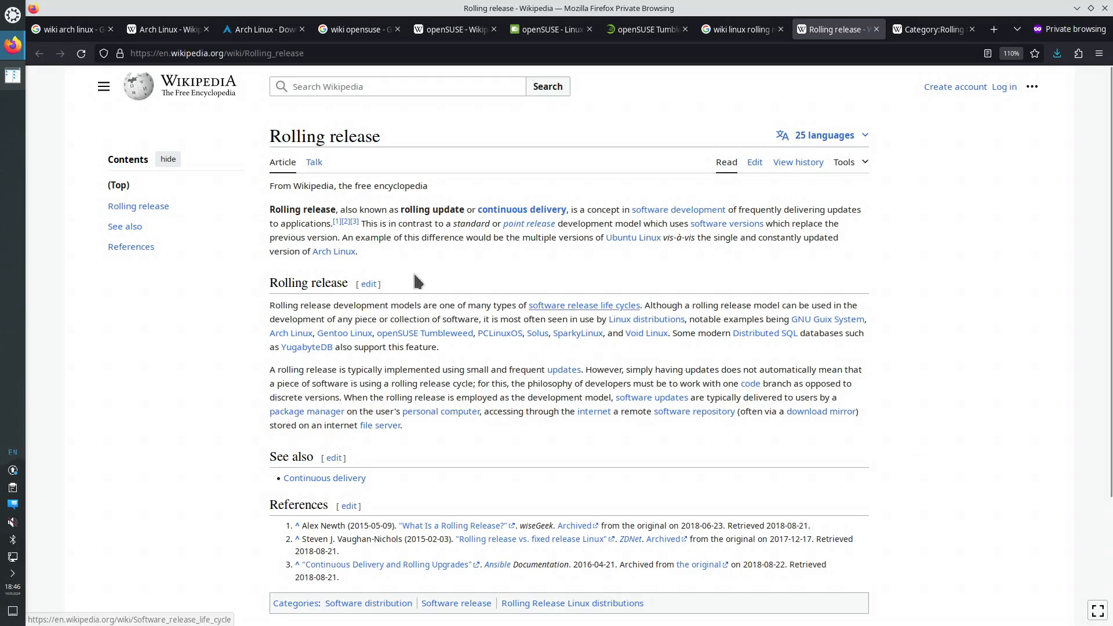
Launch Virtual Machine Manager and start a new virtual machine that installs from local media (ISO image or CDROM)
{"action": "left_click", "coordinate": [15, 19]}
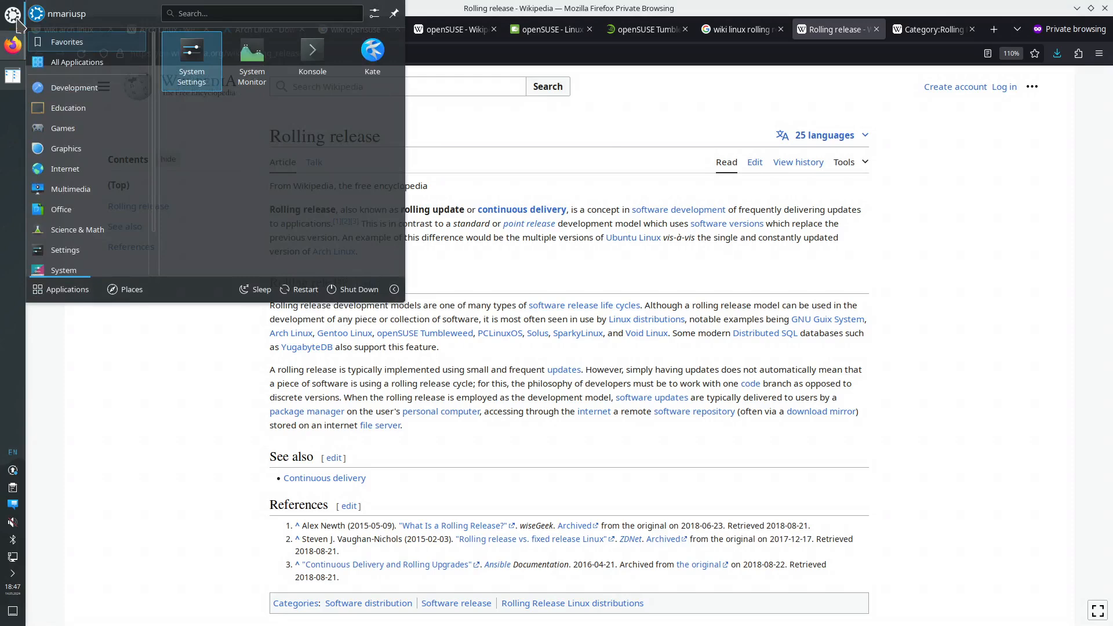
{"action": "type", "text": "virt"}
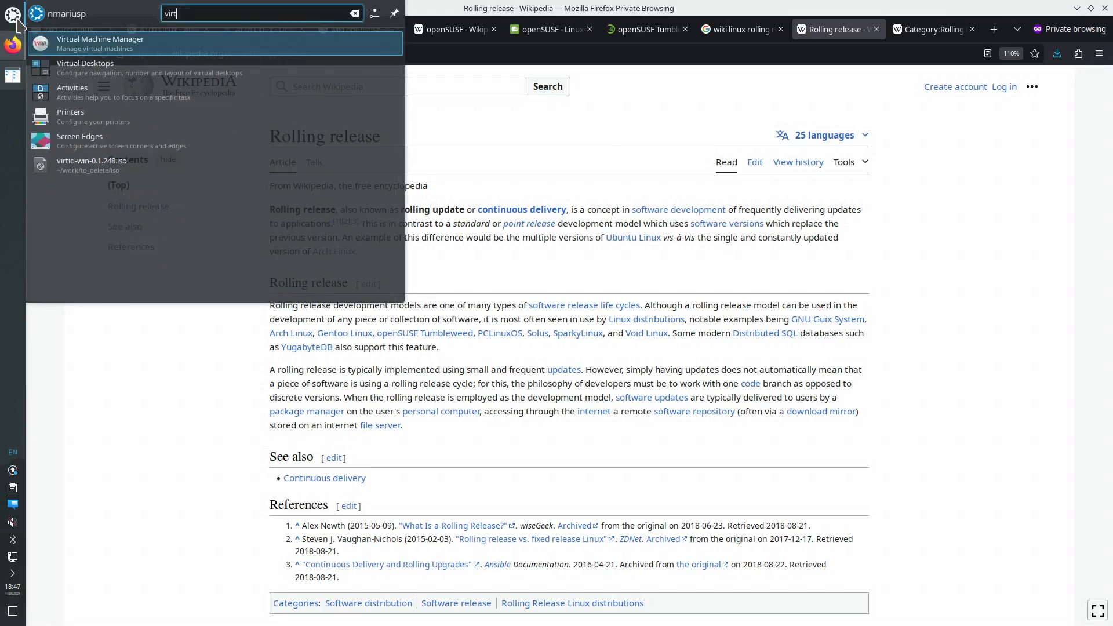
{"action": "key", "text": "Return"}
{"action": "left_click", "coordinate": [421, 170]}
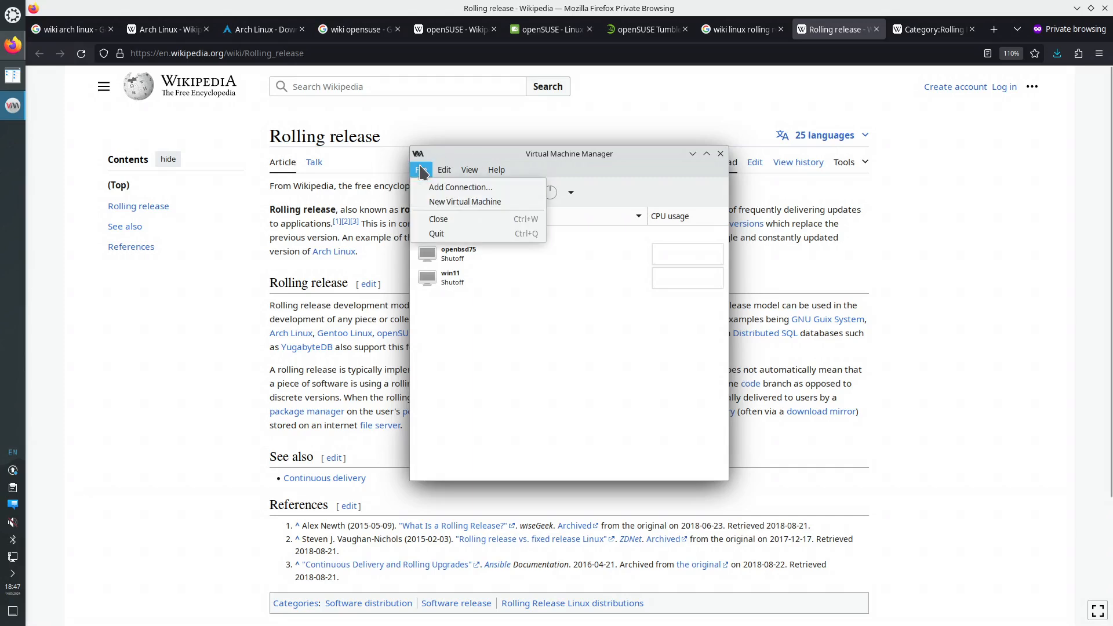
{"action": "left_click", "coordinate": [441, 201]}
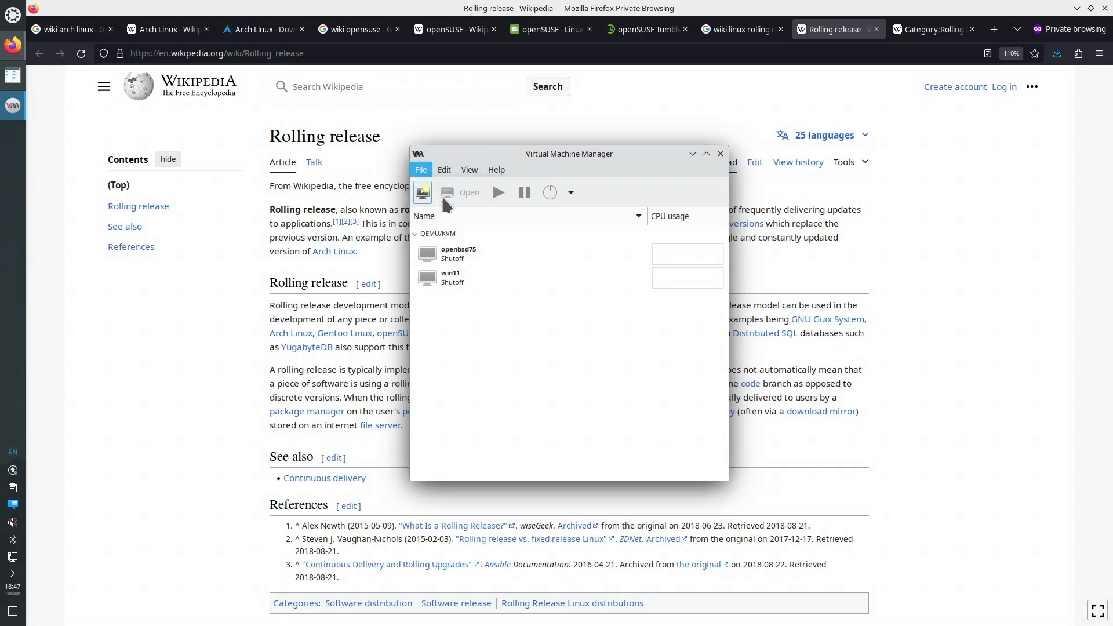
{"action": "left_click", "coordinate": [676, 451]}
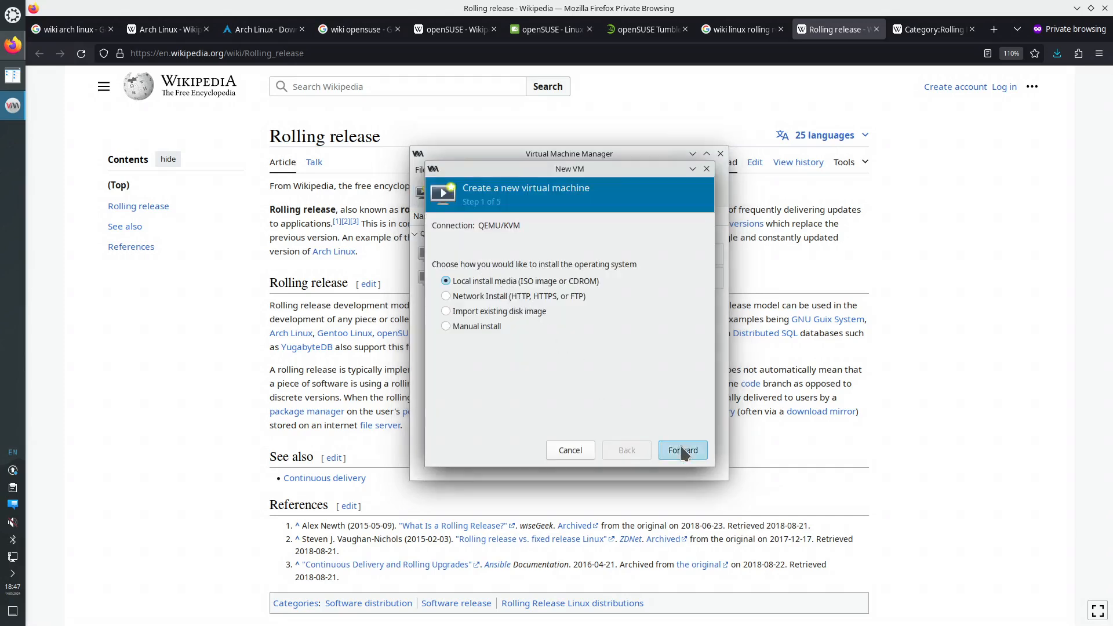
Refresh the work/to_delete/iso storage pool and choose archlinux-2024.05.01-x86_64.iso as the install media
{"action": "left_click", "coordinate": [685, 249]}
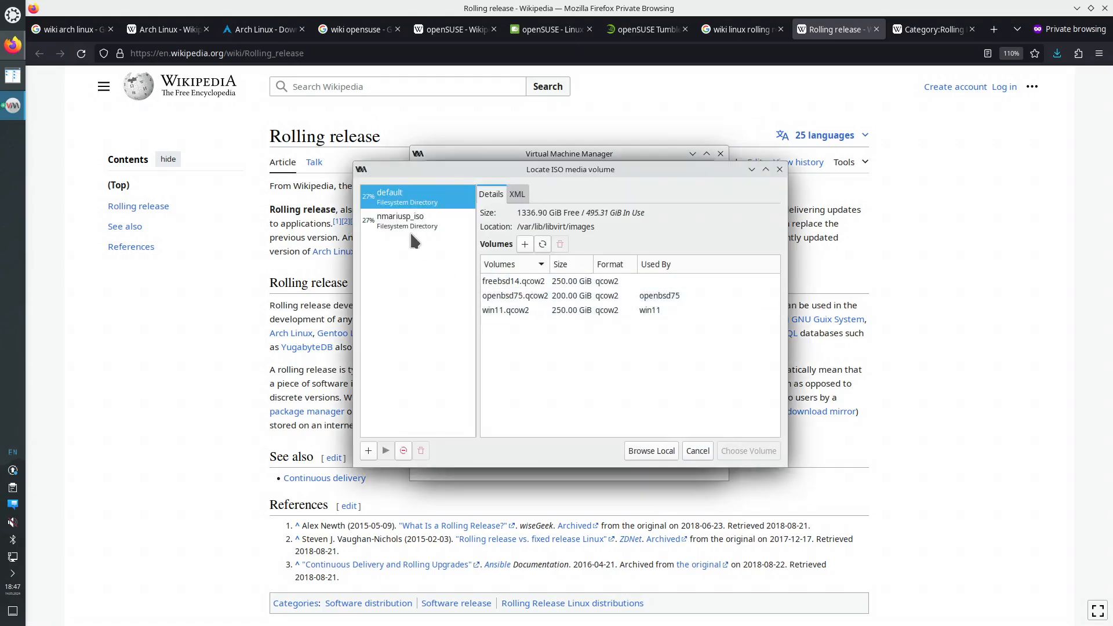
{"action": "left_click", "coordinate": [406, 220]}
{"action": "left_click", "coordinate": [547, 244]}
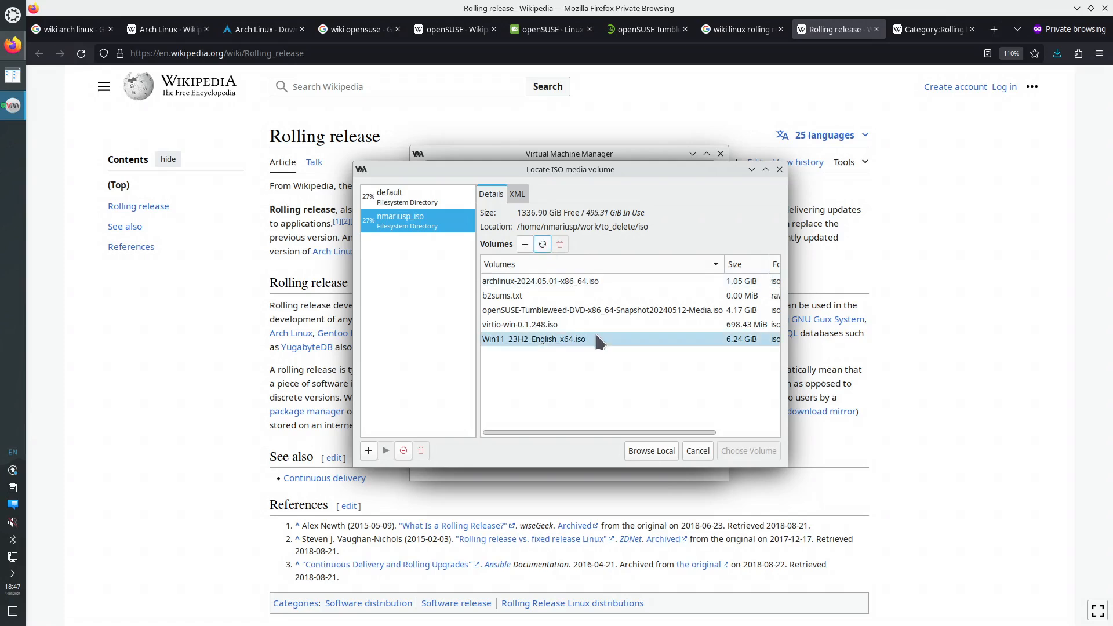
{"action": "left_click", "coordinate": [548, 282]}
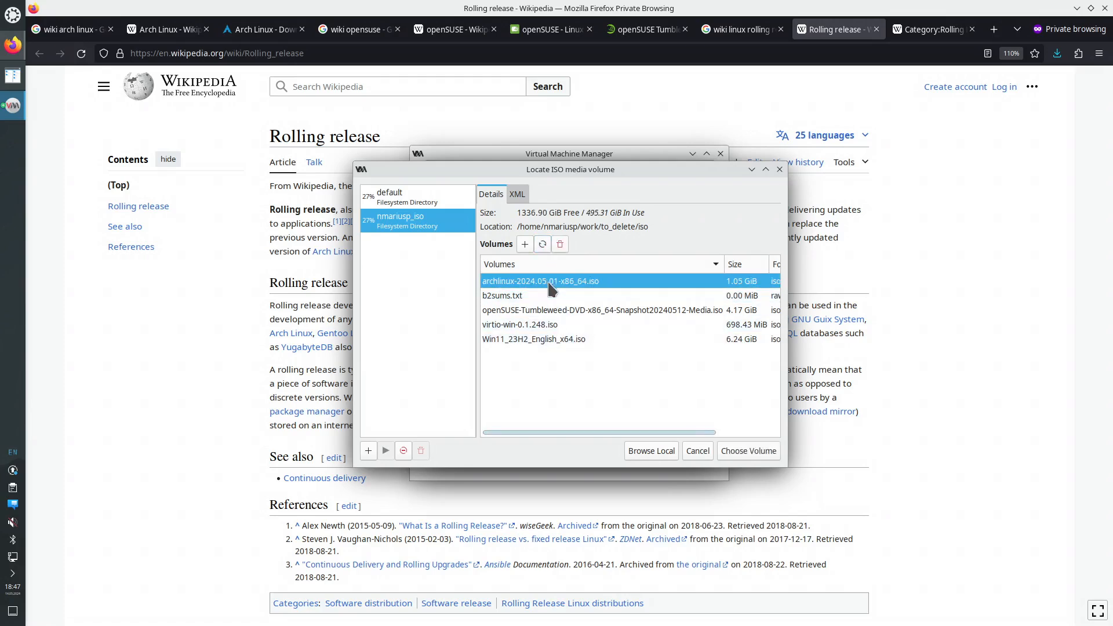
{"action": "left_click", "coordinate": [748, 451]}
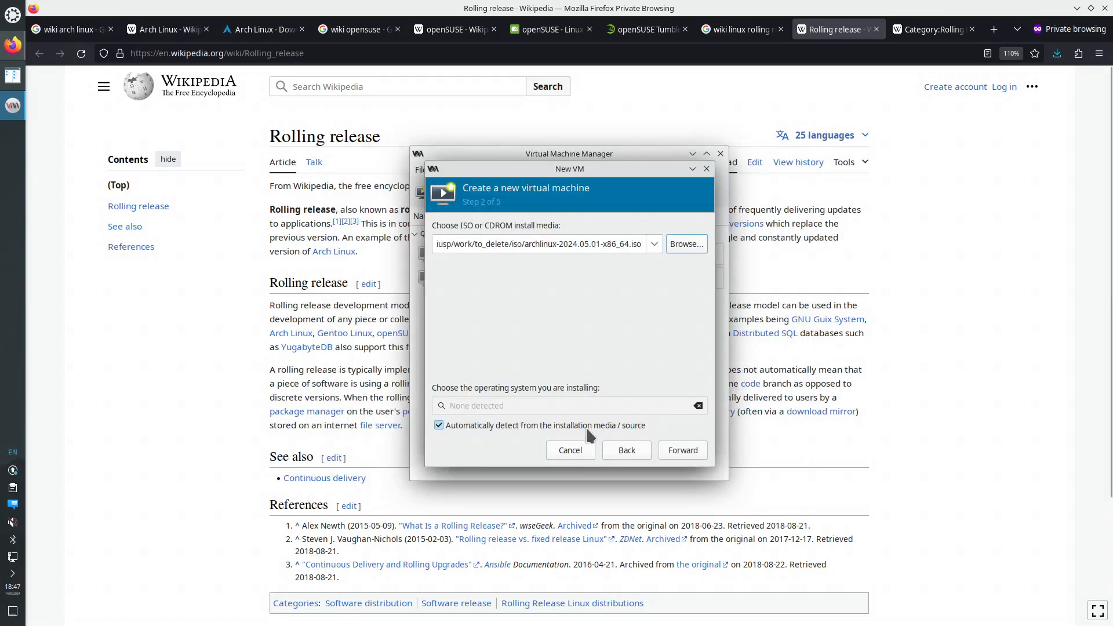
Turn off automatic operating system detection and set the operating system to Arch Linux (archlinux)
{"action": "left_click", "coordinate": [439, 426]}
{"action": "left_click", "coordinate": [469, 404]}
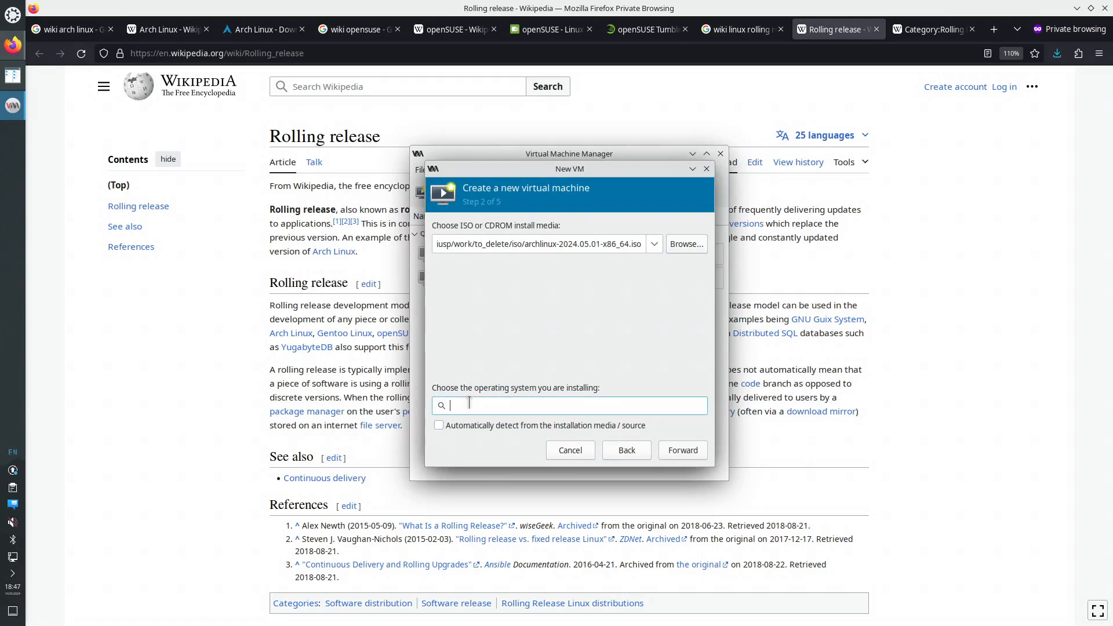
{"action": "type", "text": "Arch"}
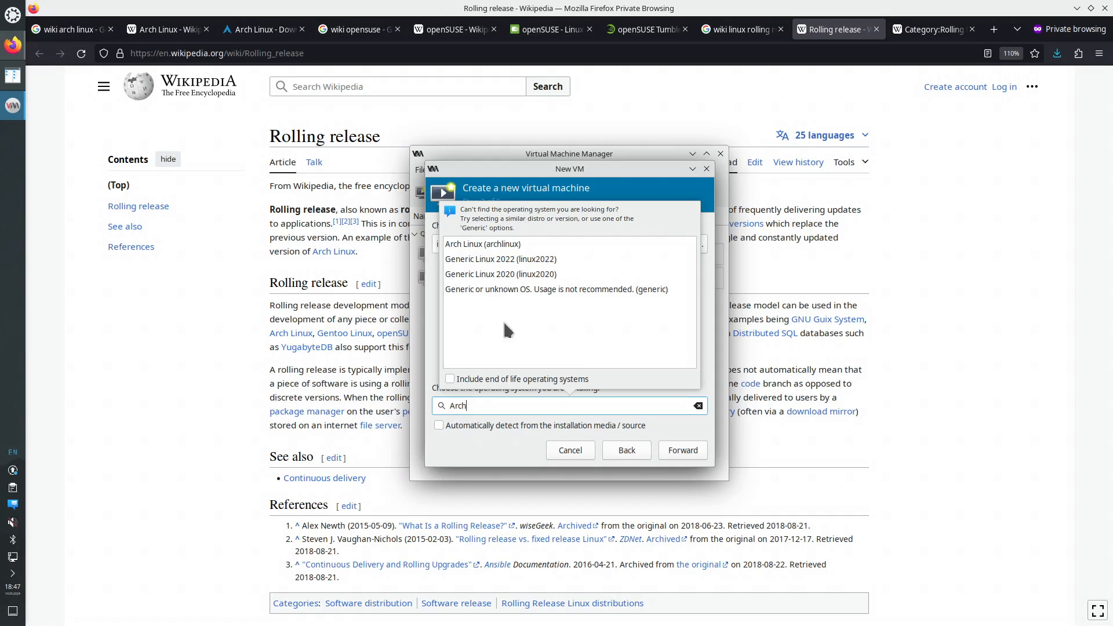
{"action": "left_click", "coordinate": [509, 248]}
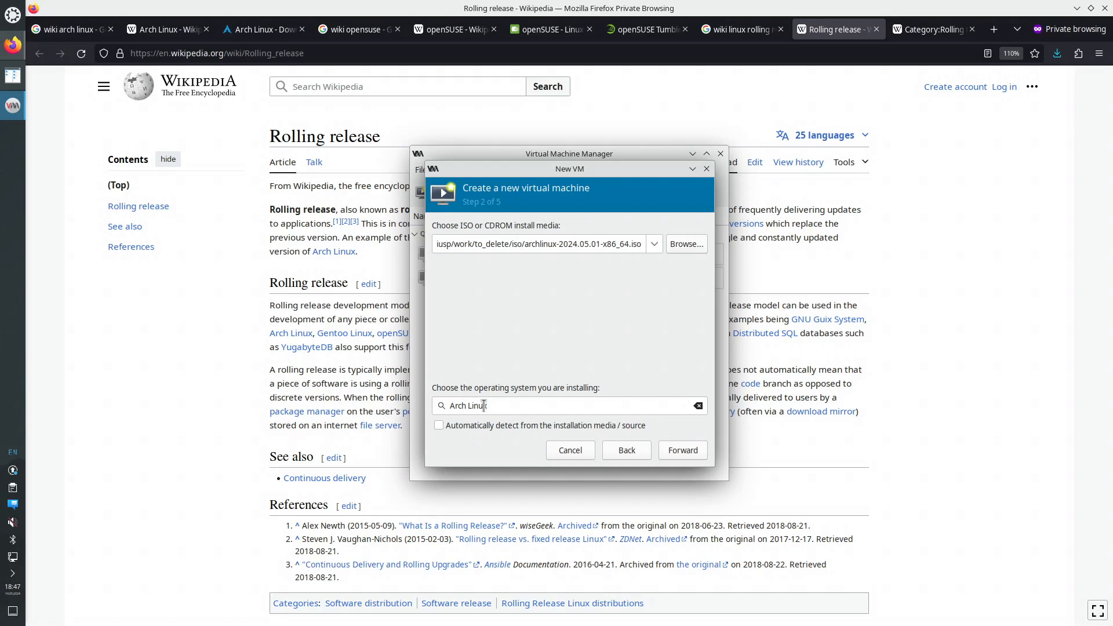
{"action": "left_click", "coordinate": [681, 454]}
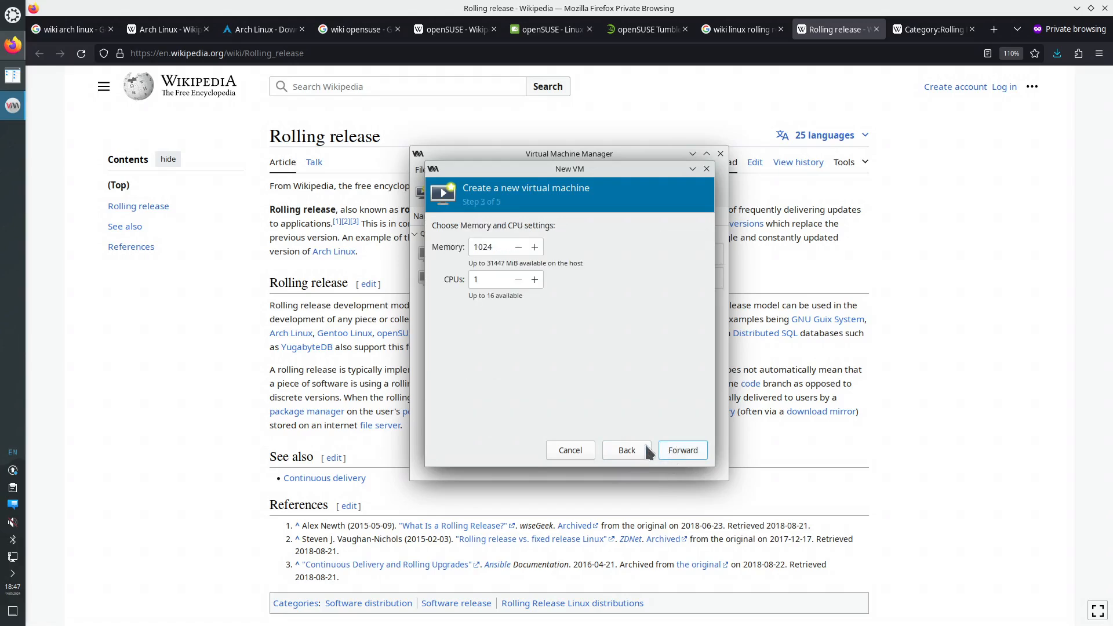
Give the new virtual machine 8024 MiB of memory and 6 CPUs
{"action": "left_click", "coordinate": [479, 246]}
{"action": "key", "text": "Tab"}
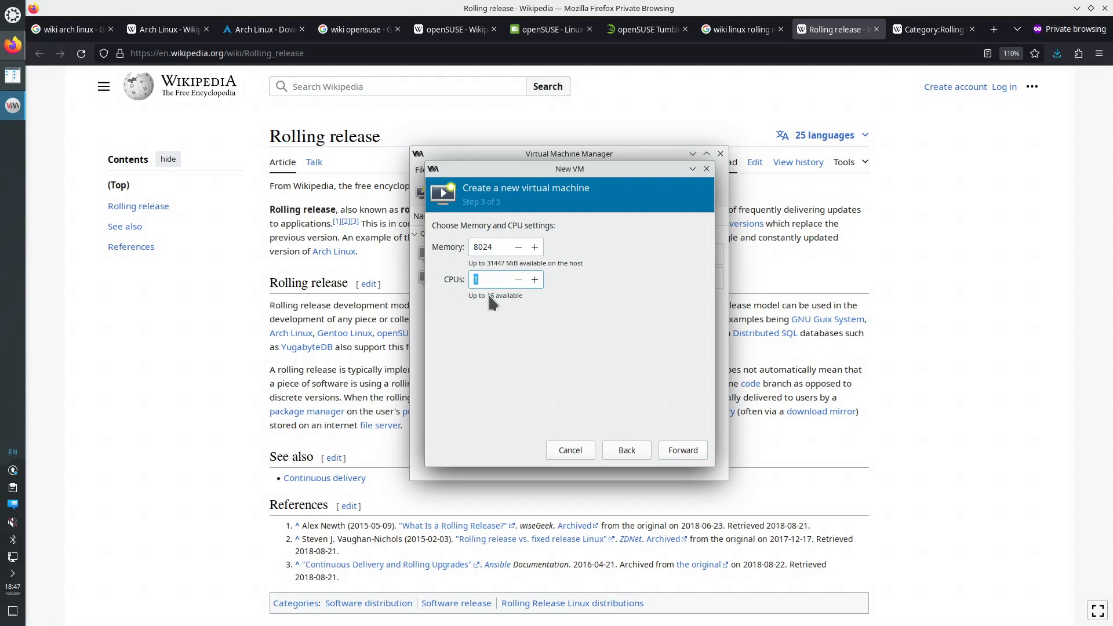
{"action": "type", "text": "6"}
{"action": "left_click", "coordinate": [684, 450]}
Set the disk image size to 100 GiB and finish the wizard with configuration customization before install enabled
{"action": "left_click_drag", "start_coordinate": [460, 261], "coordinate": [451, 262]}
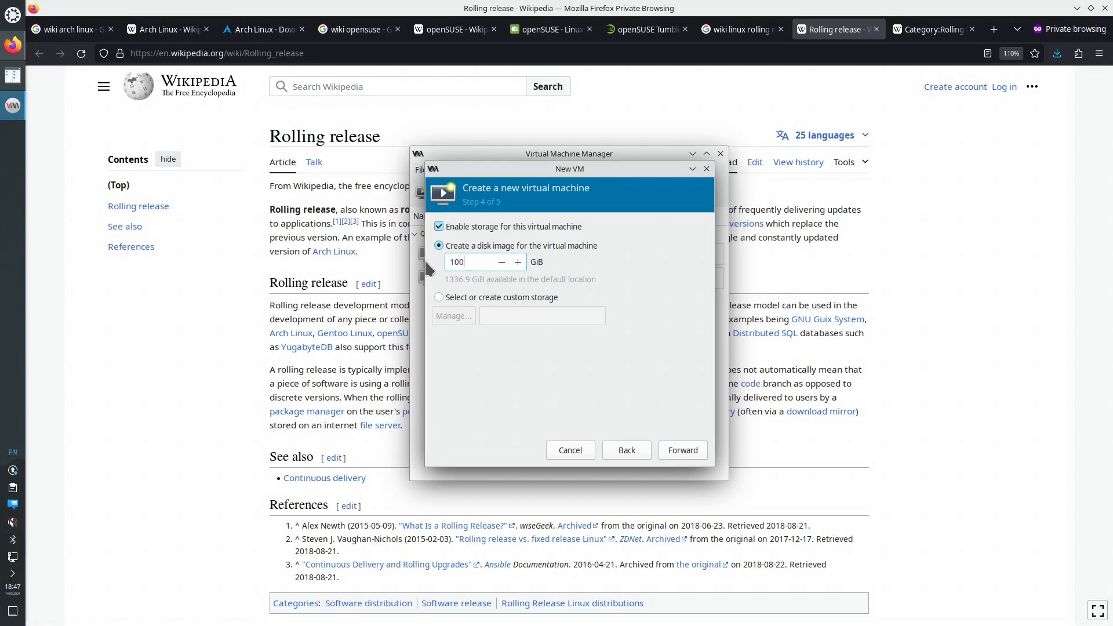
{"action": "left_click", "coordinate": [679, 454]}
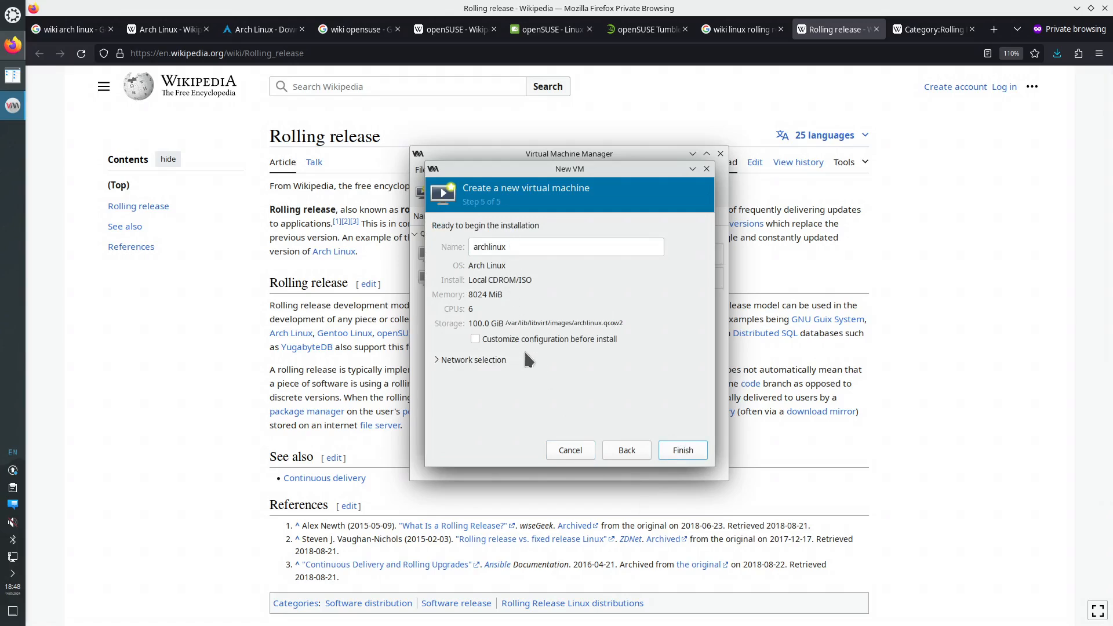
{"action": "left_click", "coordinate": [525, 340]}
{"action": "left_click", "coordinate": [682, 450]}
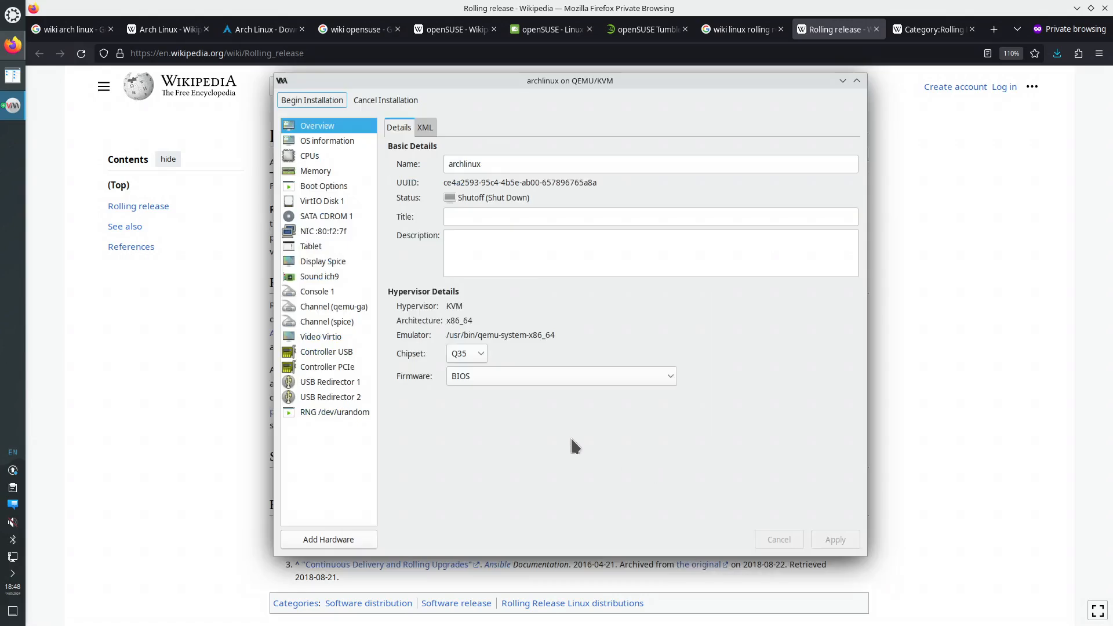
Manually set the archlinux machine's CPU topology to 1 socket and 6 cores and apply it
{"action": "left_click", "coordinate": [347, 148]}
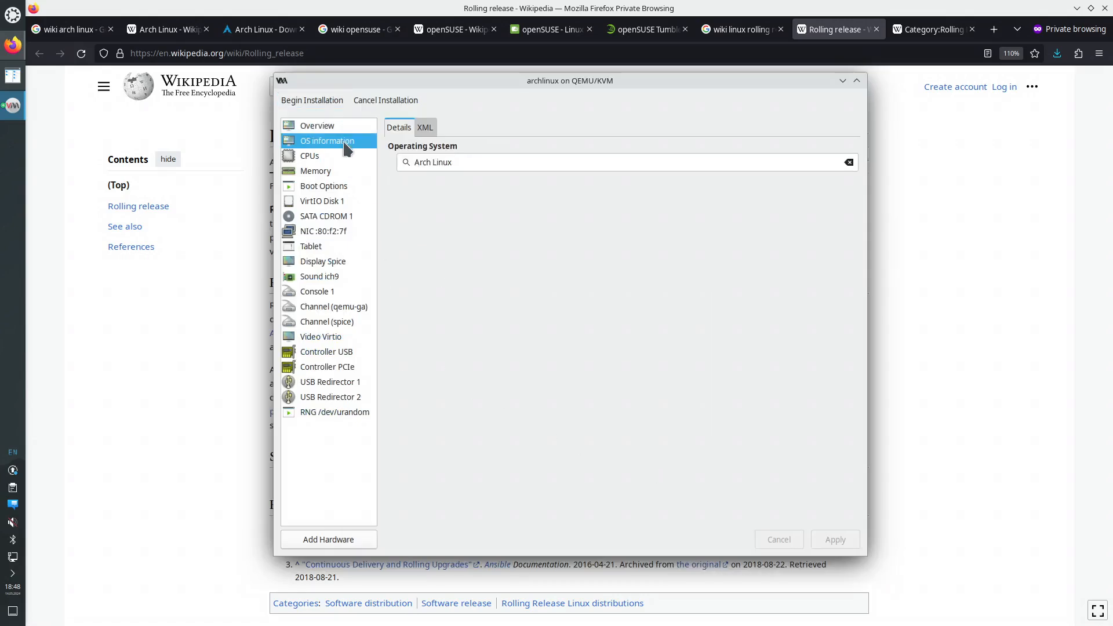
{"action": "left_click", "coordinate": [328, 157]}
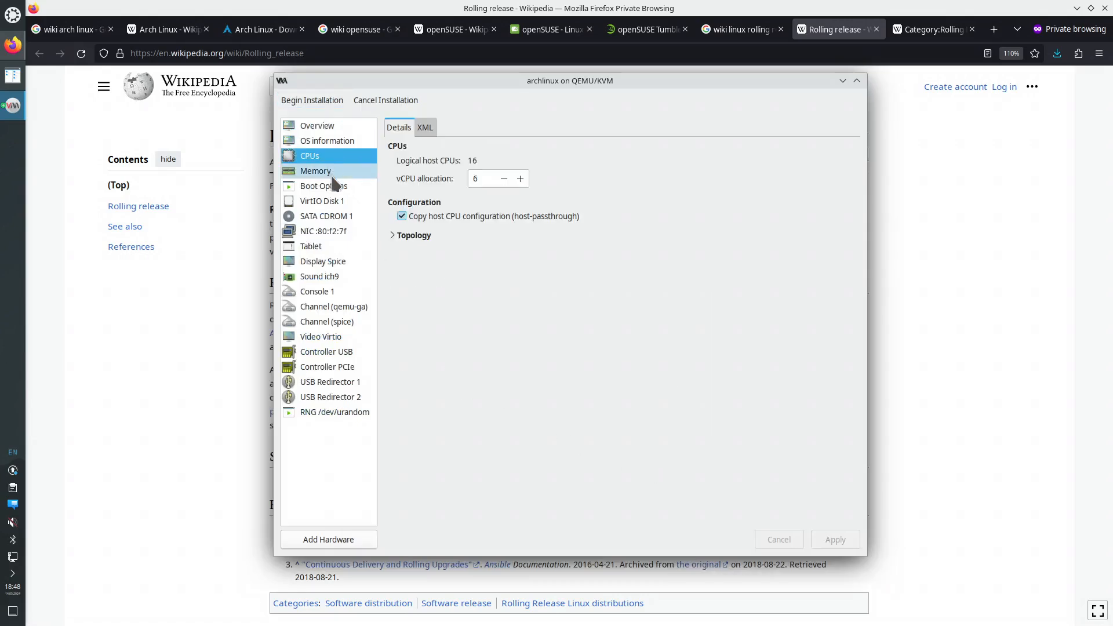
{"action": "left_click", "coordinate": [397, 236]}
{"action": "left_click", "coordinate": [408, 247]}
{"action": "double_click", "coordinate": [446, 266]}
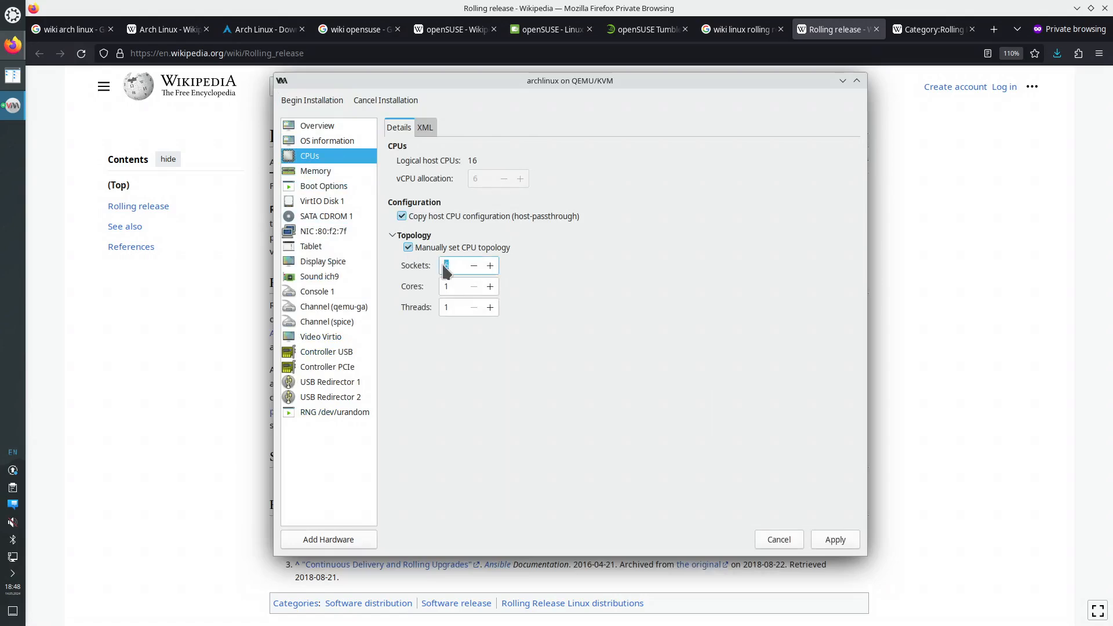
{"action": "type", "text": "1"}
{"action": "left_click", "coordinate": [451, 286]}
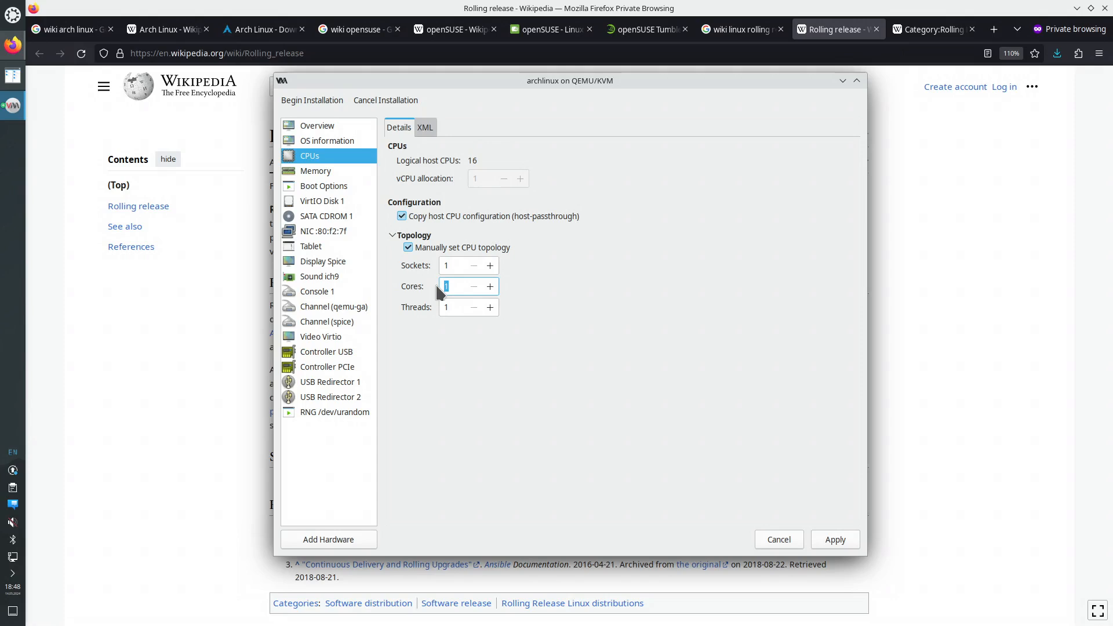
{"action": "type", "text": "6"}
{"action": "left_click", "coordinate": [828, 541]}
Review the virtual machine's memory, boot options, VirtIO disk, SATA CDROM, network and tablet settings
{"action": "left_click", "coordinate": [339, 172]}
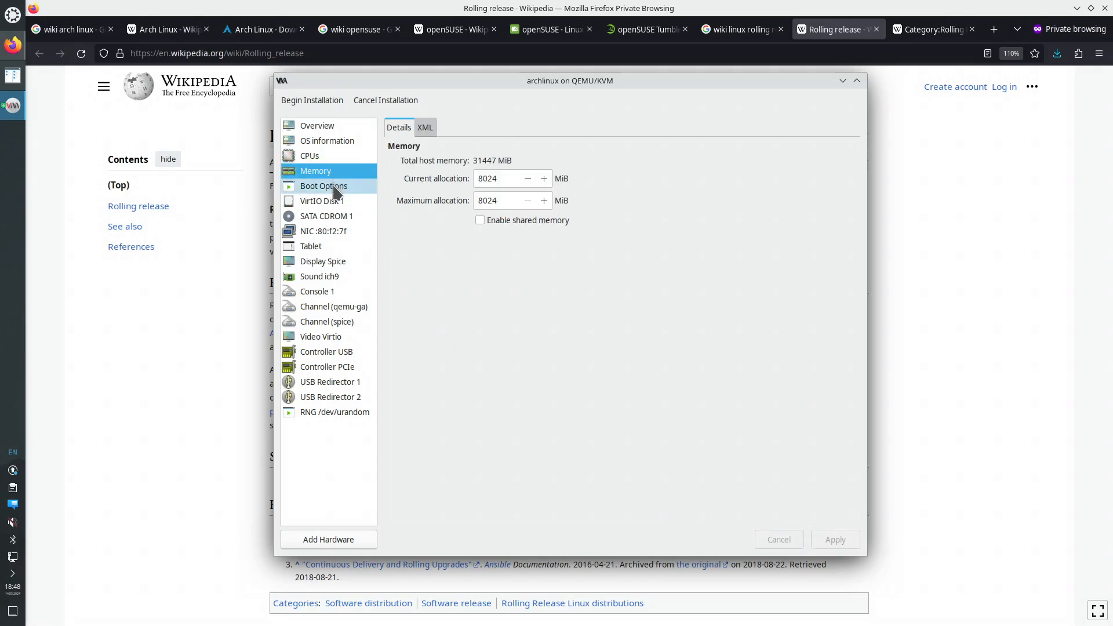
{"action": "left_click", "coordinate": [335, 188]}
{"action": "left_click", "coordinate": [336, 202]}
{"action": "left_click", "coordinate": [337, 217]}
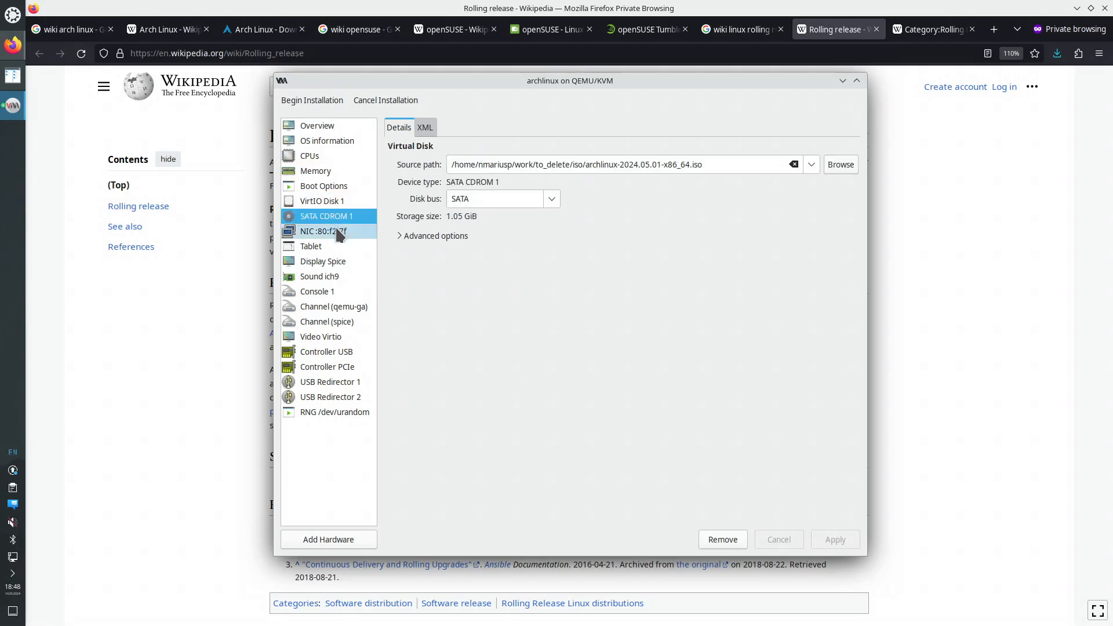
{"action": "left_click", "coordinate": [339, 232]}
{"action": "left_click", "coordinate": [338, 247]}
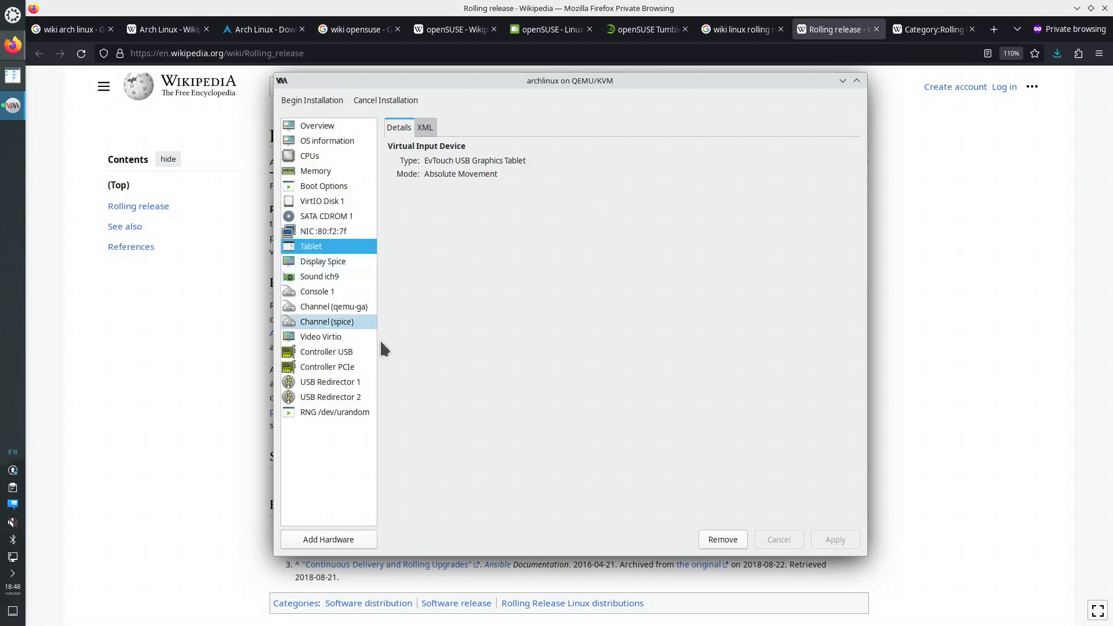
Begin the archlinux machine's installation and bring the Virtual Machine Manager main window to the front
{"action": "left_click", "coordinate": [308, 105]}
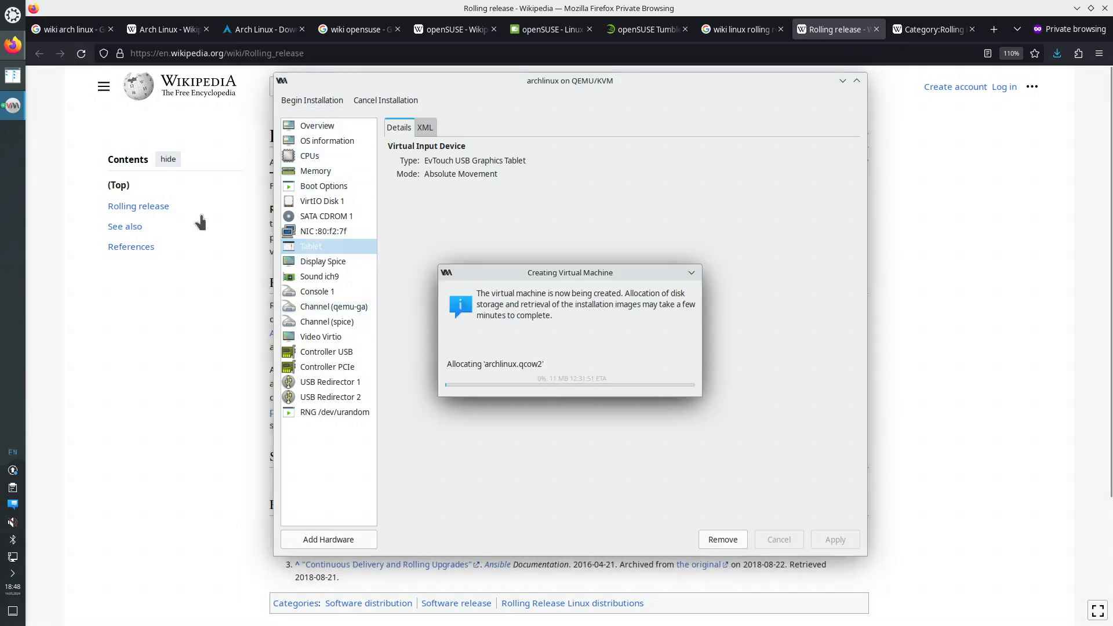
{"action": "left_click", "coordinate": [13, 16]}
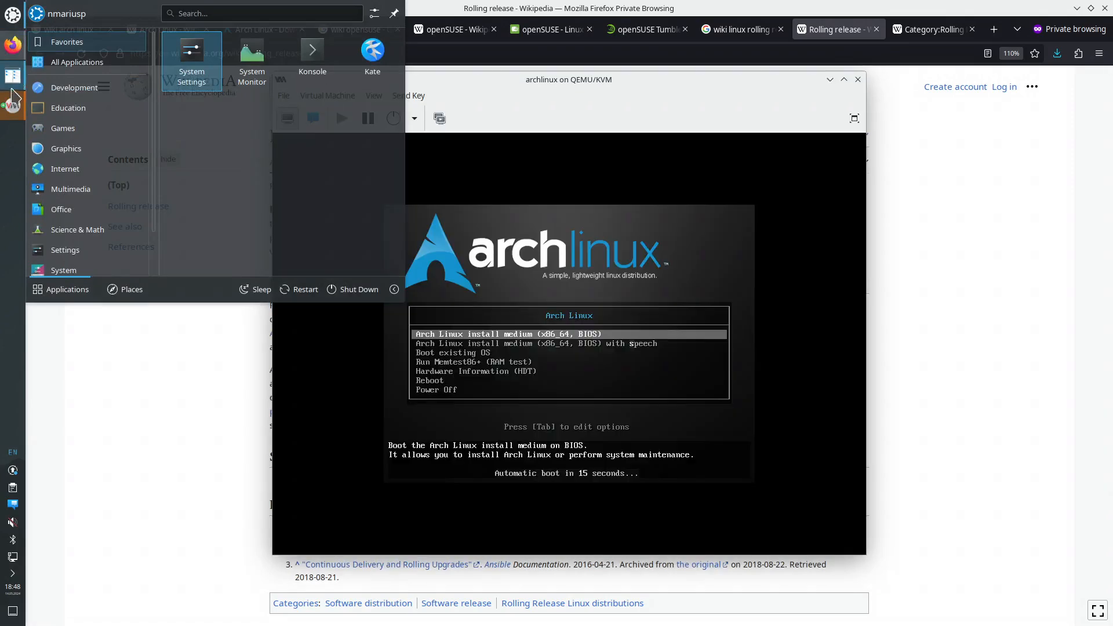
{"action": "mouse_move", "coordinate": [17, 109]}
{"action": "left_click", "coordinate": [87, 93]}
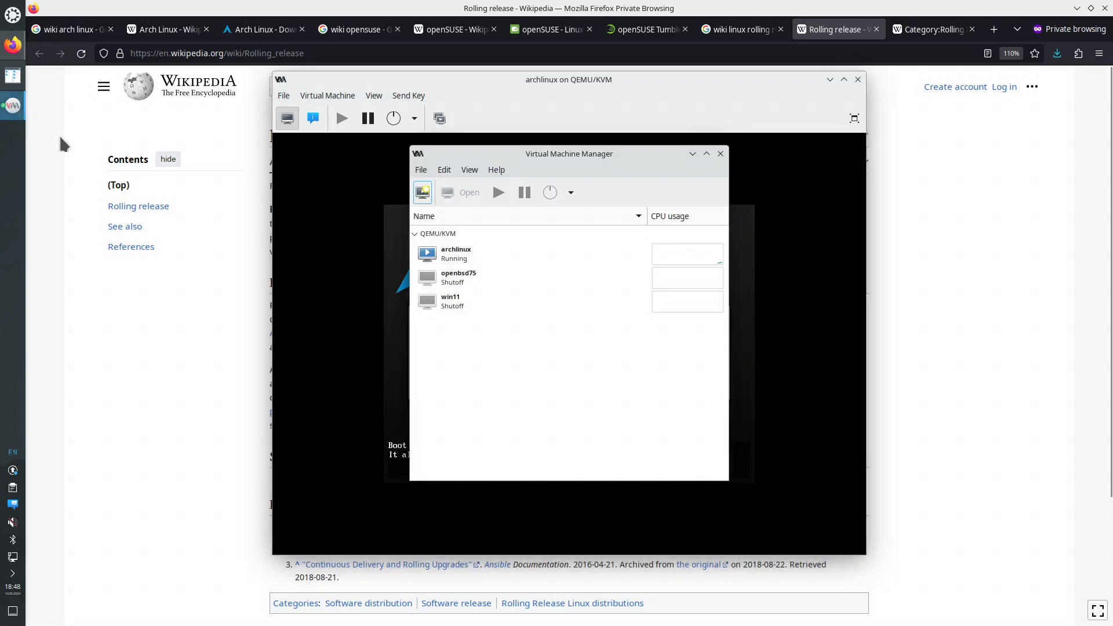
Start creating another virtual machine that installs from local media (ISO image or CDROM)
{"action": "left_click", "coordinate": [421, 170]}
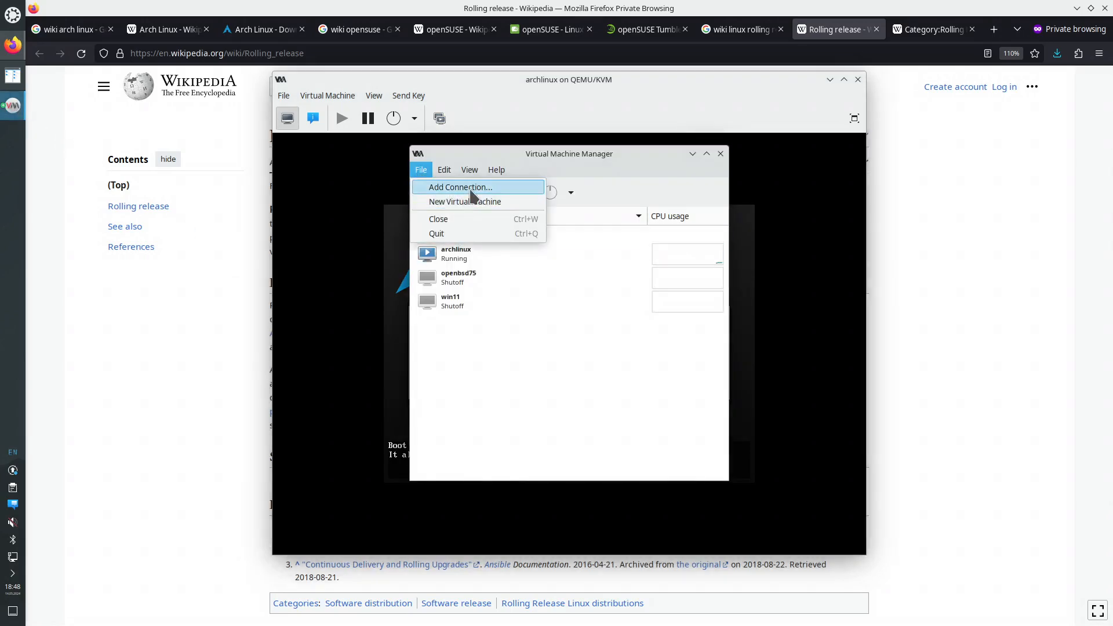
{"action": "left_click", "coordinate": [467, 201]}
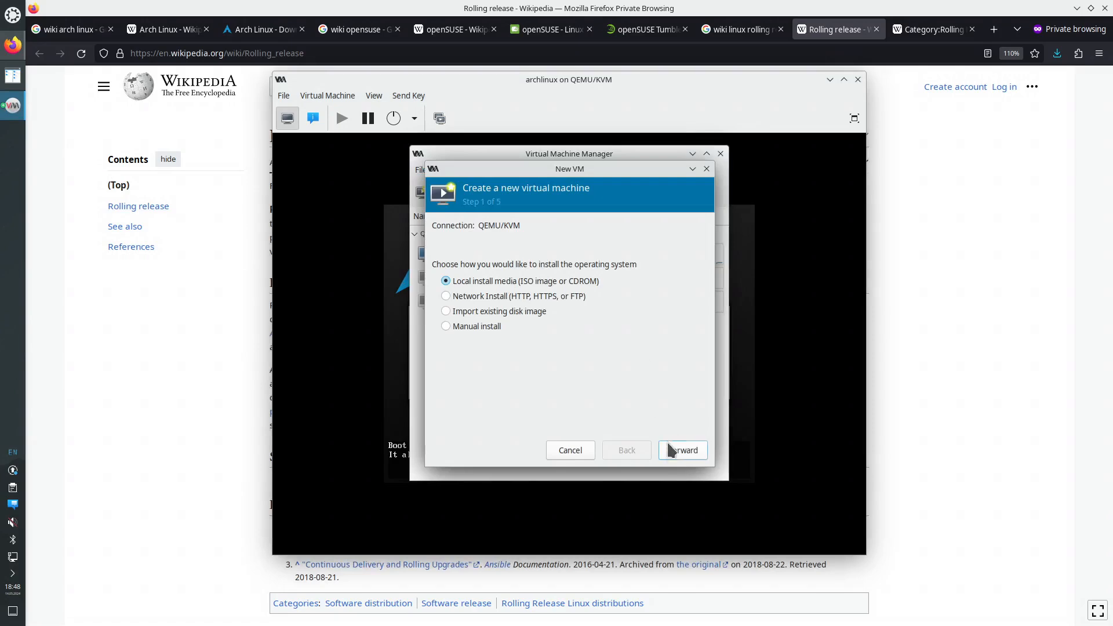
{"action": "left_click", "coordinate": [682, 450]}
Move the archlinux window aside and choose openSUSE-Tumbleweed-DVD-x86_64-Snapshot20240512-Media.iso as the new machine's install media
{"action": "left_click_drag", "start_coordinate": [498, 80], "coordinate": [279, 58]}
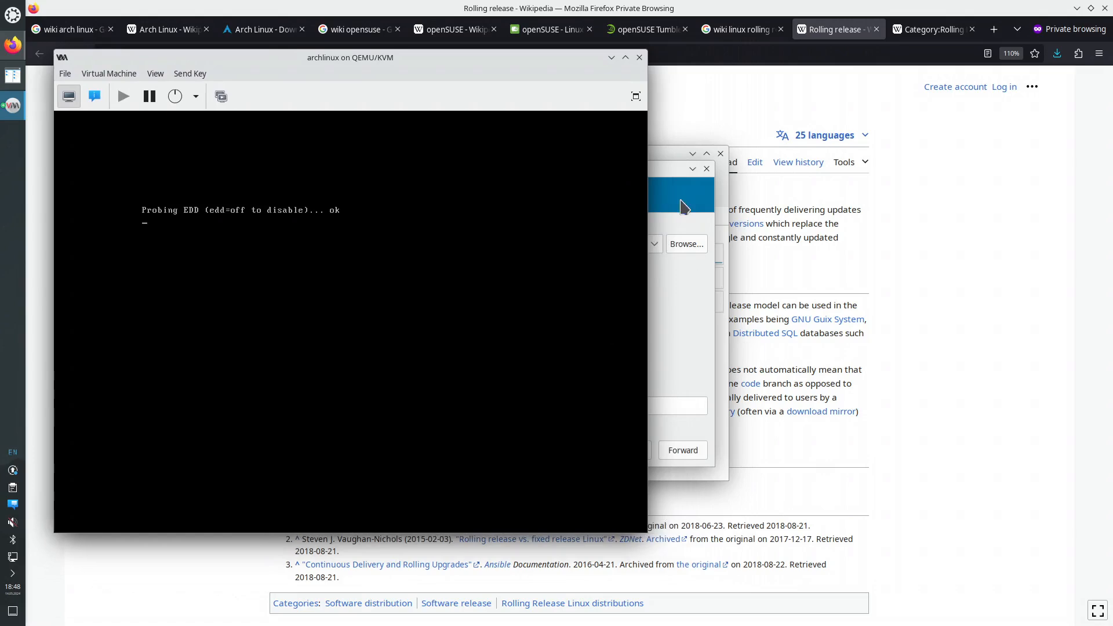
{"action": "left_click", "coordinate": [661, 177]}
{"action": "left_click", "coordinate": [687, 244]}
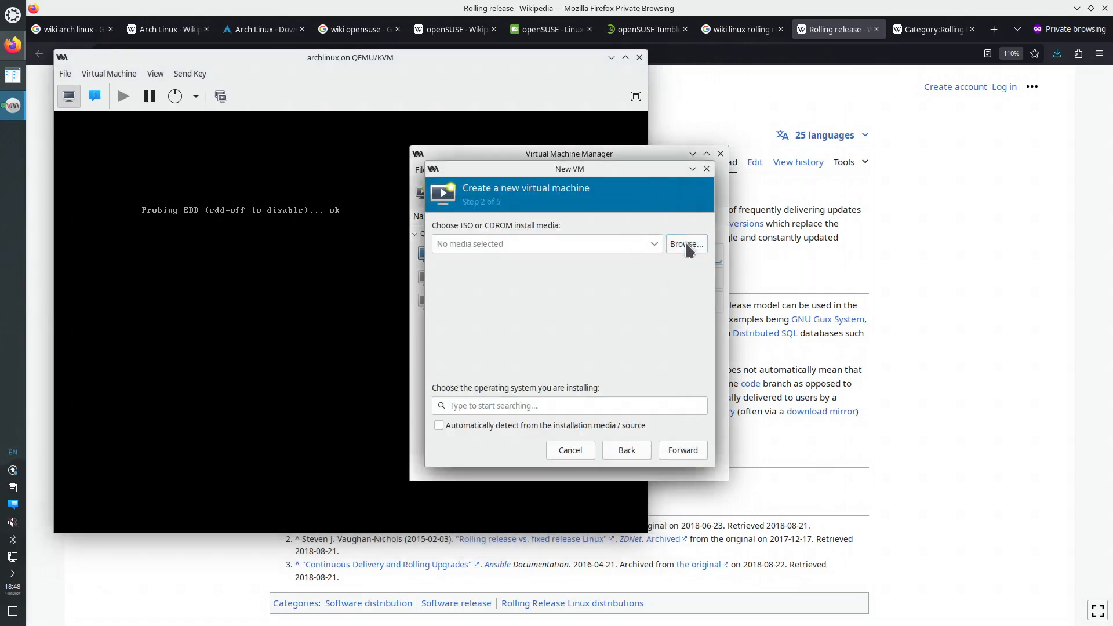
{"action": "left_click", "coordinate": [544, 311]}
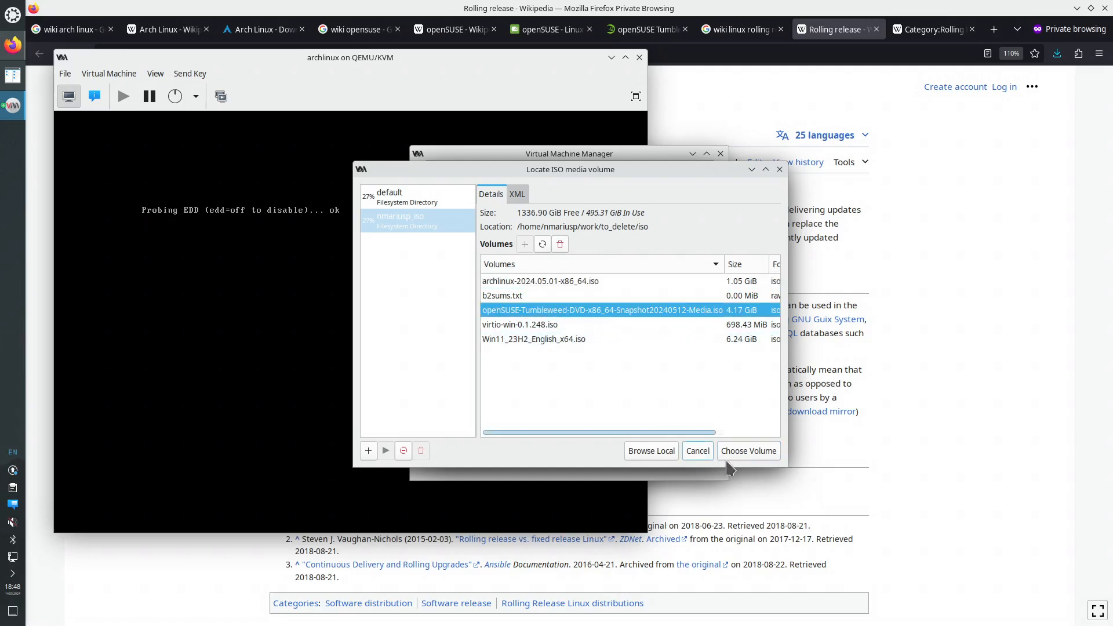
{"action": "left_click", "coordinate": [749, 451]}
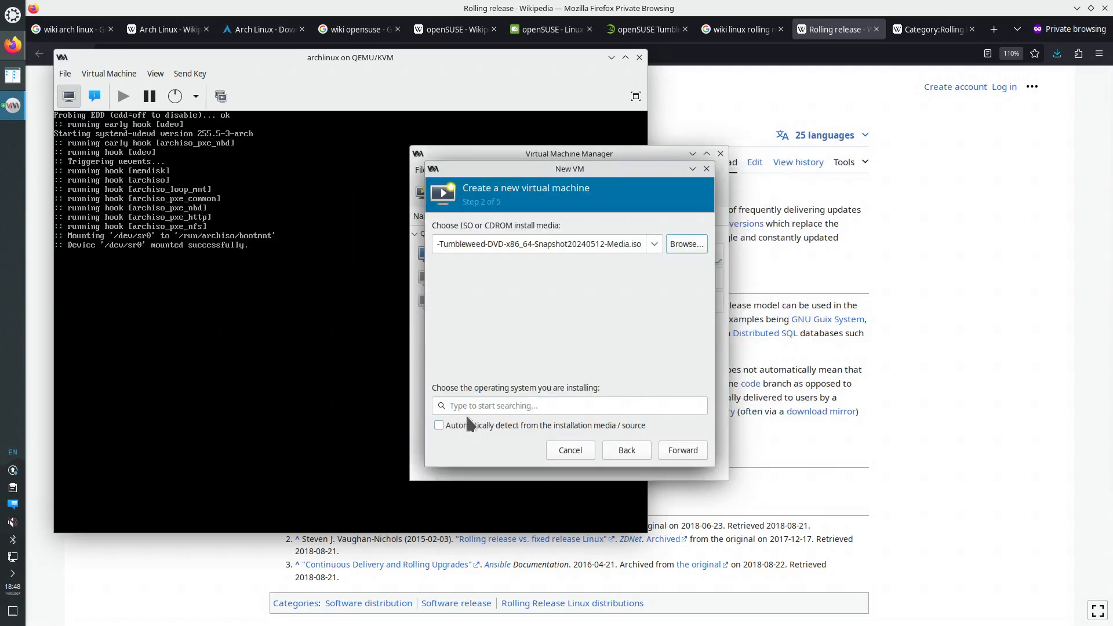
Set the operating system being installed to openSUSE (opensuse-factory) and continue to the memory and CPU settings
{"action": "left_click", "coordinate": [488, 406]}
{"action": "type", "text": "sus"}
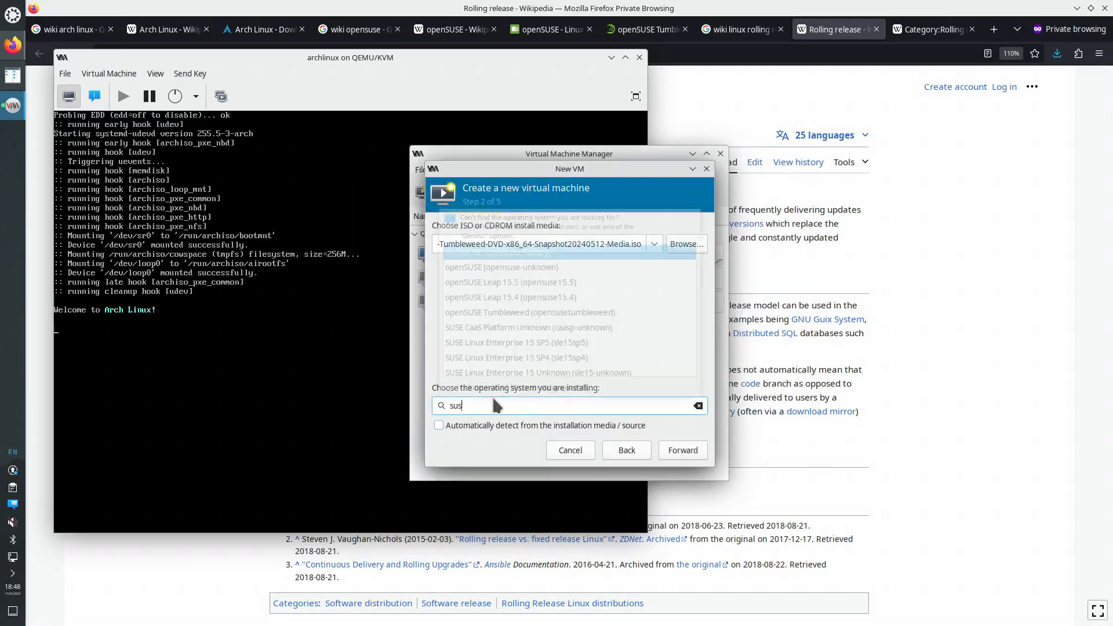
{"action": "left_click", "coordinate": [547, 249]}
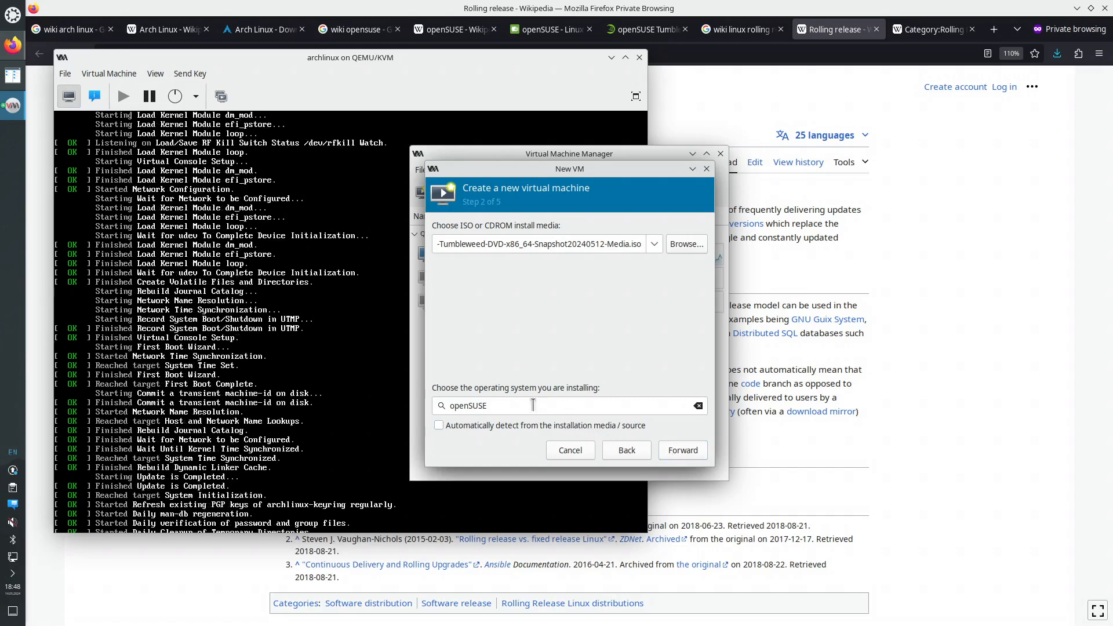
{"action": "left_click_drag", "start_coordinate": [566, 406], "coordinate": [438, 406]}
{"action": "type", "text": "ope"}
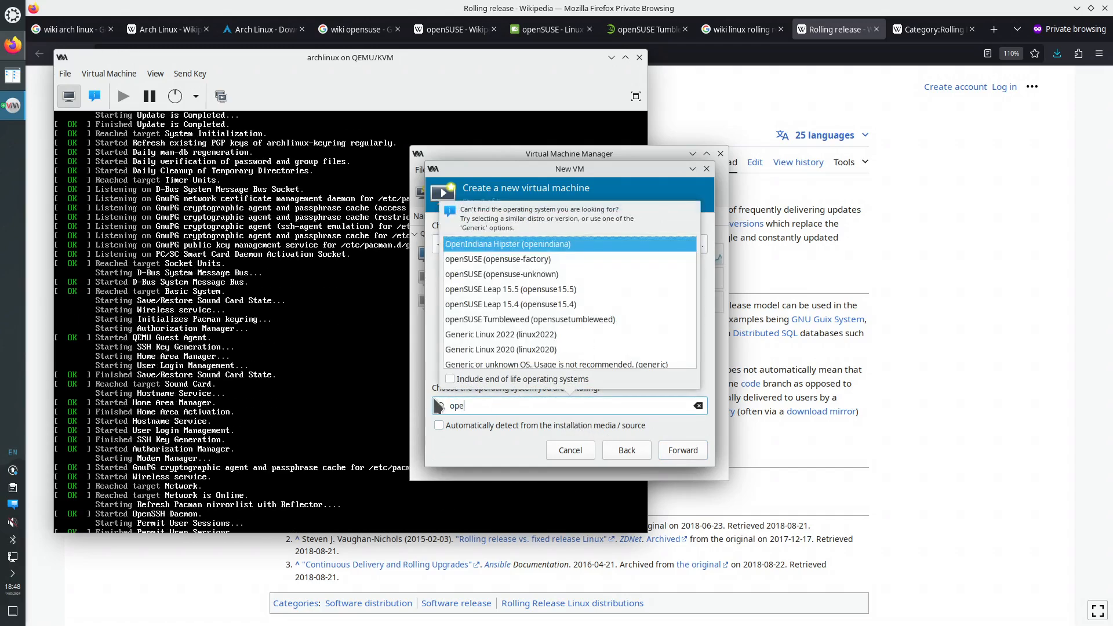
{"action": "left_click", "coordinate": [532, 263]}
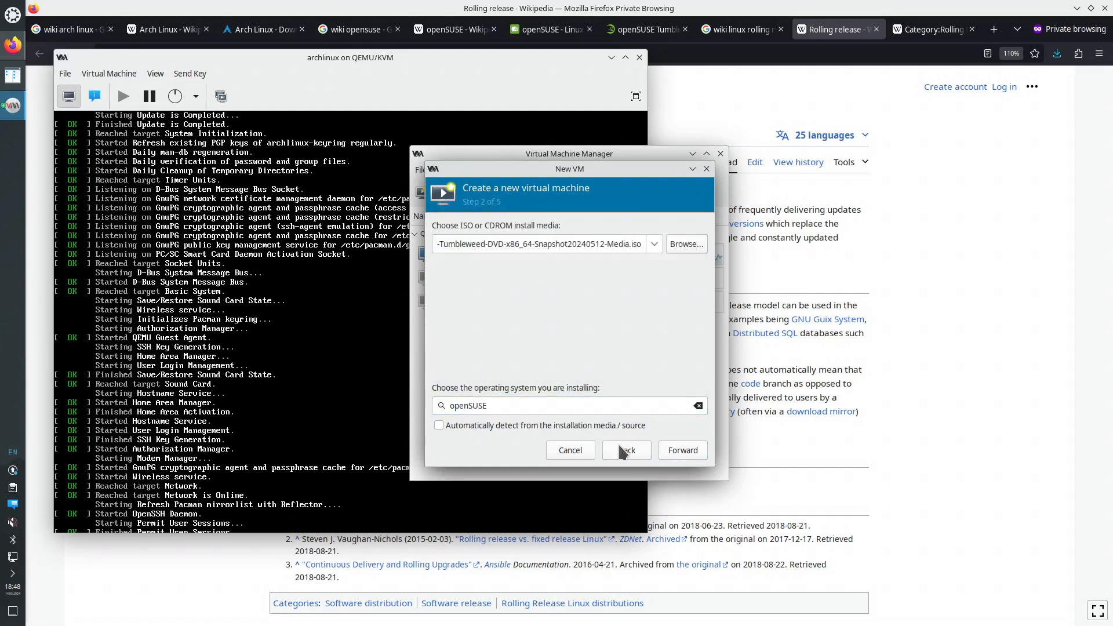
{"action": "left_click", "coordinate": [672, 451]}
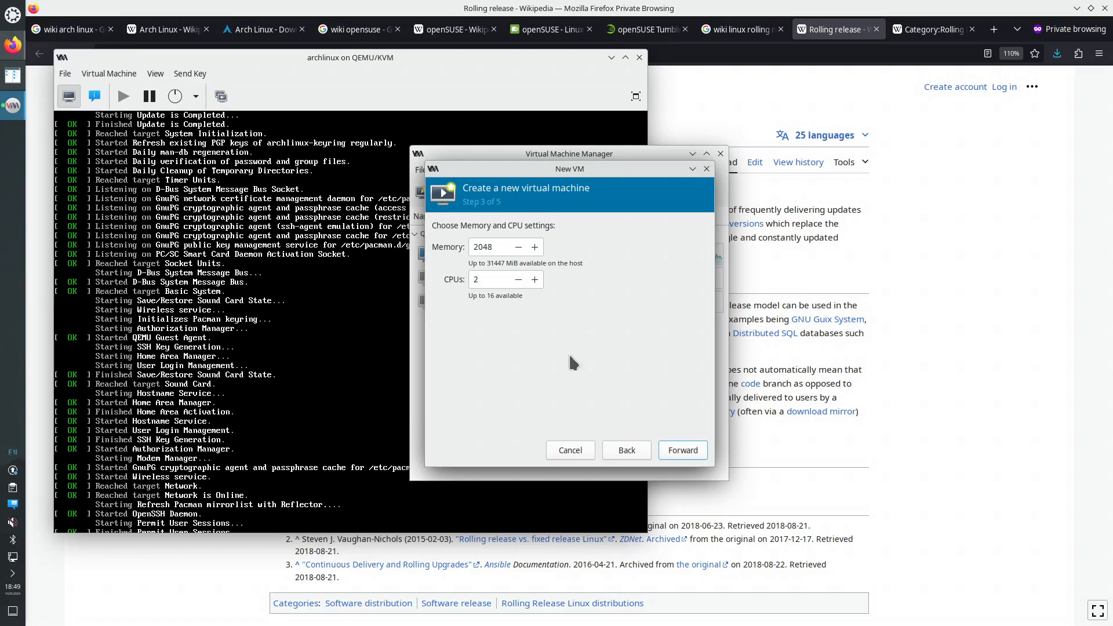
Give the openSUSE virtual machine 8048 MiB of memory and 6 CPUs
{"action": "left_click_drag", "start_coordinate": [476, 243], "coordinate": [473, 245]}
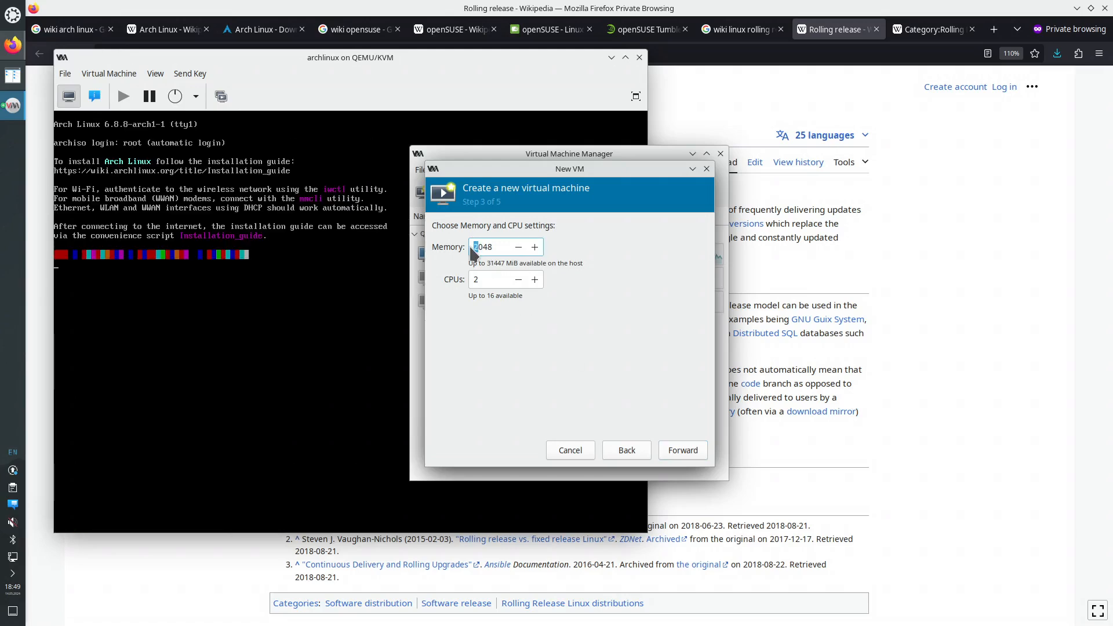
{"action": "type", "text": "8"}
{"action": "left_click_drag", "start_coordinate": [486, 280], "coordinate": [466, 278]}
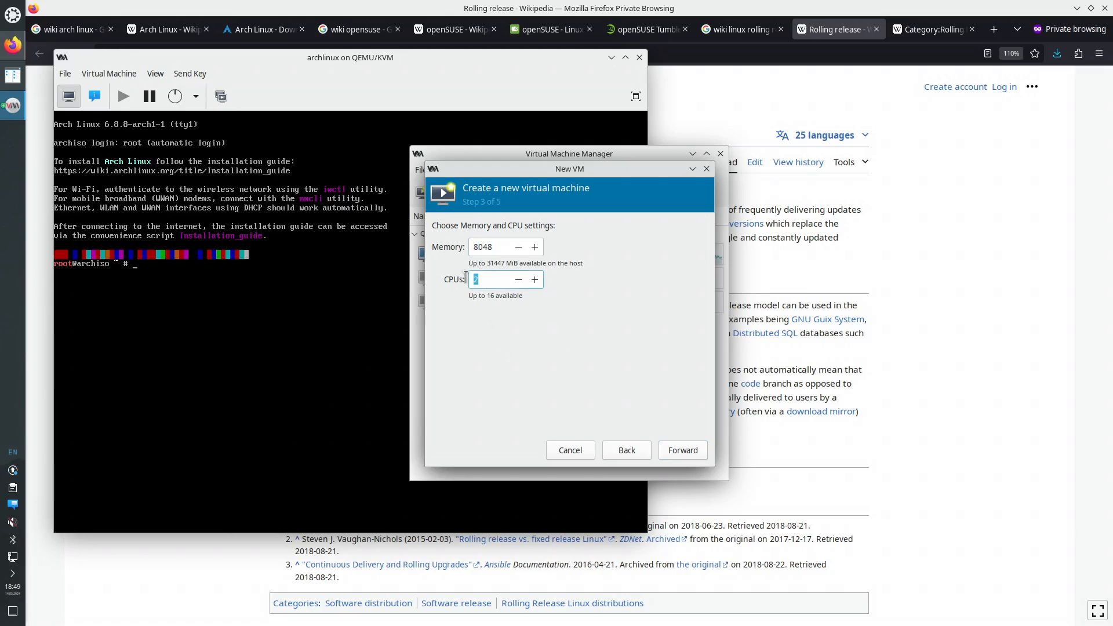
{"action": "left_click", "coordinate": [682, 451]}
Set the openSUSE machine's disk image size to 100 GiB and continue to the final wizard page
{"action": "triple_click", "coordinate": [470, 262]}
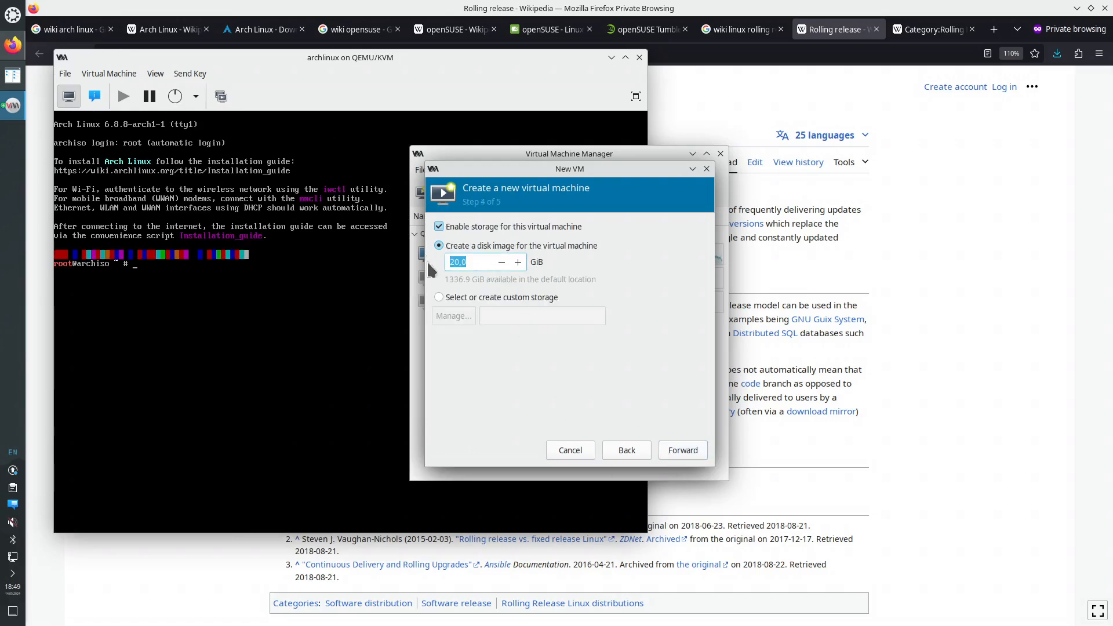
{"action": "type", "text": "100"}
{"action": "left_click", "coordinate": [683, 450]}
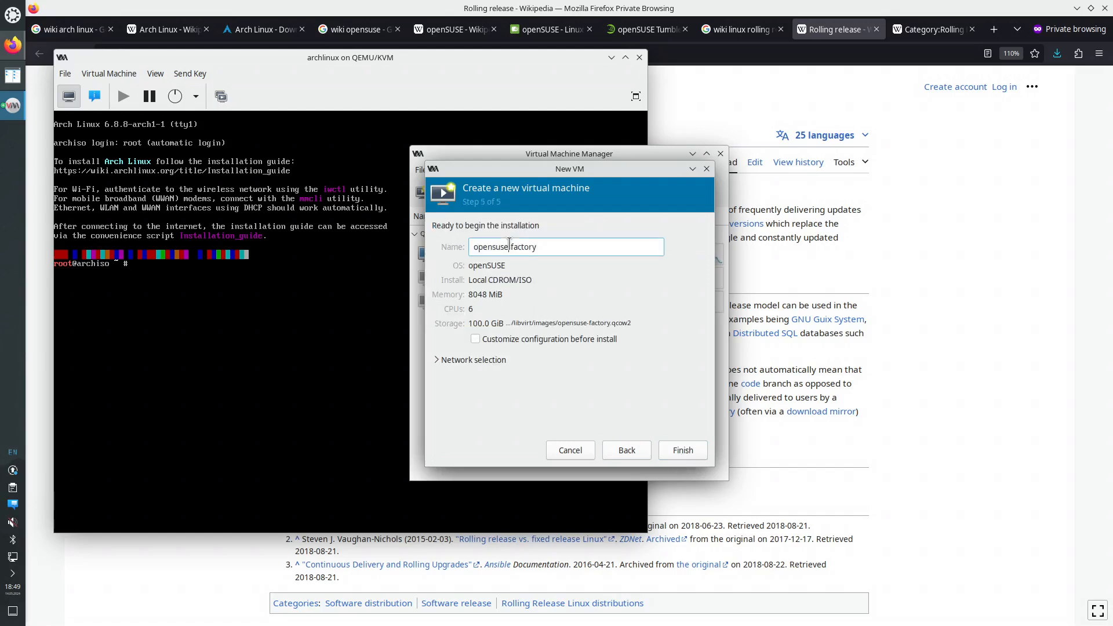
Name the machine opensusetumbleweed and finish the wizard with configuration customization before install enabled
{"action": "left_click_drag", "start_coordinate": [509, 242], "coordinate": [564, 246]}
{"action": "key", "text": "BackSpace"}
{"action": "type", "text": "tumblew"}
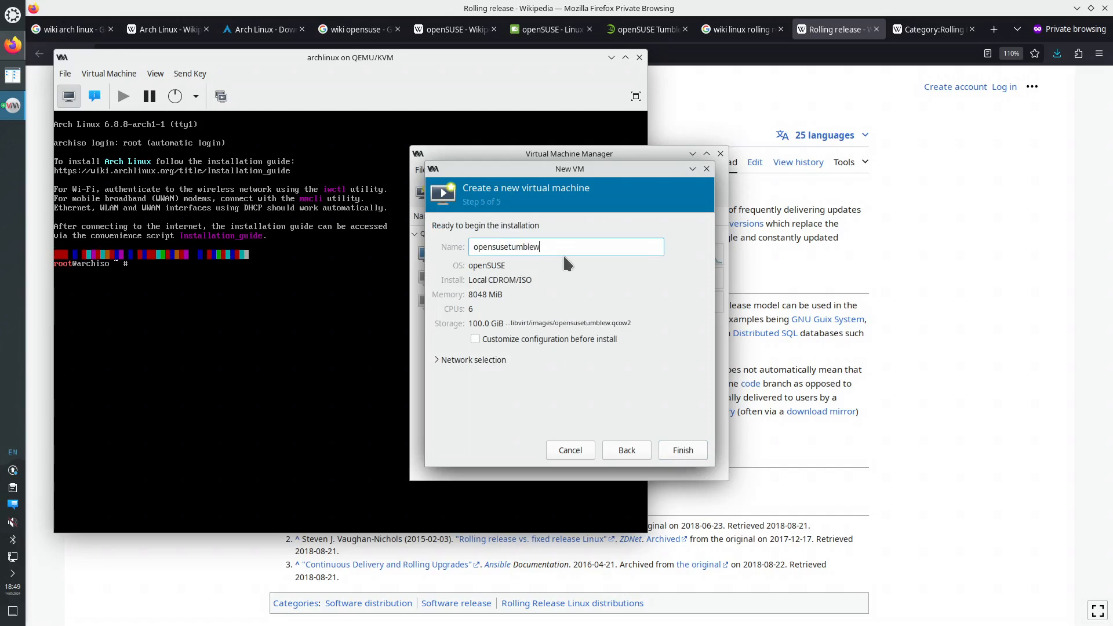
{"action": "type", "text": "eed"}
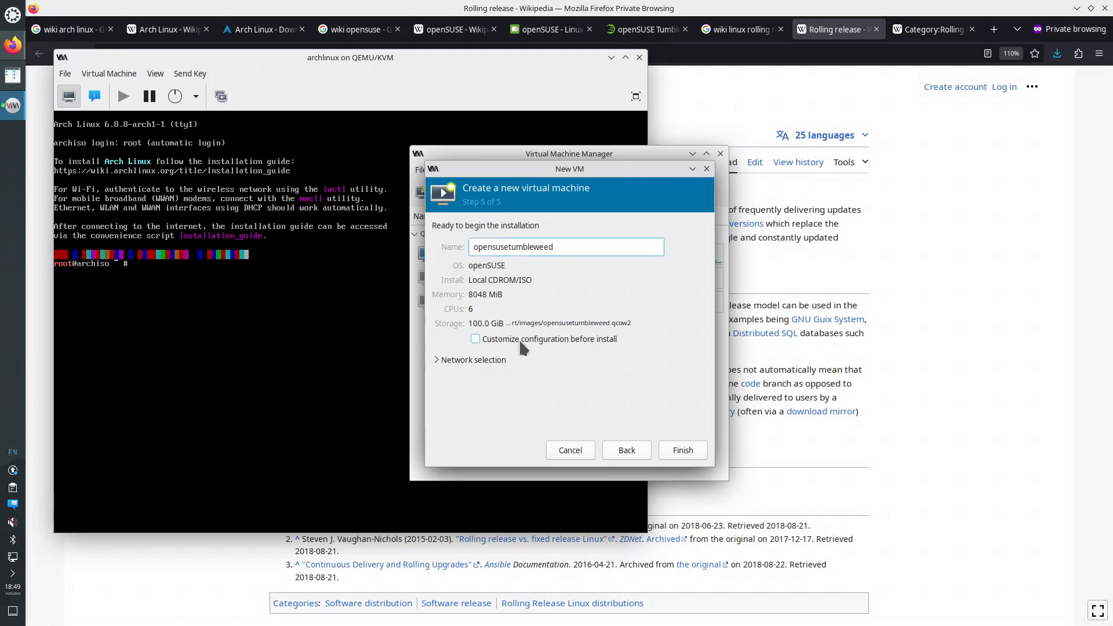
{"action": "left_click", "coordinate": [520, 341]}
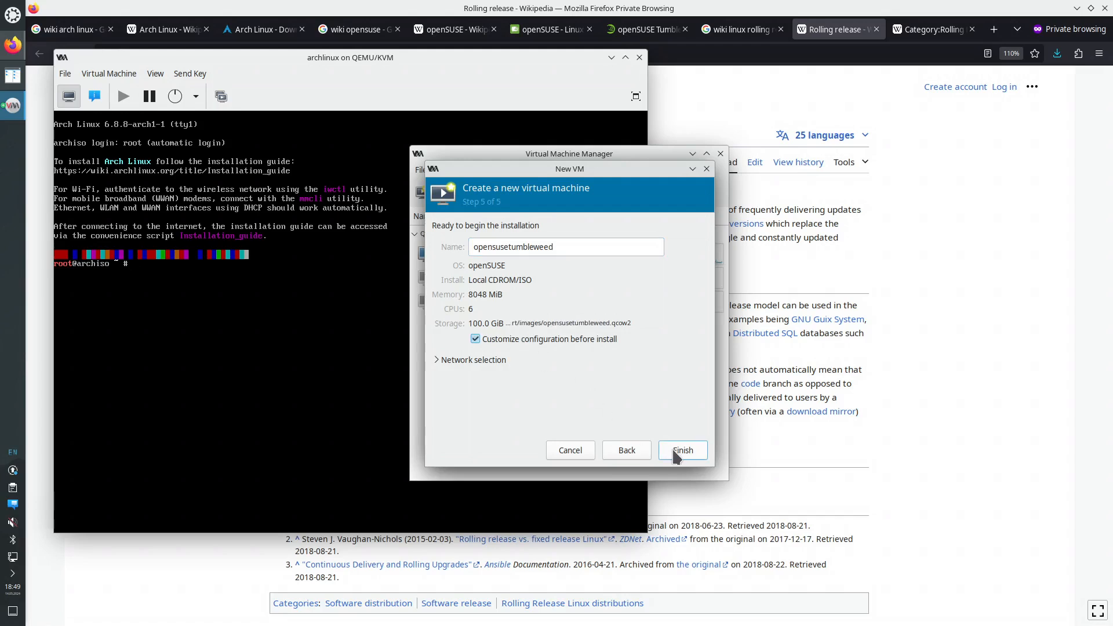
{"action": "left_click", "coordinate": [673, 454]}
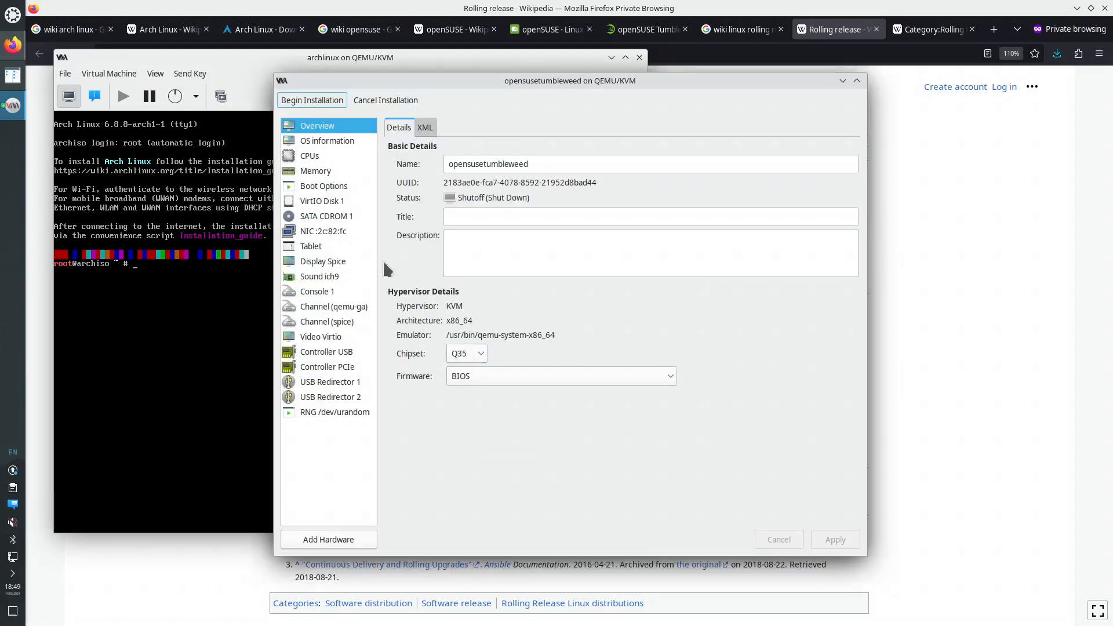
Manually set the opensusetumbleweed machine's CPU topology to 1 socket and 6 cores and apply it
{"action": "left_click", "coordinate": [324, 141]}
{"action": "left_click", "coordinate": [315, 157]}
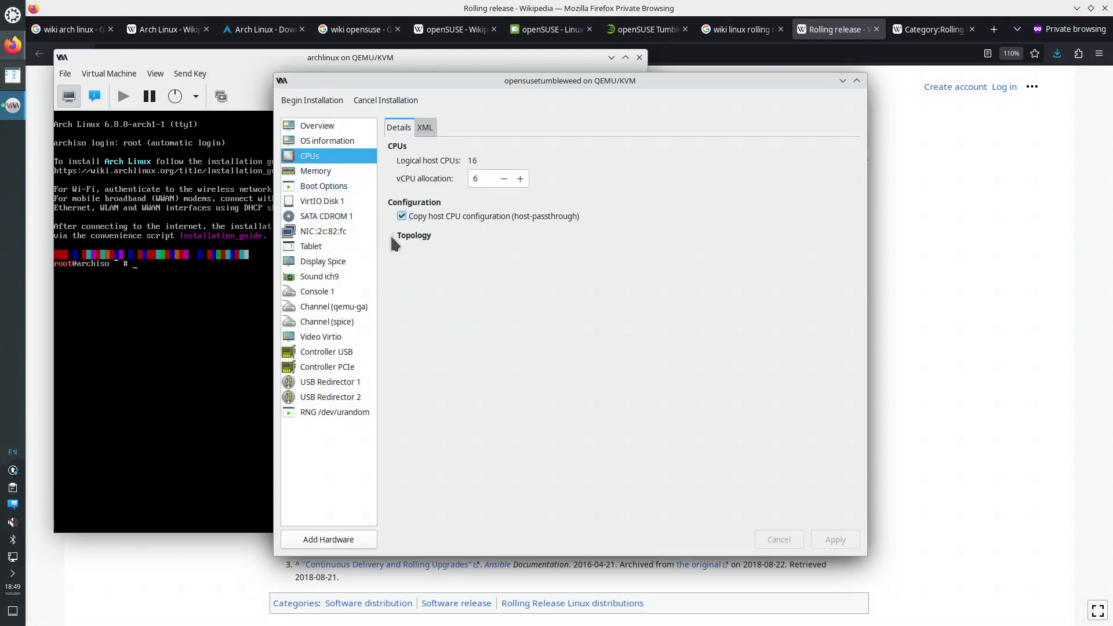
{"action": "left_click", "coordinate": [406, 235]}
{"action": "left_click", "coordinate": [408, 248]}
{"action": "double_click", "coordinate": [457, 266]}
{"action": "type", "text": "1"}
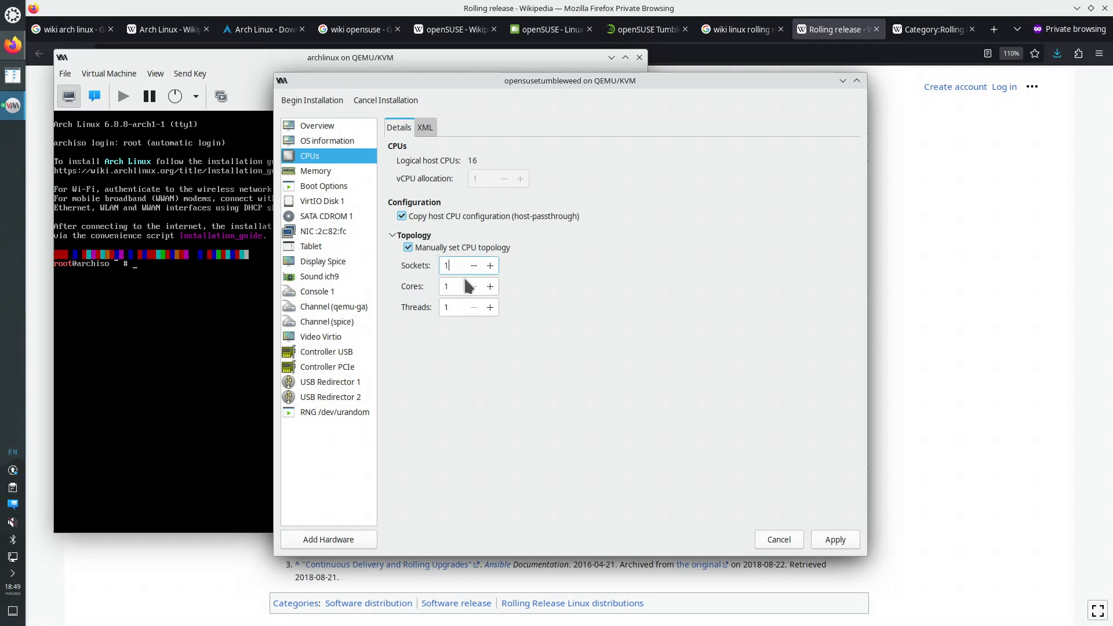
{"action": "double_click", "coordinate": [449, 287]}
{"action": "type", "text": "6"}
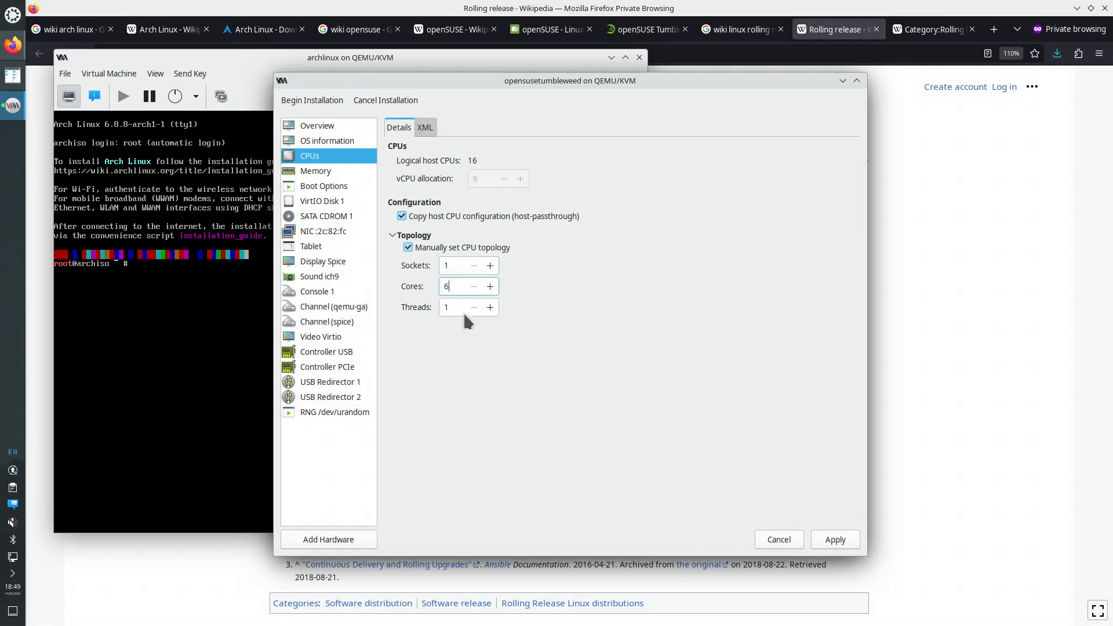
{"action": "left_click", "coordinate": [836, 539]}
Check the opensusetumbleweed machine's memory, boot, disk, CDROM and network settings, and begin its installation
{"action": "left_click", "coordinate": [334, 173]}
{"action": "left_click", "coordinate": [338, 185]}
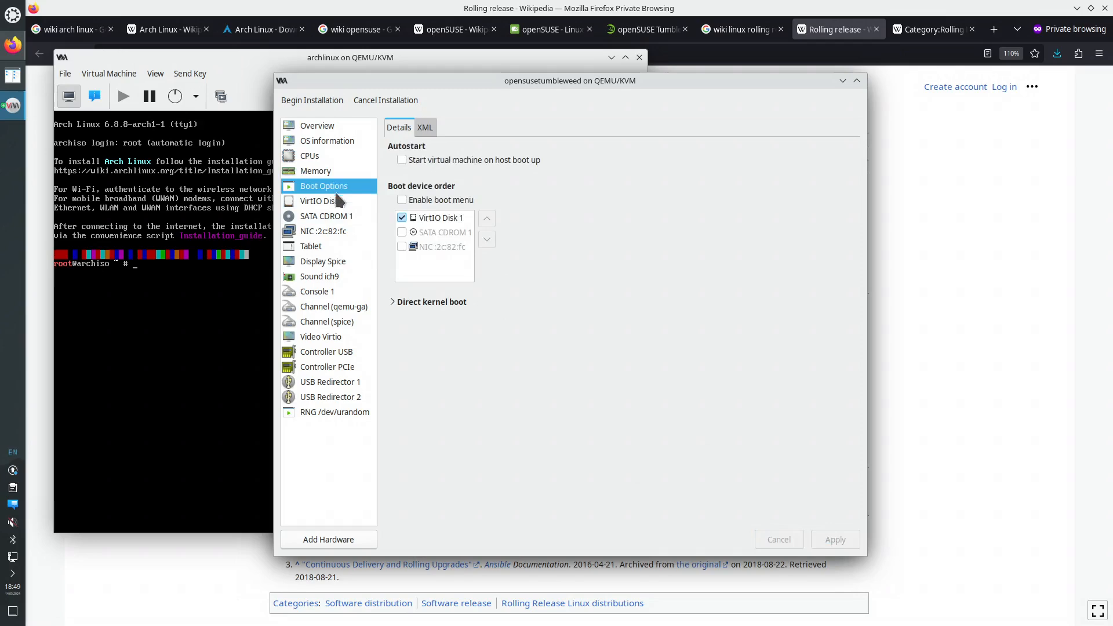
{"action": "left_click", "coordinate": [338, 200]}
{"action": "left_click", "coordinate": [337, 216]}
{"action": "left_click", "coordinate": [338, 230]}
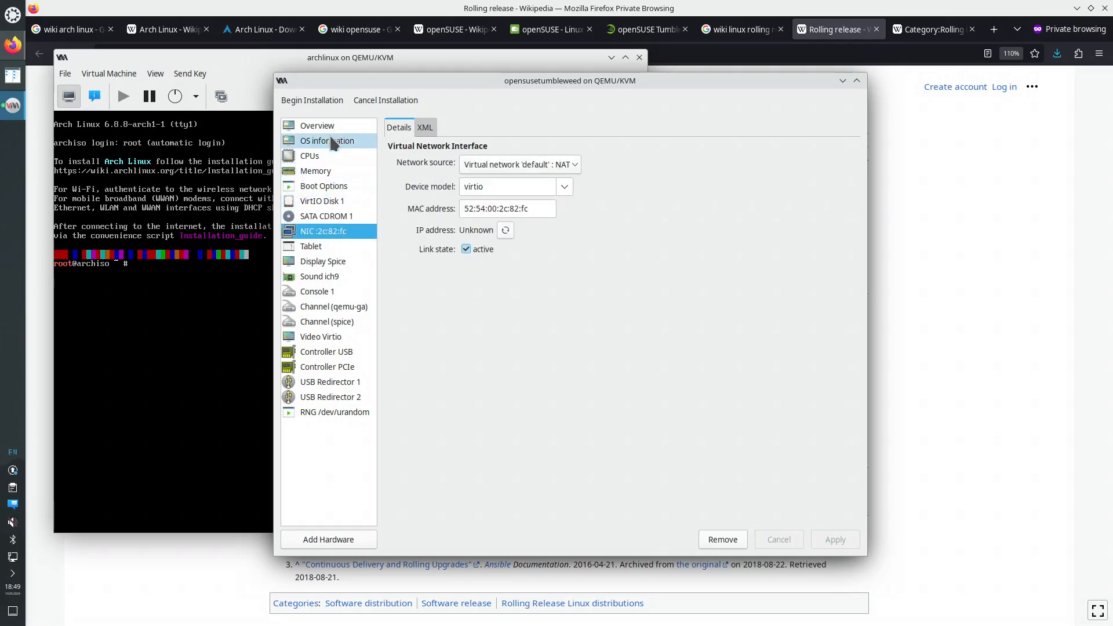
{"action": "left_click", "coordinate": [312, 101]}
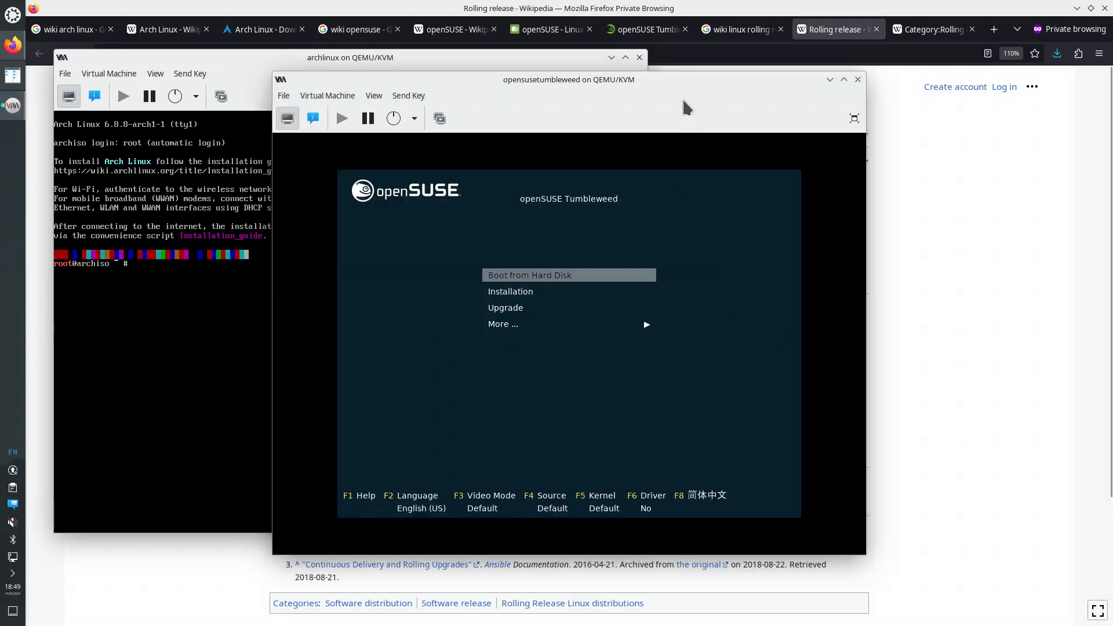
Tile the archlinux and opensusetumbleweed windows side by side and start Installation from the openSUSE boot menu
{"action": "left_click_drag", "start_coordinate": [700, 85], "coordinate": [1112, 255]}
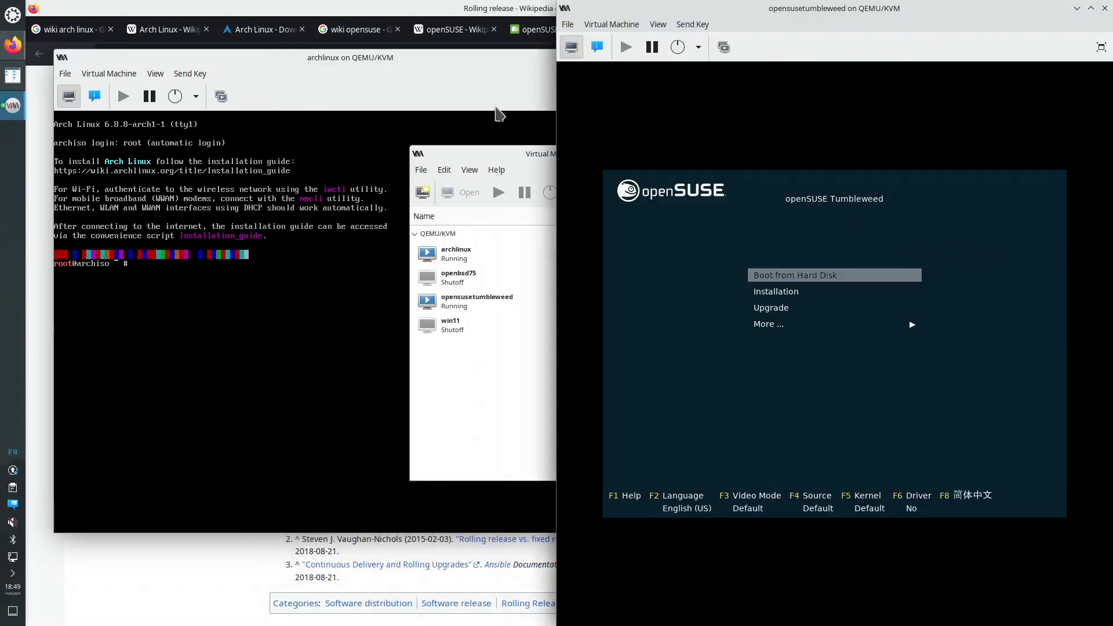
{"action": "left_click_drag", "start_coordinate": [458, 68], "coordinate": [12, 162]}
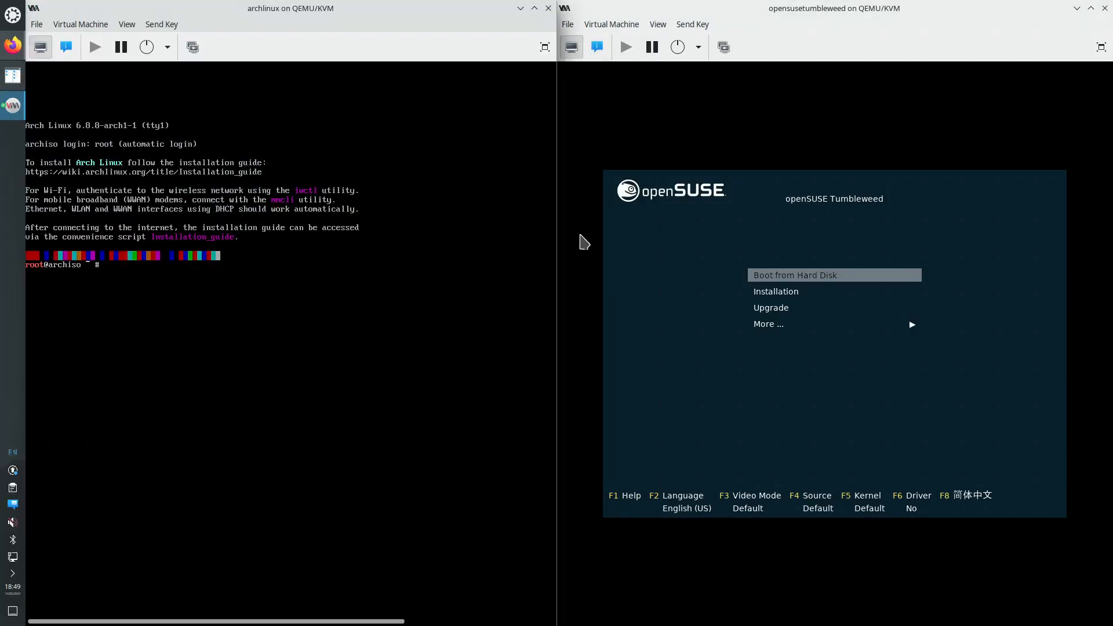
{"action": "left_click", "coordinate": [817, 250]}
{"action": "key", "text": "Down"}
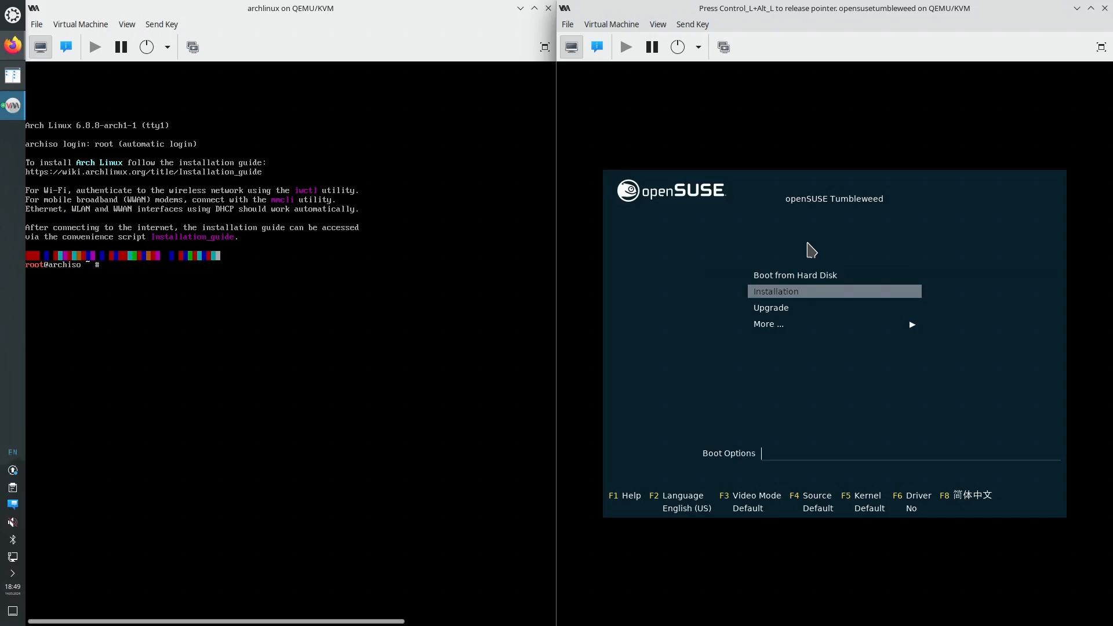
{"action": "key", "text": "Return"}
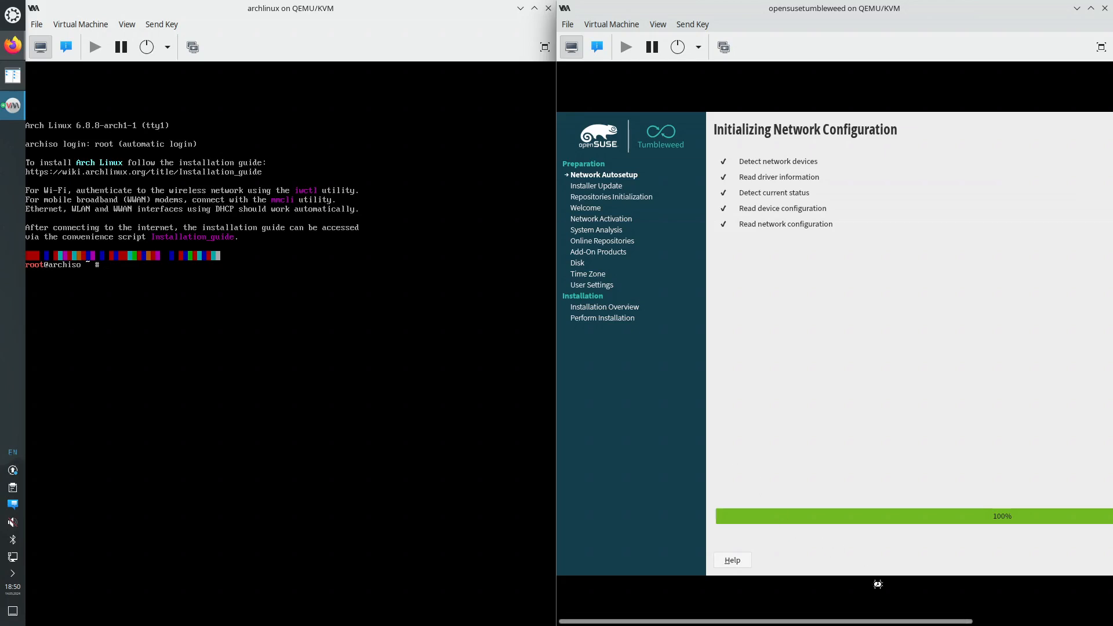
{"action": "left_click_drag", "start_coordinate": [928, 624], "coordinate": [1072, 624]}
{"action": "left_click_drag", "start_coordinate": [973, 623], "coordinate": [1047, 623]}
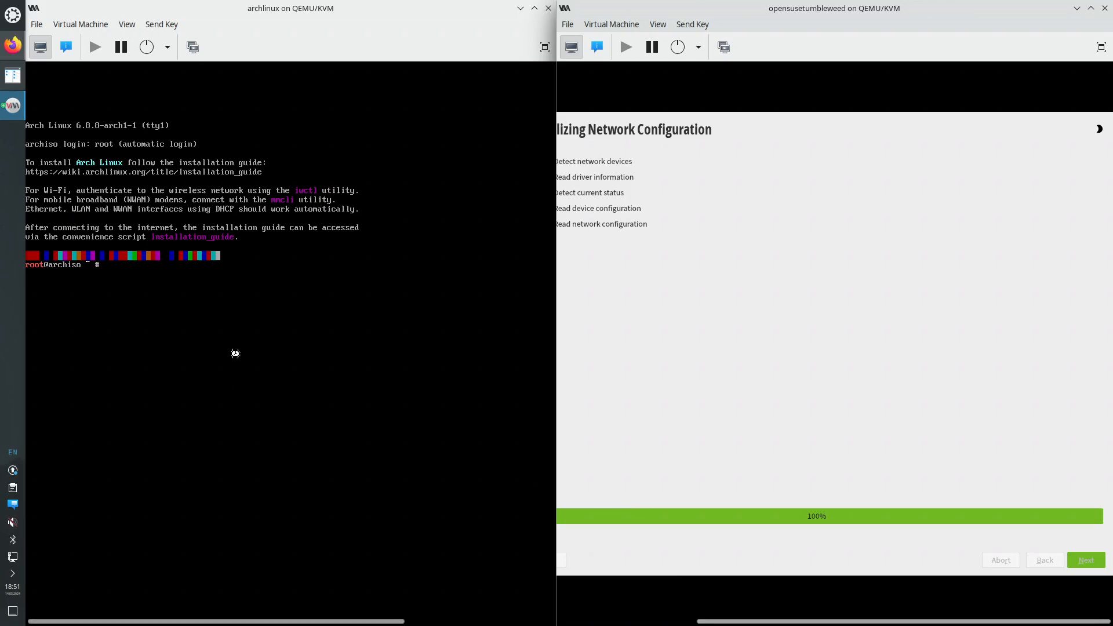
Launch the archinstall guided installer from the root prompt of the archlinux machine
{"action": "left_click", "coordinate": [138, 272]}
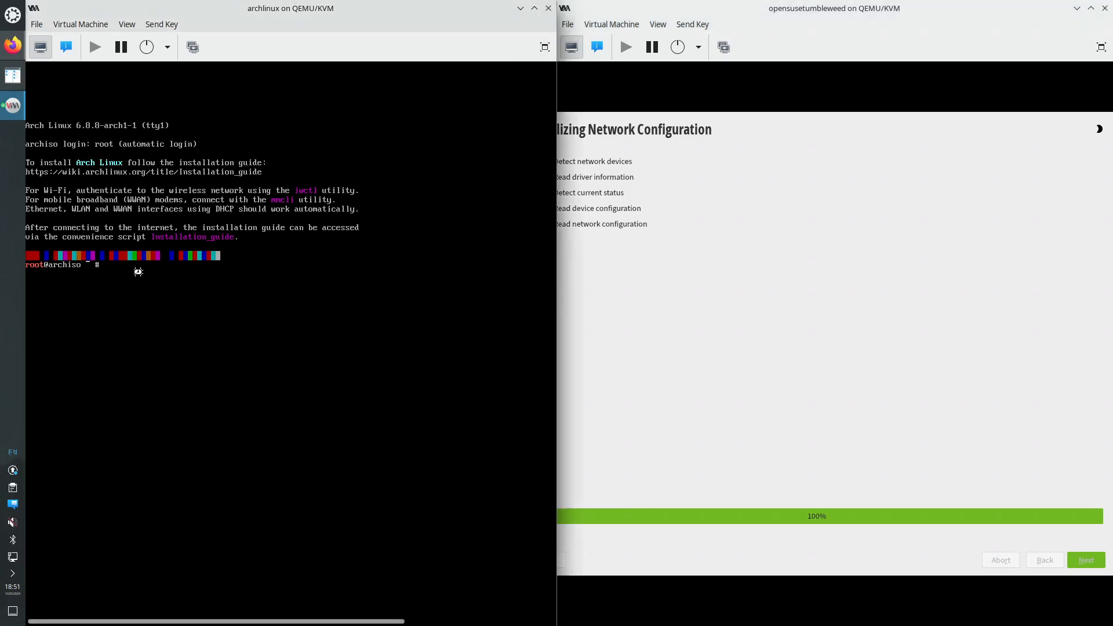
{"action": "type", "text": "arch"}
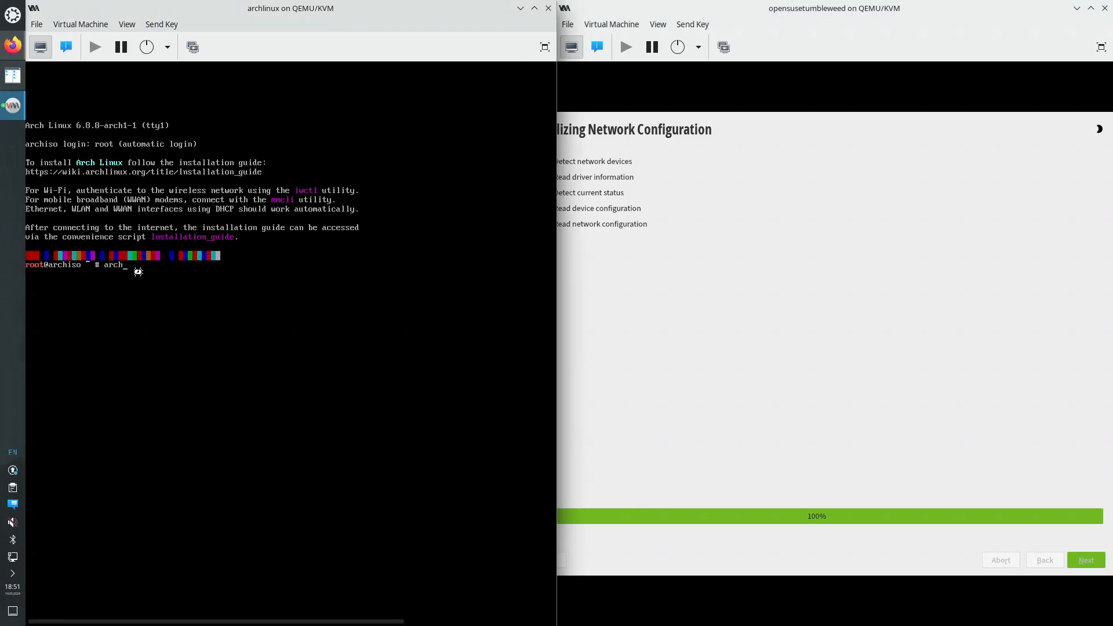
{"action": "key", "text": "Tab"}
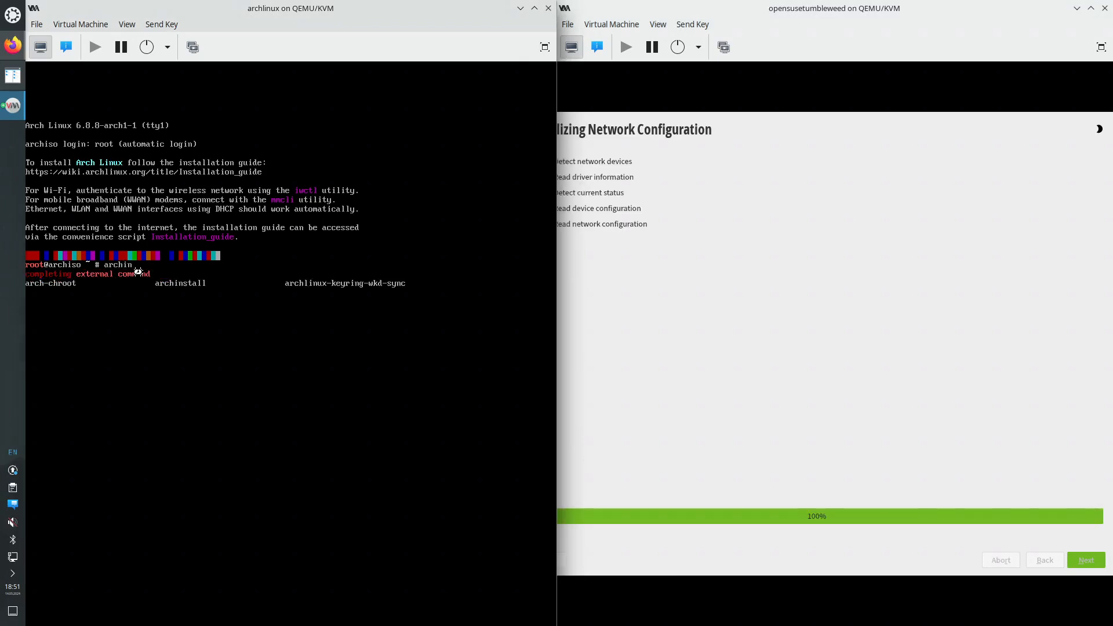
{"action": "type", "text": "in"}
{"action": "key", "text": "Tab"}
{"action": "key", "text": "Return"}
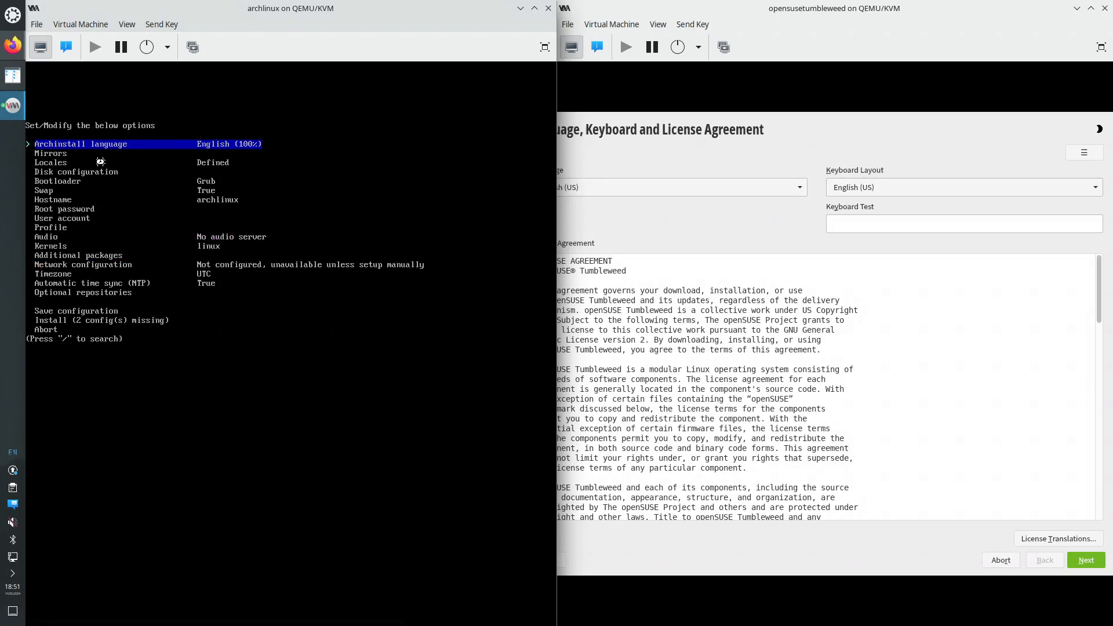
Review the openSUSE language, keyboard and license page, keep English (US) for both, and continue the installation
{"action": "left_click", "coordinate": [691, 125]}
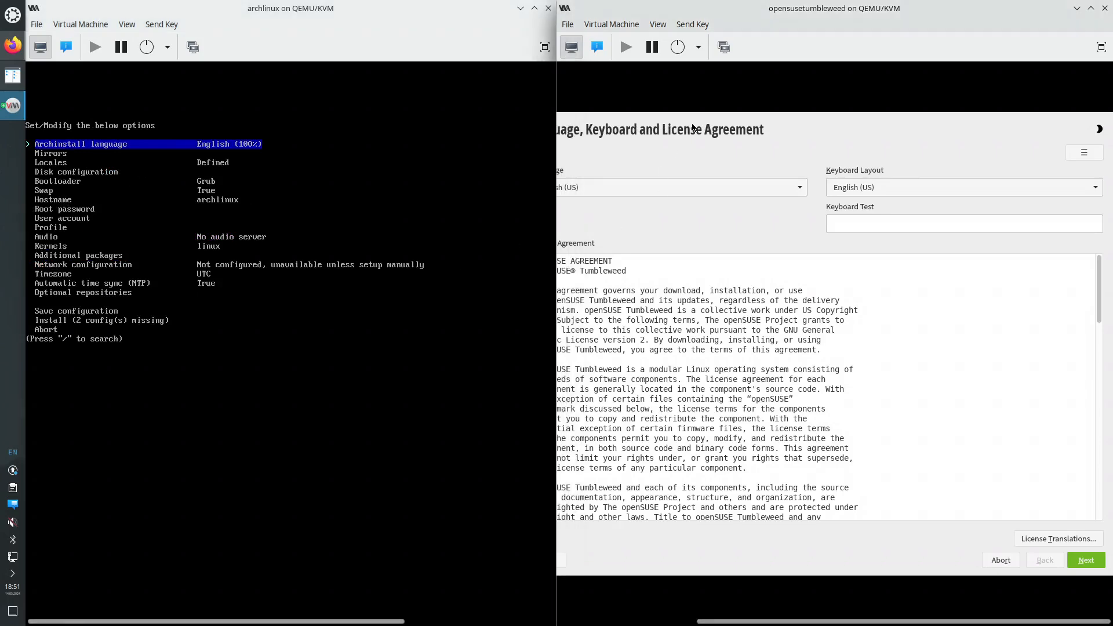
{"action": "scroll", "coordinate": [863, 623], "scroll_direction": "left", "scroll_amount": 3}
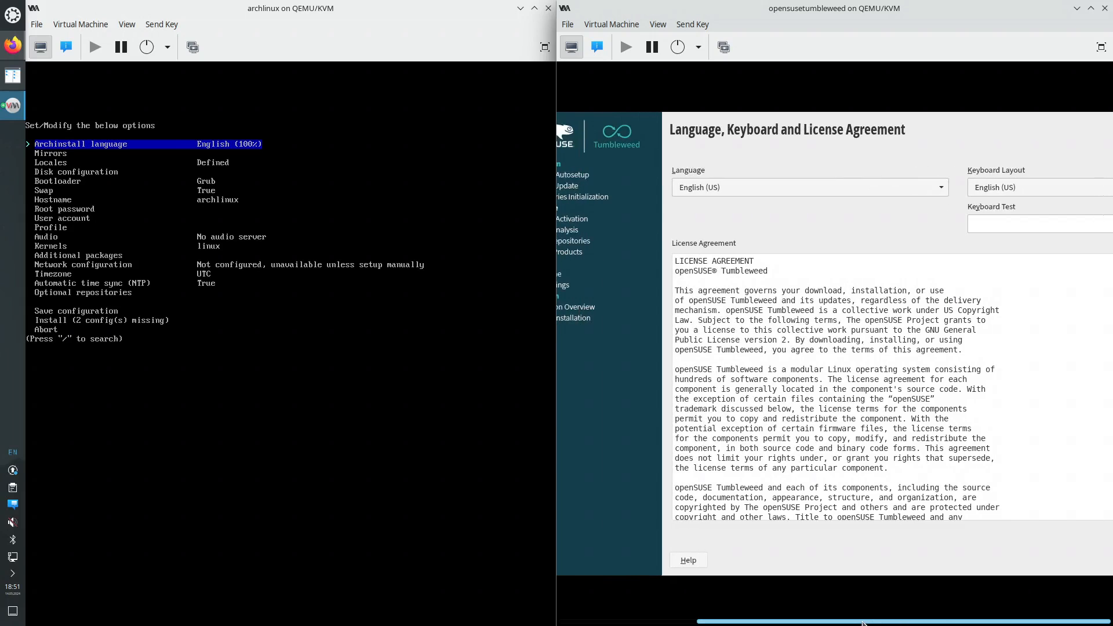
{"action": "scroll", "coordinate": [981, 623], "scroll_direction": "right", "scroll_amount": 3}
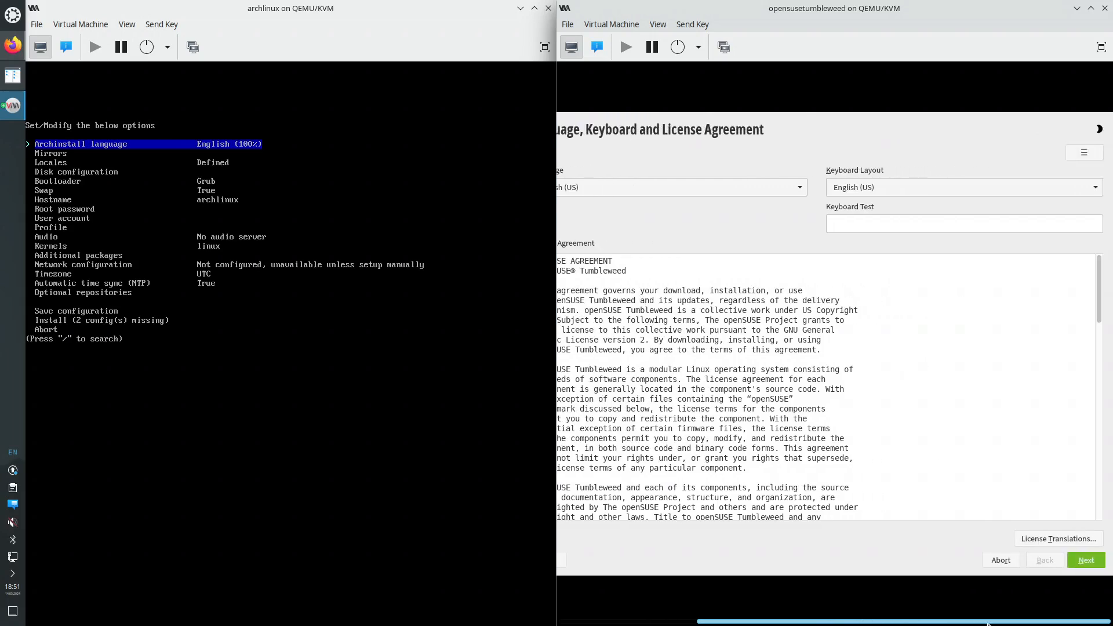
{"action": "scroll", "coordinate": [988, 623], "scroll_direction": "left", "scroll_amount": 3}
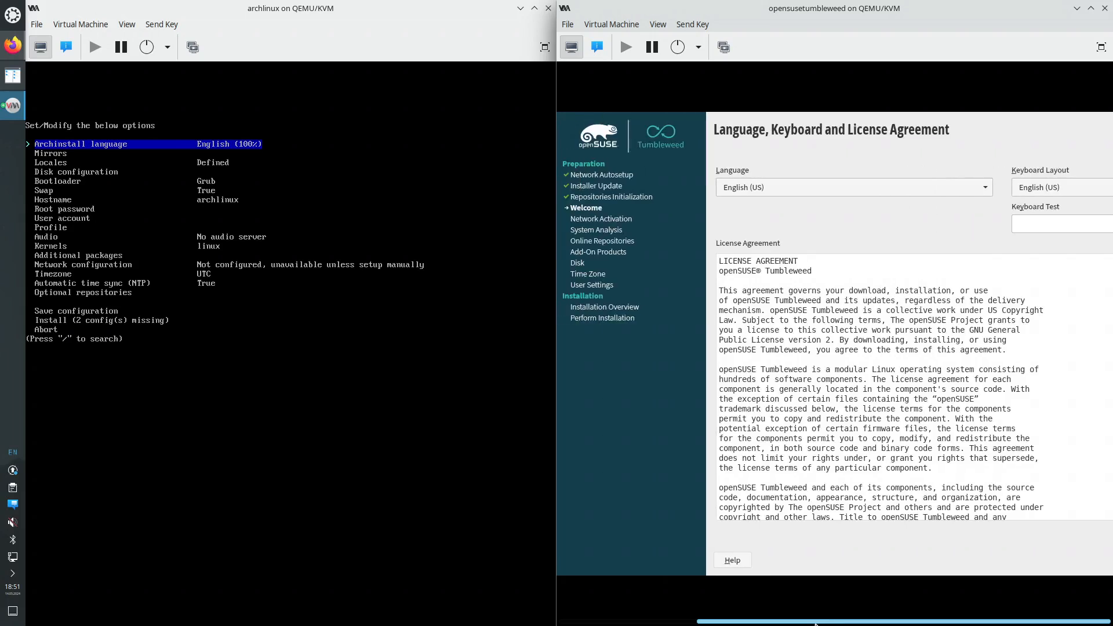
{"action": "scroll", "coordinate": [988, 623], "scroll_direction": "right", "scroll_amount": 3}
{"action": "left_click", "coordinate": [1082, 563]}
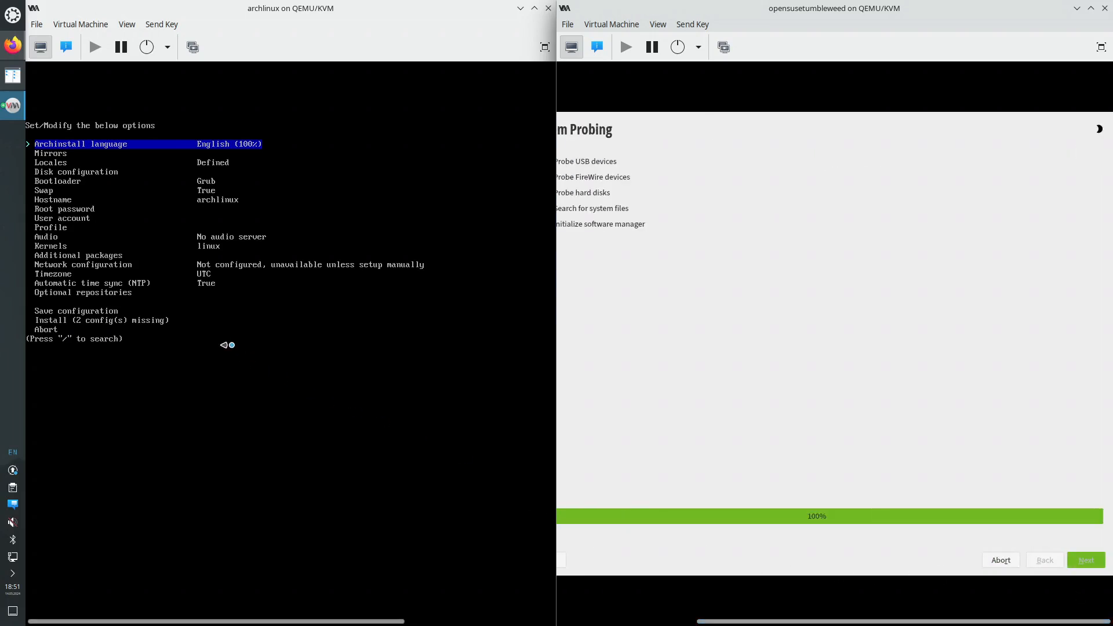
Open the mirror region selection in the archlinux machine's installer
{"action": "left_click", "coordinate": [228, 345]}
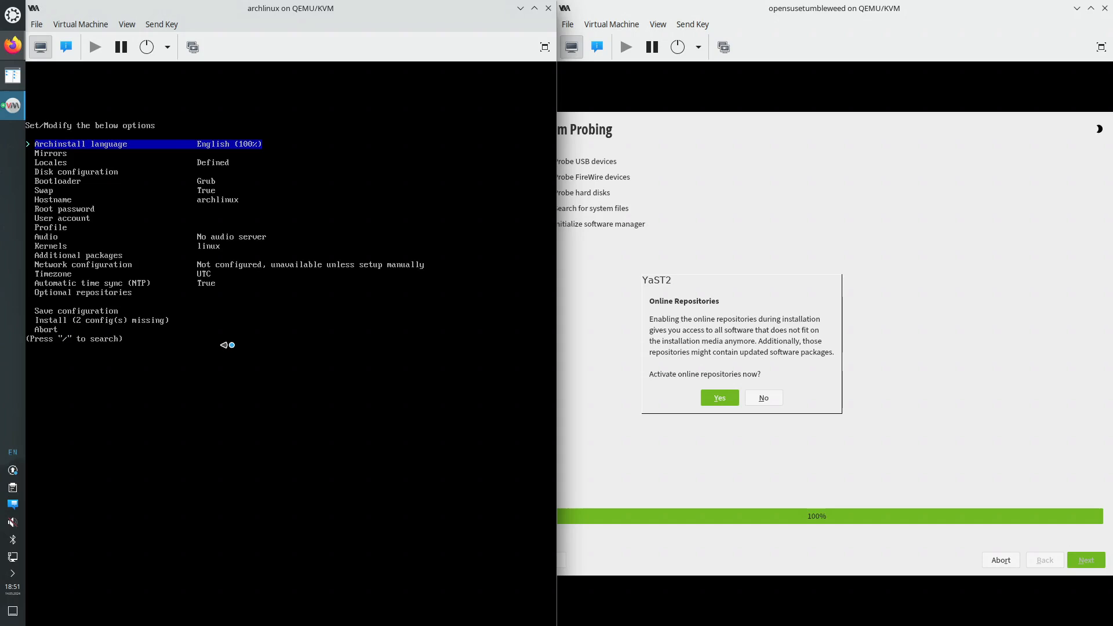
{"action": "key", "text": "Down"}
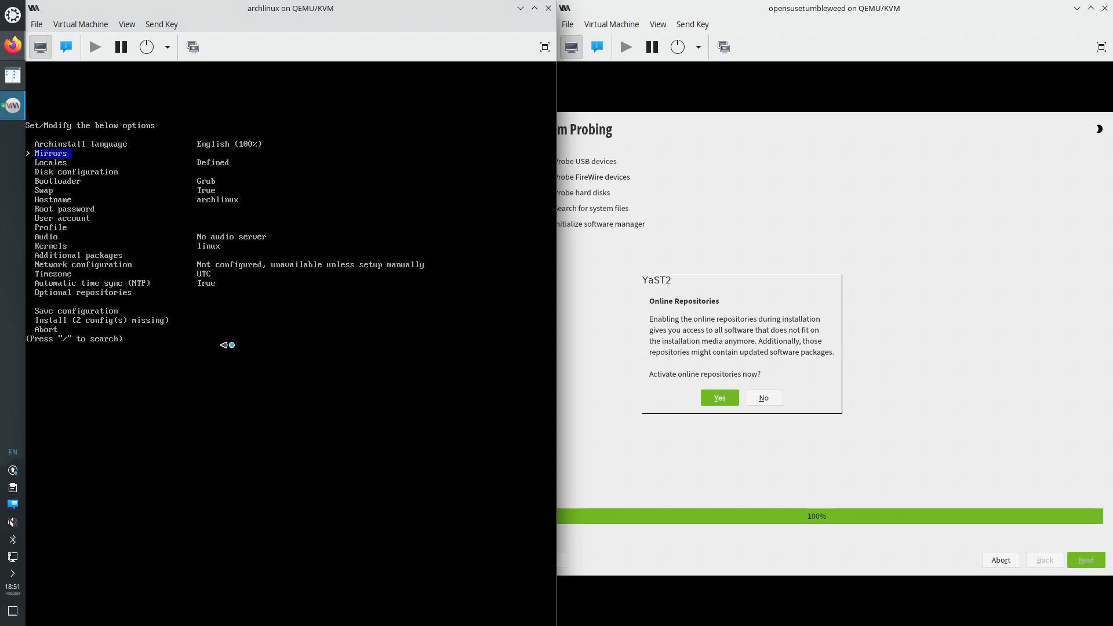
{"action": "key", "text": "Return"}
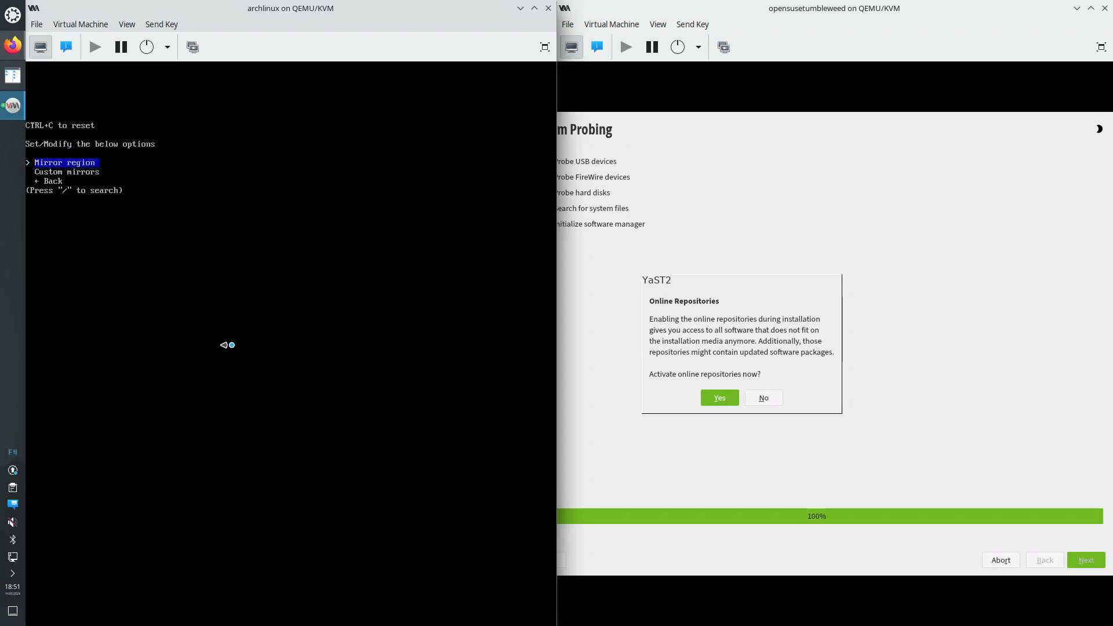
{"action": "key", "text": "Return"}
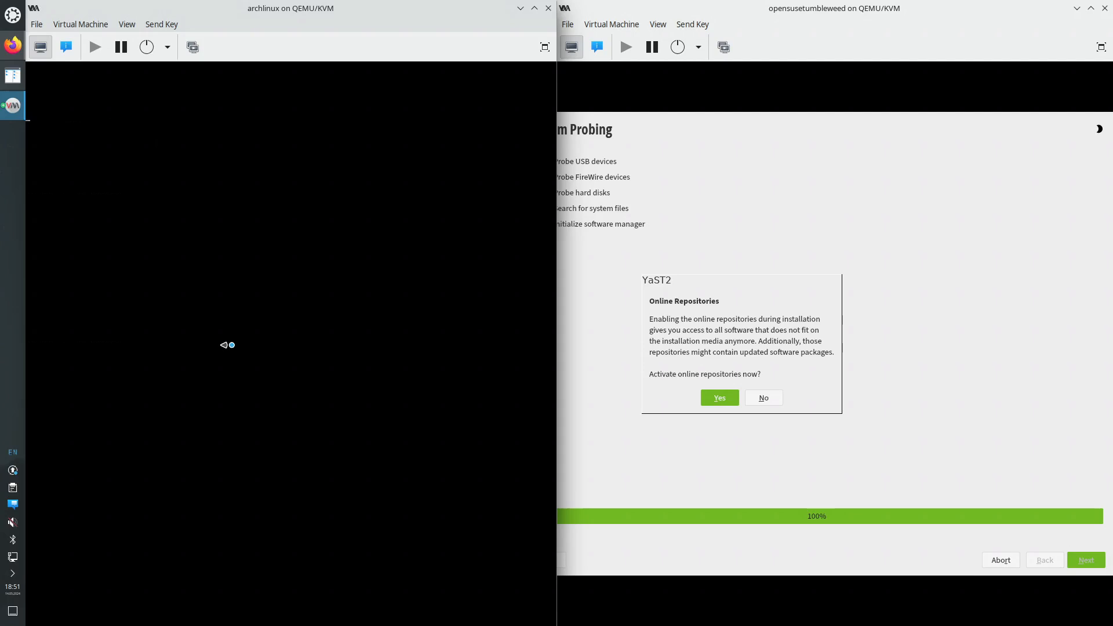
{"action": "key", "text": "Down"}
{"action": "key", "text": "Down"}
{"action": "key", "text": "Down"}
{"action": "key", "text": "Down"}
{"action": "key", "text": "Down"}
{"action": "key", "text": "Down"}
{"action": "key", "text": "Down"}
{"action": "key", "text": "Down"}
{"action": "key", "text": "Down"}
{"action": "key", "text": "Down"}
{"action": "key", "text": "Down"}
{"action": "key", "text": "Down"}
{"action": "key", "text": "Down"}
{"action": "key", "text": "Down"}
{"action": "key", "text": "Down"}
{"action": "key", "text": "Down"}
{"action": "key", "text": "Down"}
{"action": "key", "text": "Down"}
{"action": "key", "text": "Down"}
{"action": "key", "text": "Down"}
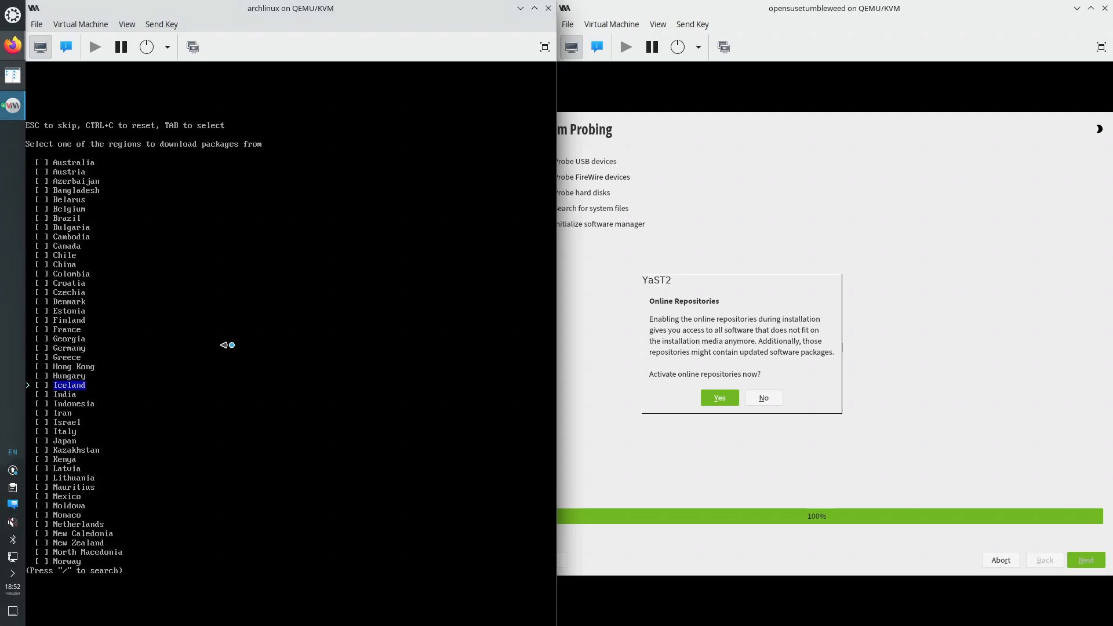
{"action": "type", "text": "/uni"}
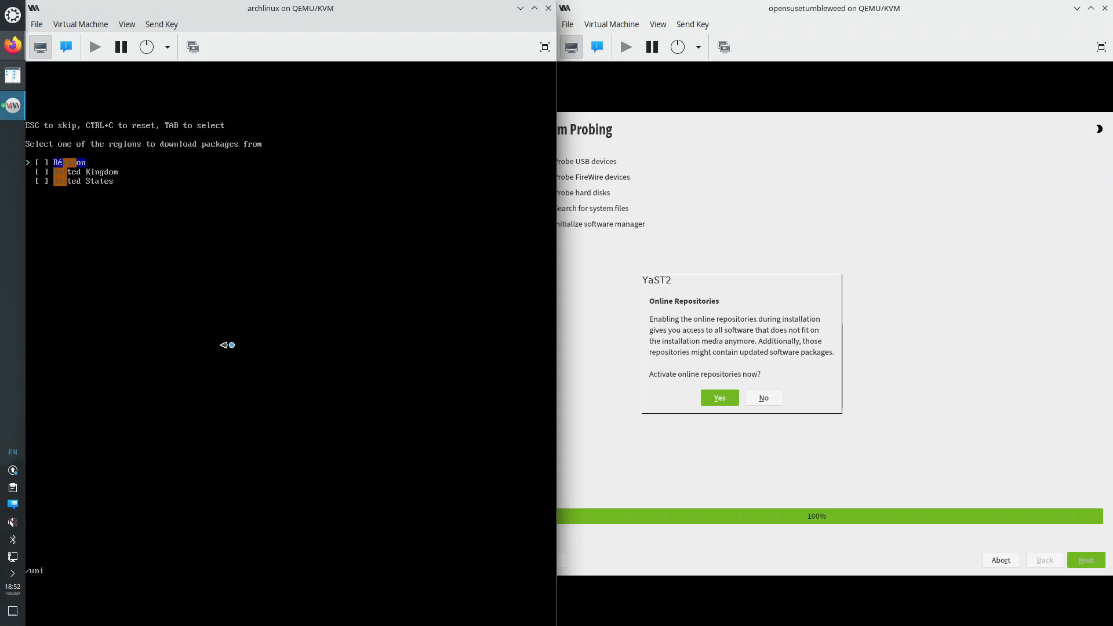
{"action": "key", "text": "Down"}
{"action": "key", "text": "Down"}
{"action": "key", "text": "Escape"}
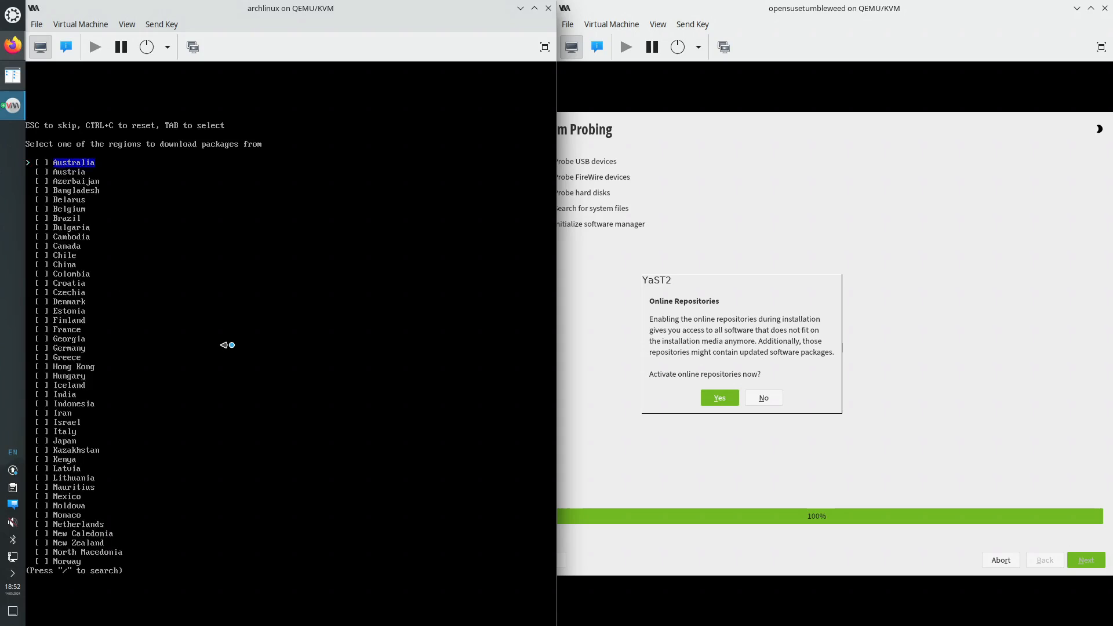
Search the regions for "uni", choose United States as the mirror region, and return to the main installer options
{"action": "type", "text": "/uni"}
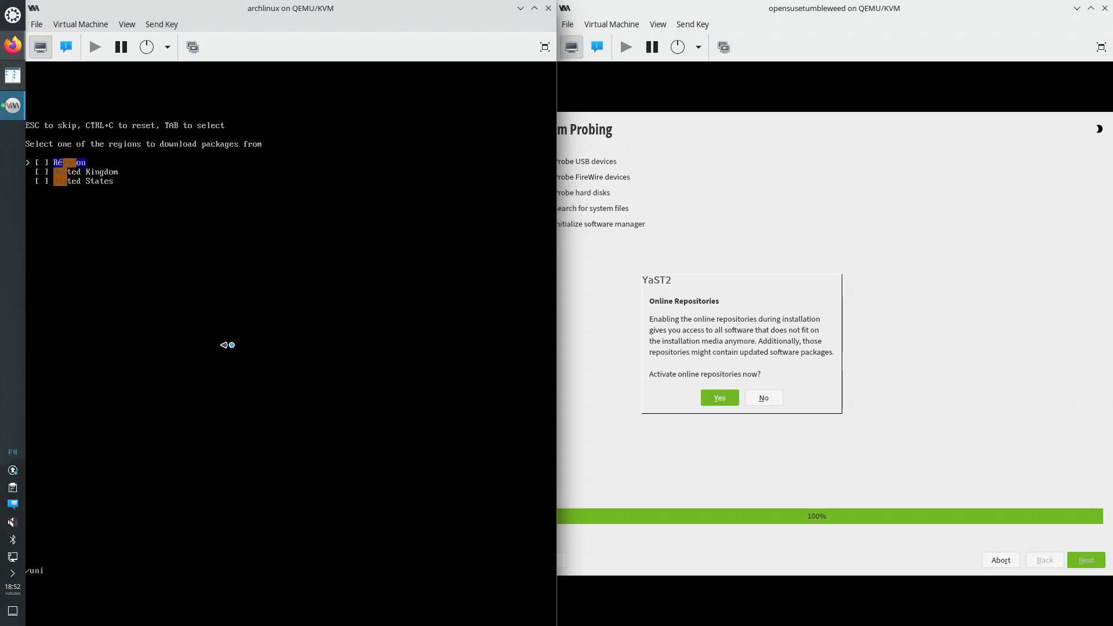
{"action": "key", "text": "Down"}
{"action": "key", "text": "Down"}
{"action": "key", "text": "Return"}
{"action": "key", "text": "Down"}
{"action": "key", "text": "Down"}
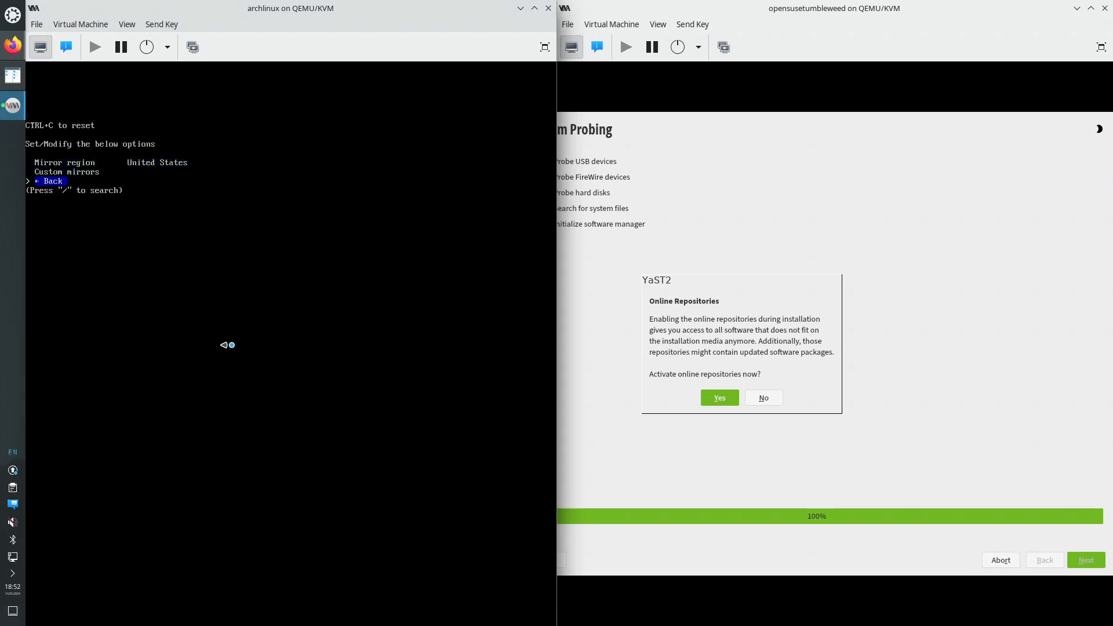
{"action": "key", "text": "Return"}
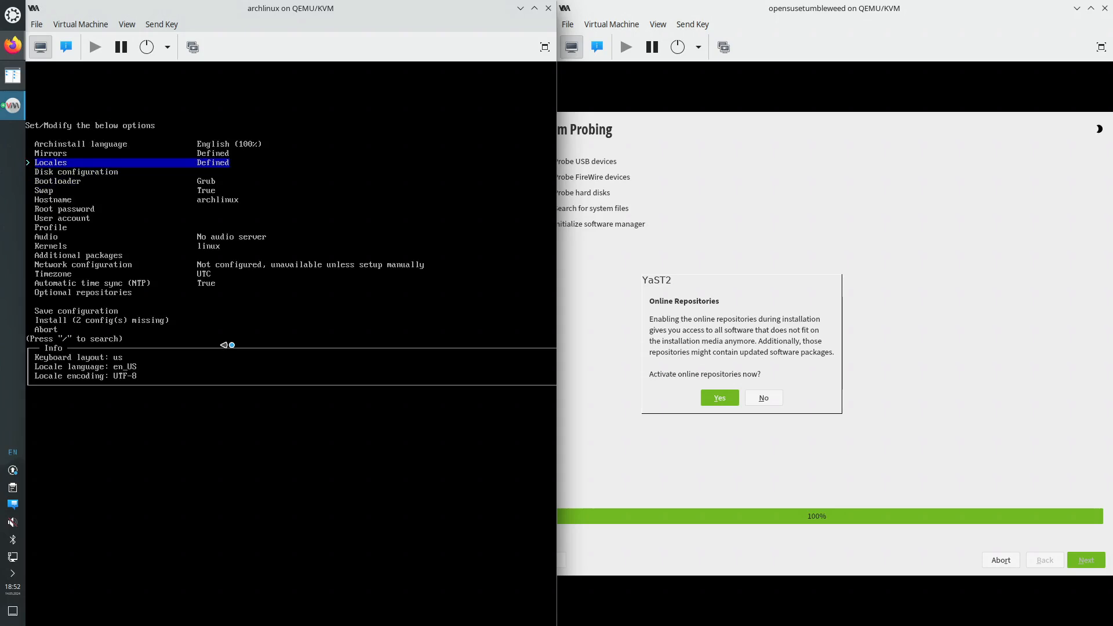
Add a new user account in the Arch installer with the username administrator
{"action": "key", "text": "Down"}
{"action": "key", "text": "Down"}
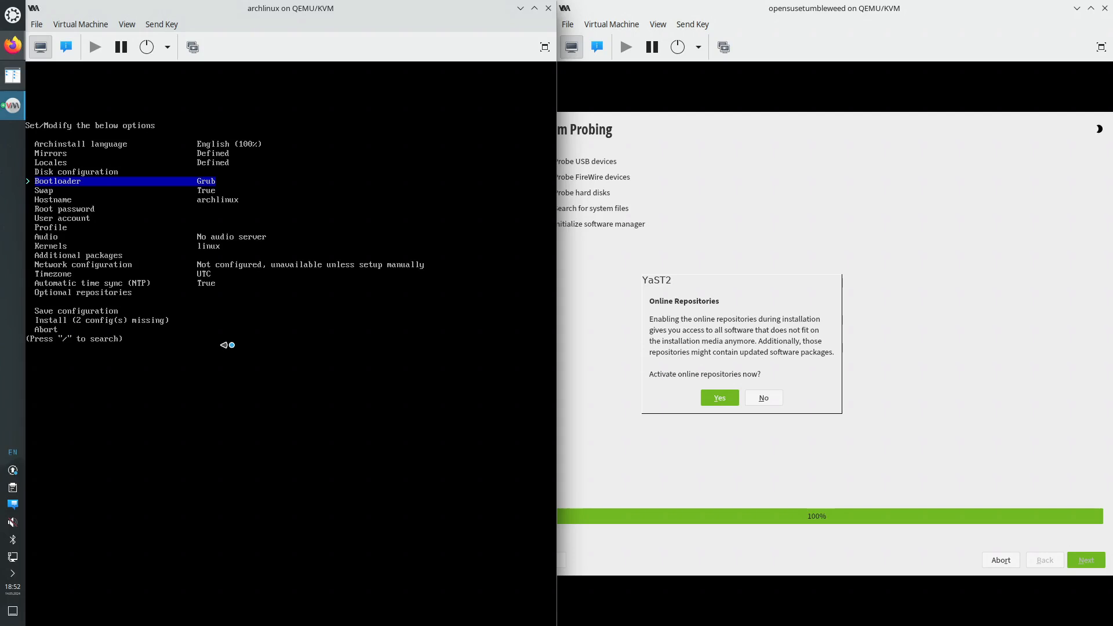
{"action": "key", "text": "Up"}
{"action": "key", "text": "Down"}
{"action": "key", "text": "Down"}
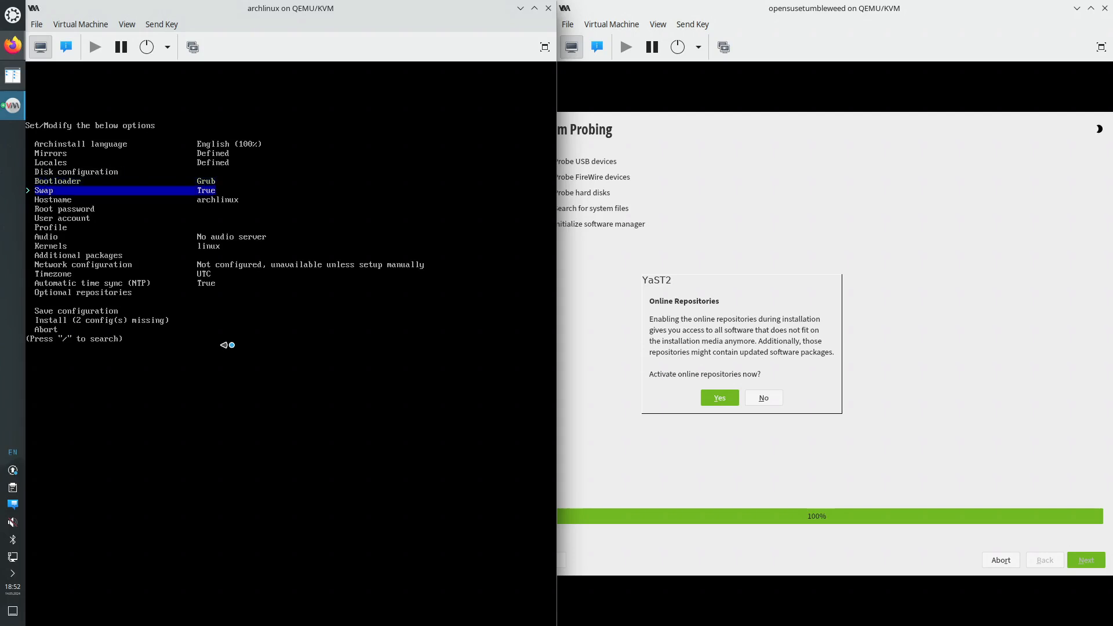
{"action": "key", "text": "Down"}
{"action": "key", "text": "Down"}
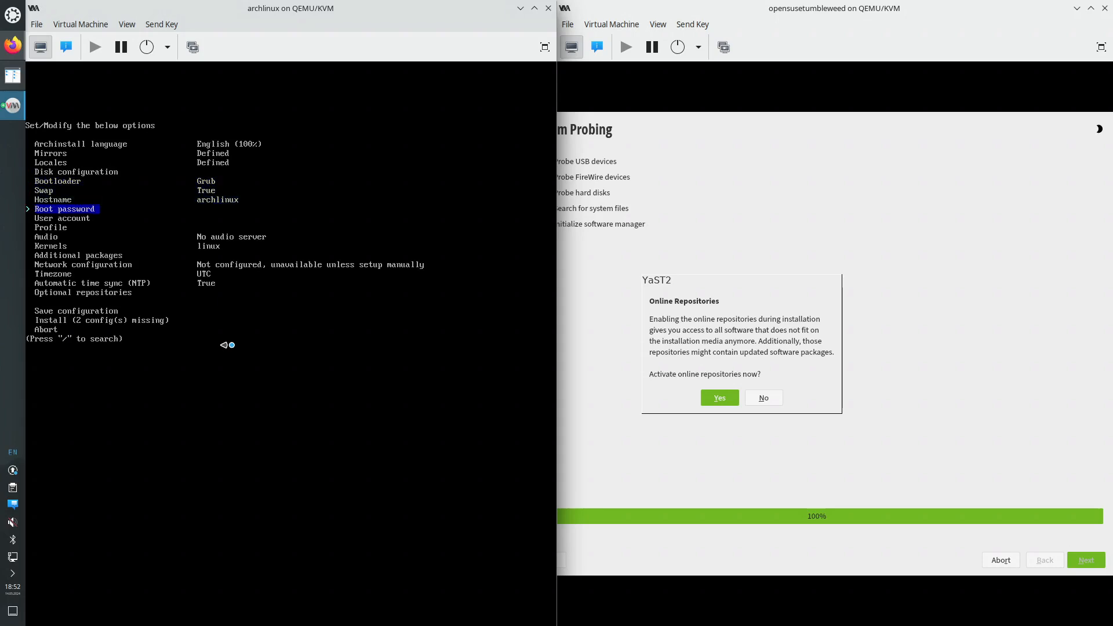
{"action": "key", "text": "Down"}
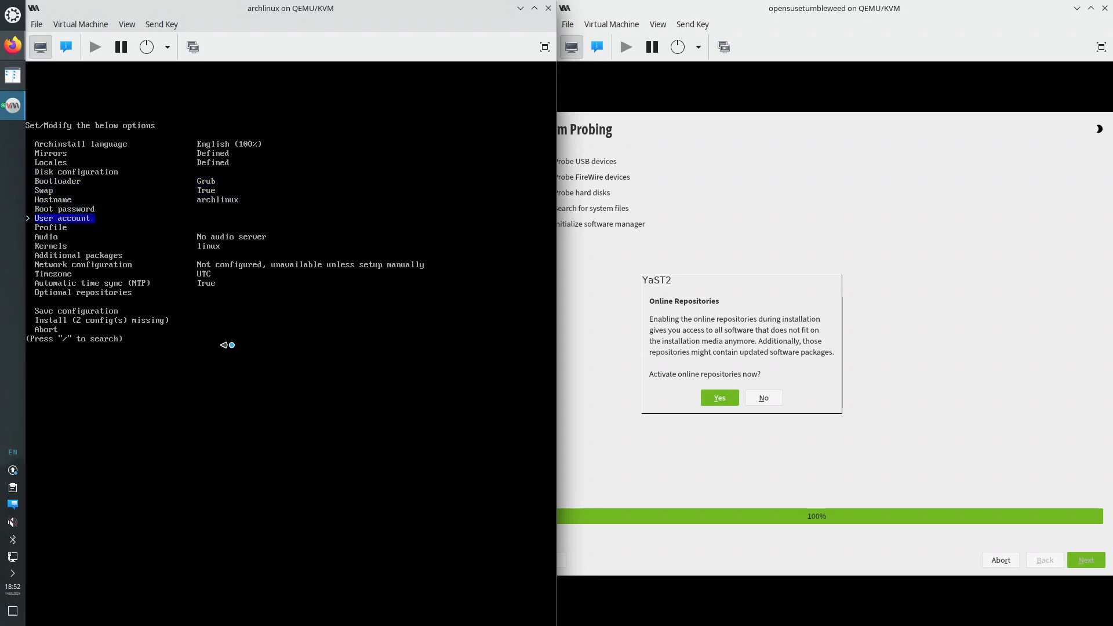
{"action": "key", "text": "Return"}
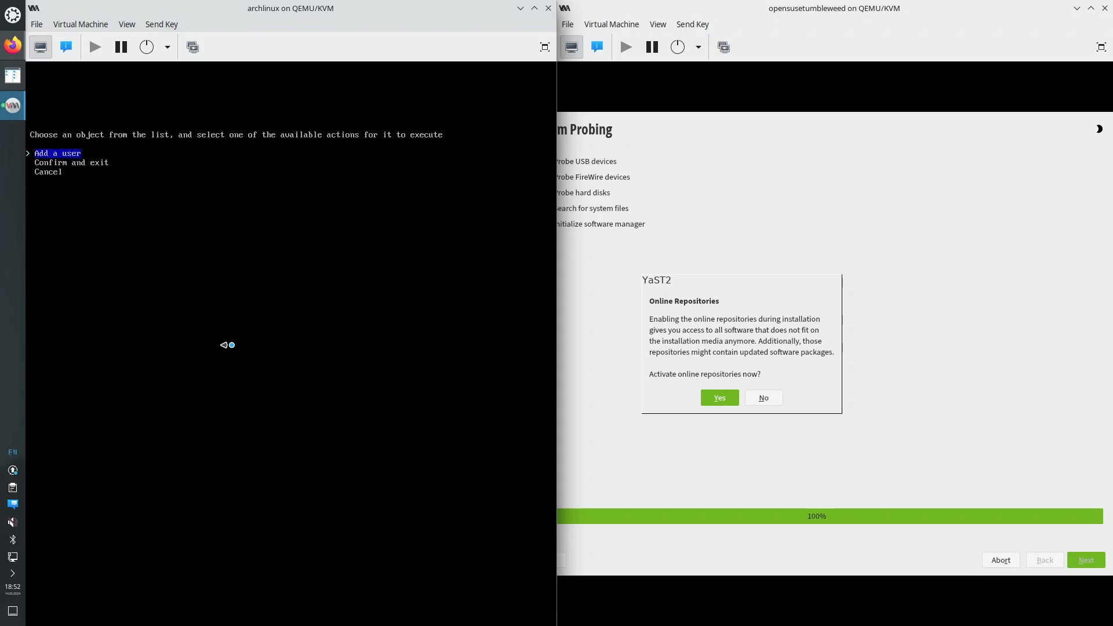
{"action": "key", "text": "Return"}
{"action": "type", "text": "adm"}
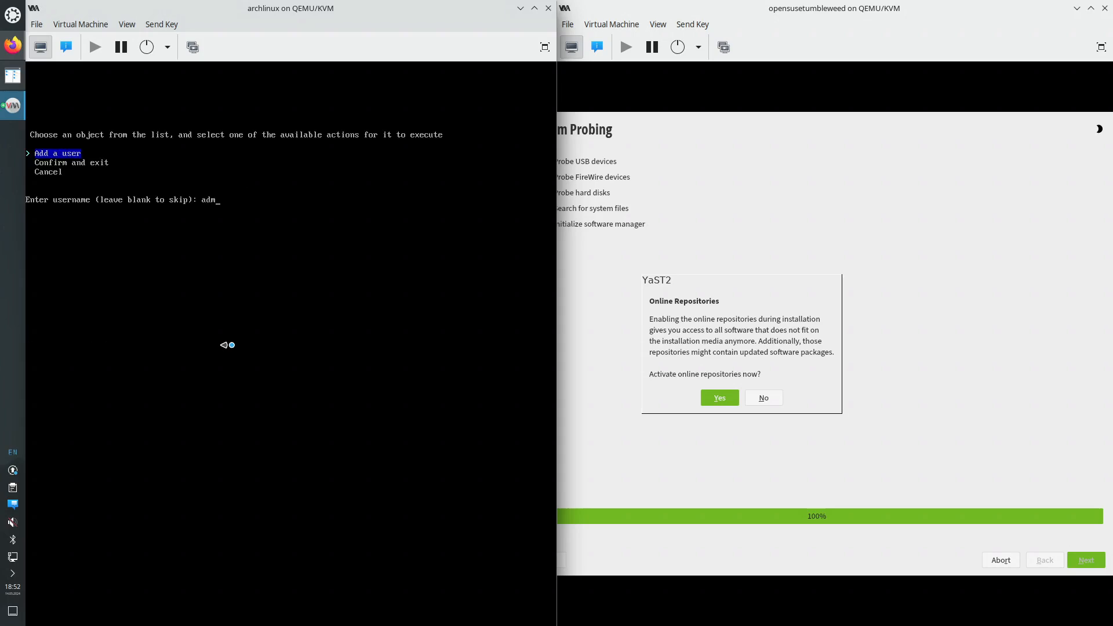
{"action": "type", "text": "inistrator"}
{"action": "key", "text": "Return"}
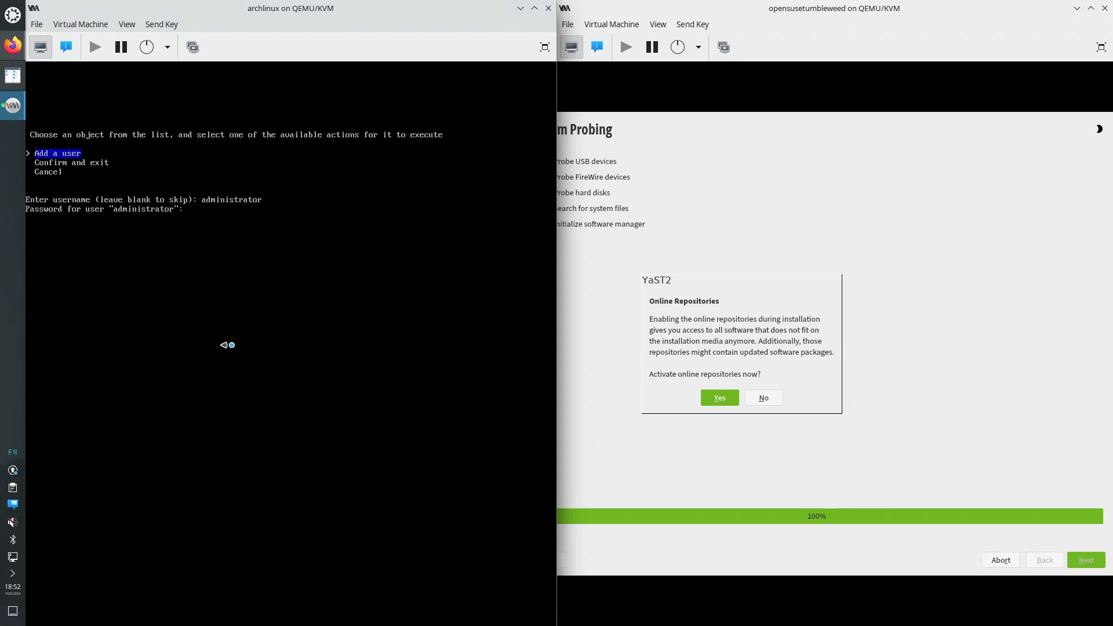
Enter and verify the account password, make administrator a superuser, and confirm the user account setup
{"action": "key", "text": "Return"}
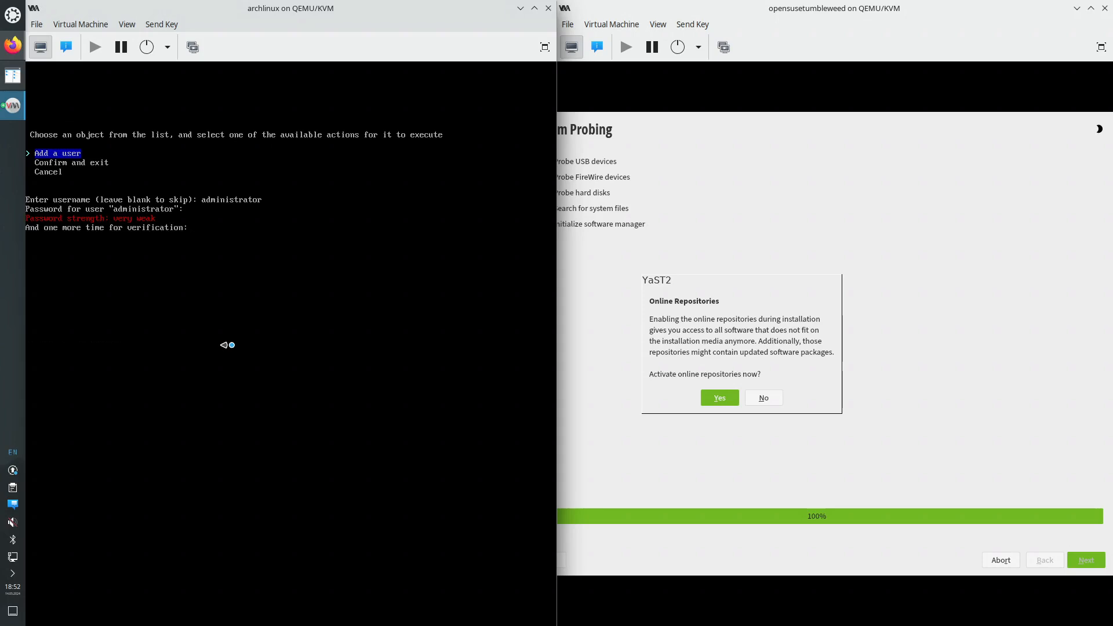
{"action": "key", "text": "Return"}
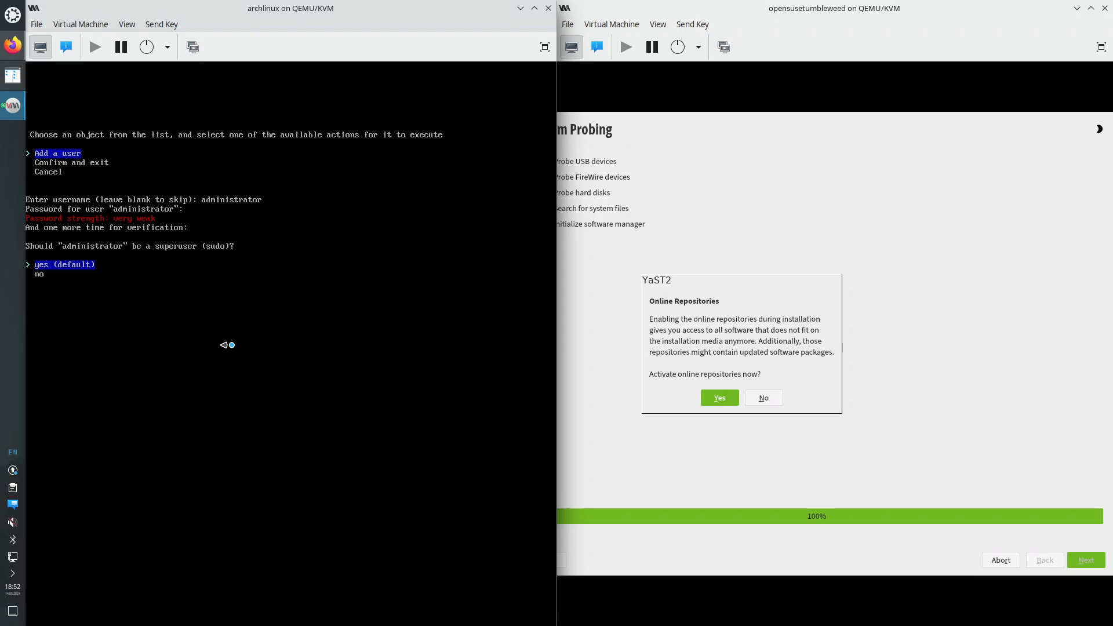
{"action": "key", "text": "Return"}
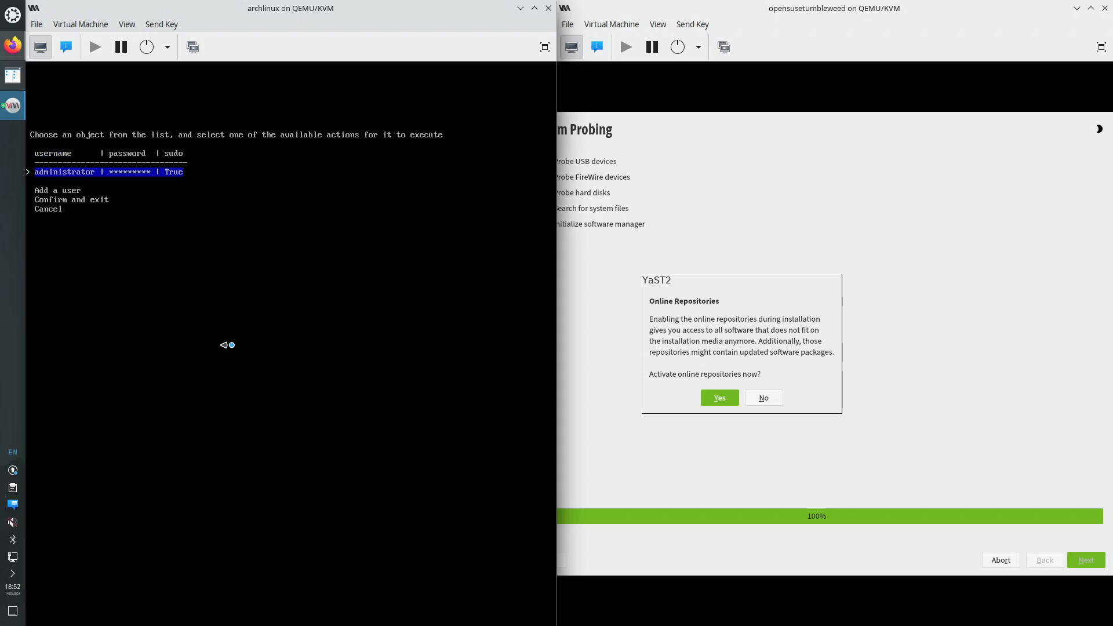
{"action": "key", "text": "Down"}
{"action": "key", "text": "Down"}
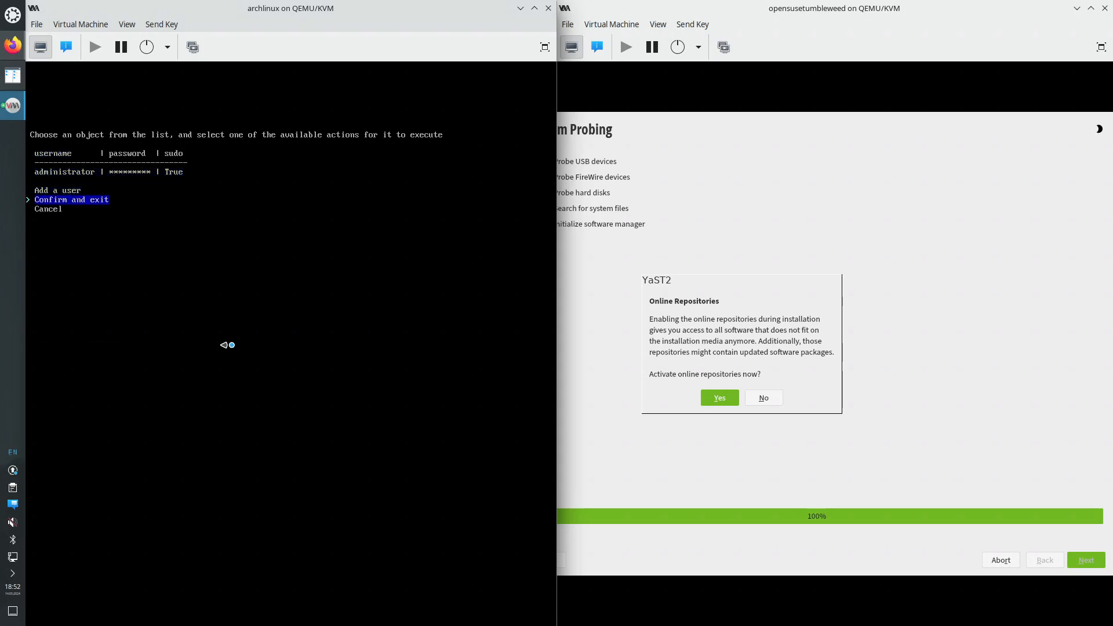
{"action": "key", "text": "Return"}
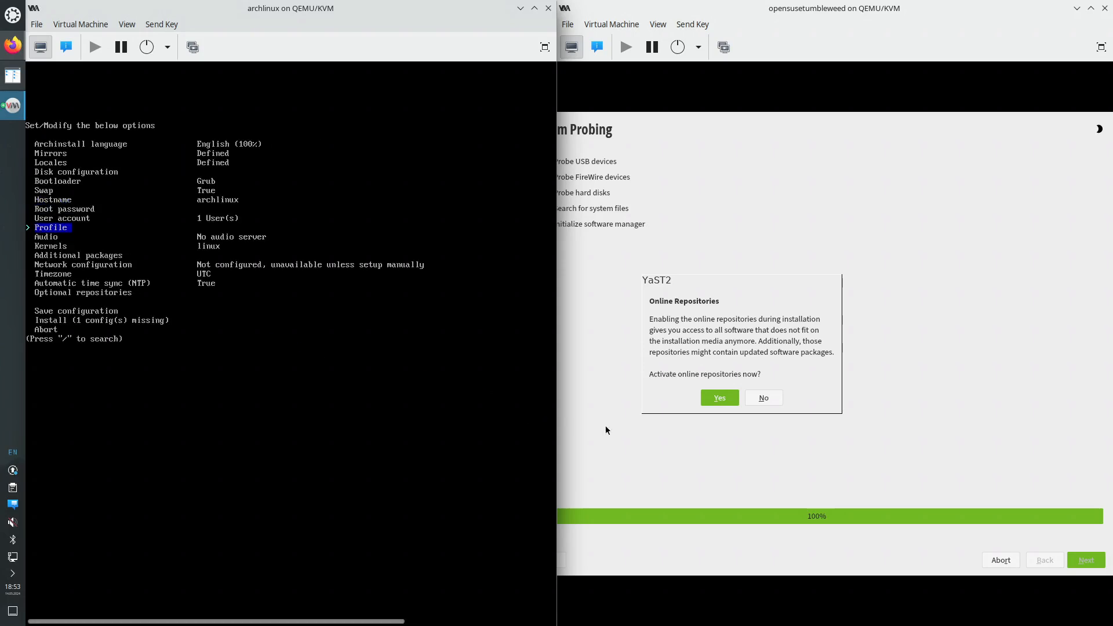
Activate the online repositories in the opensusetumbleweed machine's installer
{"action": "left_click", "coordinate": [722, 326]}
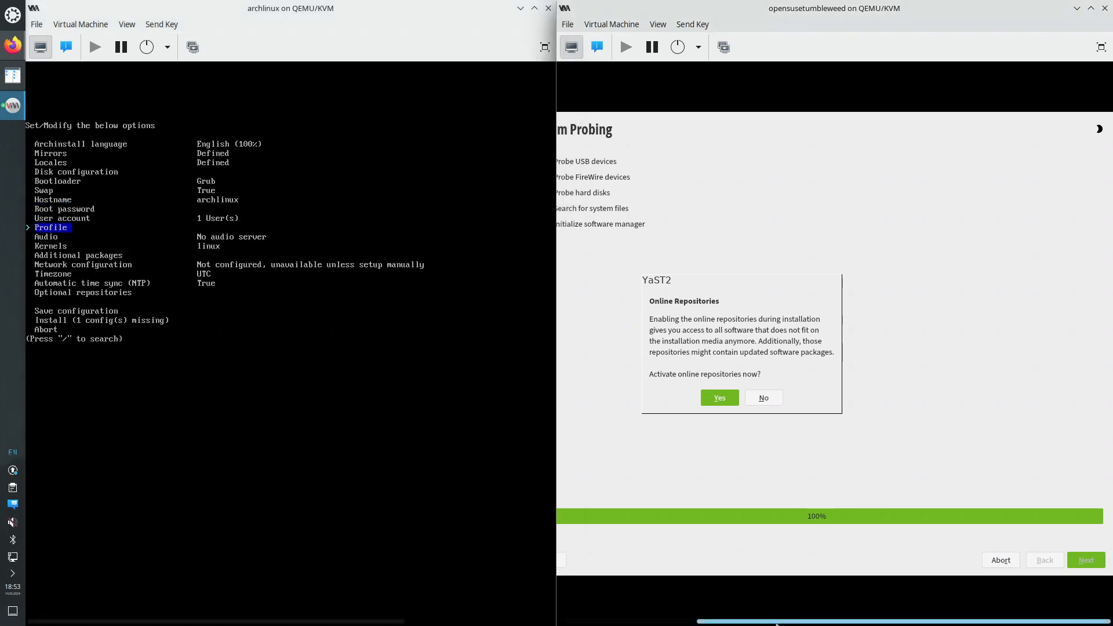
{"action": "scroll", "coordinate": [707, 622], "scroll_direction": "left", "scroll_amount": 3}
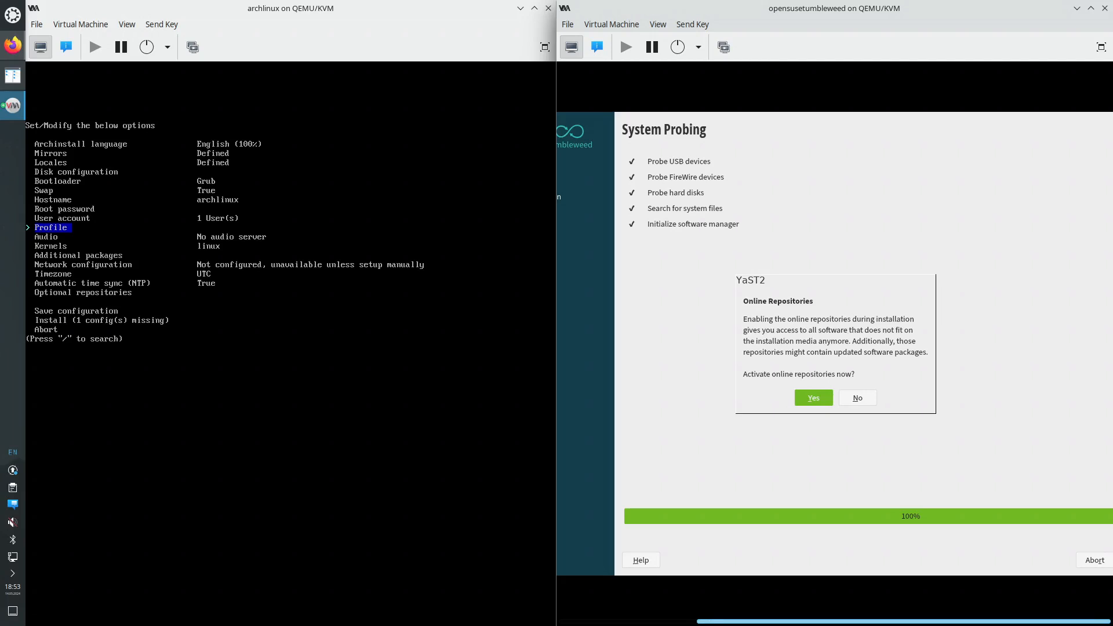
{"action": "scroll", "coordinate": [732, 624], "scroll_direction": "right", "scroll_amount": 3}
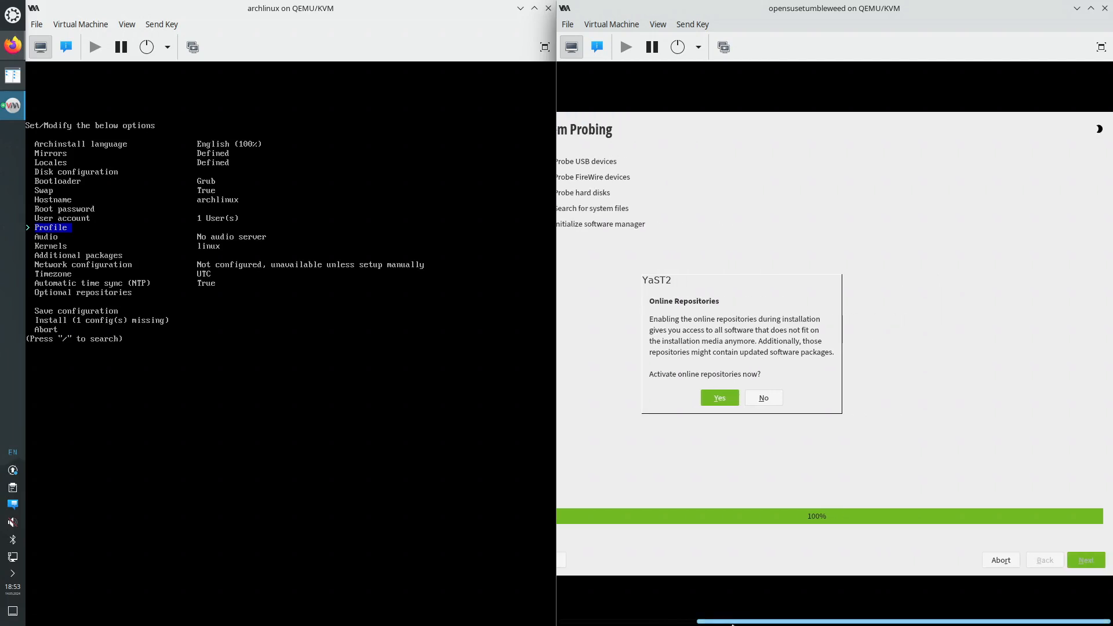
{"action": "left_click", "coordinate": [715, 398]}
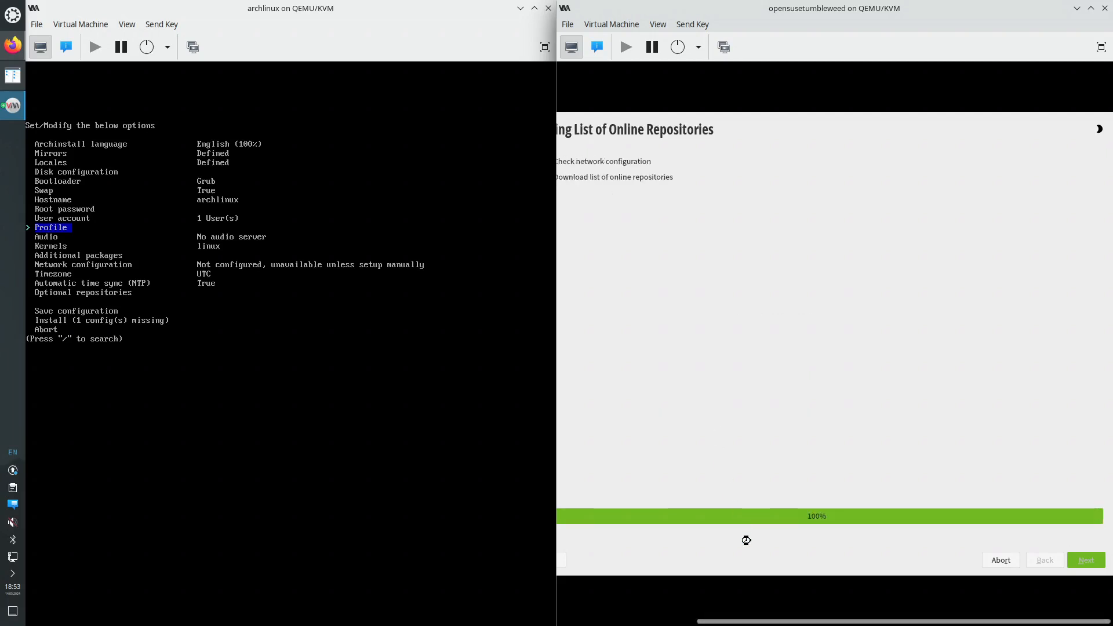
Accept the openSUSE online repositories Main Update Repository, Main Repository (OSS) and Main Repository (NON-OSS), and continue the setup
{"action": "left_click_drag", "start_coordinate": [739, 621], "coordinate": [654, 619]}
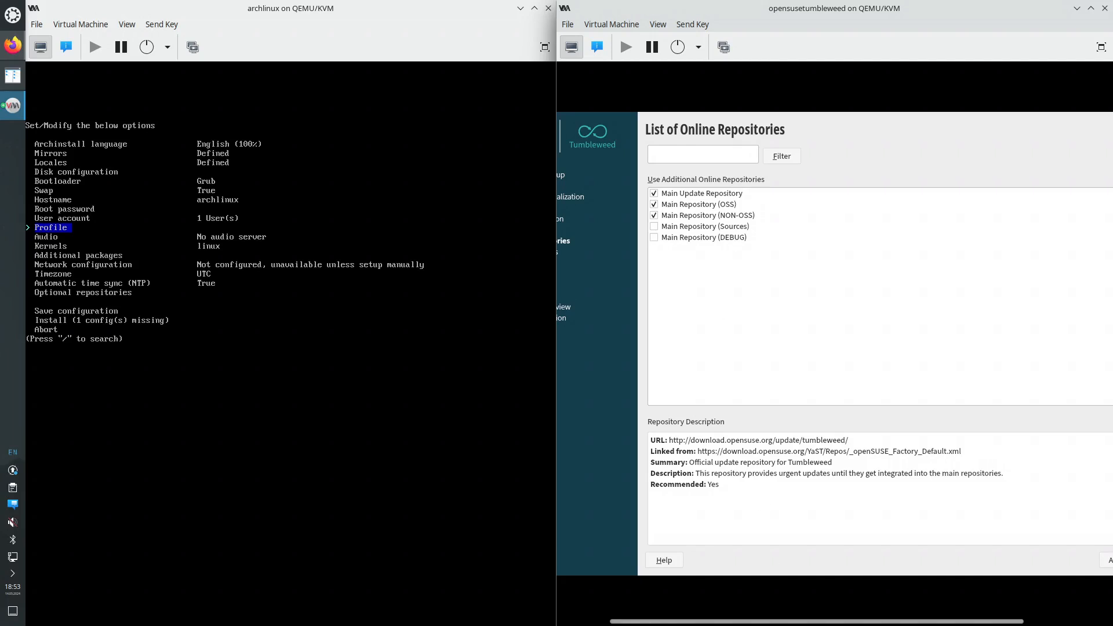
{"action": "left_click_drag", "start_coordinate": [809, 622], "coordinate": [939, 622]}
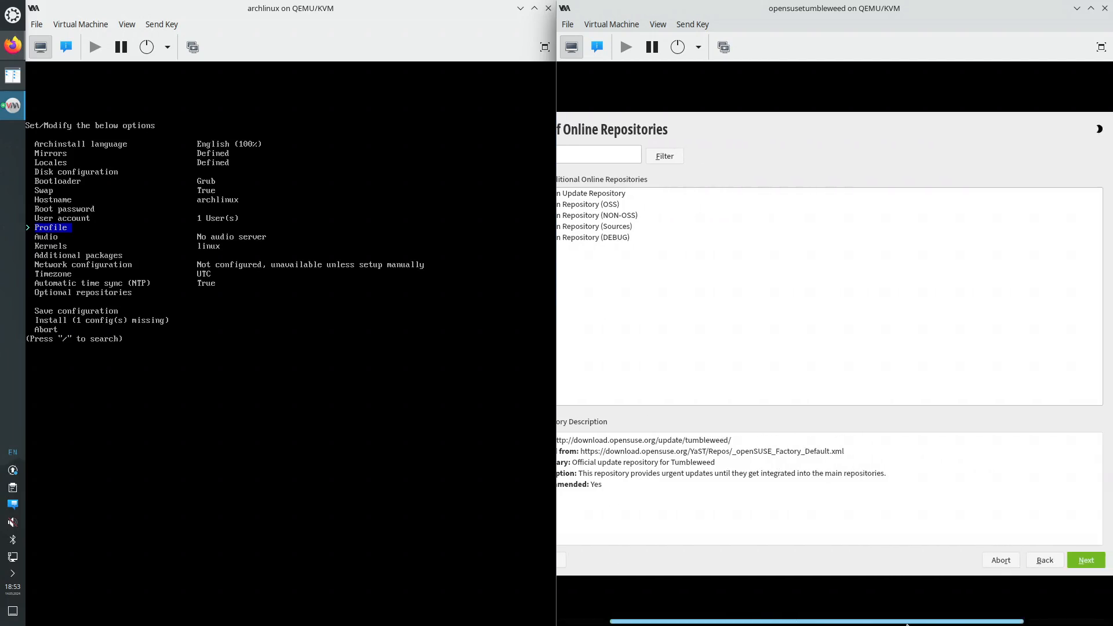
{"action": "left_click", "coordinate": [1086, 560]}
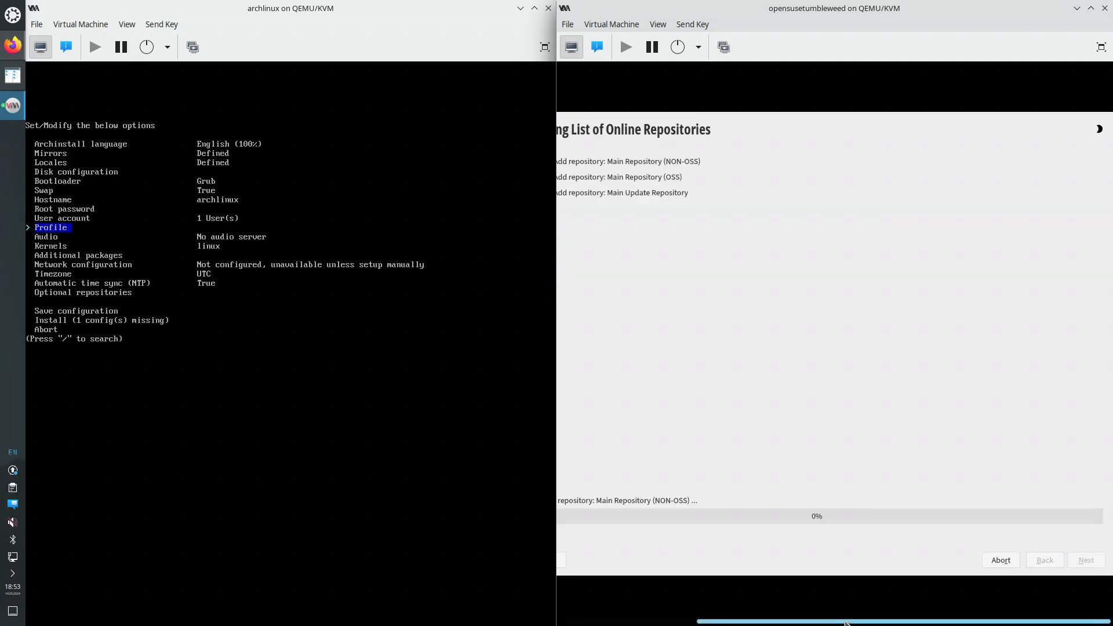
Choose Desktop with GNOME as the system role in the openSUSE Tumbleweed installer
{"action": "left_click_drag", "start_coordinate": [845, 622], "coordinate": [780, 622]}
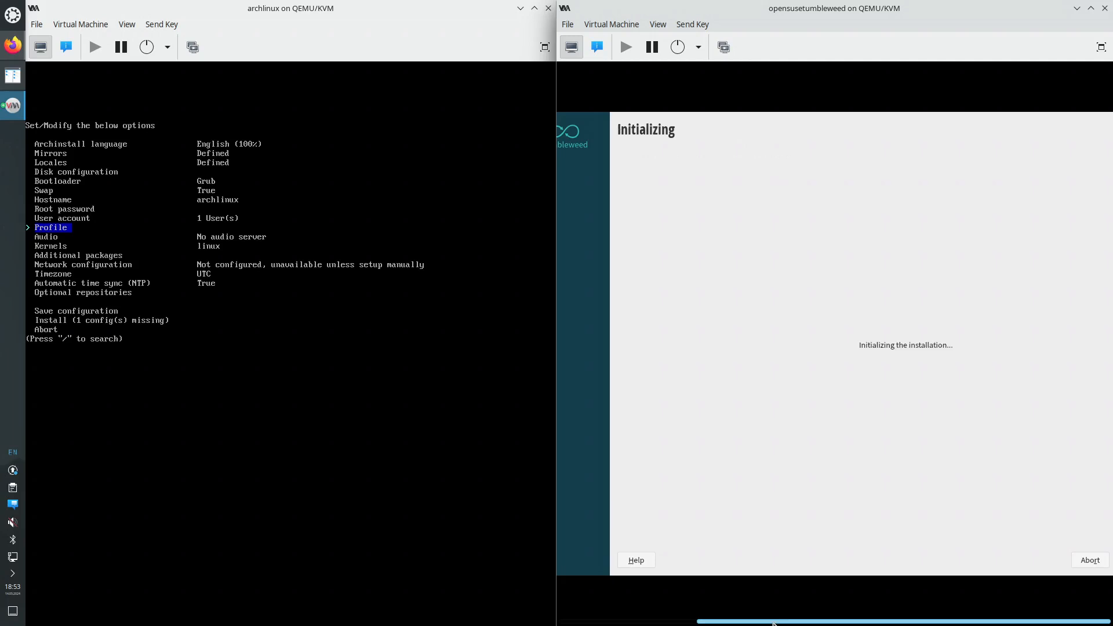
{"action": "left_click_drag", "start_coordinate": [774, 624], "coordinate": [710, 620]}
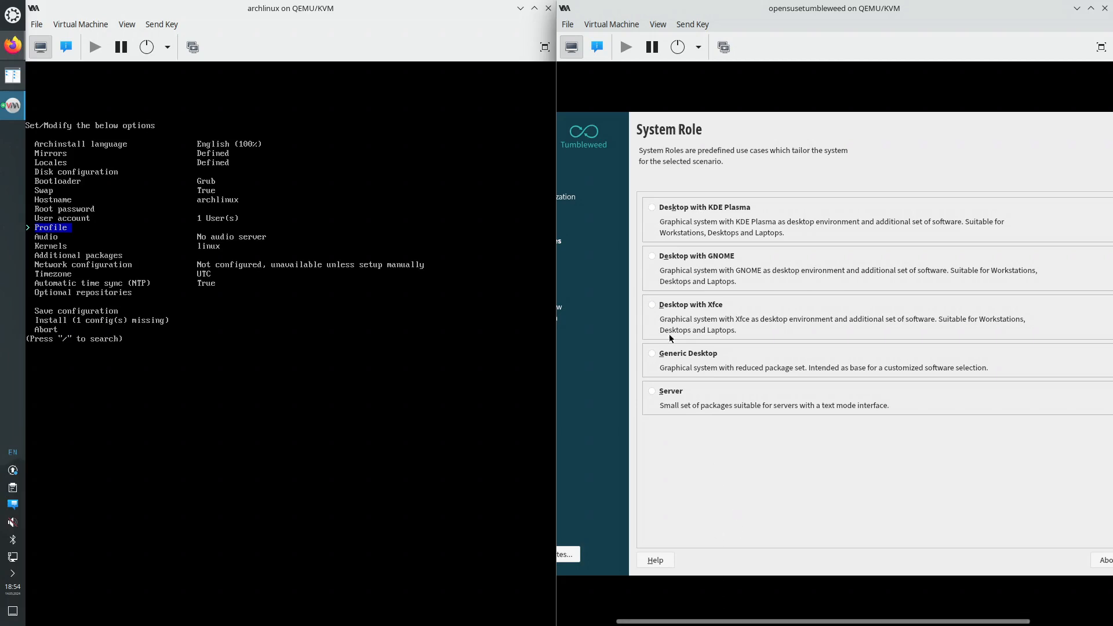
{"action": "left_click", "coordinate": [652, 258]}
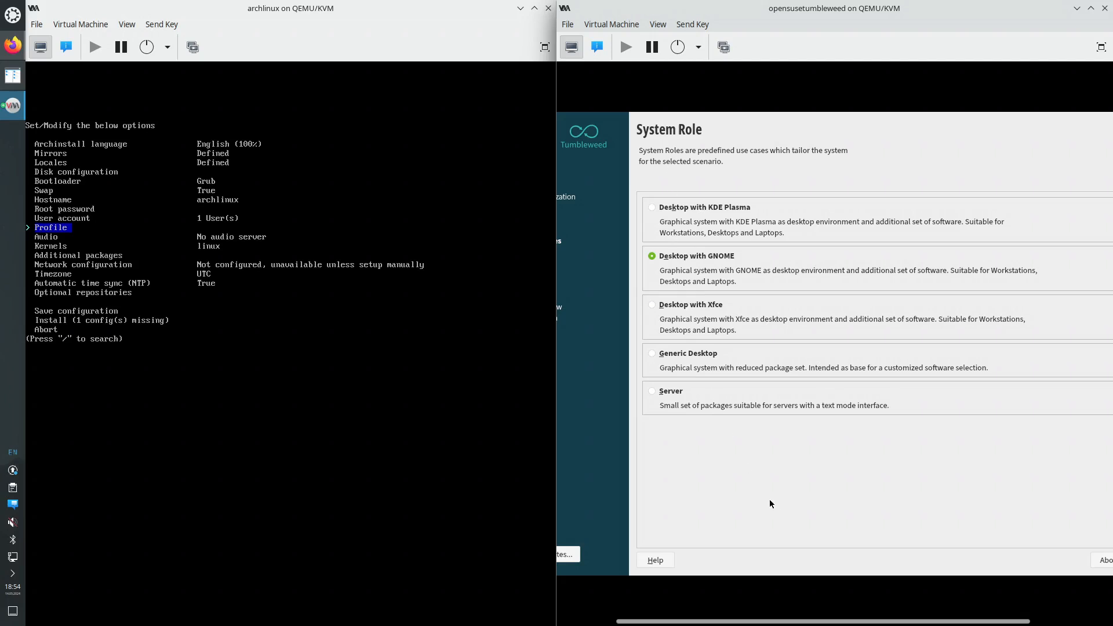
{"action": "left_click_drag", "start_coordinate": [886, 623], "coordinate": [922, 622]}
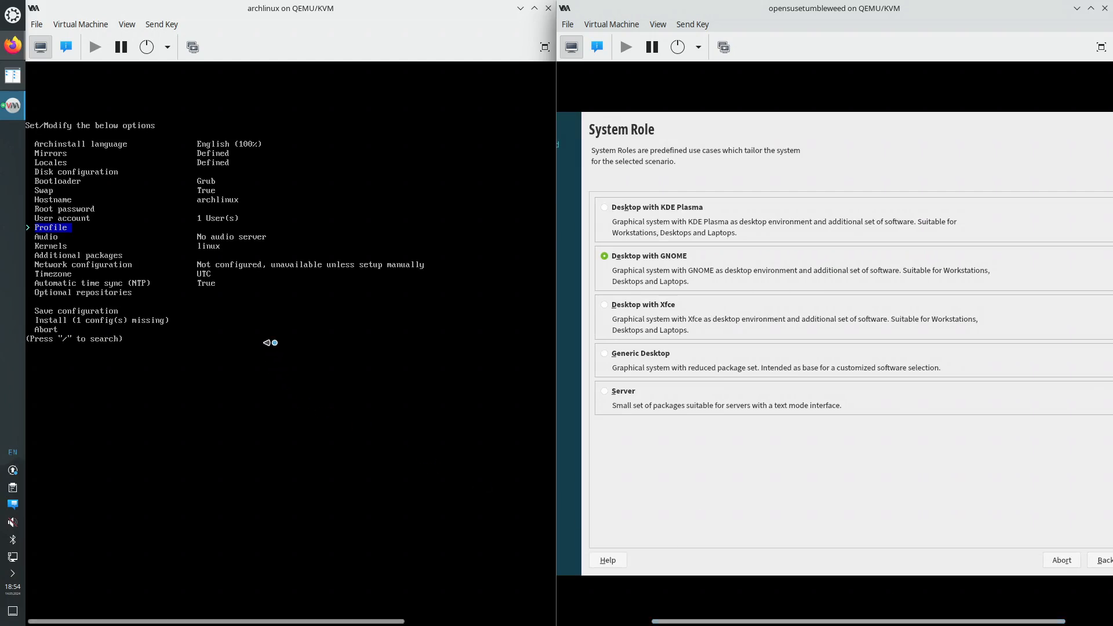
Switch to the archlinux machine and set its audio server to Pipewire
{"action": "left_click", "coordinate": [270, 342]}
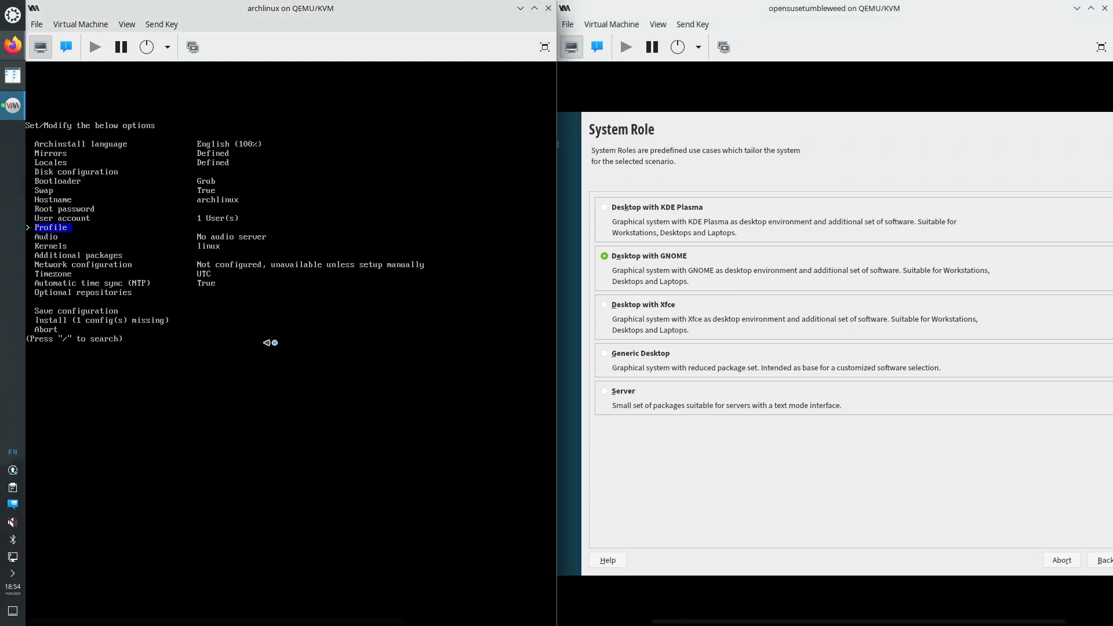
{"action": "key", "text": "Down"}
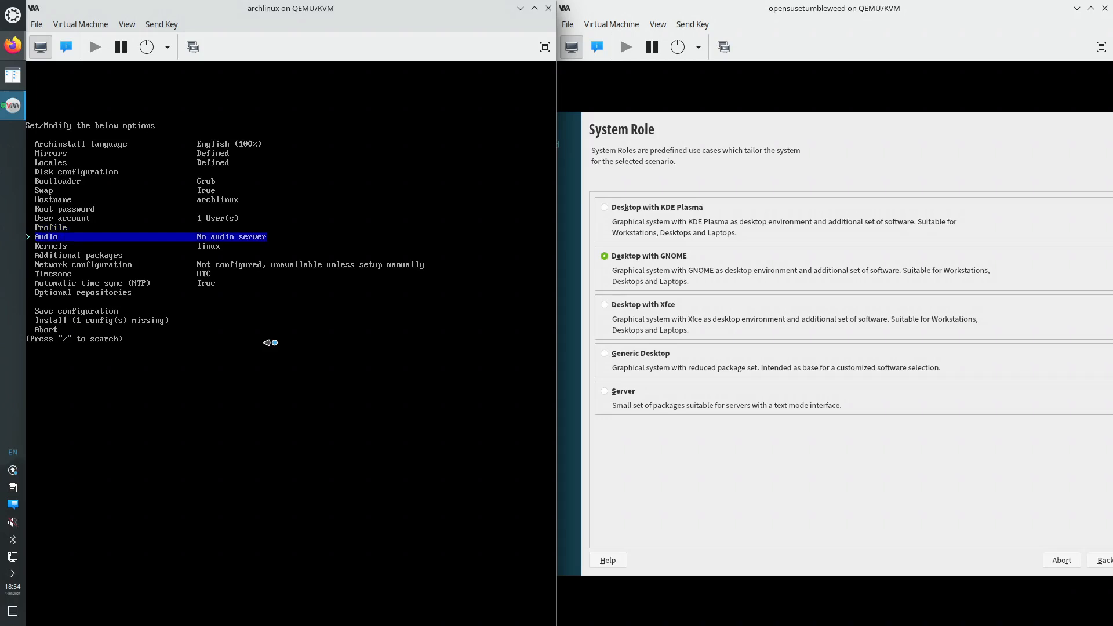
{"action": "key", "text": "Return"}
{"action": "key", "text": "Down"}
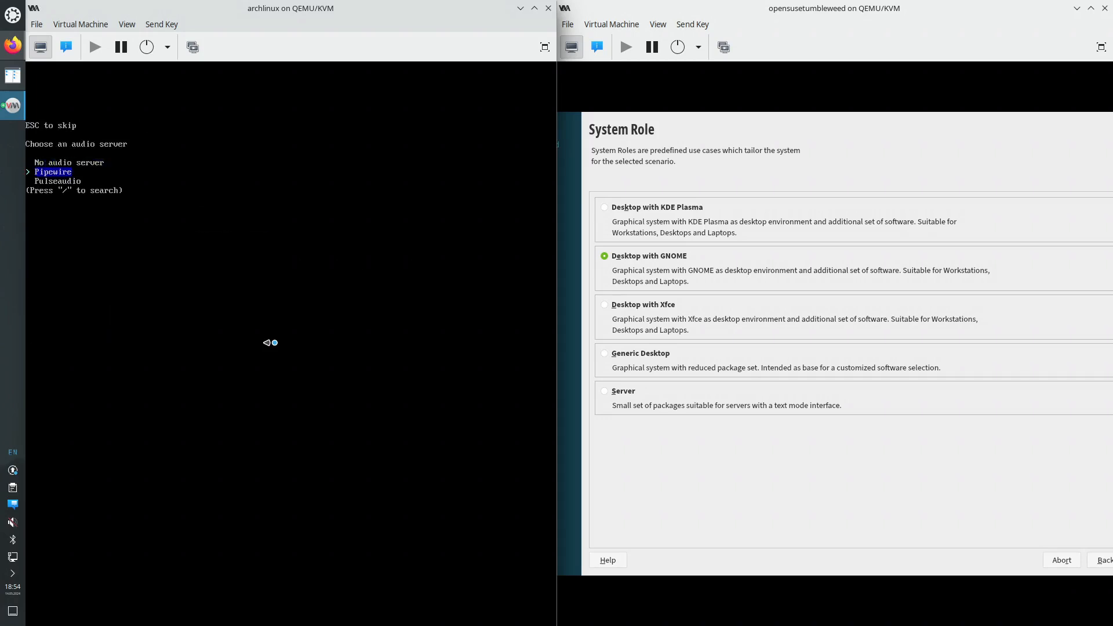
{"action": "key", "text": "Return"}
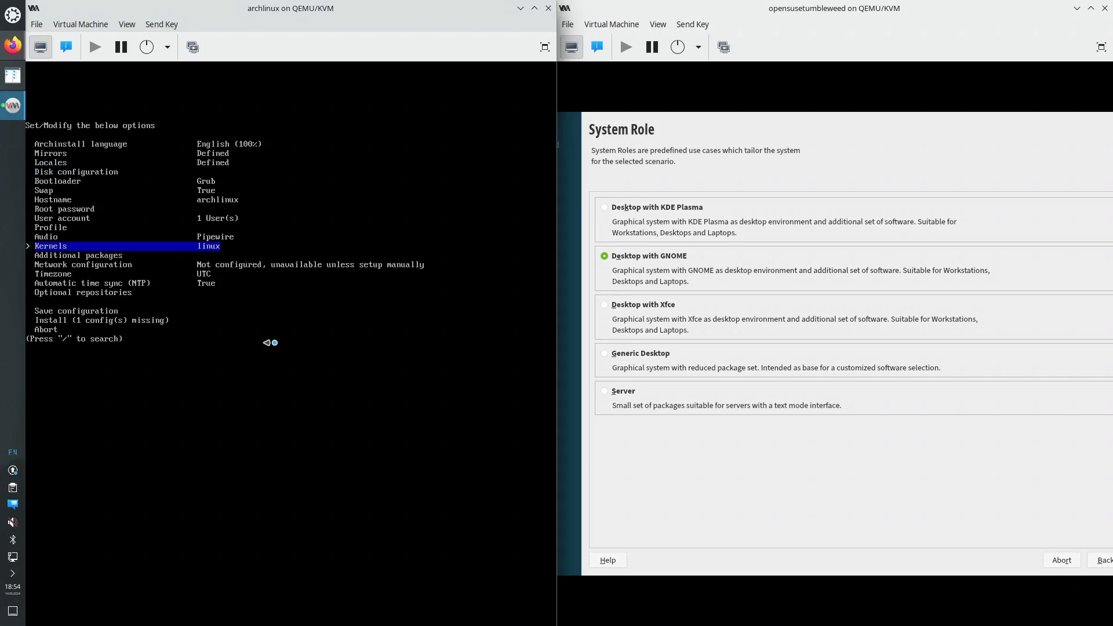
Set the profile type to Desktop in the Arch installer
{"action": "key", "text": "Down"}
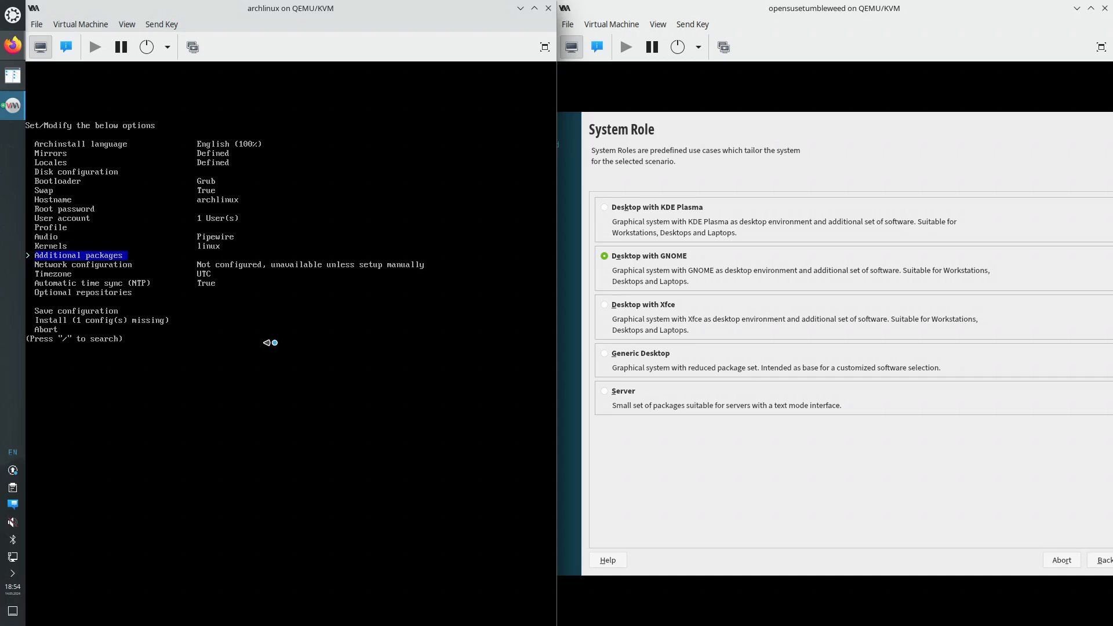
{"action": "key", "text": "Up"}
{"action": "key", "text": "Up"}
{"action": "key", "text": "Up"}
{"action": "key", "text": "Return"}
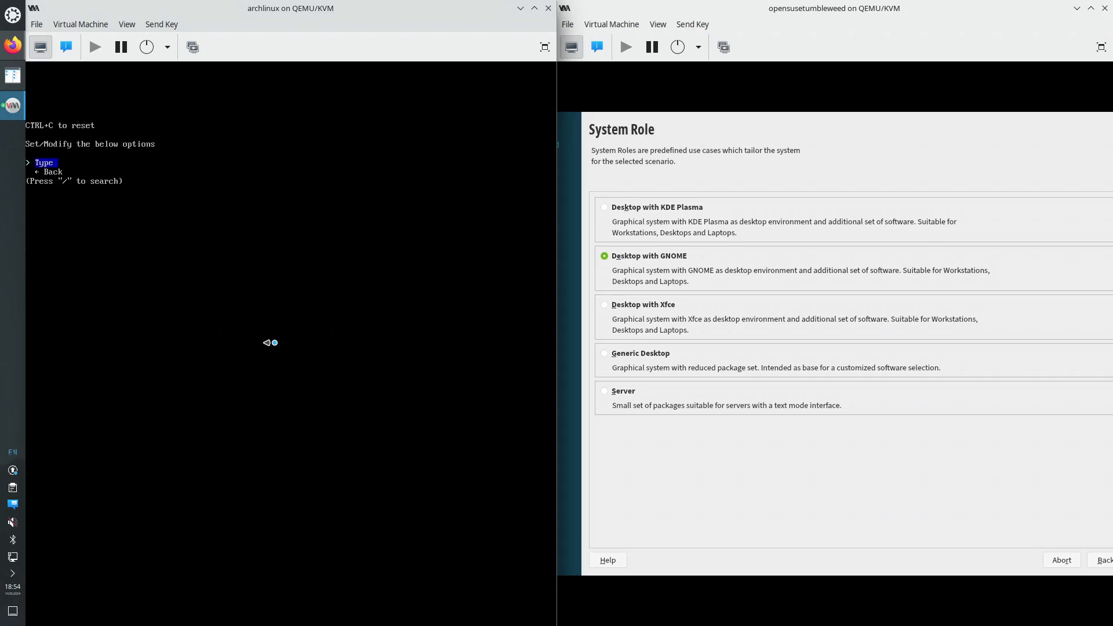
{"action": "key", "text": "Return"}
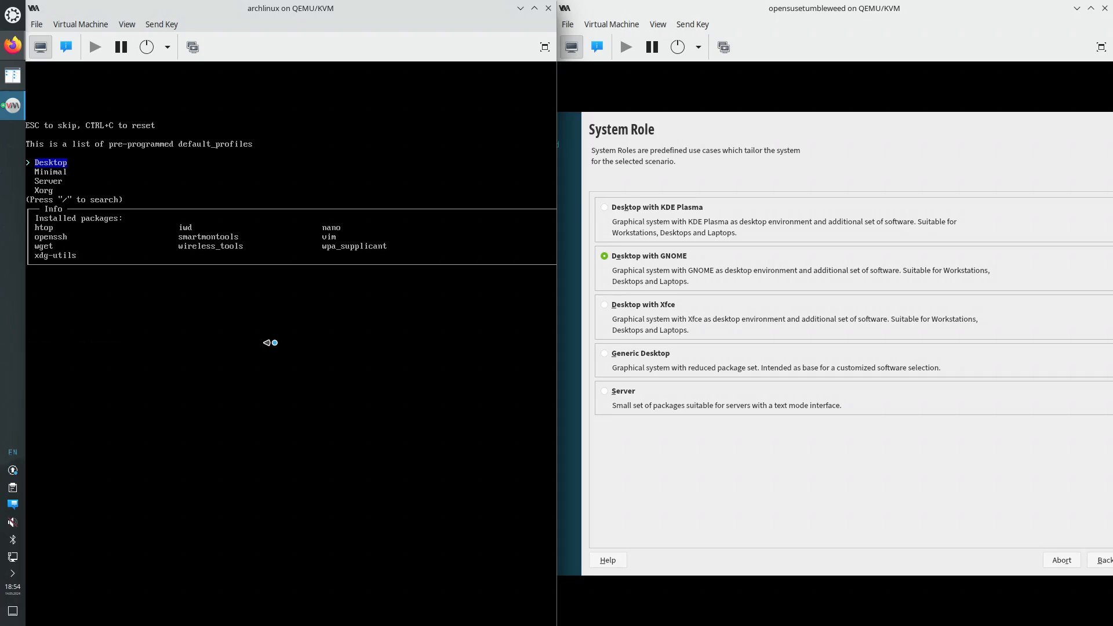
{"action": "key", "text": "Return"}
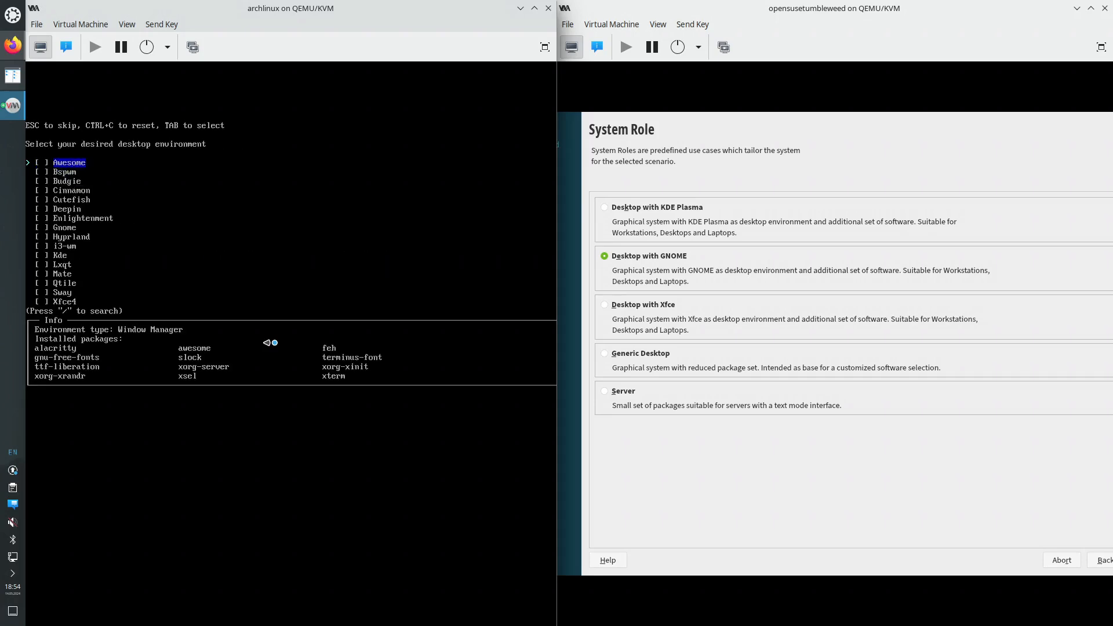
Mark Gnome in the list of desktop environments for the Desktop profile
{"action": "key", "text": "Down"}
{"action": "key", "text": "Down"}
{"action": "key", "text": "Down"}
{"action": "key", "text": "Down"}
{"action": "key", "text": "Down"}
{"action": "key", "text": "Down"}
{"action": "key", "text": "Down"}
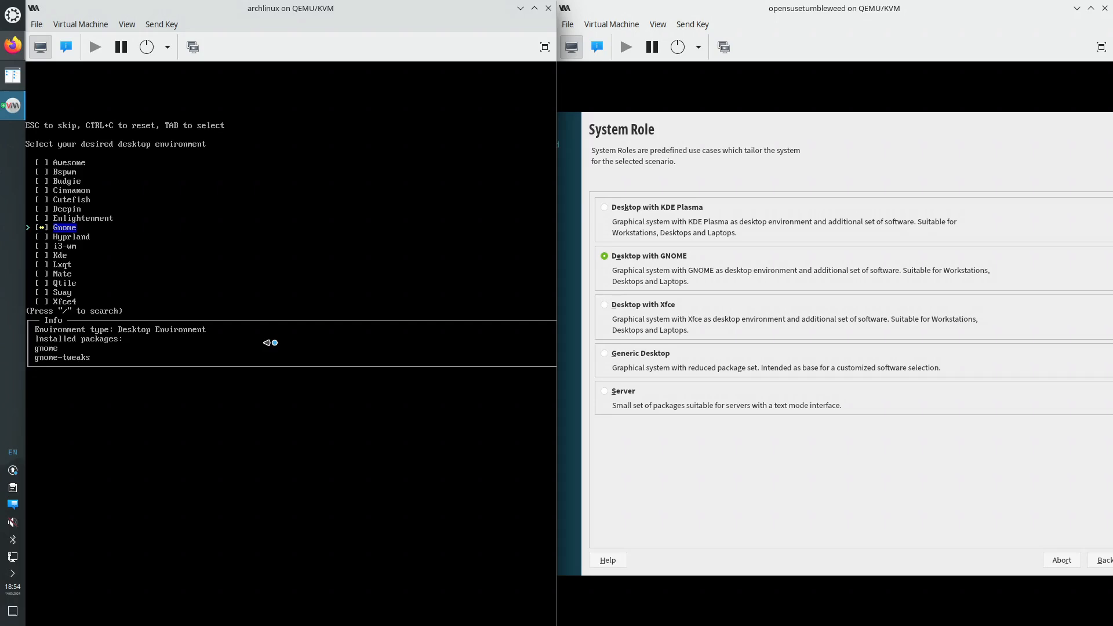
Look through the other desktop environments on offer and return to the Gnome entry
{"action": "key", "text": "Down"}
{"action": "key", "text": "Down"}
{"action": "key", "text": "Down"}
{"action": "key", "text": "Down"}
{"action": "key", "text": "Down"}
{"action": "key", "text": "Down"}
{"action": "key", "text": "Down"}
{"action": "key", "text": "Down"}
{"action": "key", "text": "Down"}
{"action": "key", "text": "Down"}
{"action": "key", "text": "Down"}
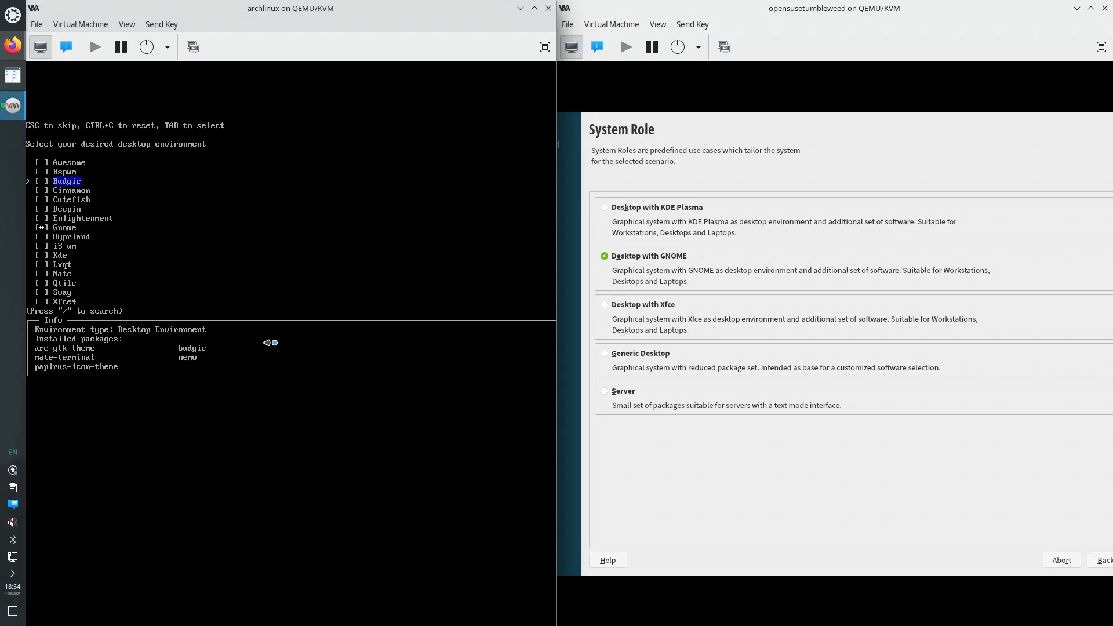
{"action": "key", "text": "Down"}
{"action": "key", "text": "Down"}
{"action": "key", "text": "Down"}
{"action": "key", "text": "Down"}
{"action": "key", "text": "Down"}
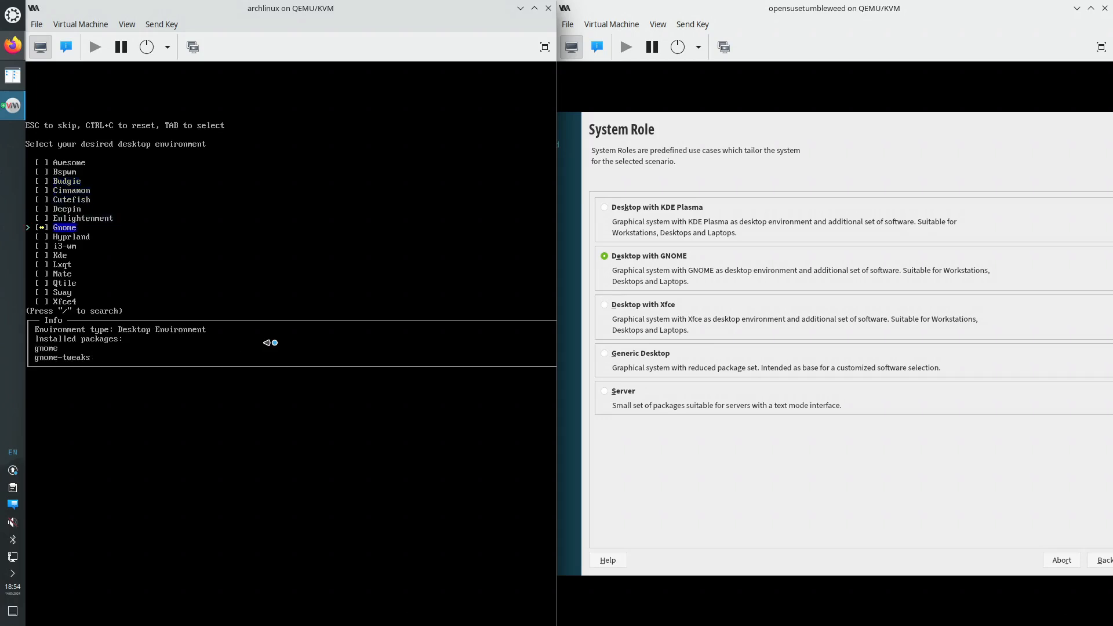
Confirm the Gnome desktop selection and return from the profile settings to the main installer options
{"action": "key", "text": "Return"}
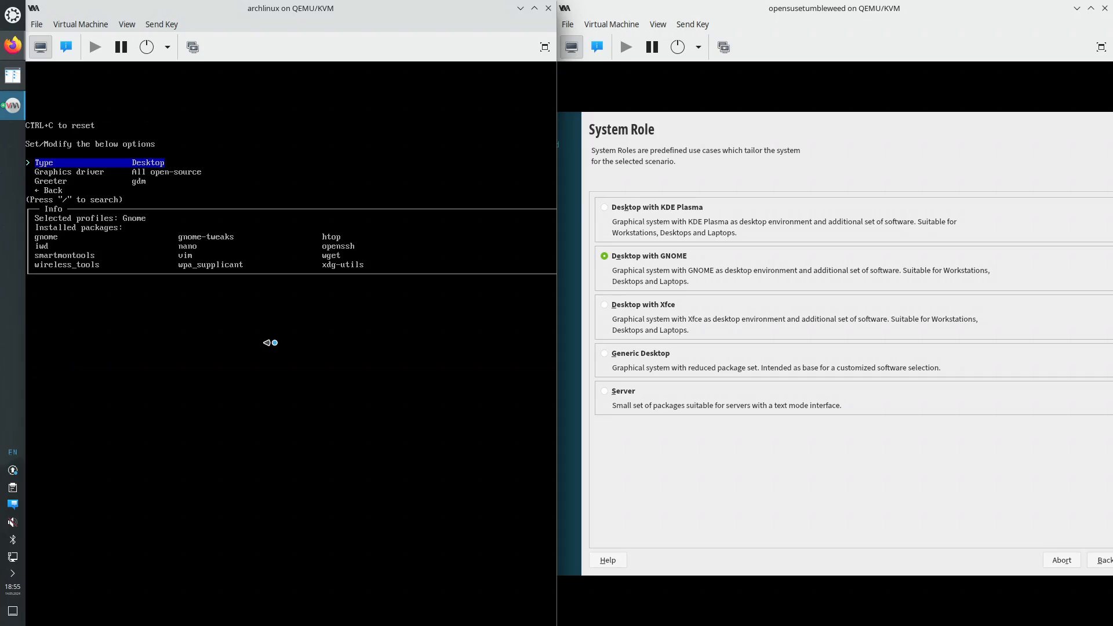
{"action": "key", "text": "Down"}
{"action": "key", "text": "Down"}
{"action": "key", "text": "Down"}
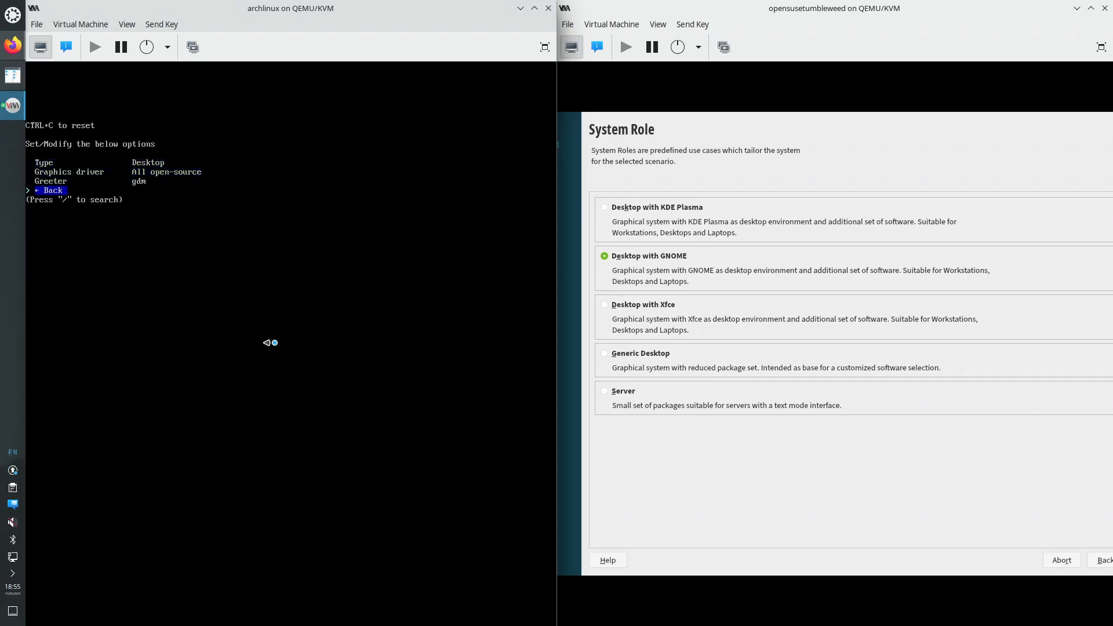
{"action": "key", "text": "Return"}
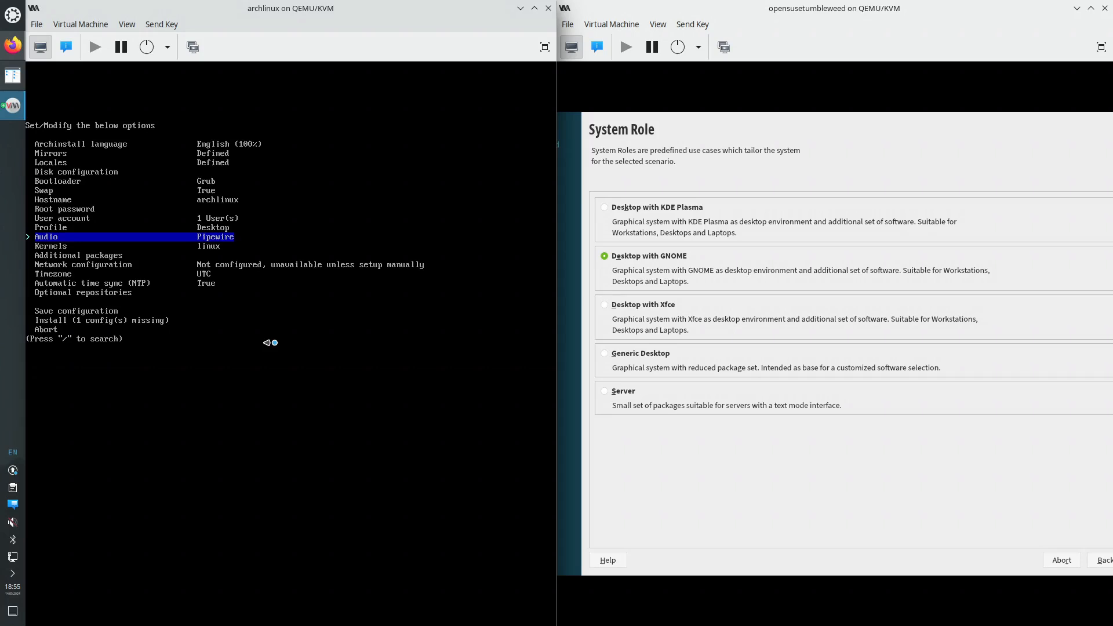
Set the Arch network configuration to use NetworkManager
{"action": "key", "text": "Down"}
{"action": "key", "text": "Down"}
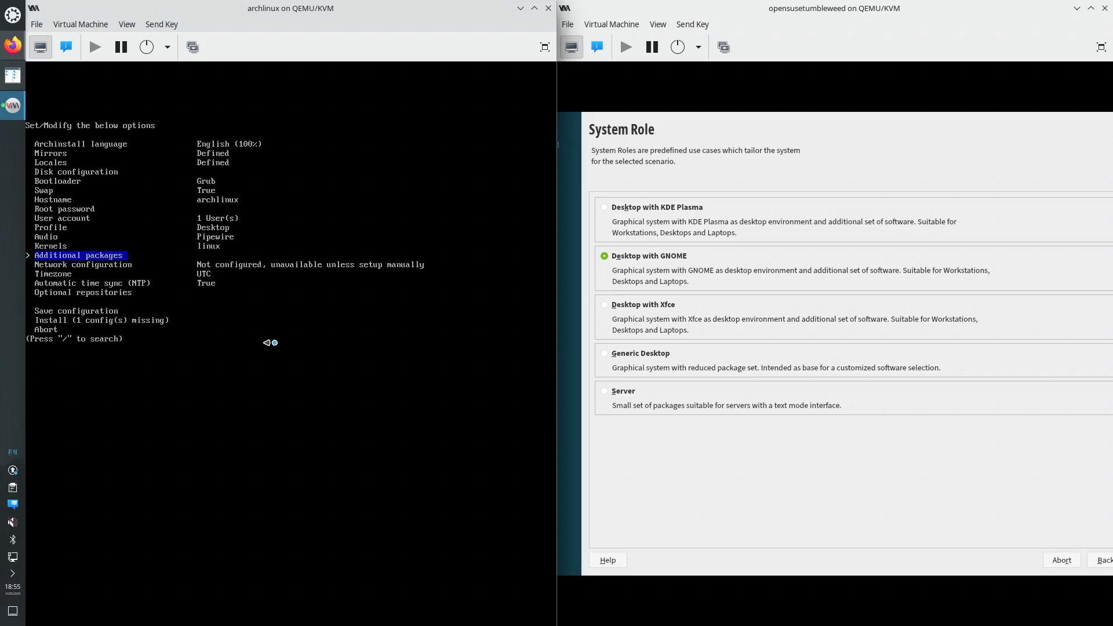
{"action": "key", "text": "Down"}
{"action": "key", "text": "Return"}
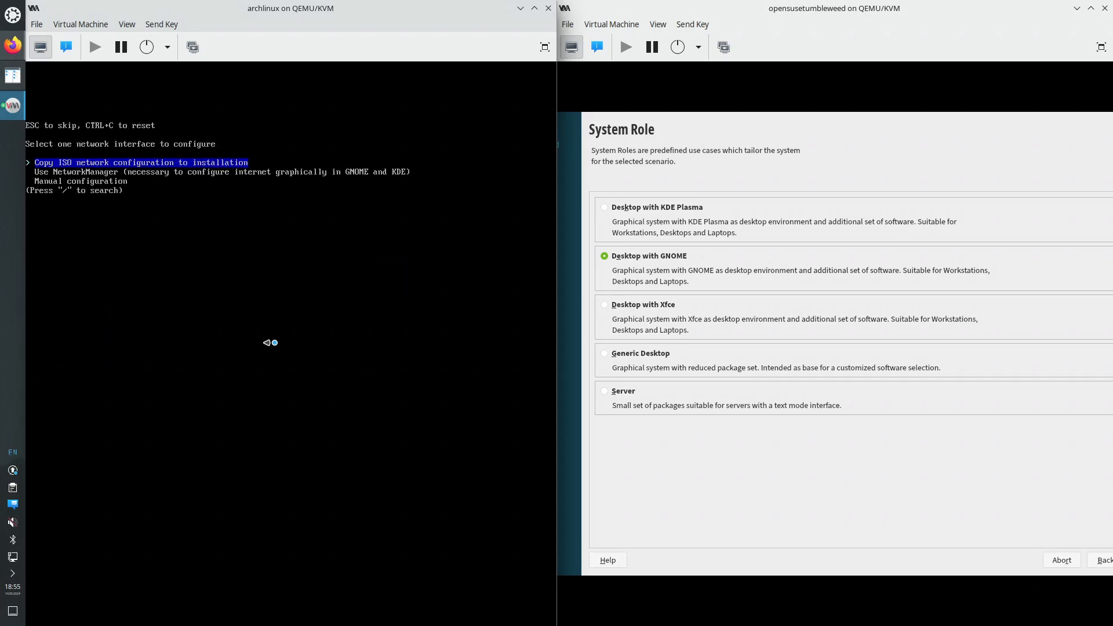
{"action": "key", "text": "Down"}
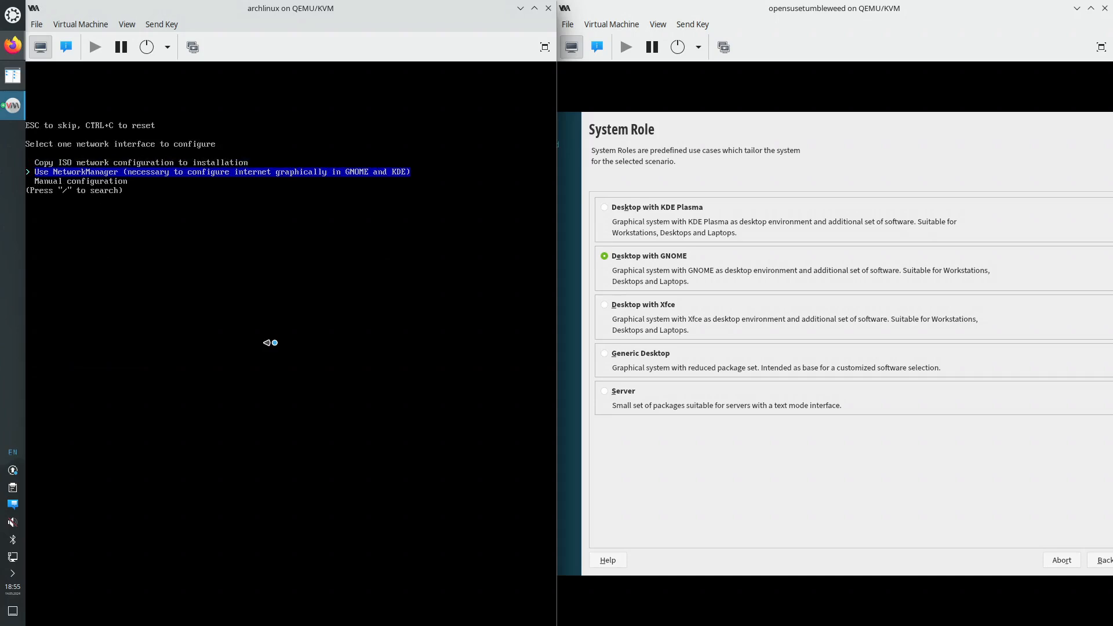
{"action": "key", "text": "Return"}
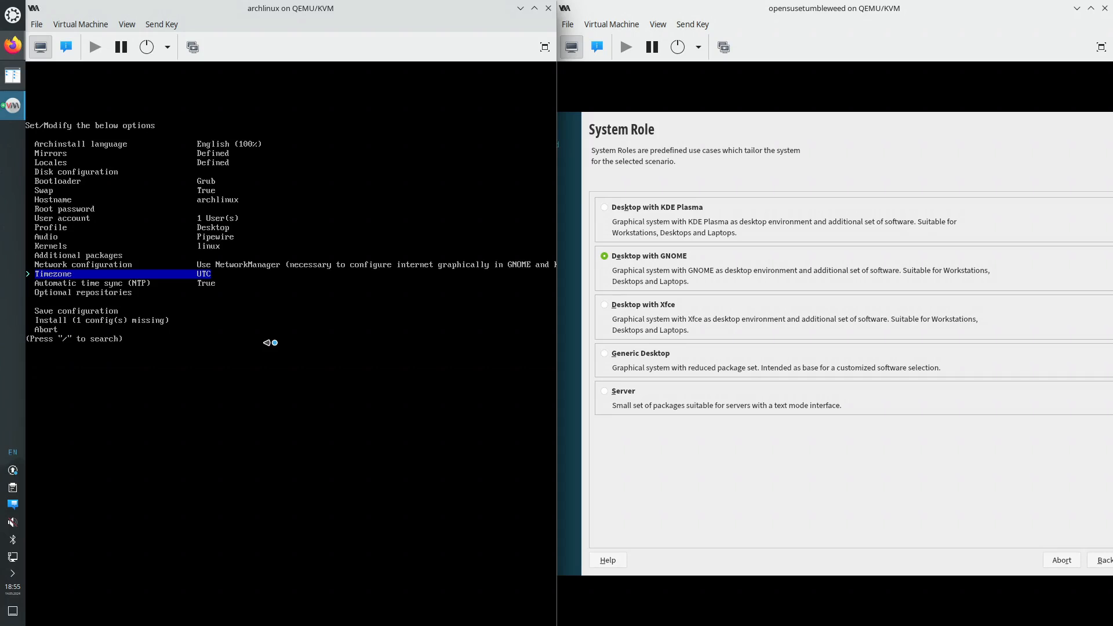
Choose the best-effort default partition layout in the Arch disk configuration
{"action": "key", "text": "Down"}
{"action": "key", "text": "Down"}
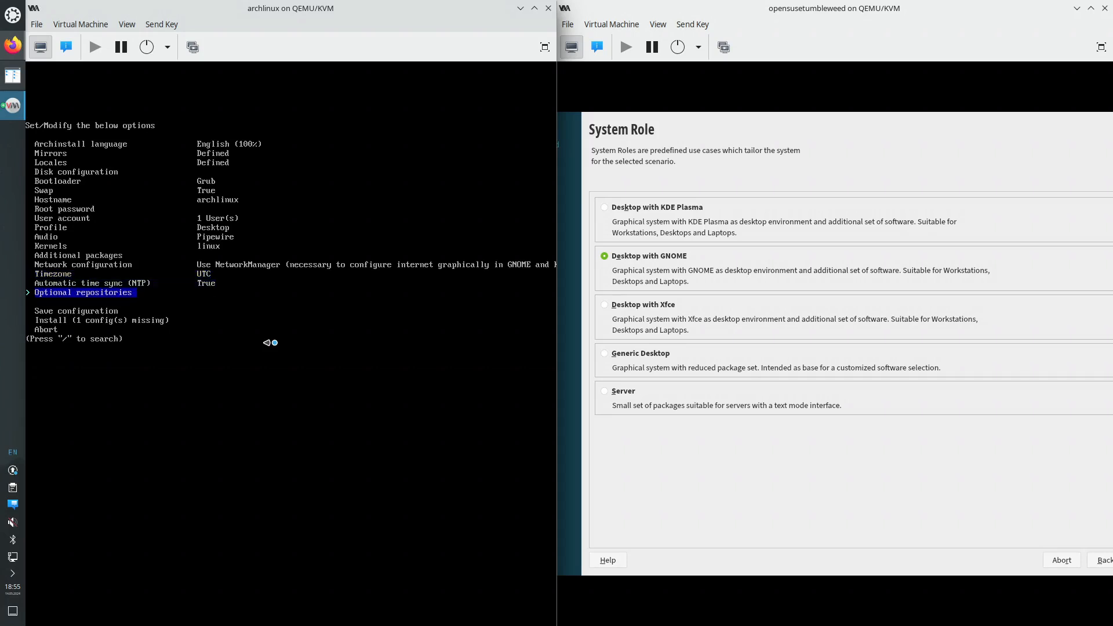
{"action": "key", "text": "Up"}
{"action": "key", "text": "Up"}
{"action": "key", "text": "Up"}
{"action": "key", "text": "Up"}
{"action": "key", "text": "Up"}
{"action": "key", "text": "Up"}
{"action": "key", "text": "Up"}
{"action": "key", "text": "Up"}
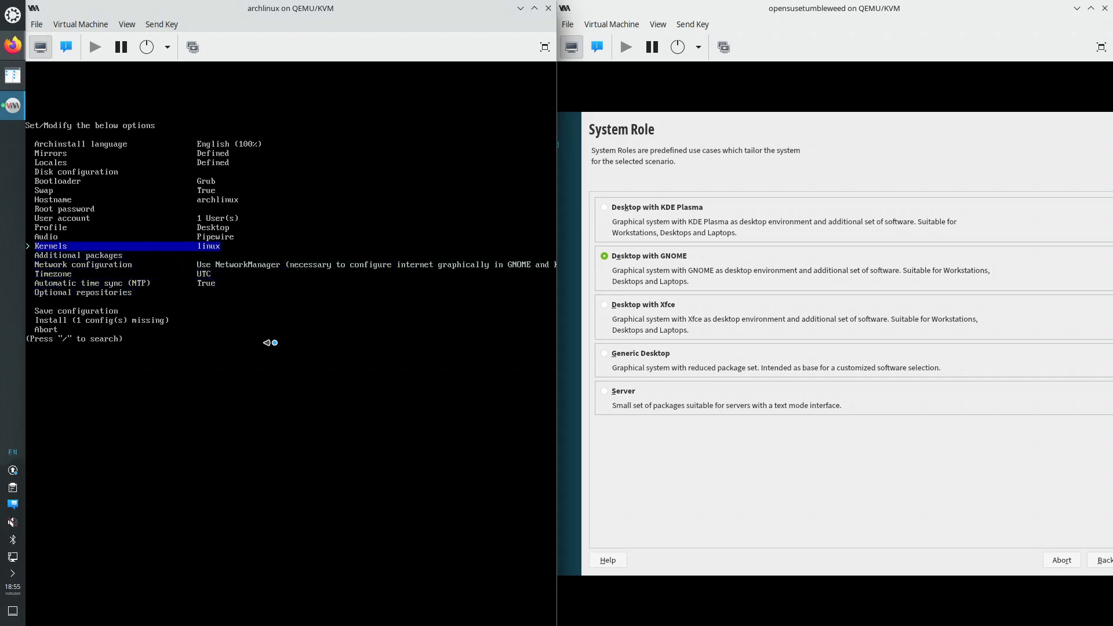
{"action": "key", "text": "Up"}
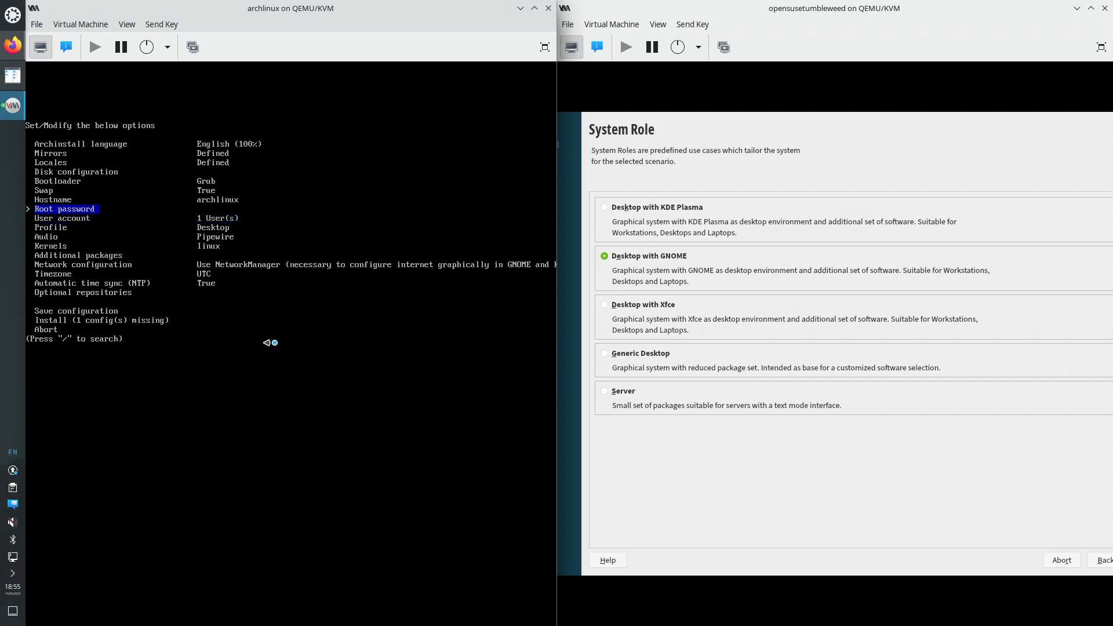
{"action": "key", "text": "Up"}
{"action": "key", "text": "Up"}
{"action": "key", "text": "Up"}
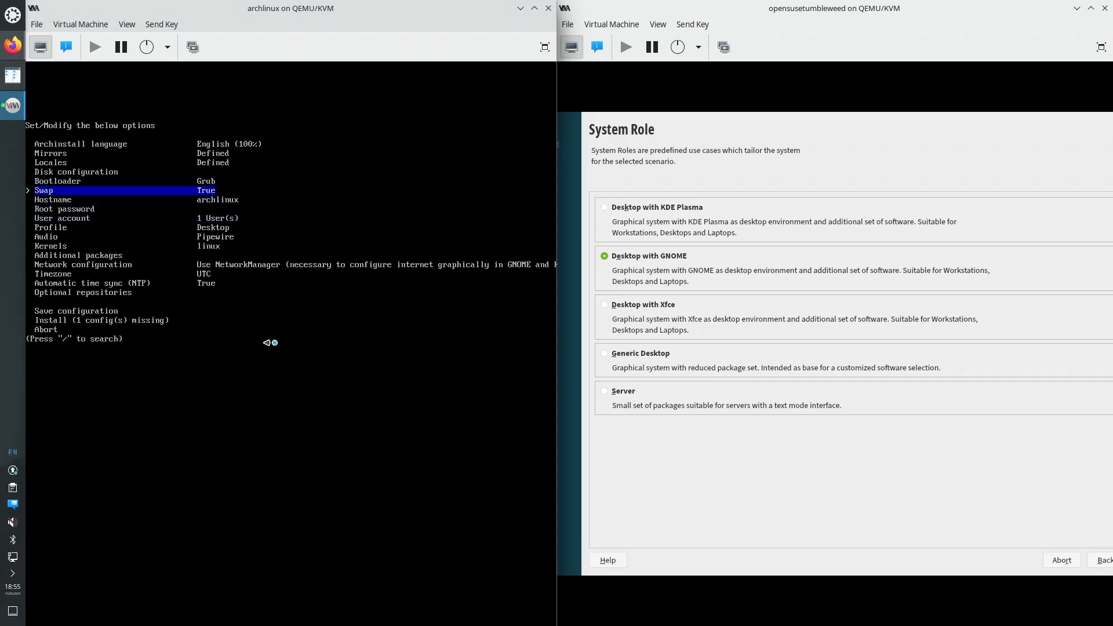
{"action": "key", "text": "Up"}
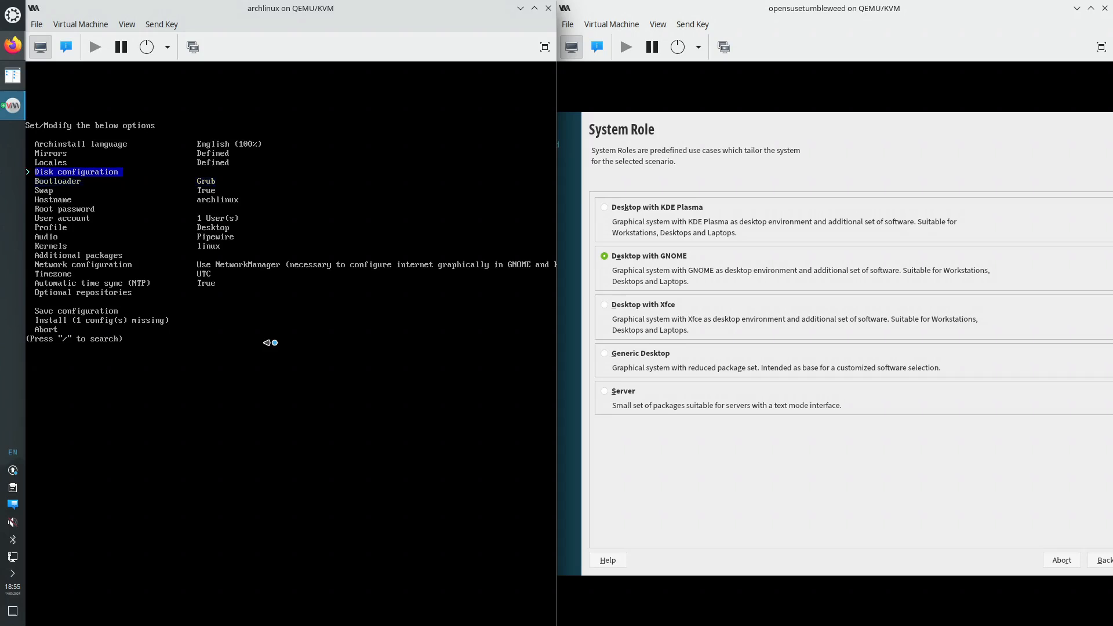
{"action": "key", "text": "Return"}
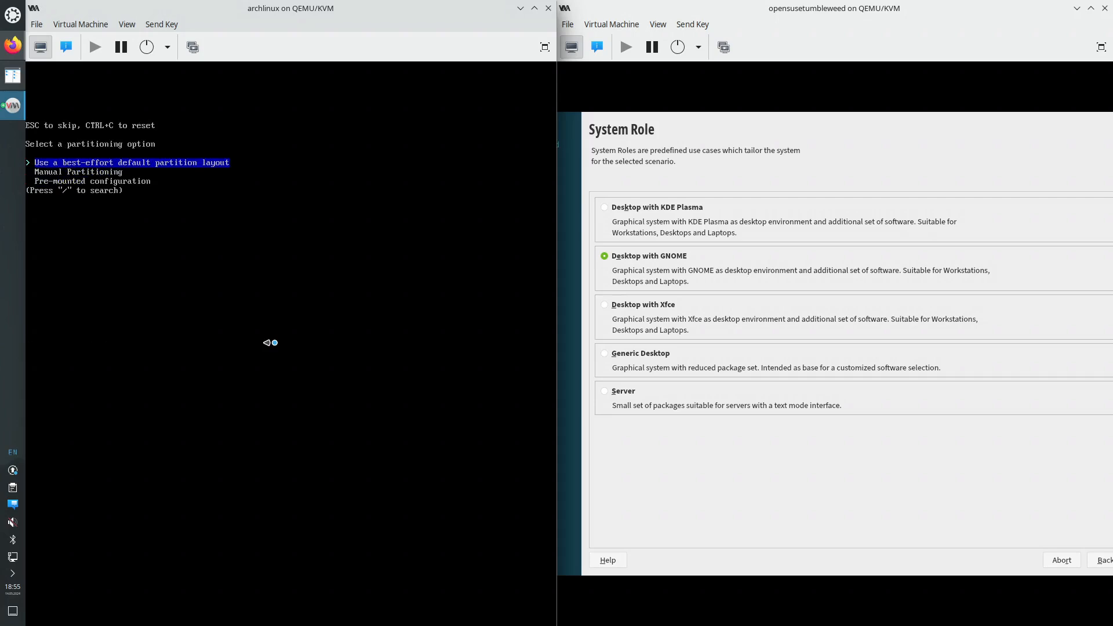
{"action": "key", "text": "Return"}
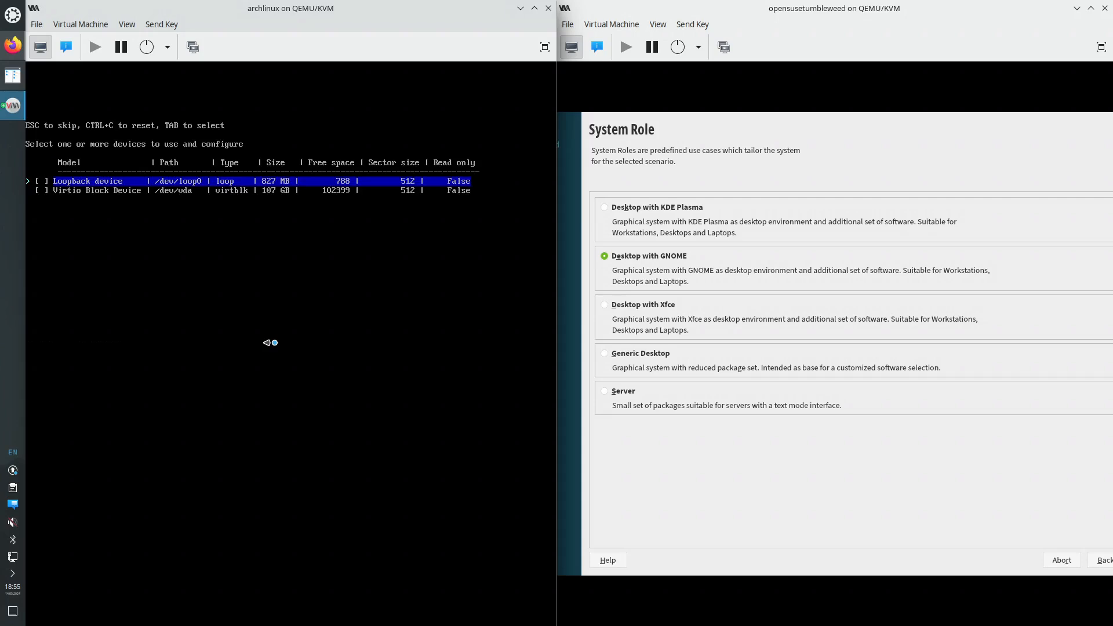
Select the Virtio Block Device /dev/vda as the installation disk and choose ext4 as the main partition's filesystem
{"action": "key", "text": "Down"}
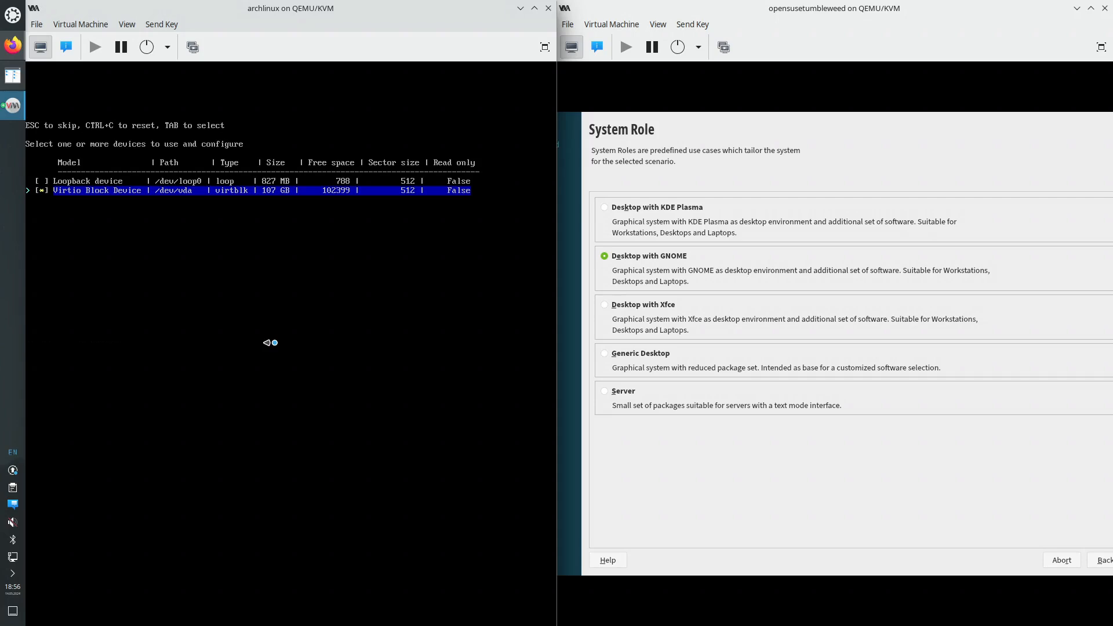
{"action": "key", "text": "Return"}
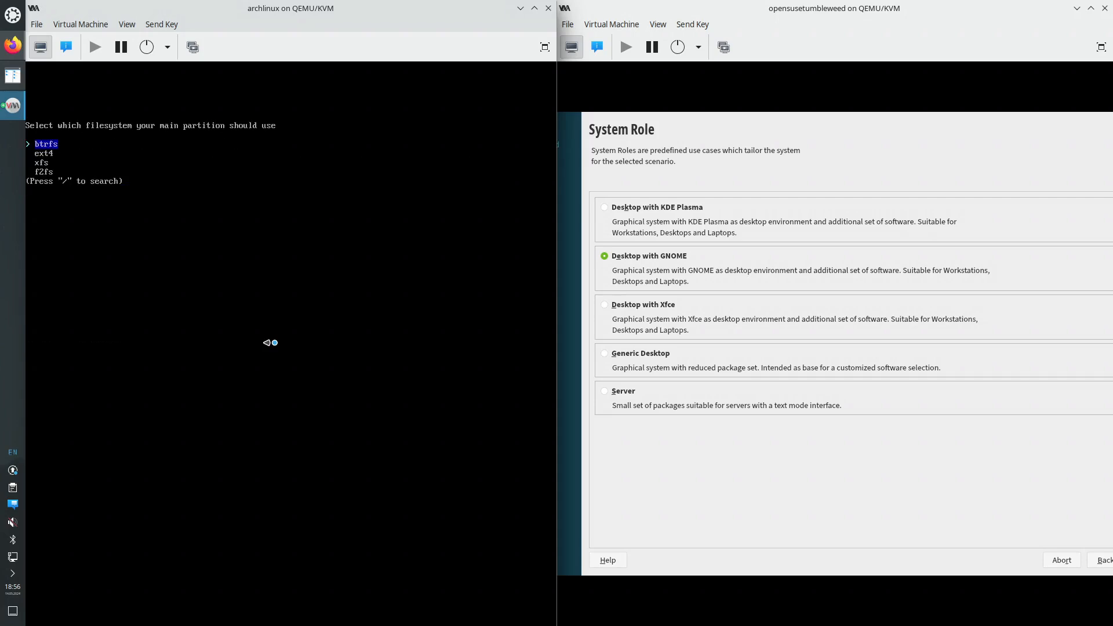
{"action": "key", "text": "Down"}
{"action": "key", "text": "Return"}
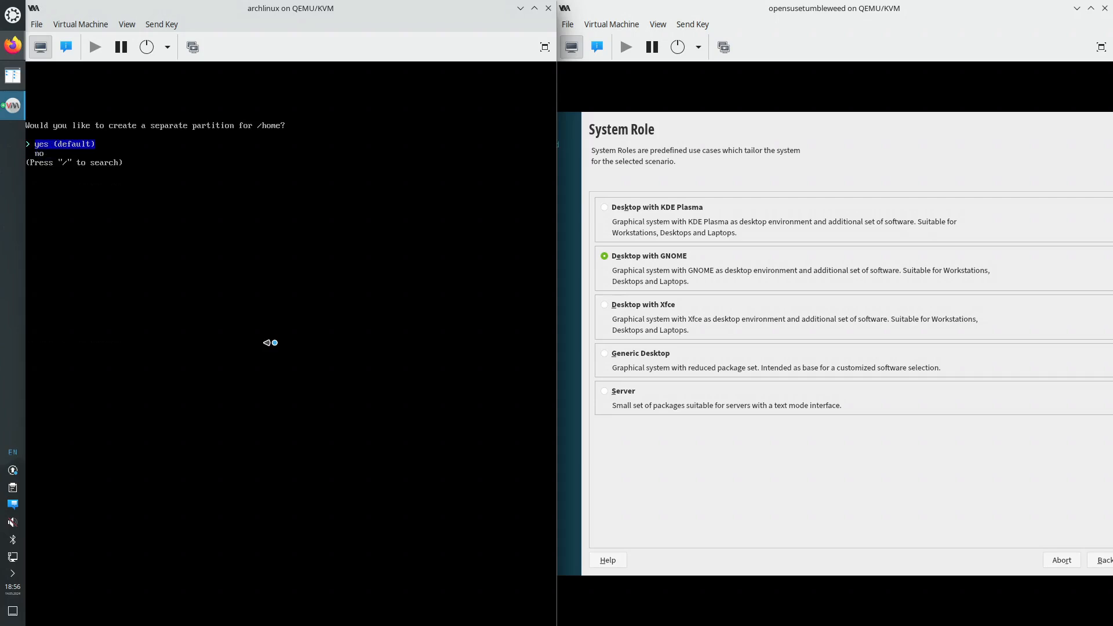
Decline a separate /home partition in the Arch disk layout
{"action": "key", "text": "Down"}
{"action": "key", "text": "Return"}
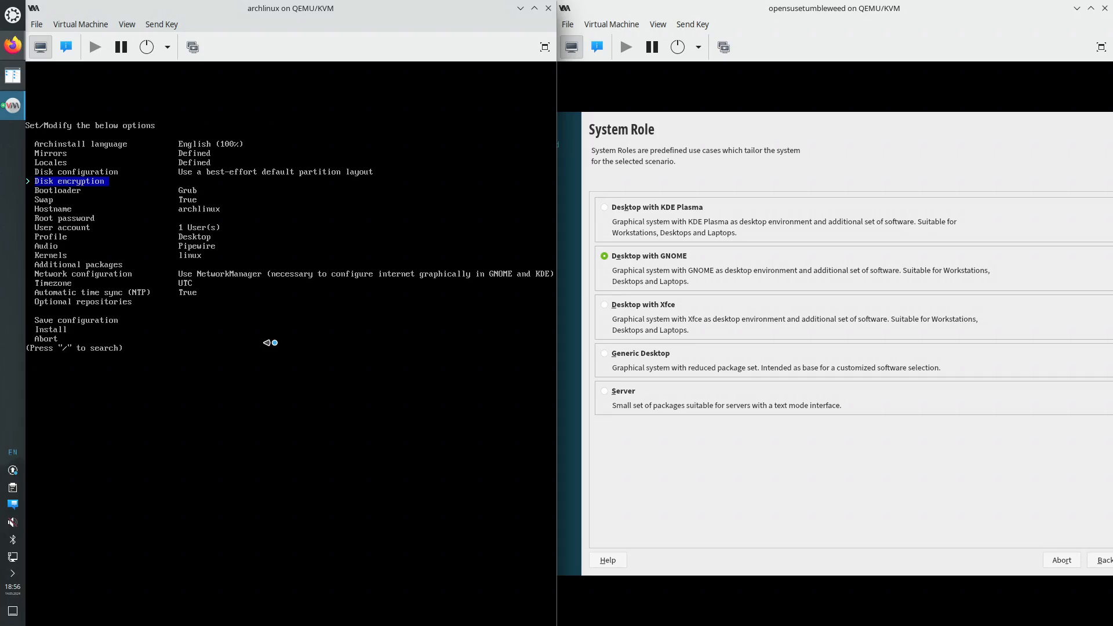
Check the Arch locale settings for keyboard layout, language and encoding, and return to the main installer options
{"action": "key", "text": "Up"}
{"action": "key", "text": "Up"}
{"action": "key", "text": "Up"}
{"action": "key", "text": "Up"}
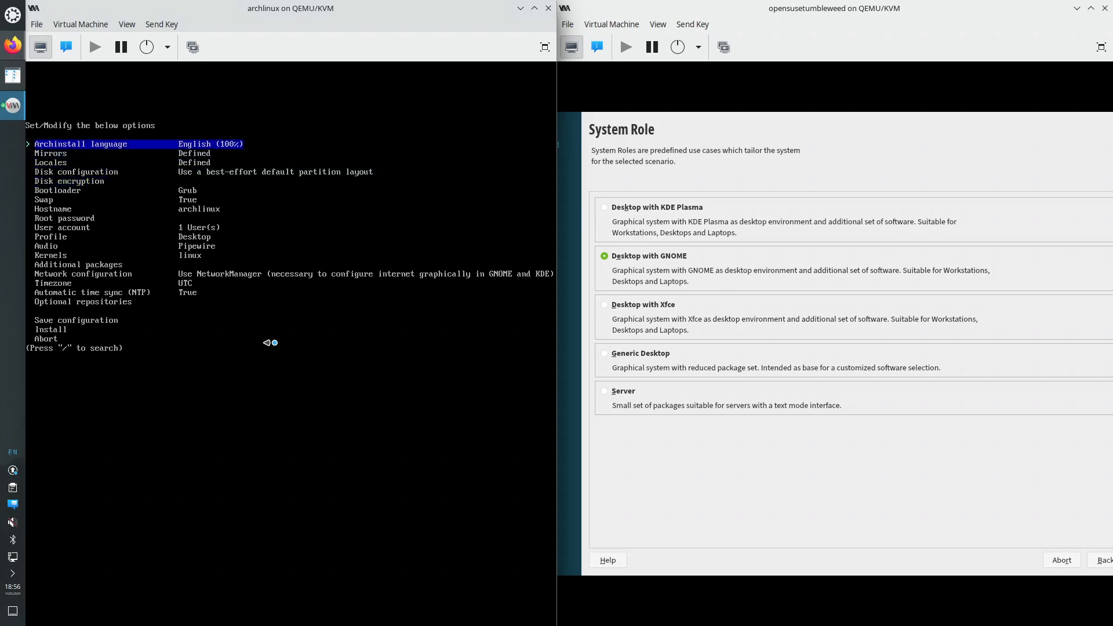
{"action": "key", "text": "Down"}
{"action": "key", "text": "Down"}
{"action": "key", "text": "Down"}
{"action": "key", "text": "Down"}
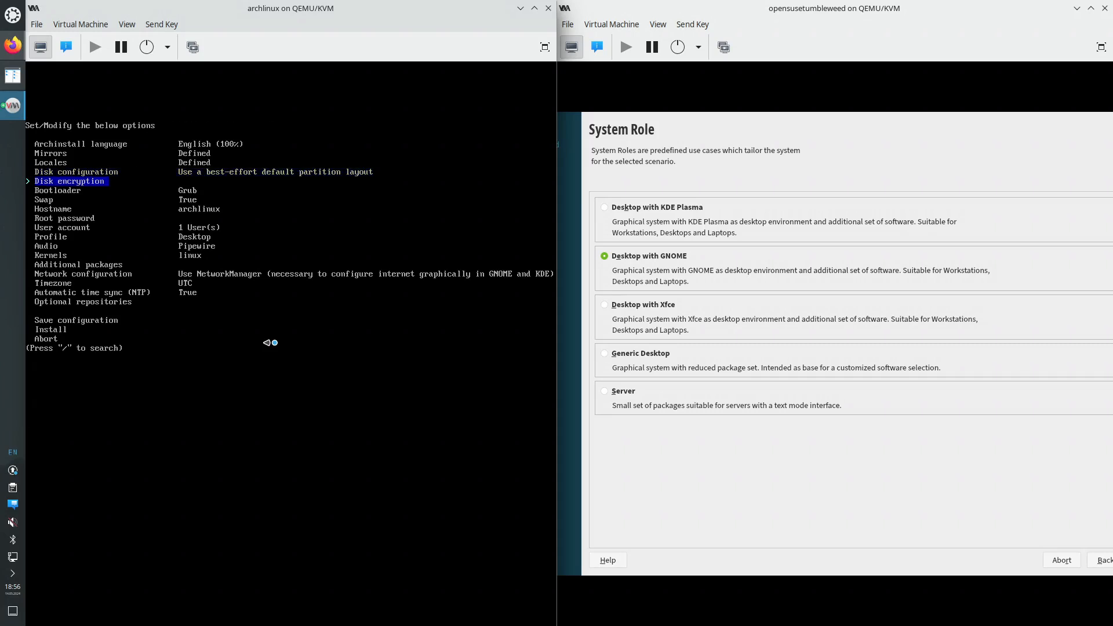
{"action": "key", "text": "Up"}
{"action": "key", "text": "Up"}
{"action": "key", "text": "Return"}
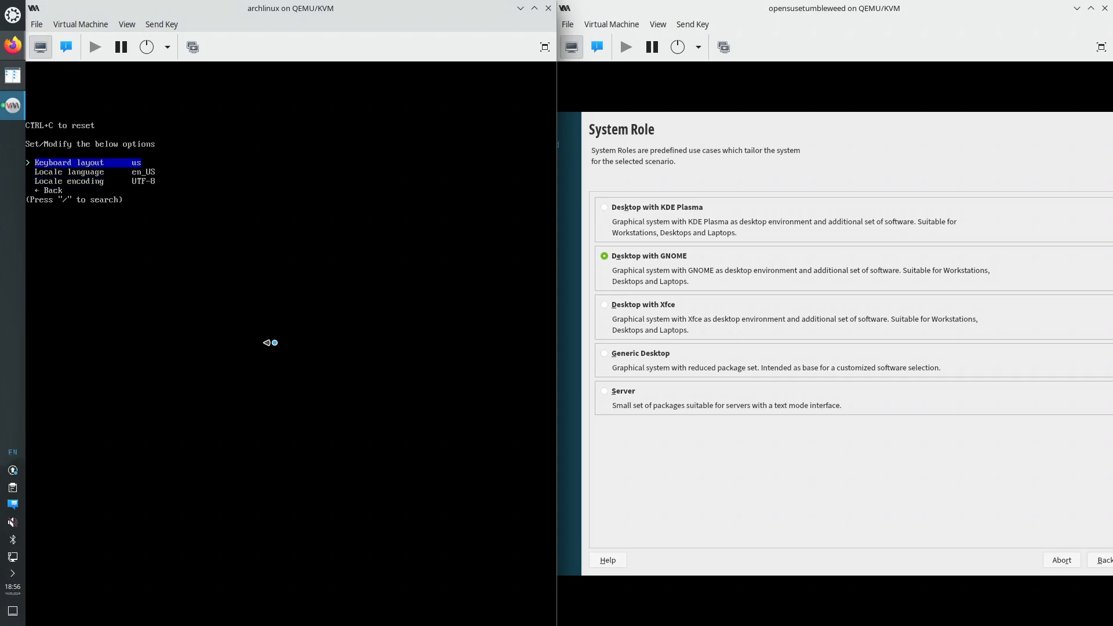
{"action": "key", "text": "Down"}
{"action": "key", "text": "Down"}
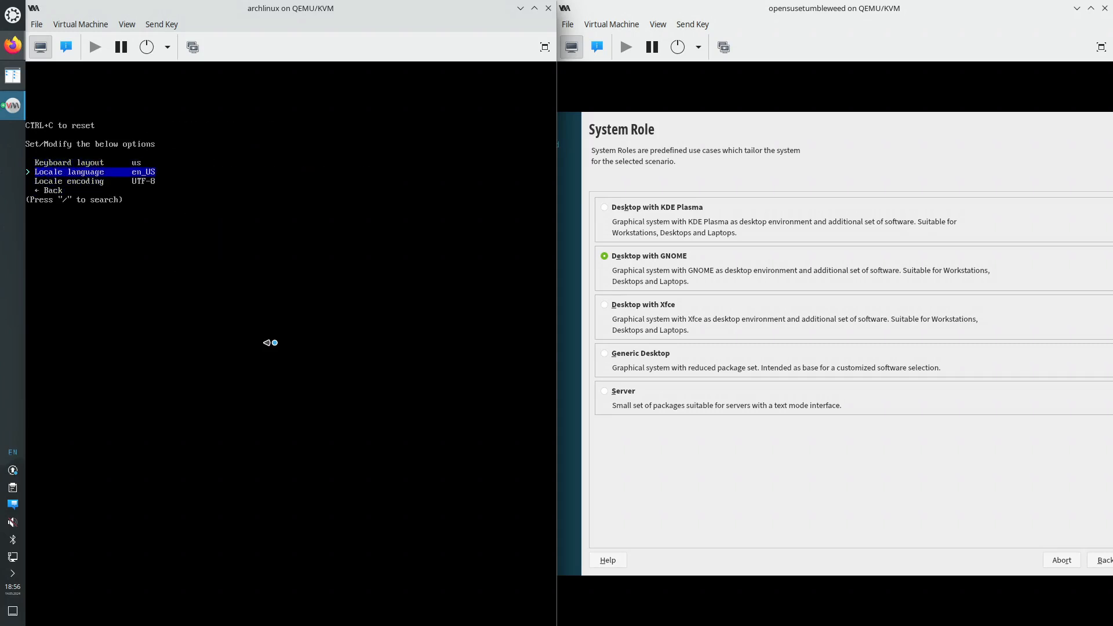
{"action": "key", "text": "Up"}
{"action": "key", "text": "Up"}
{"action": "key", "text": "Up"}
{"action": "key", "text": "Return"}
{"action": "key", "text": "Down"}
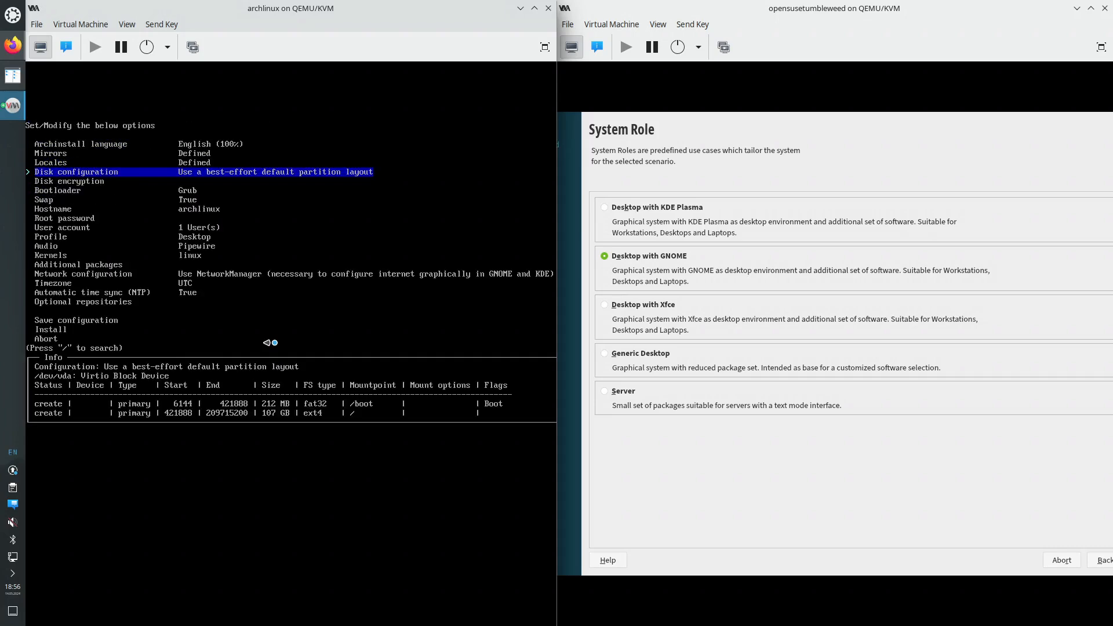
Review the remaining Arch installer options, from disk encryption through the profile and network configuration to the optional repositories
{"action": "key", "text": "Down"}
{"action": "key", "text": "Down"}
{"action": "key", "text": "Down"}
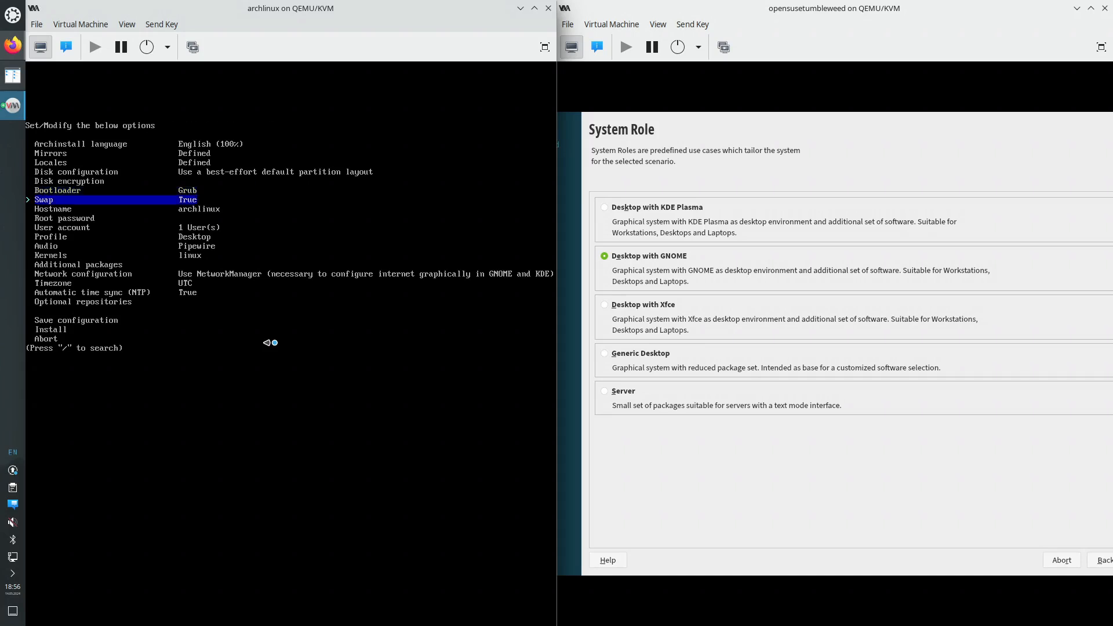
{"action": "key", "text": "Down"}
{"action": "key", "text": "Down"}
{"action": "key", "text": "Down"}
{"action": "key", "text": "Down"}
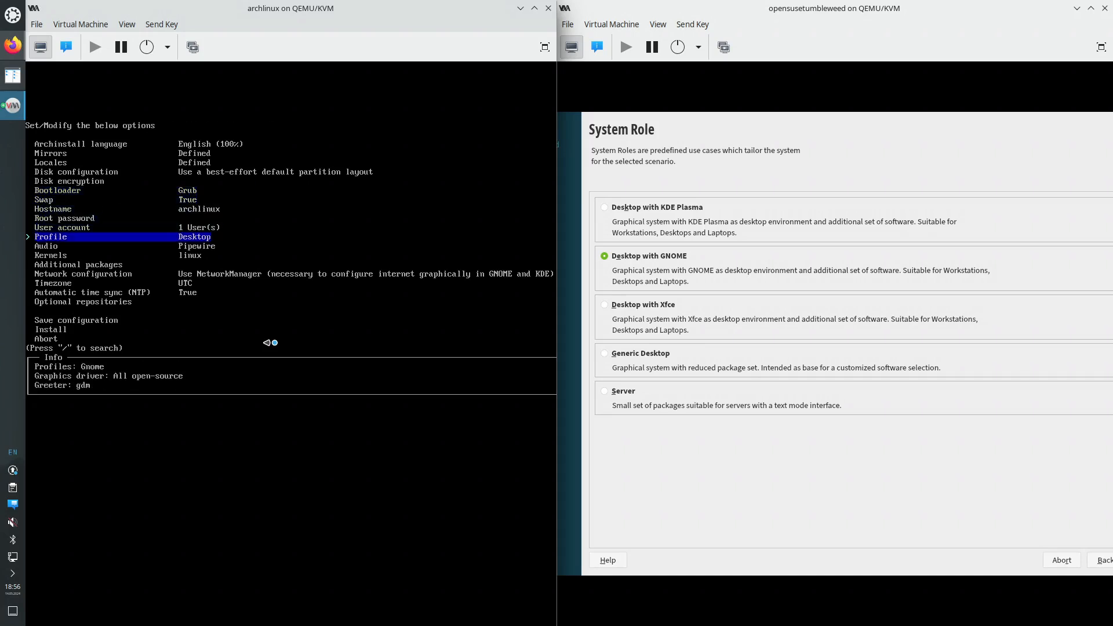
{"action": "key", "text": "Down"}
{"action": "key", "text": "Down"}
{"action": "key", "text": "Down"}
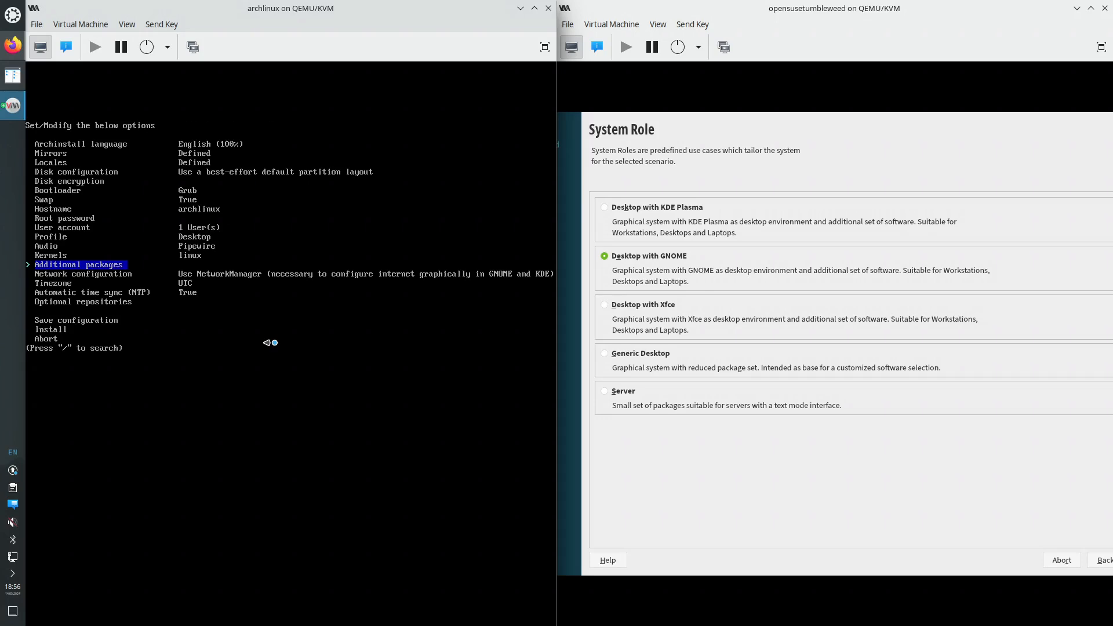
{"action": "key", "text": "Down"}
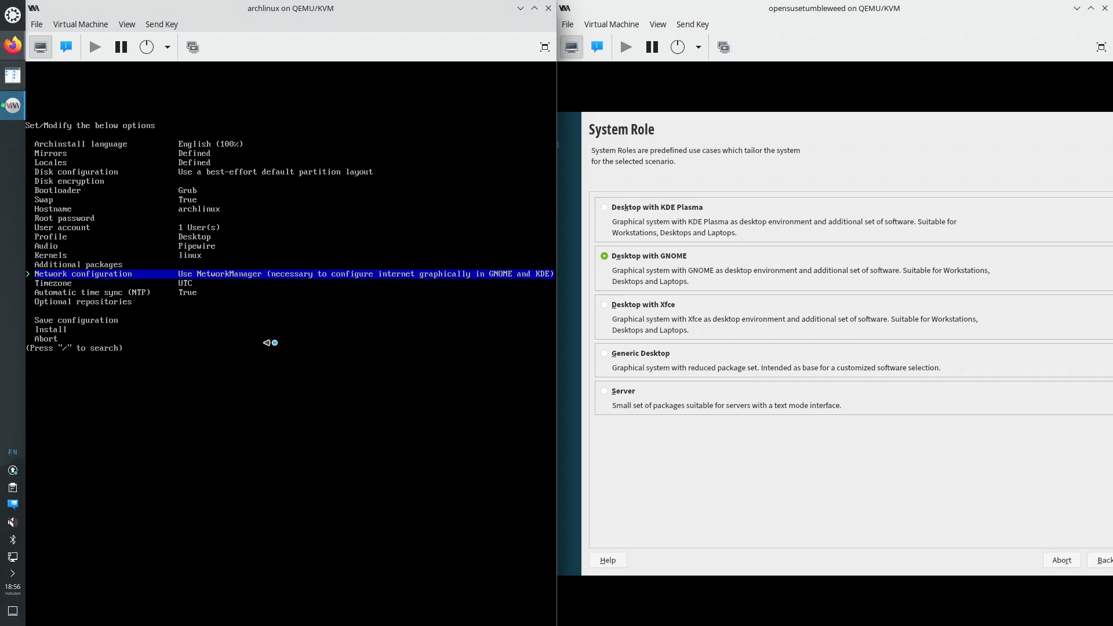
{"action": "key", "text": "Down"}
{"action": "key", "text": "Down"}
{"action": "key", "text": "Down"}
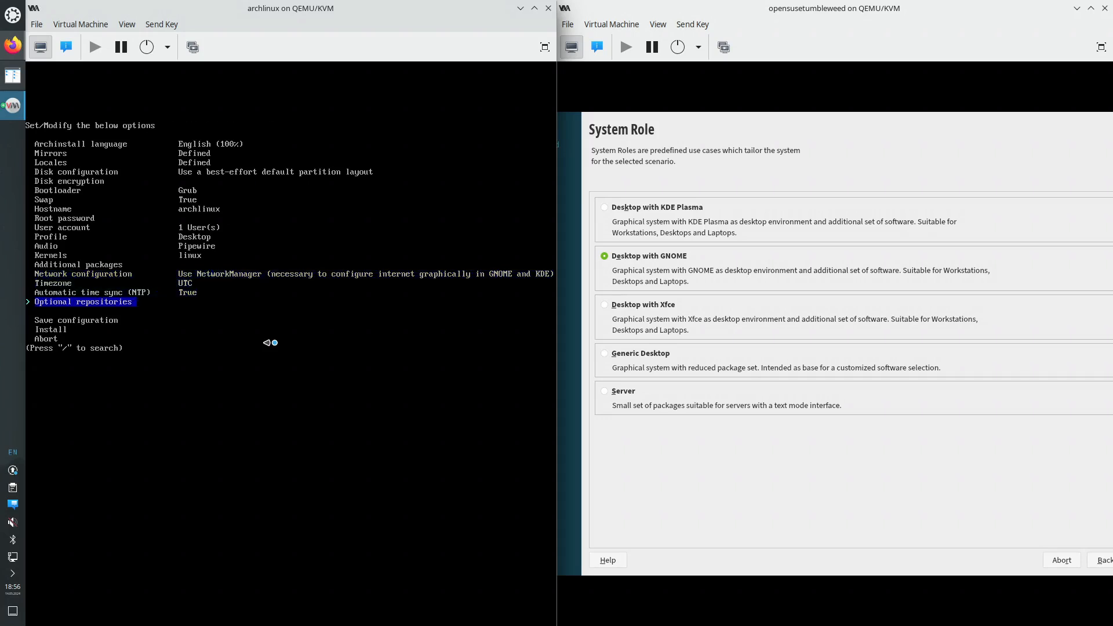
{"action": "key", "text": "Down"}
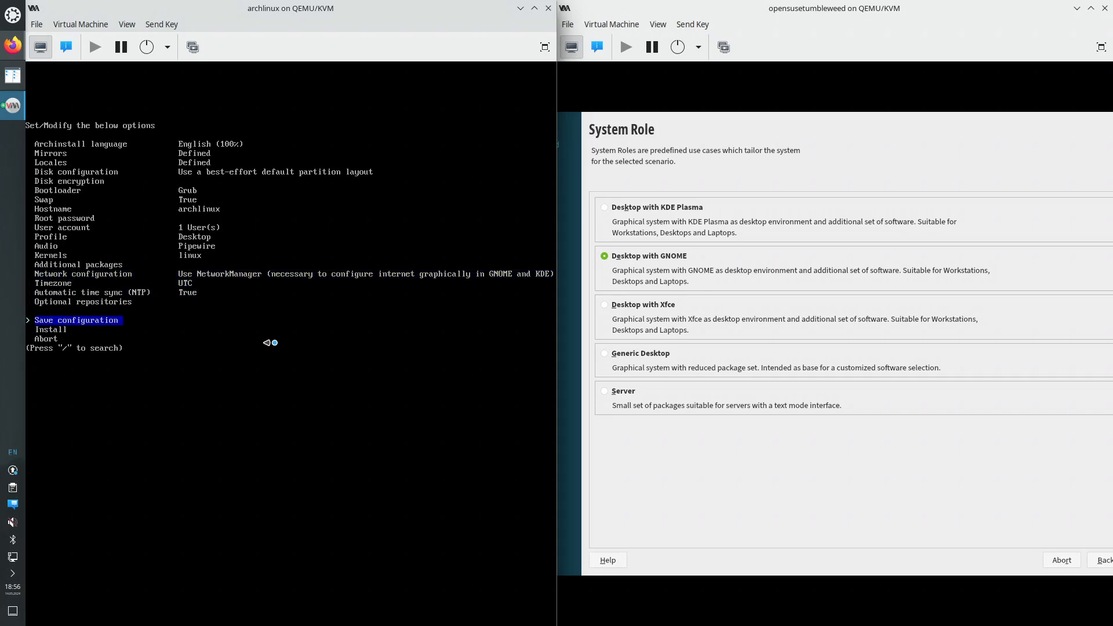
Start the Arch installation and accept the configuration summary
{"action": "key", "text": "Down"}
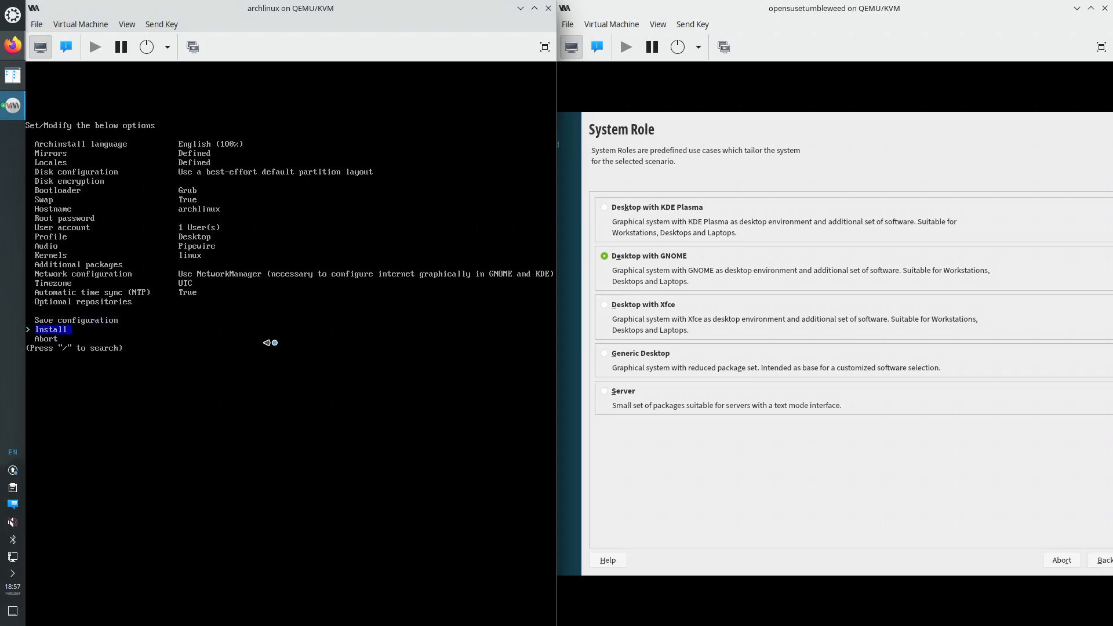
{"action": "key", "text": "Return"}
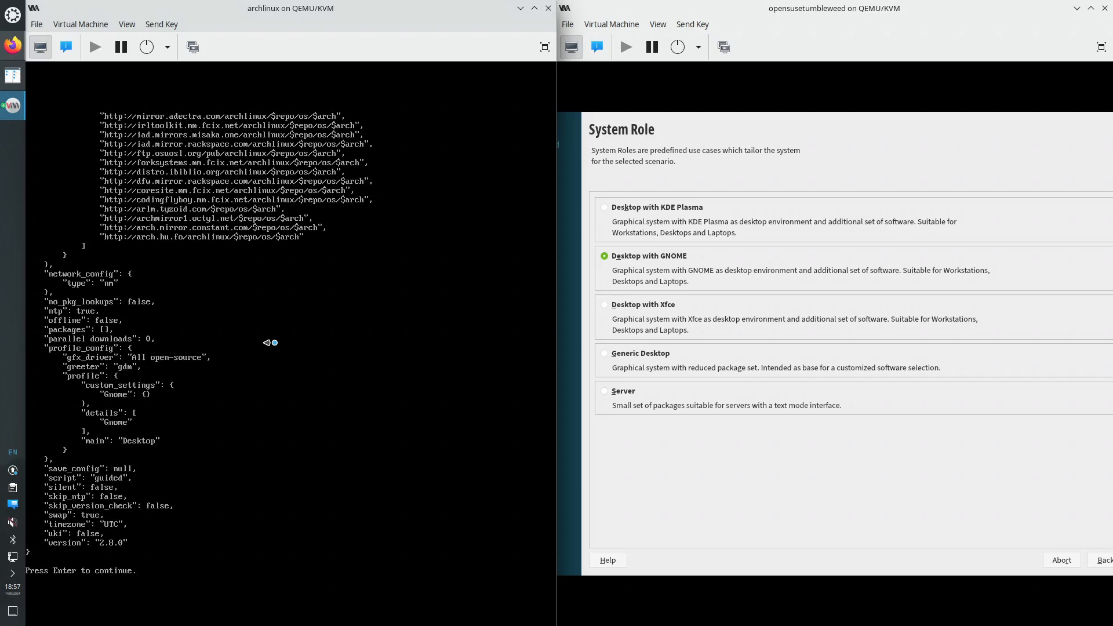
{"action": "key", "text": "Return"}
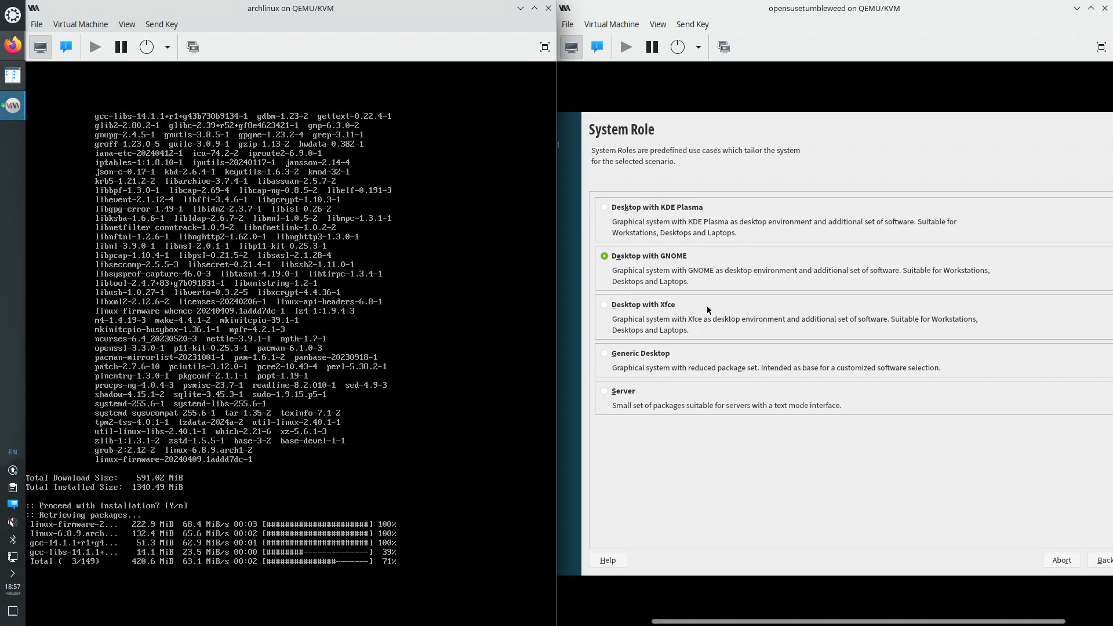
Accept the Desktop with GNOME system role in the openSUSE installer and continue to the suggested partitioning
{"action": "left_click_drag", "start_coordinate": [938, 622], "coordinate": [997, 622]}
{"action": "left_click", "coordinate": [1085, 560]}
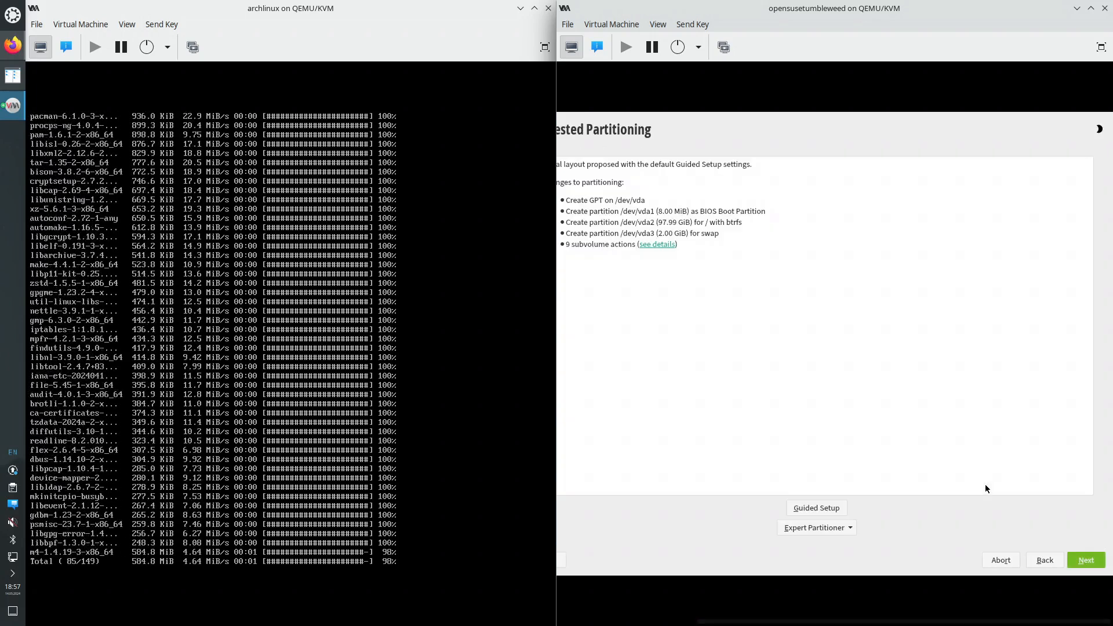
{"action": "left_click_drag", "start_coordinate": [920, 622], "coordinate": [856, 622]}
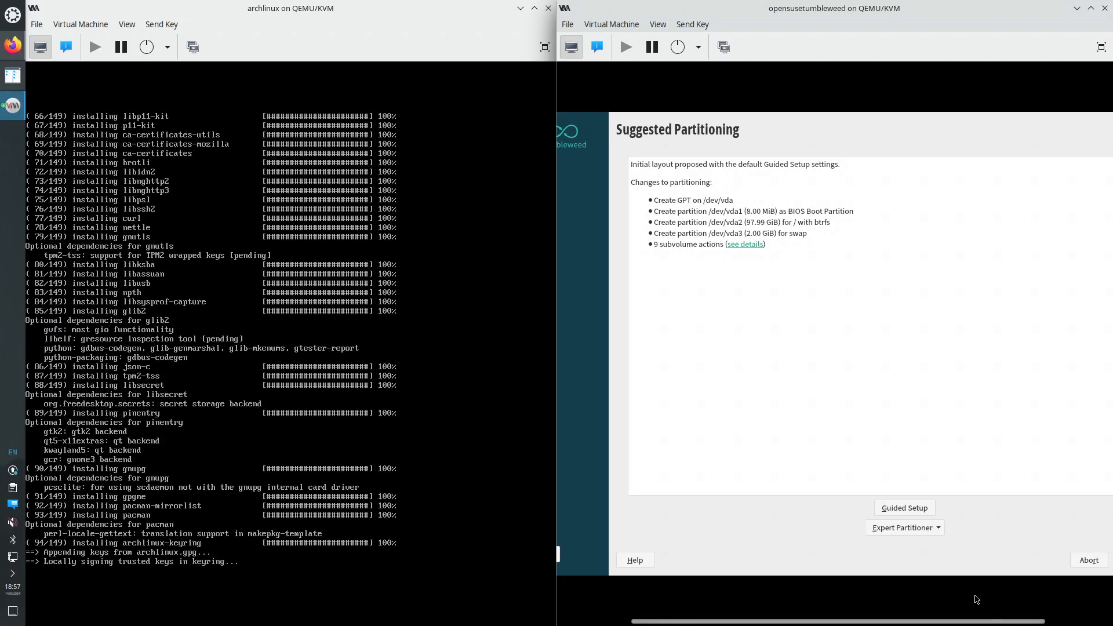
Start the guided partitioning setup and continue without enabling LVM or disk encryption
{"action": "mouse_move", "coordinate": [994, 621]}
{"action": "left_mouse_down"}
{"action": "mouse_move", "coordinate": [1050, 621]}
{"action": "mouse_move", "coordinate": [999, 623]}
{"action": "left_mouse_up"}
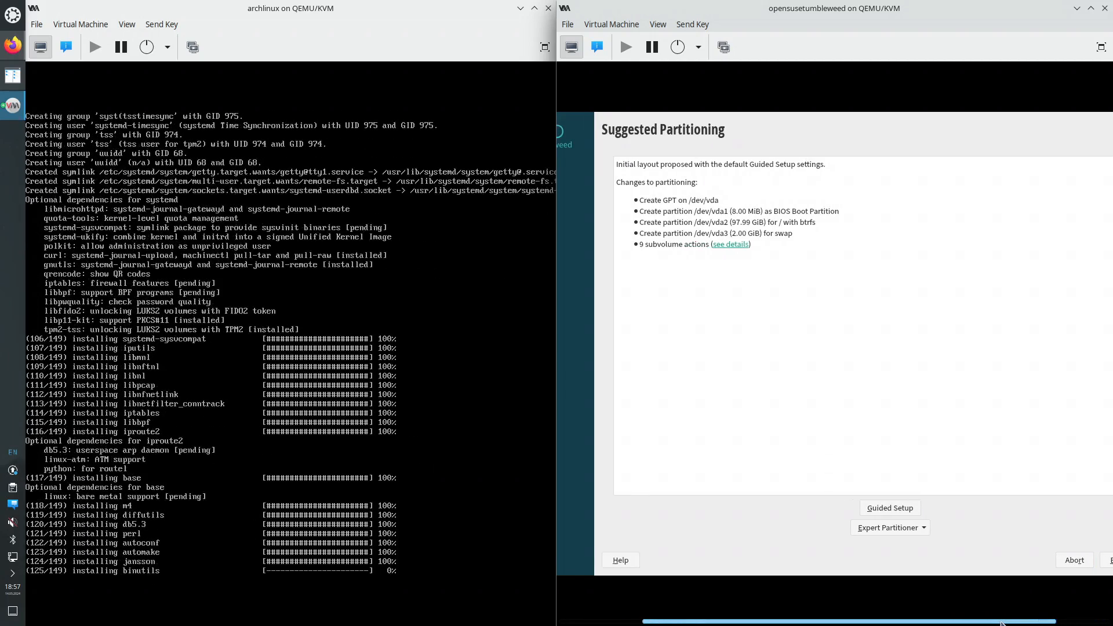
{"action": "left_click", "coordinate": [895, 508]}
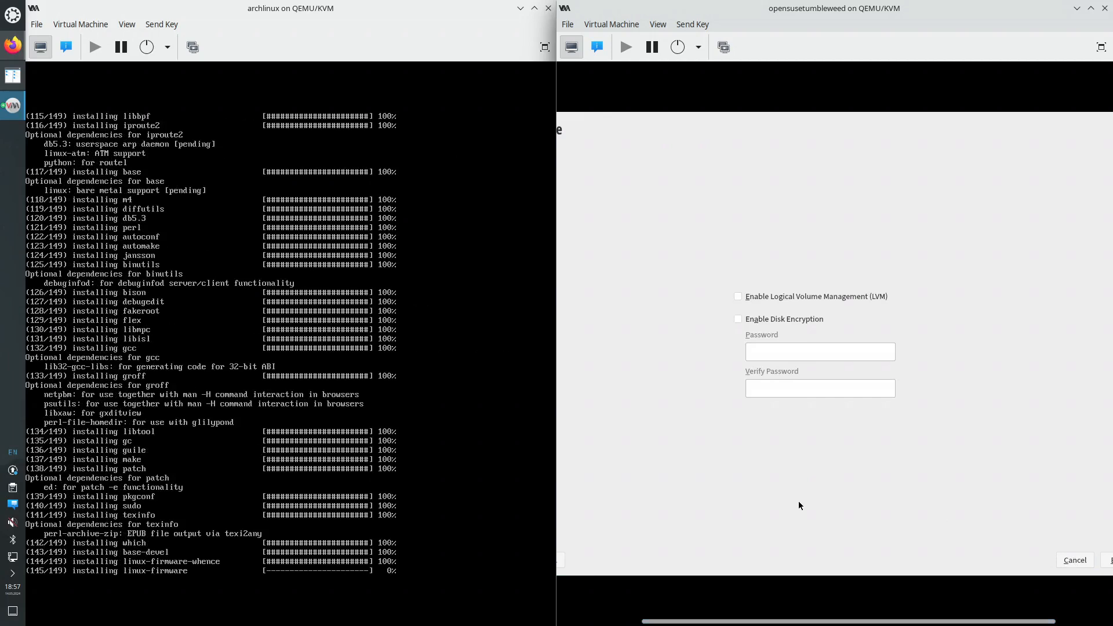
{"action": "left_click_drag", "start_coordinate": [942, 622], "coordinate": [984, 624]}
{"action": "left_click", "coordinate": [1084, 560]}
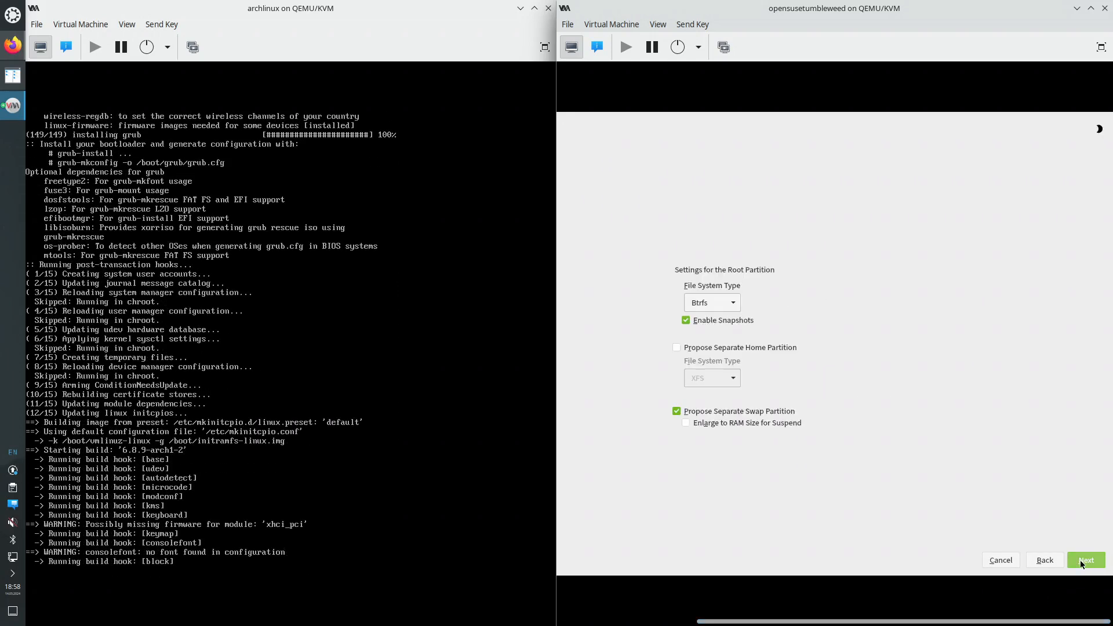
Set the openSUSE root partition's file system to Ext4, keep the separate swap partition, and accept the partitioning proposal
{"action": "left_click", "coordinate": [727, 299]}
{"action": "left_click", "coordinate": [704, 287]}
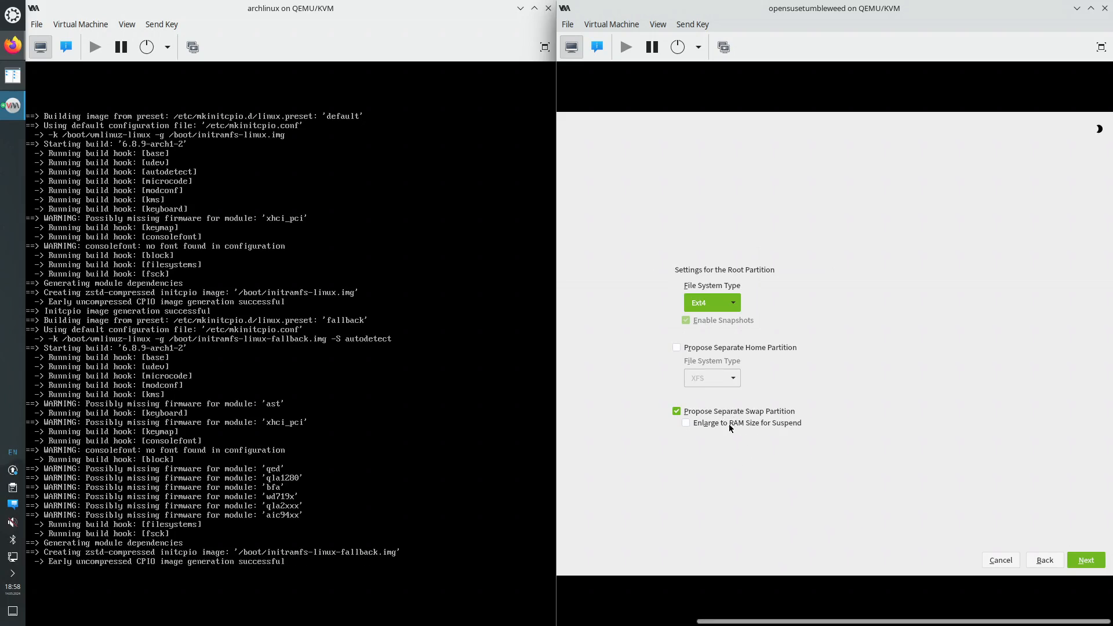
{"action": "left_click_drag", "start_coordinate": [879, 621], "coordinate": [912, 623]}
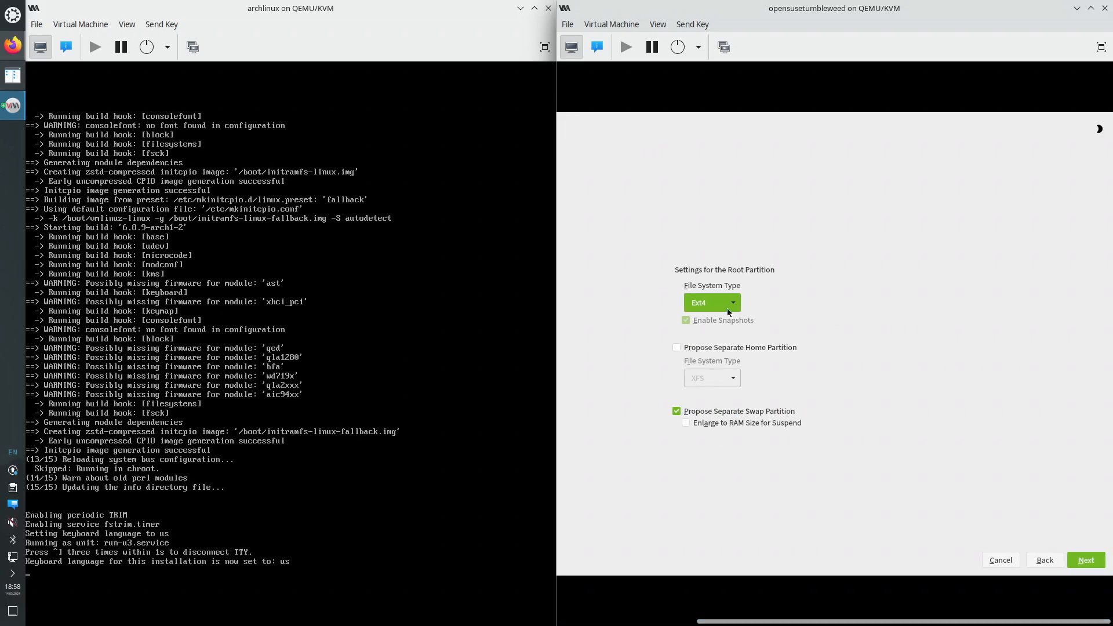
{"action": "left_click", "coordinate": [698, 48]}
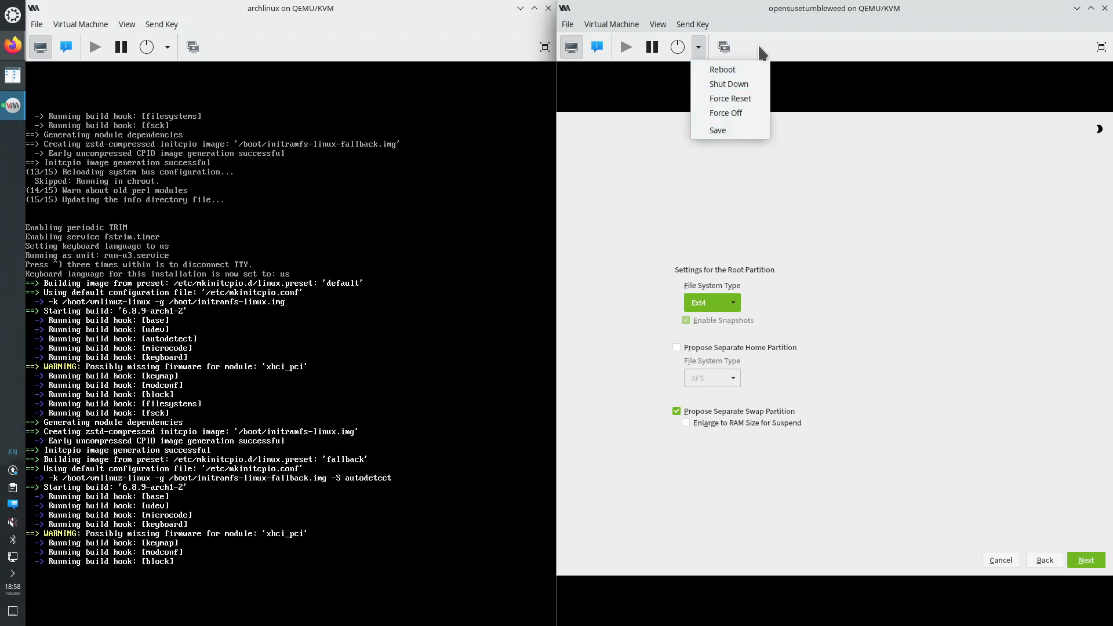
{"action": "left_click", "coordinate": [723, 47]}
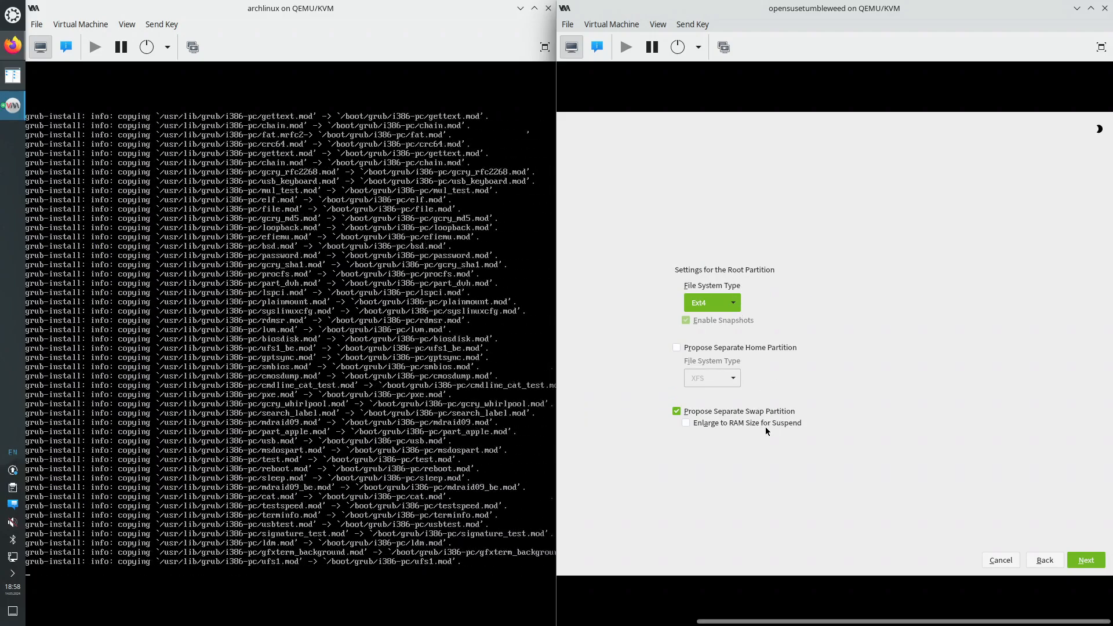
{"action": "left_click", "coordinate": [1083, 563]}
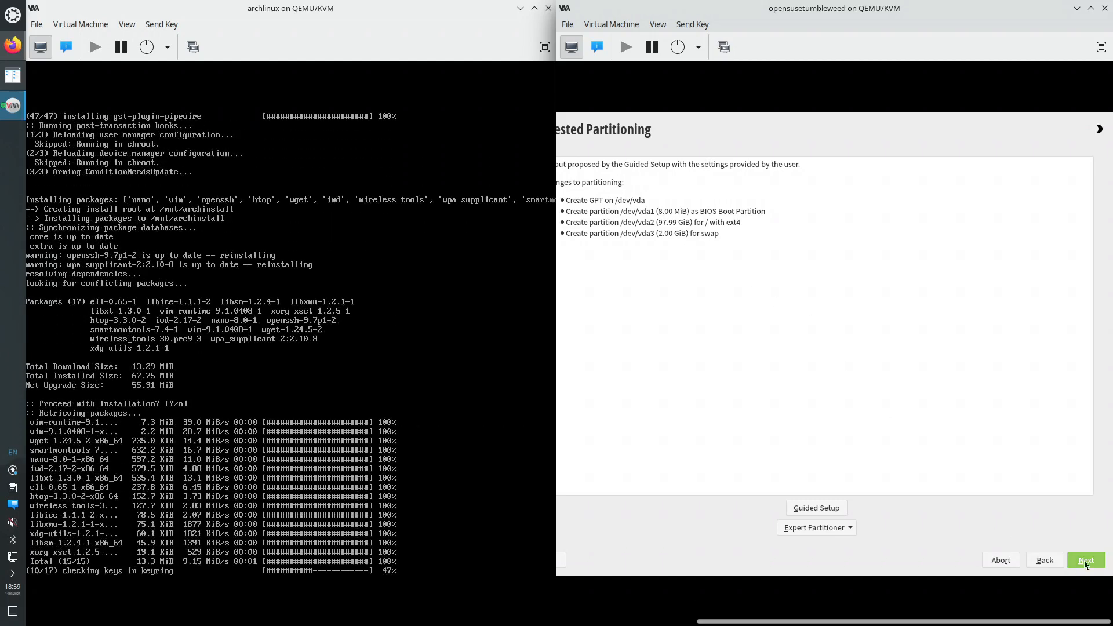
{"action": "left_click", "coordinate": [1084, 560]}
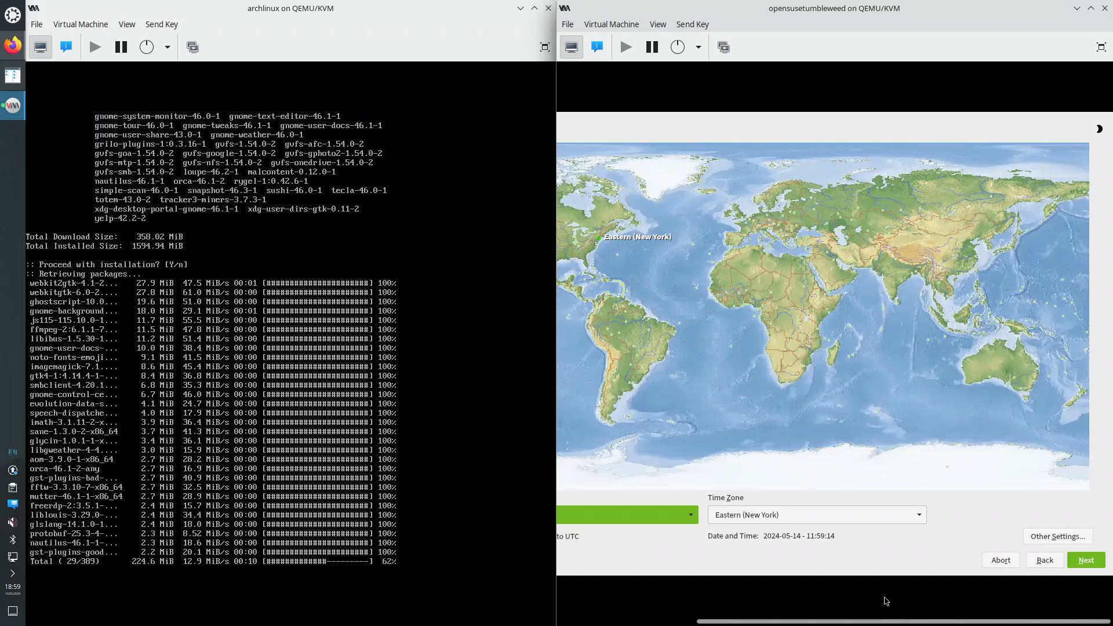
Accept Eastern (New York) as the openSUSE time zone and continue to user creation
{"action": "left_click_drag", "start_coordinate": [881, 621], "coordinate": [934, 615]}
{"action": "left_click", "coordinate": [1089, 561]}
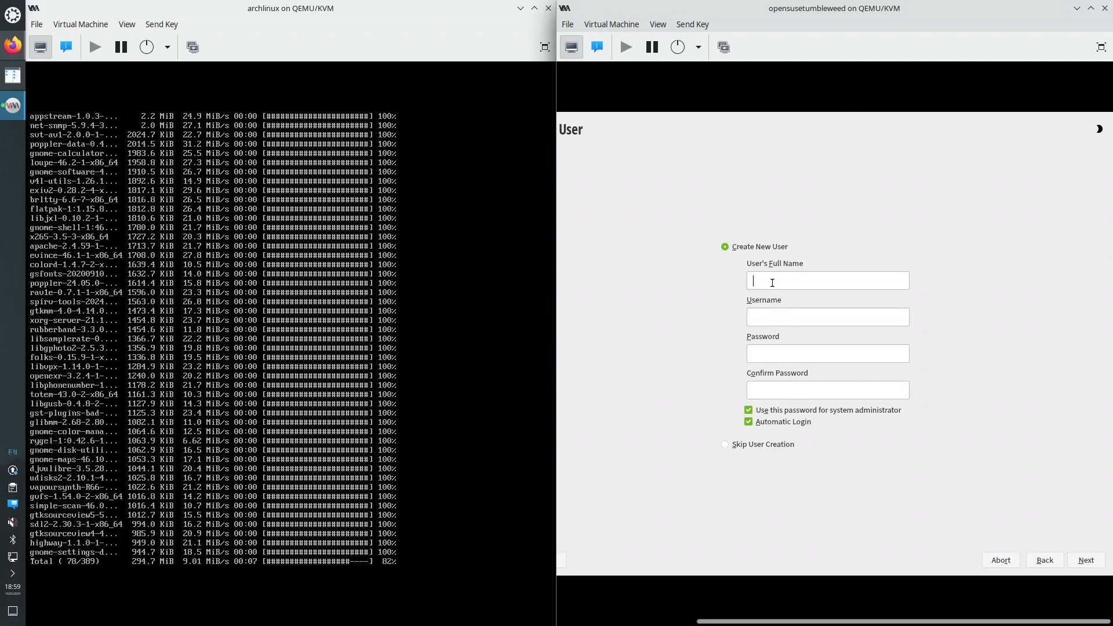
Enter administrator as the new user's full name, then fill in and confirm the account password
{"action": "type", "text": "administrator"}
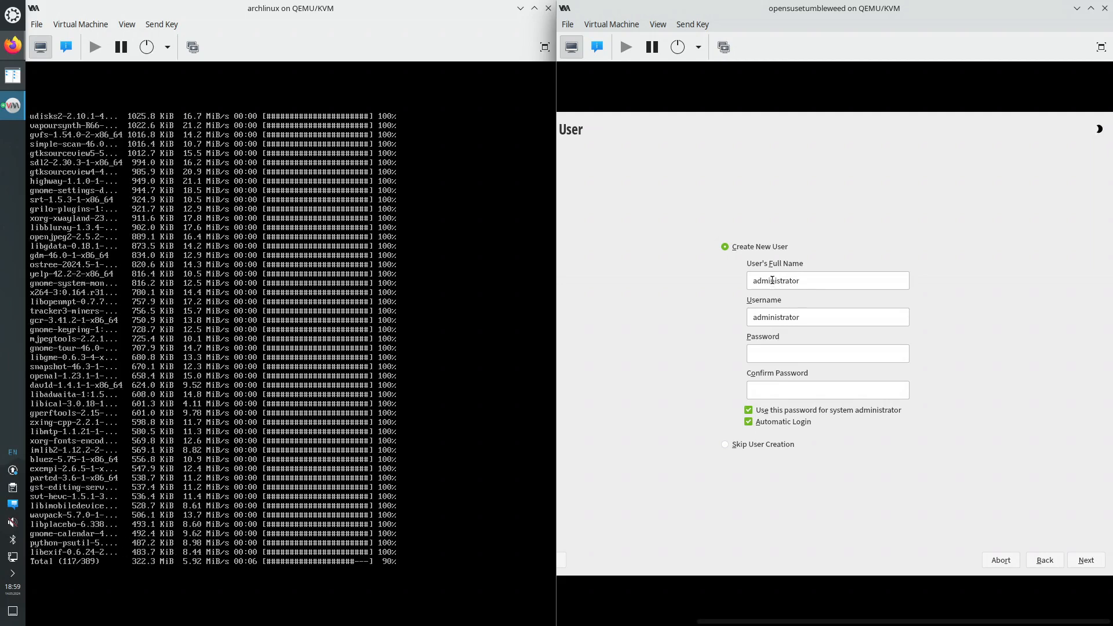
{"action": "left_click", "coordinate": [778, 352]}
{"action": "type", "text": "a•••"}
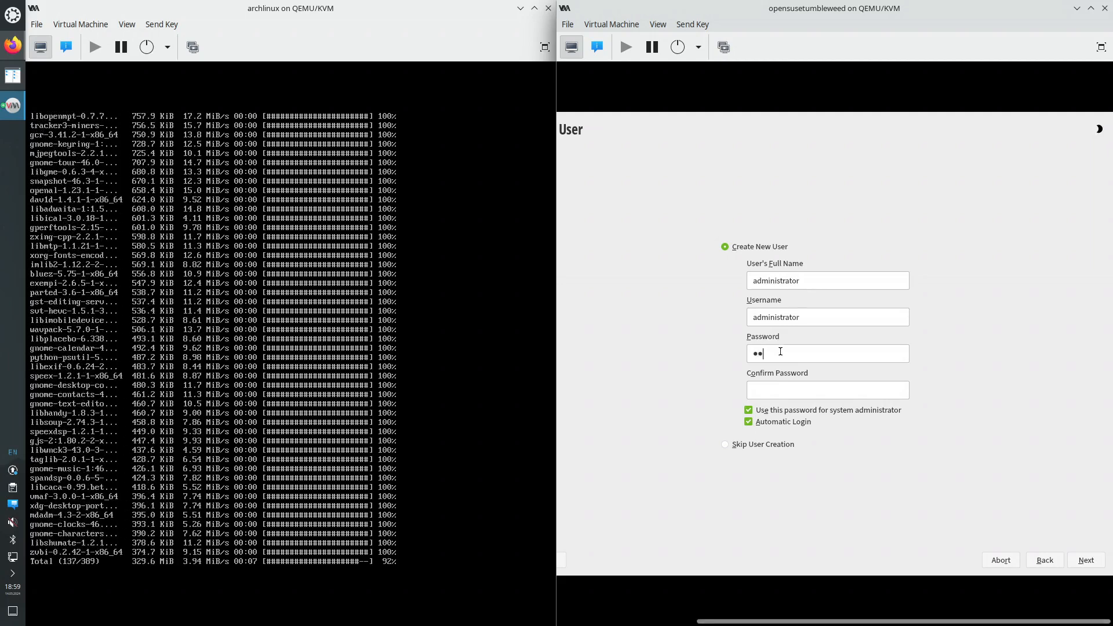
{"action": "key", "text": "Tab"}
{"action": "type", "text": "•"}
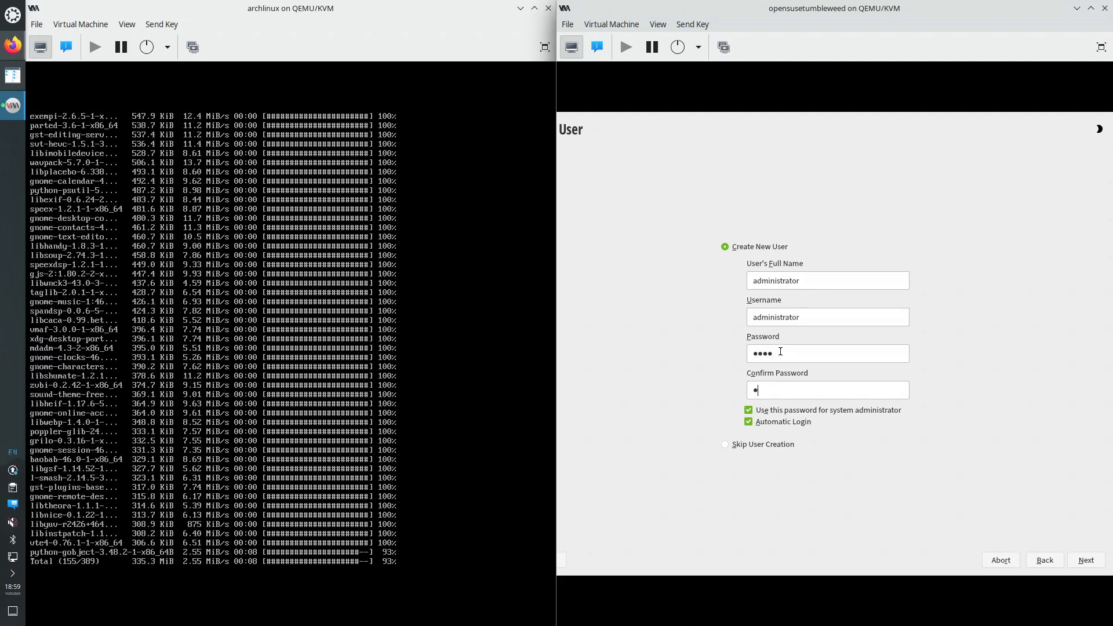
{"action": "type", "text": "•••"}
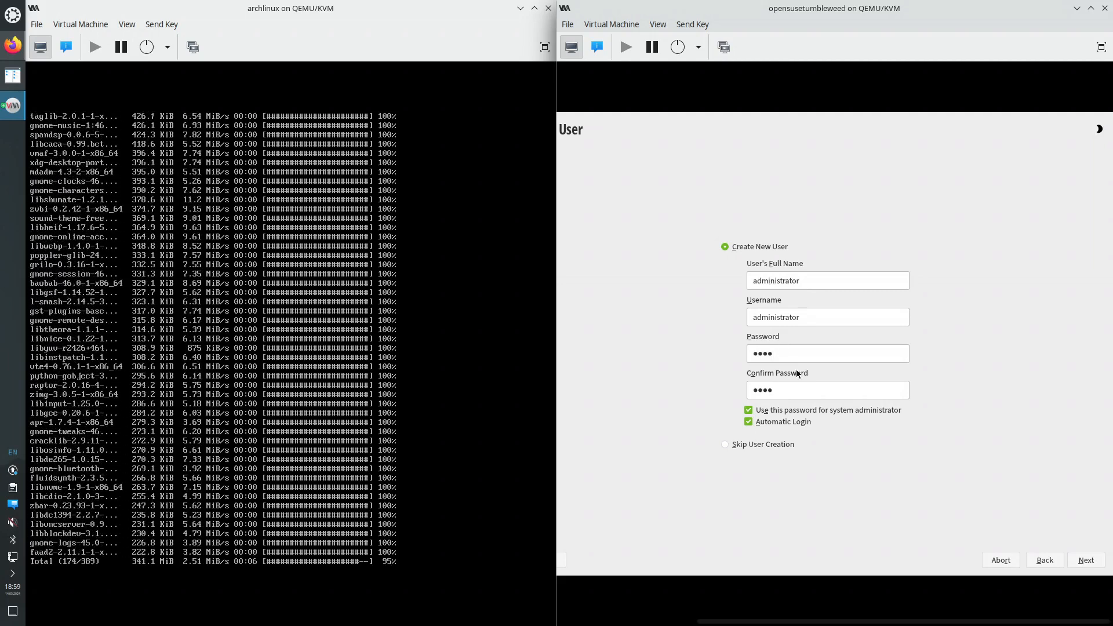
Disable automatic login for the new user and accept the short password to reach the openSUSE installation settings
{"action": "left_click", "coordinate": [792, 422]}
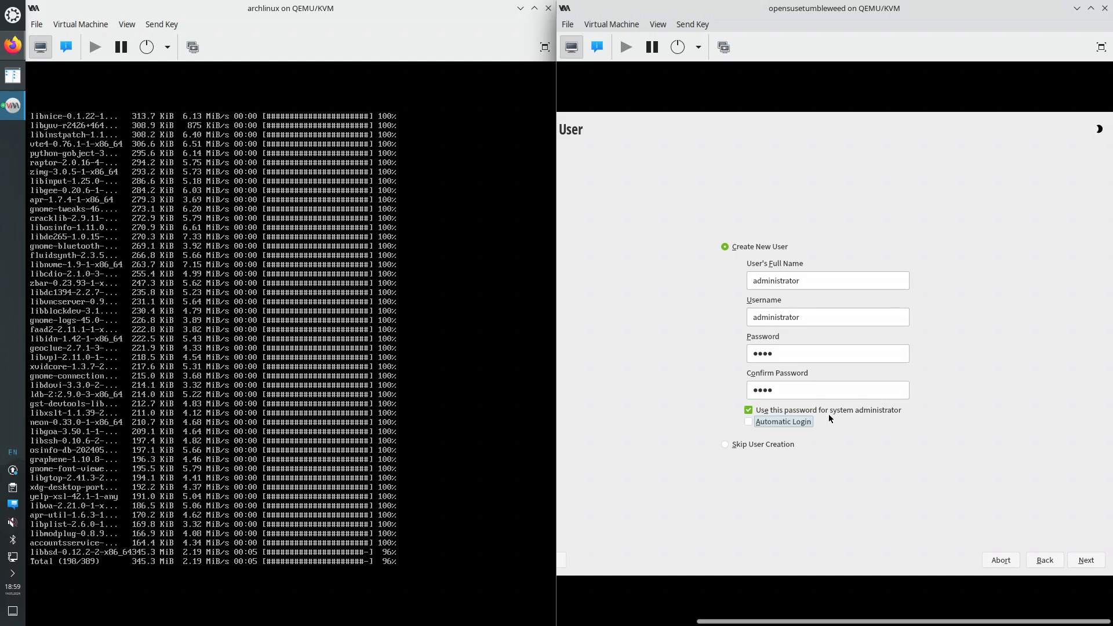
{"action": "left_click", "coordinate": [1082, 560]}
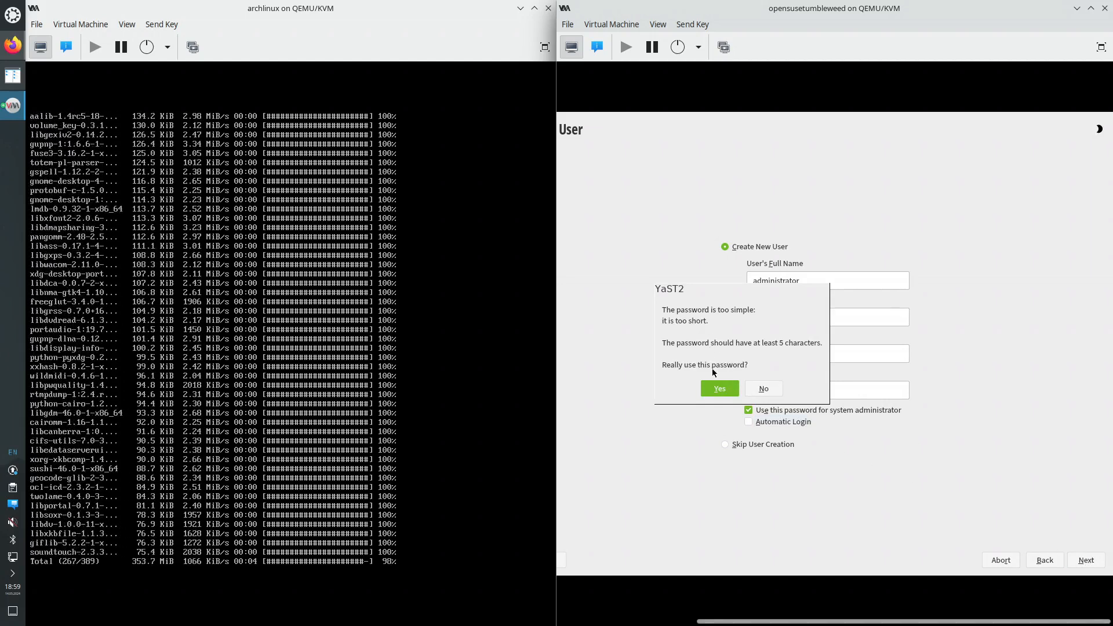
{"action": "left_click", "coordinate": [719, 389]}
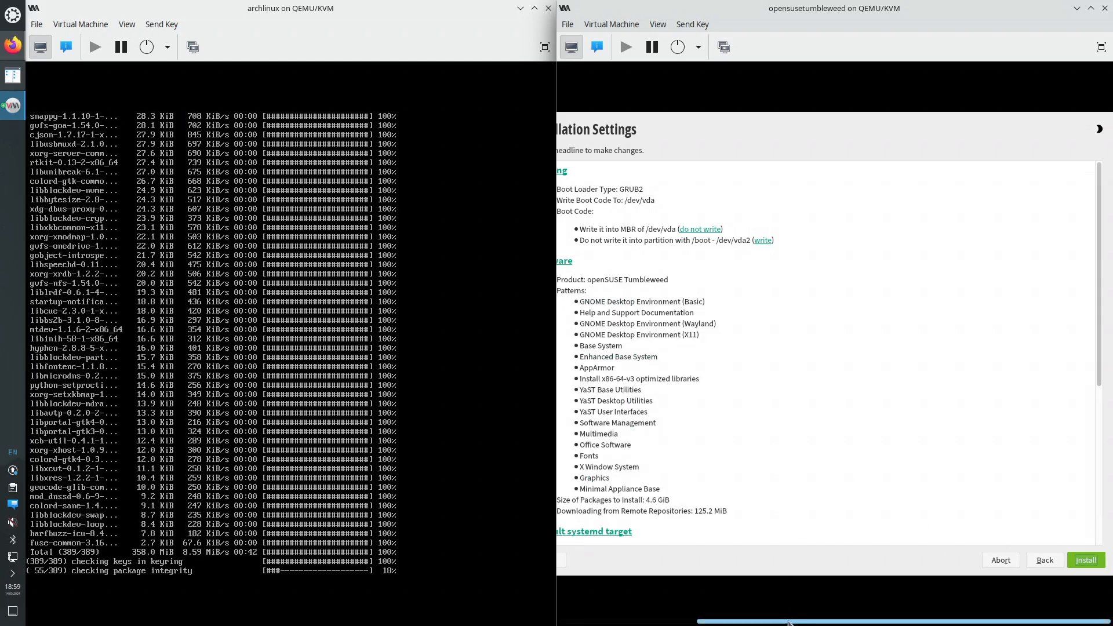
{"action": "left_click_drag", "start_coordinate": [784, 624], "coordinate": [740, 621]}
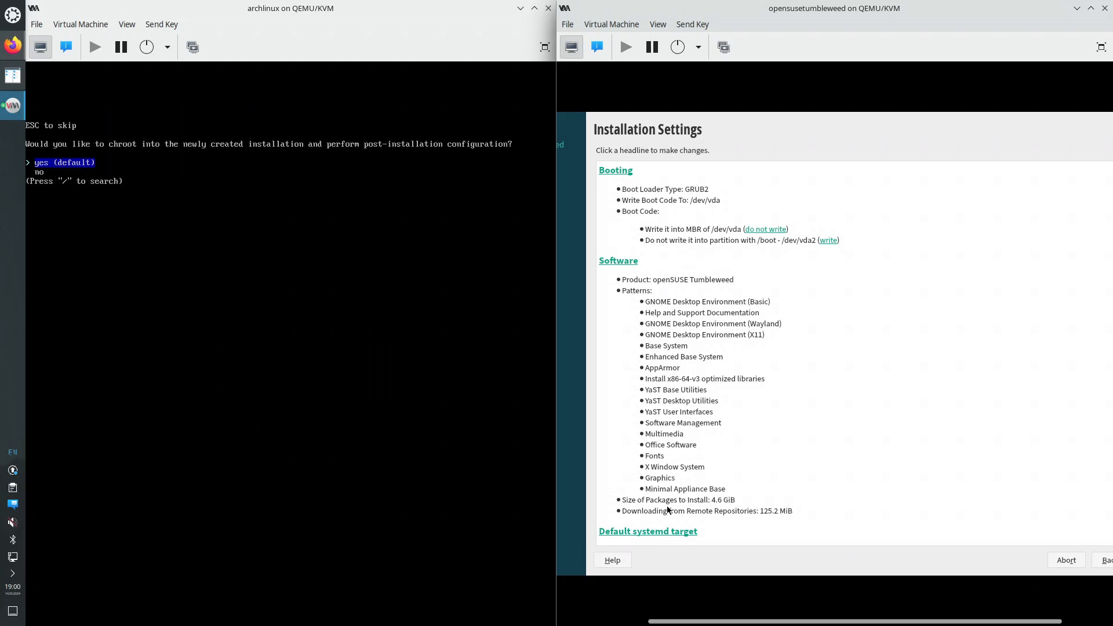
Enable the SSH service and disable the firewall in the security section of the openSUSE installation settings
{"action": "scroll", "coordinate": [681, 496], "scroll_direction": "down", "scroll_amount": 2}
{"action": "scroll", "coordinate": [699, 482], "scroll_direction": "down", "scroll_amount": 2}
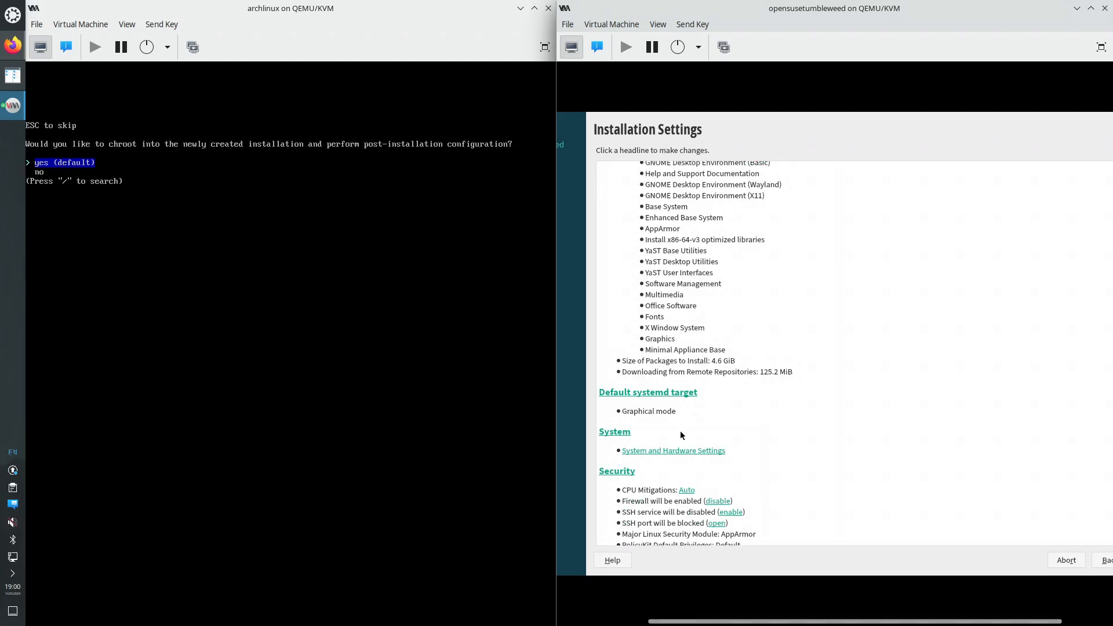
{"action": "scroll", "coordinate": [684, 434], "scroll_direction": "down", "scroll_amount": 2}
{"action": "scroll", "coordinate": [670, 455], "scroll_direction": "down", "scroll_amount": 2}
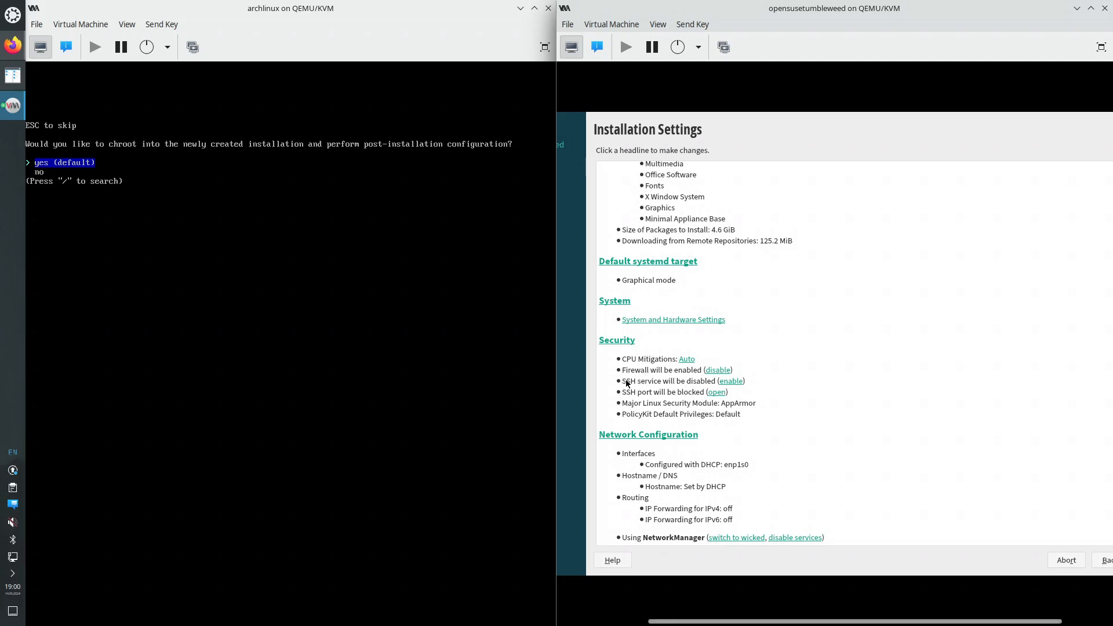
{"action": "left_click", "coordinate": [725, 387]}
{"action": "left_click", "coordinate": [713, 370]}
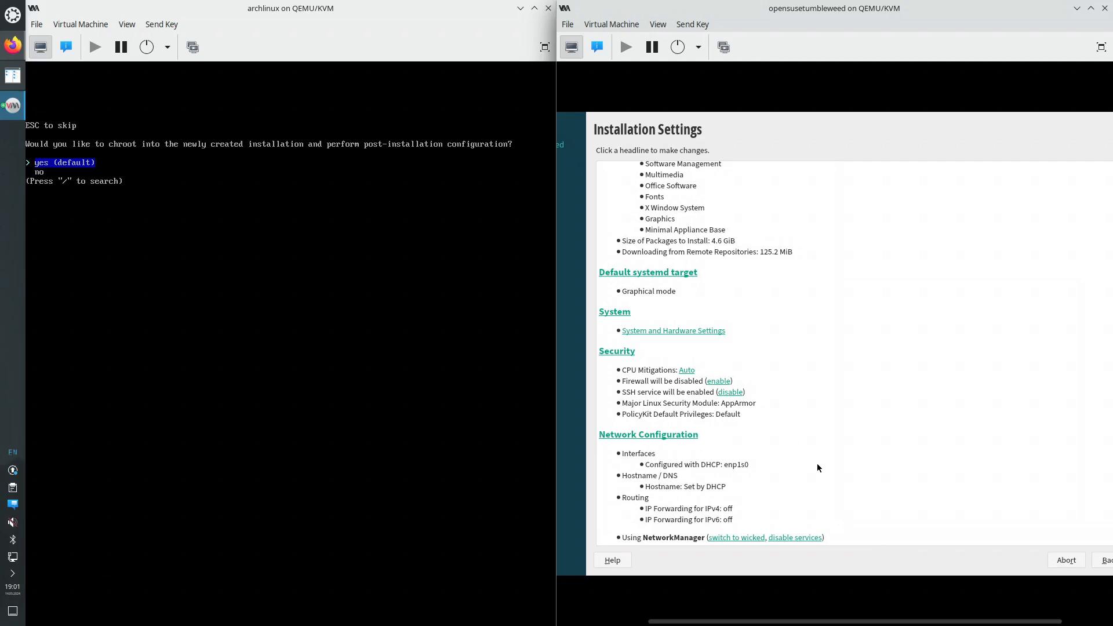
Review the openSUSE installation settings, then start the installation and confirm the disk changes
{"action": "scroll", "coordinate": [816, 464], "scroll_direction": "up", "scroll_amount": 6}
{"action": "scroll", "coordinate": [816, 464], "scroll_direction": "down", "scroll_amount": 5}
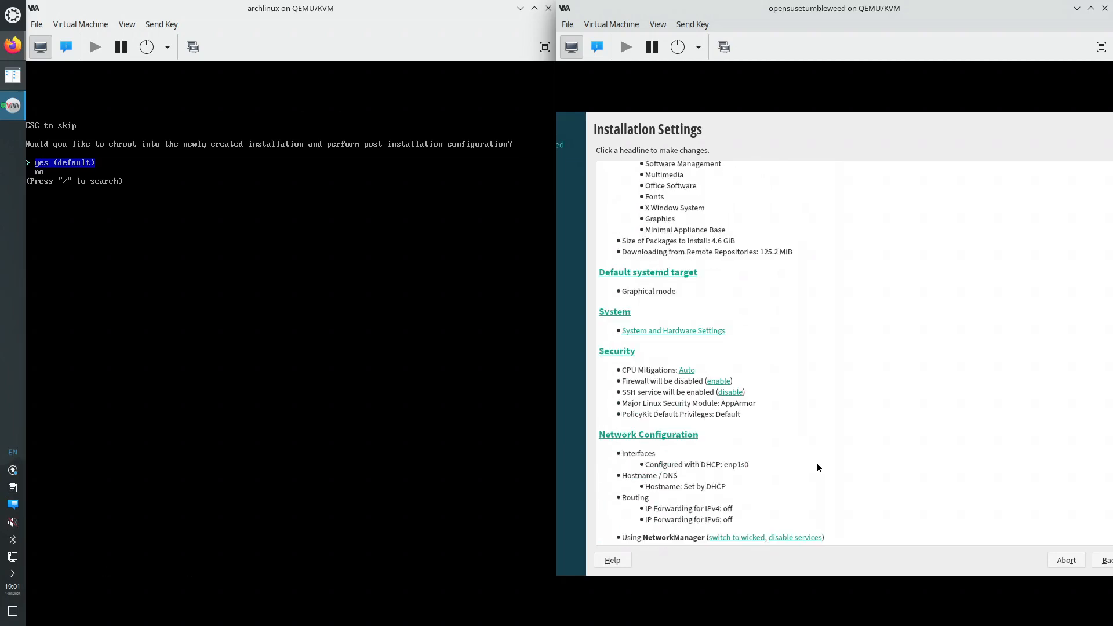
{"action": "left_click_drag", "start_coordinate": [1056, 623], "coordinate": [1104, 623]}
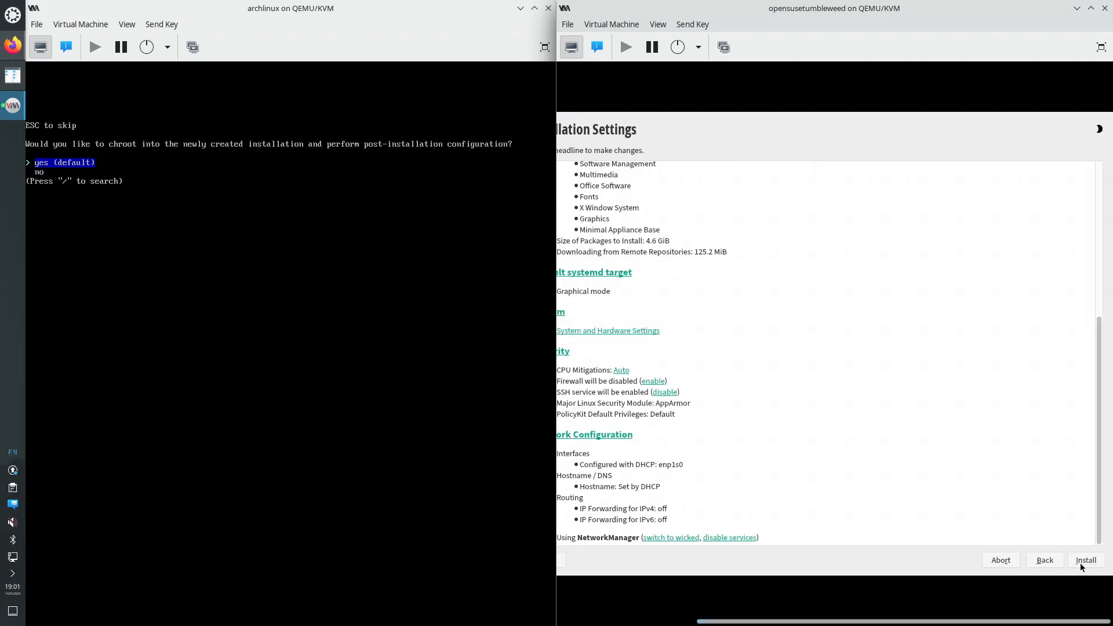
{"action": "left_click", "coordinate": [1080, 561]}
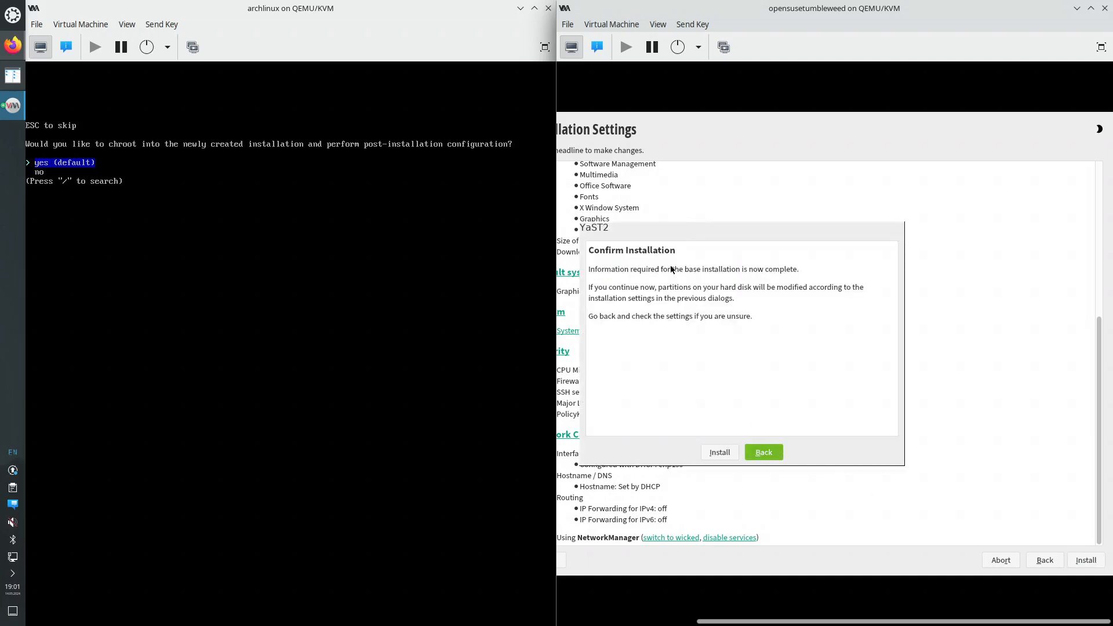
{"action": "left_click", "coordinate": [719, 452]}
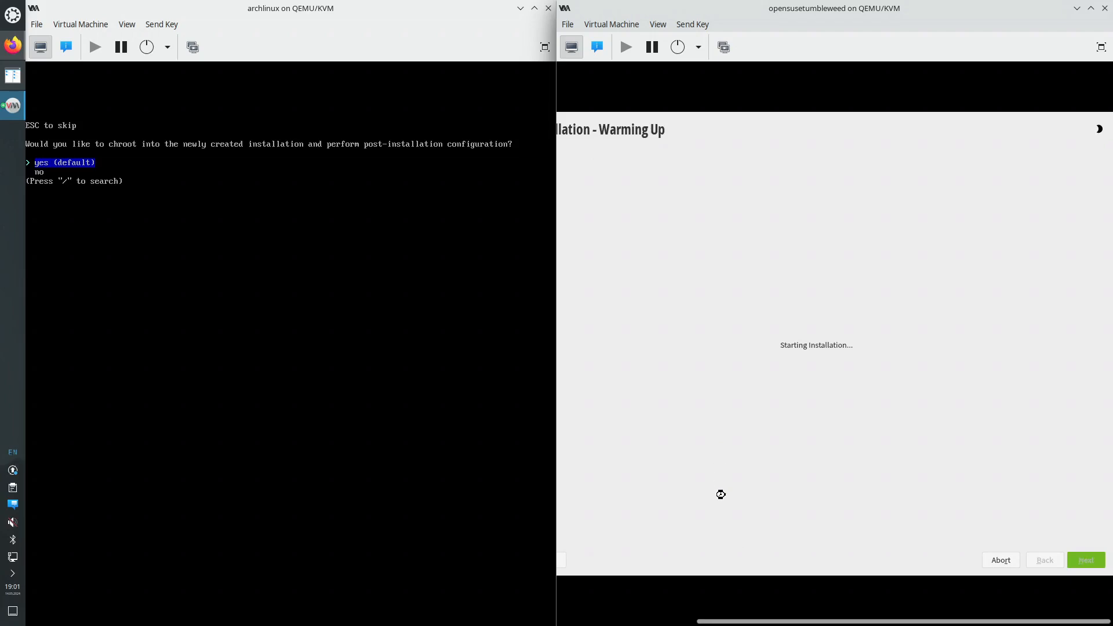
{"action": "left_click_drag", "start_coordinate": [731, 620], "coordinate": [698, 621]}
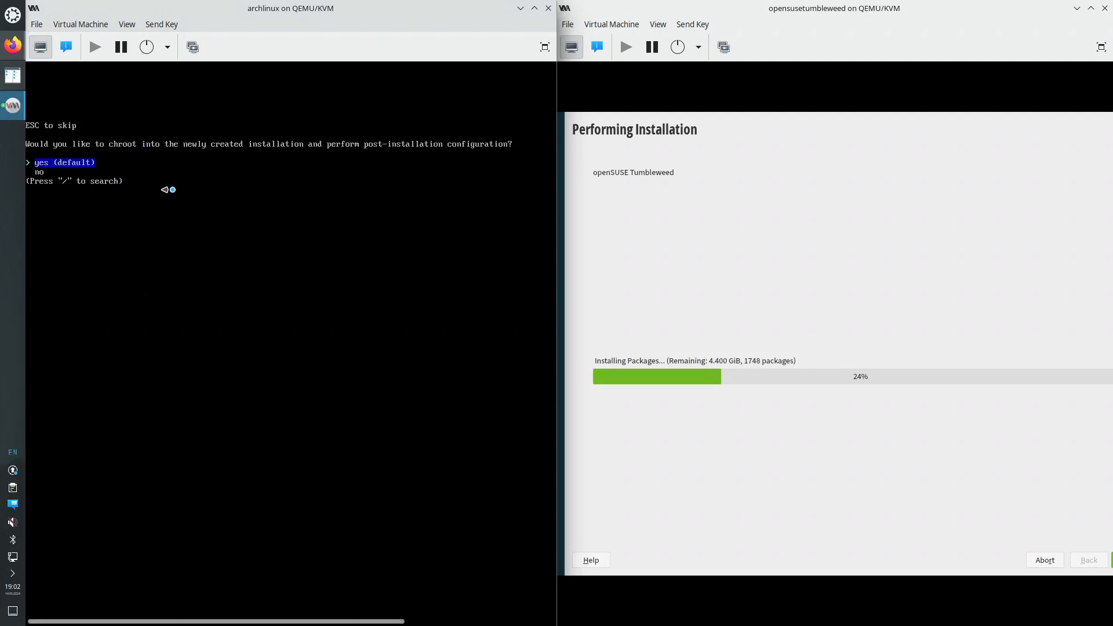
Decline chrooting into the new Arch Linux installation and dismiss the KDE wallet password request
{"action": "key", "text": "Down"}
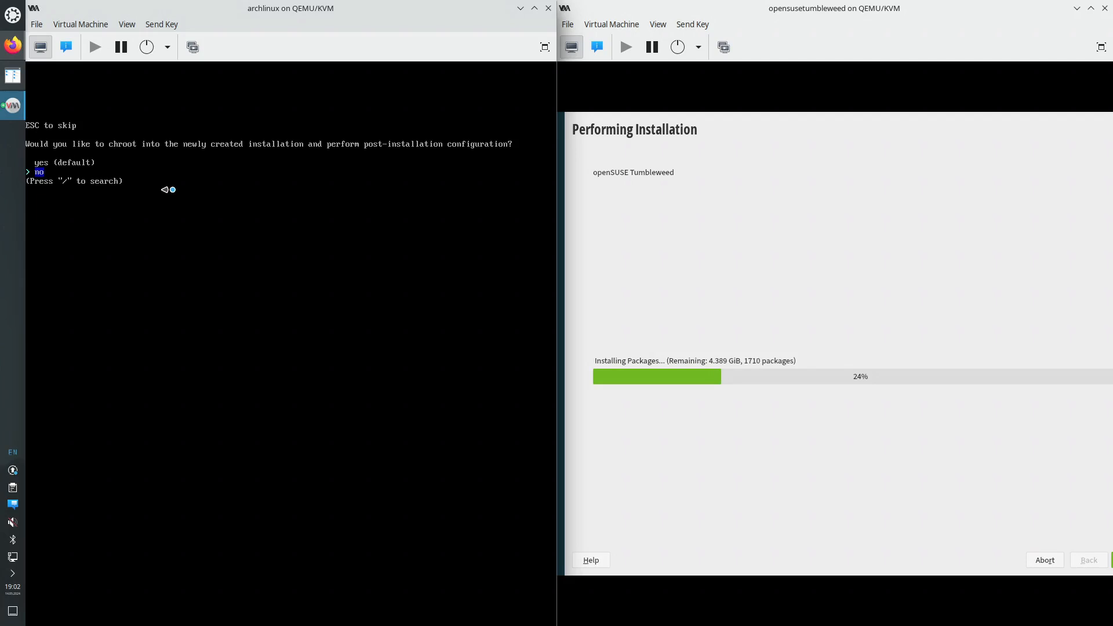
{"action": "key", "text": "Return"}
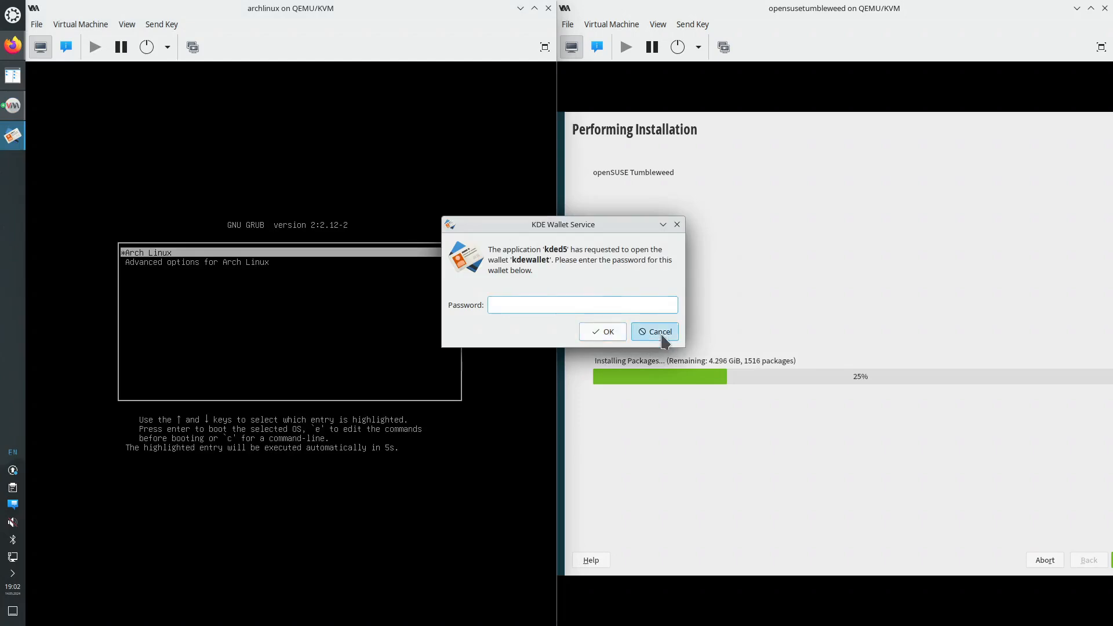
{"action": "left_click", "coordinate": [661, 335]}
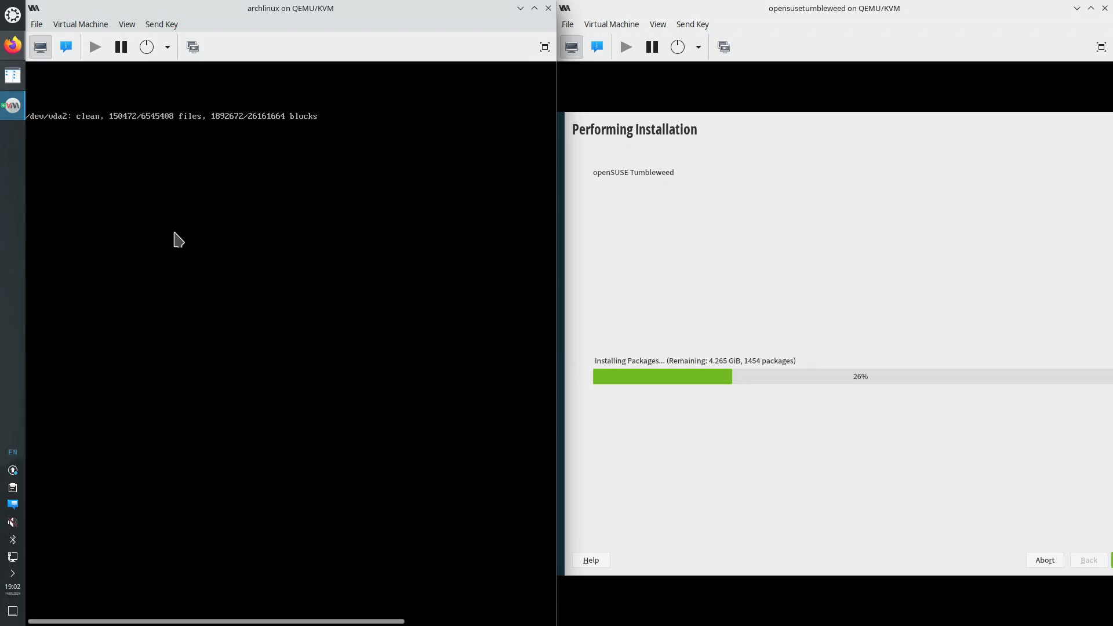
Check the archlinux virtual machine's boot device order and CD-ROM media, then return to its console
{"action": "left_click", "coordinate": [67, 49]}
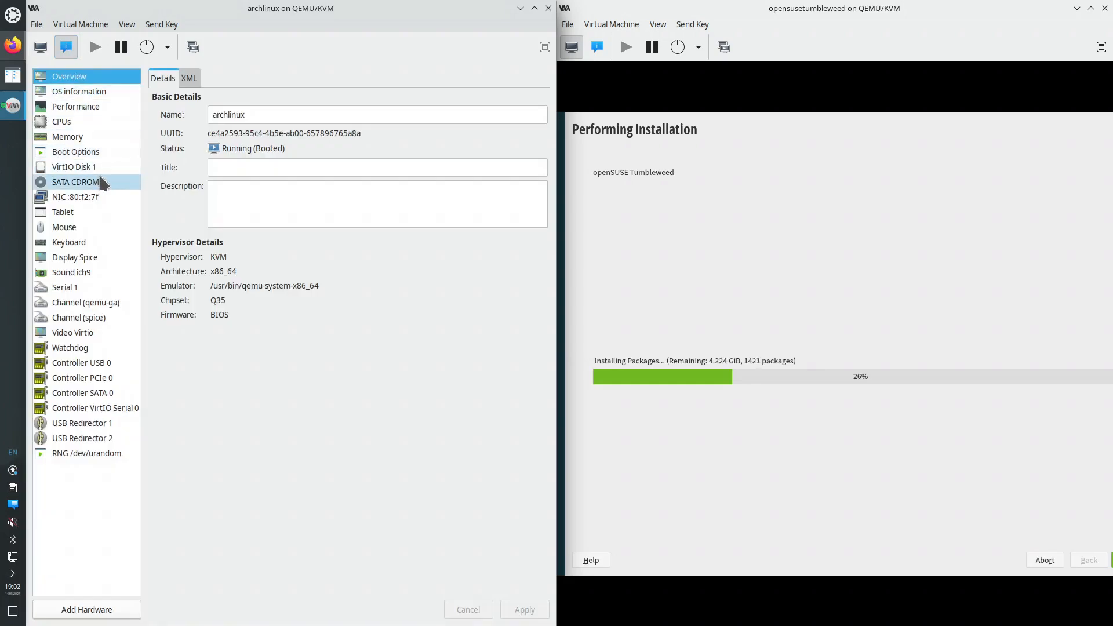
{"action": "left_click", "coordinate": [93, 153]}
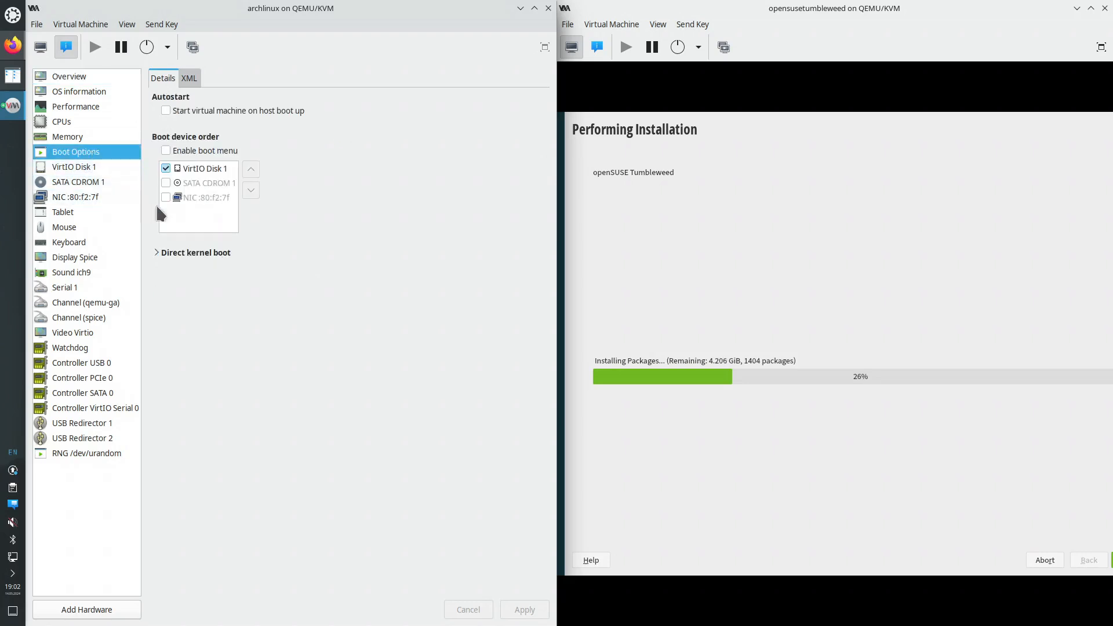
{"action": "left_click", "coordinate": [97, 186]}
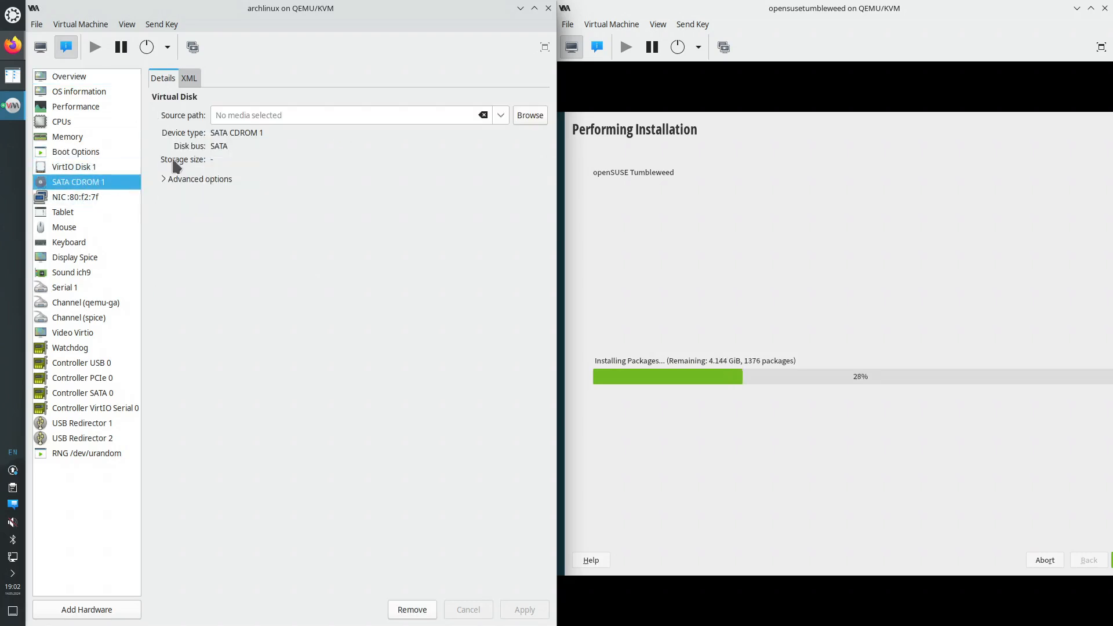
{"action": "left_click", "coordinate": [46, 48]}
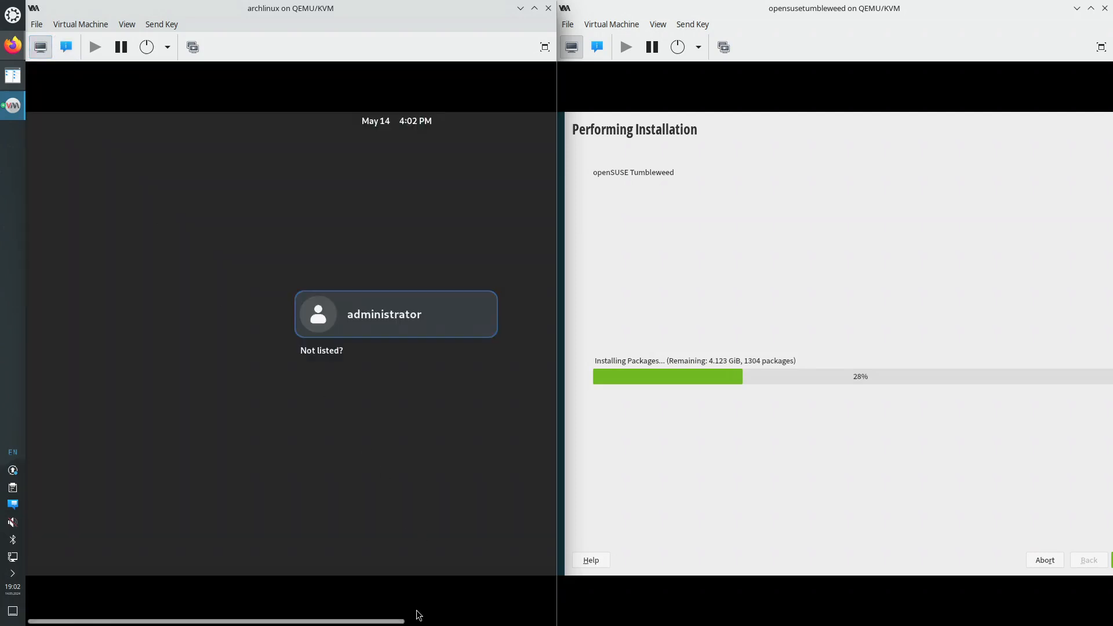
{"action": "left_click_drag", "start_coordinate": [352, 623], "coordinate": [464, 622]}
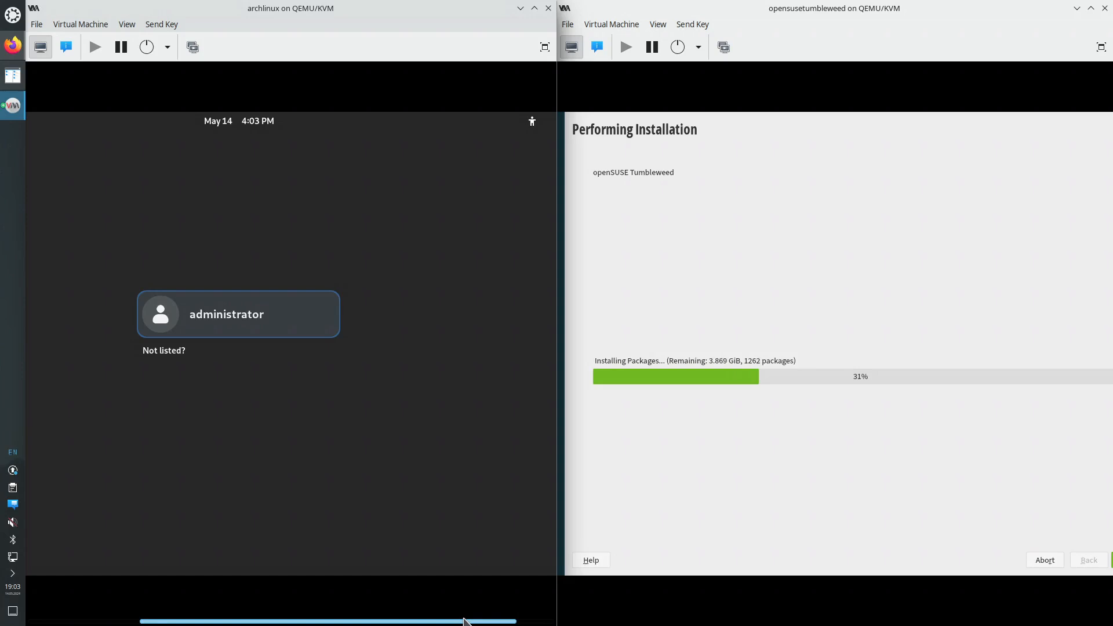
{"action": "left_click_drag", "start_coordinate": [464, 621], "coordinate": [417, 620]}
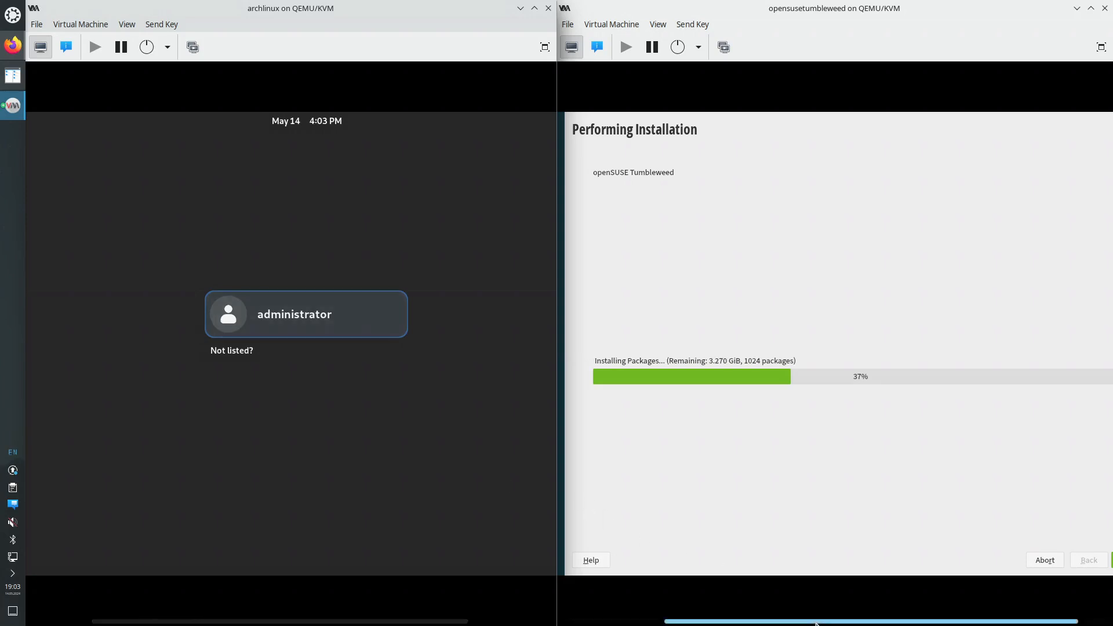
{"action": "mouse_move", "coordinate": [818, 622]}
{"action": "left_mouse_down"}
{"action": "mouse_move", "coordinate": [851, 623]}
{"action": "mouse_move", "coordinate": [816, 622]}
{"action": "left_mouse_up"}
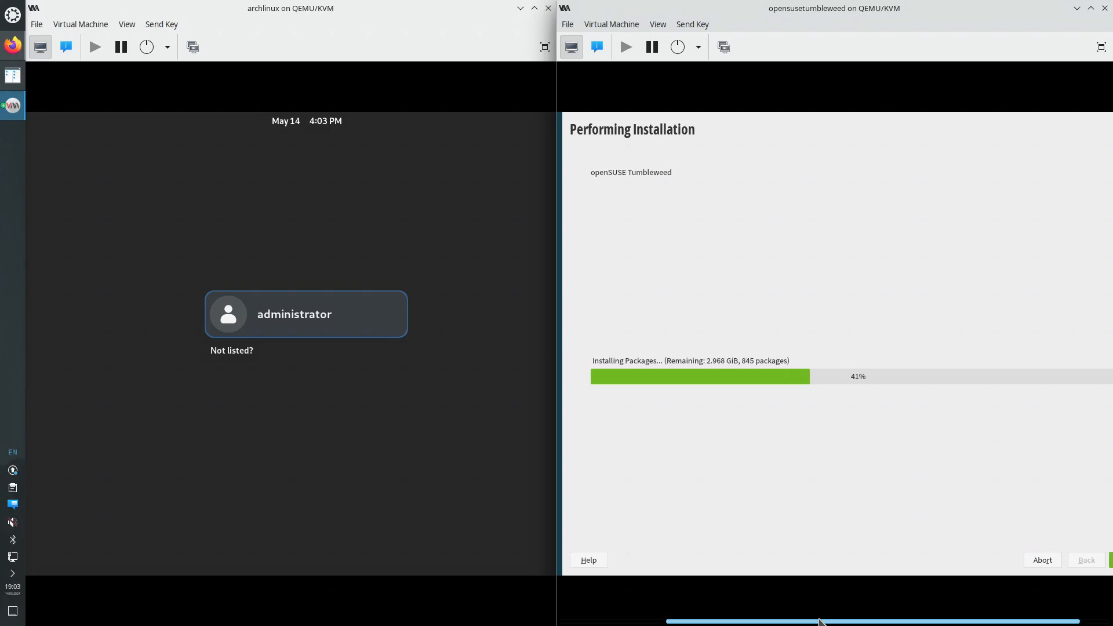
{"action": "left_click_drag", "start_coordinate": [814, 624], "coordinate": [860, 623]}
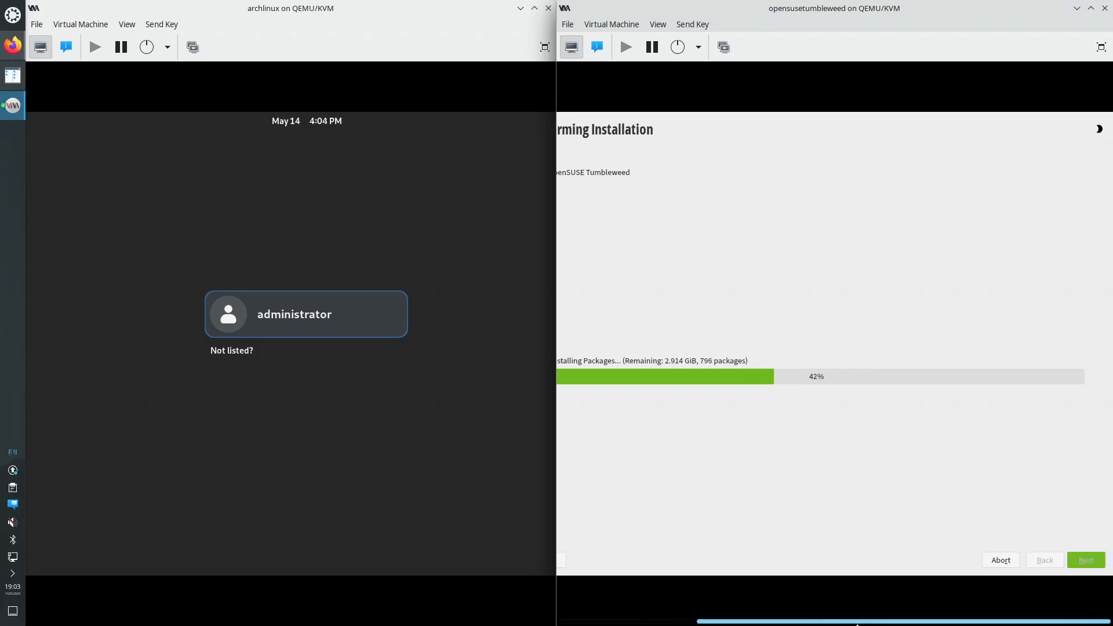
{"action": "mouse_move", "coordinate": [861, 624]}
{"action": "left_mouse_down"}
{"action": "mouse_move", "coordinate": [829, 622]}
{"action": "mouse_move", "coordinate": [853, 623]}
{"action": "left_mouse_up"}
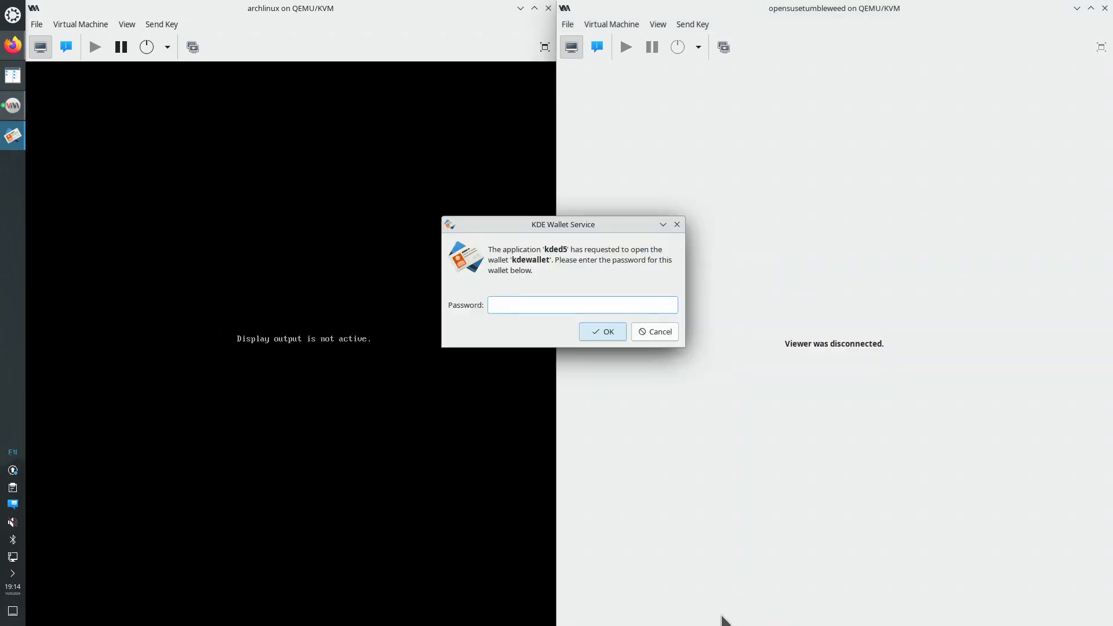
Cancel the KDE wallet password request and boot the installed openSUSE Tumbleweed from its boot menu
{"action": "left_click", "coordinate": [658, 327]}
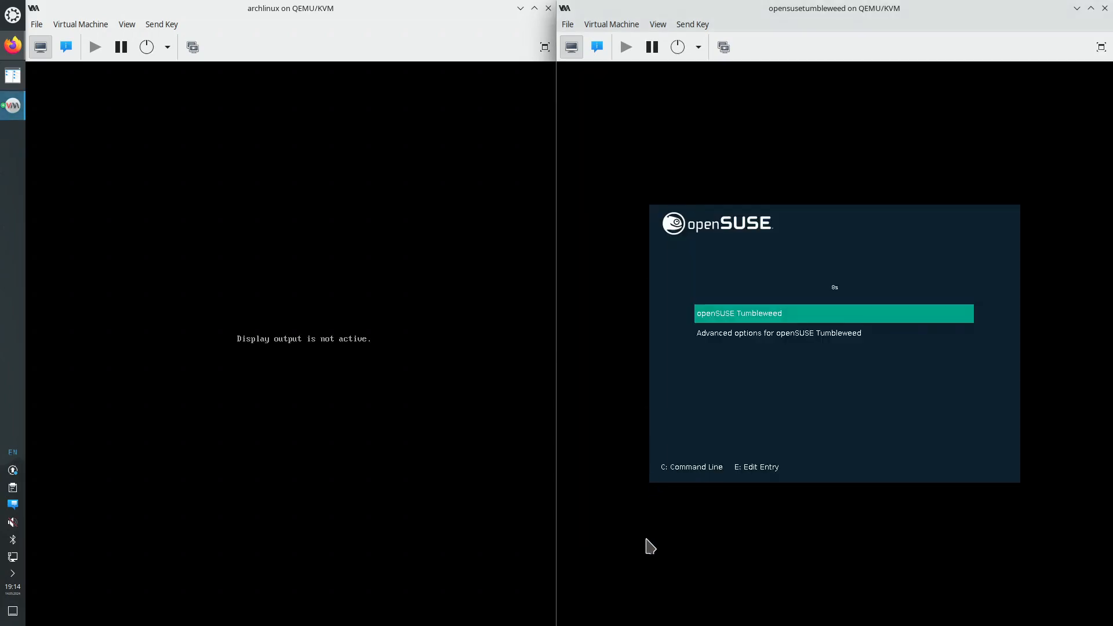
{"action": "left_click", "coordinate": [775, 302]}
{"action": "key", "text": "Return"}
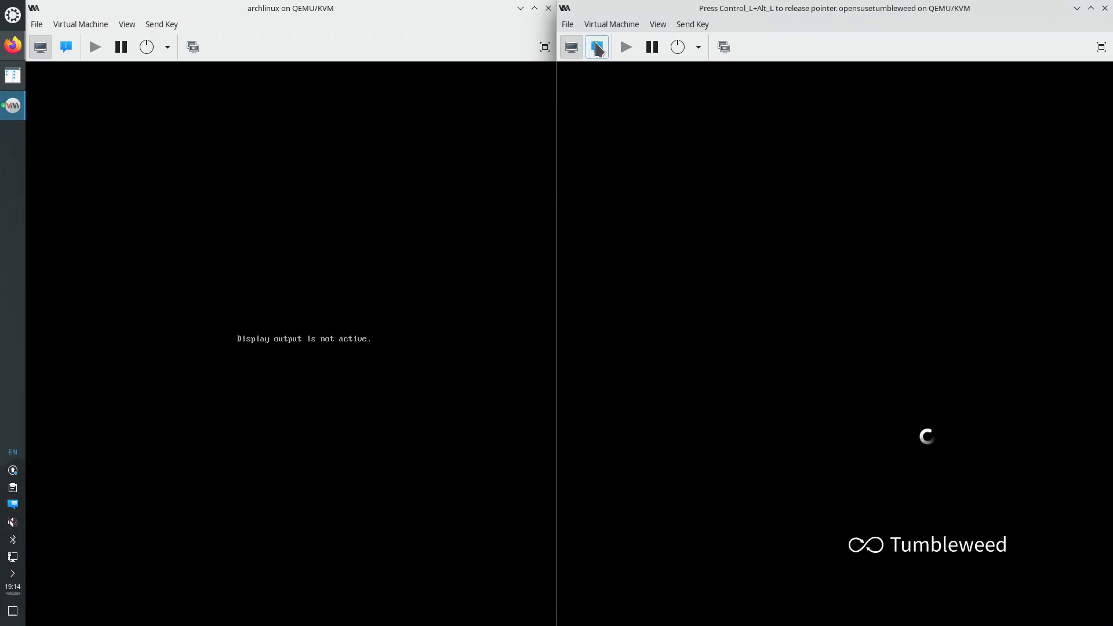
Check the opensusetumbleweed virtual machine's CD-ROM media and boot device order, then return to its console
{"action": "left_click", "coordinate": [597, 47]}
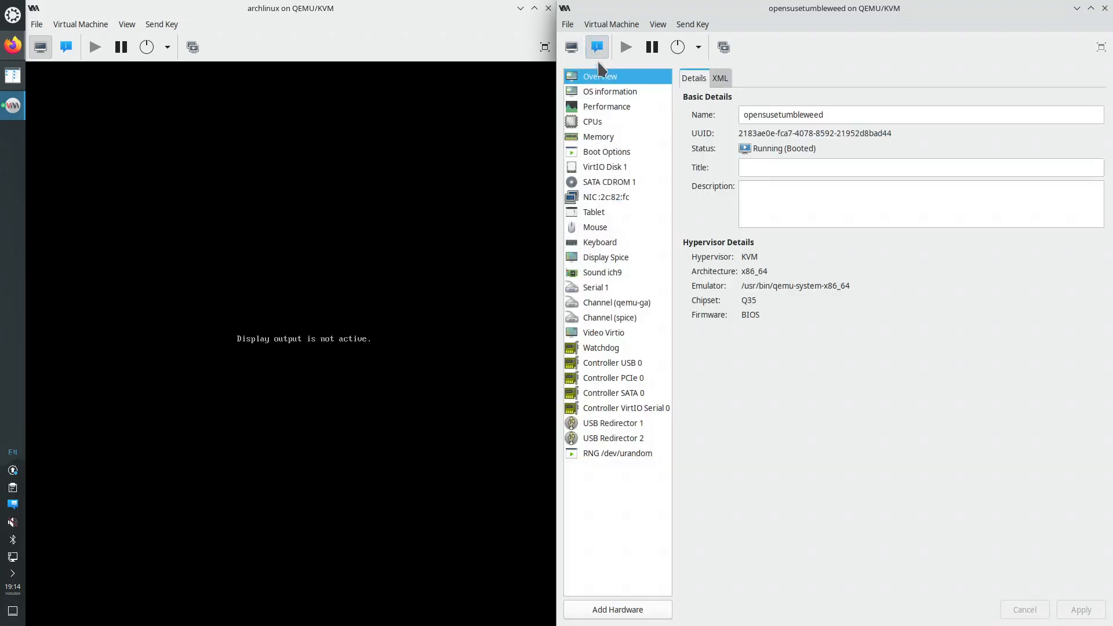
{"action": "left_click", "coordinate": [649, 183]}
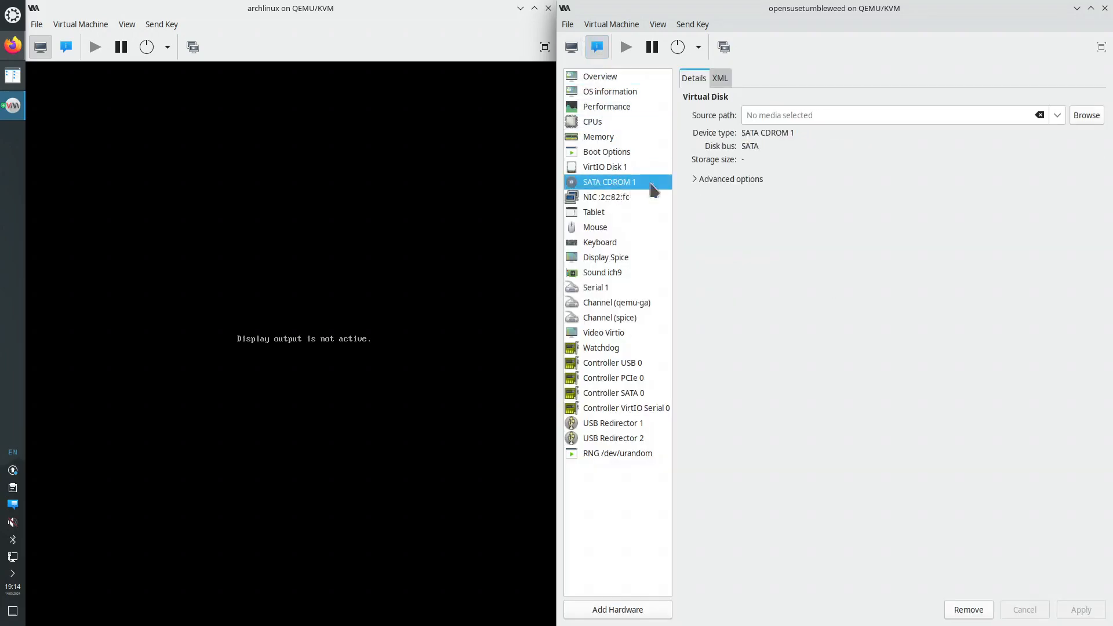
{"action": "left_click", "coordinate": [619, 152]}
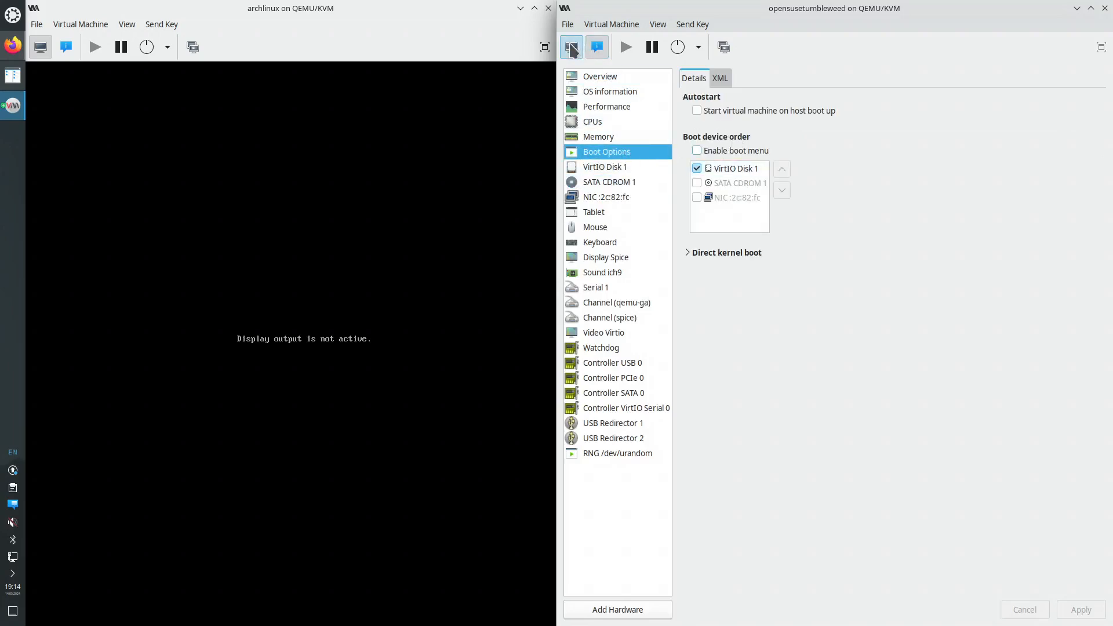
{"action": "left_click", "coordinate": [572, 47]}
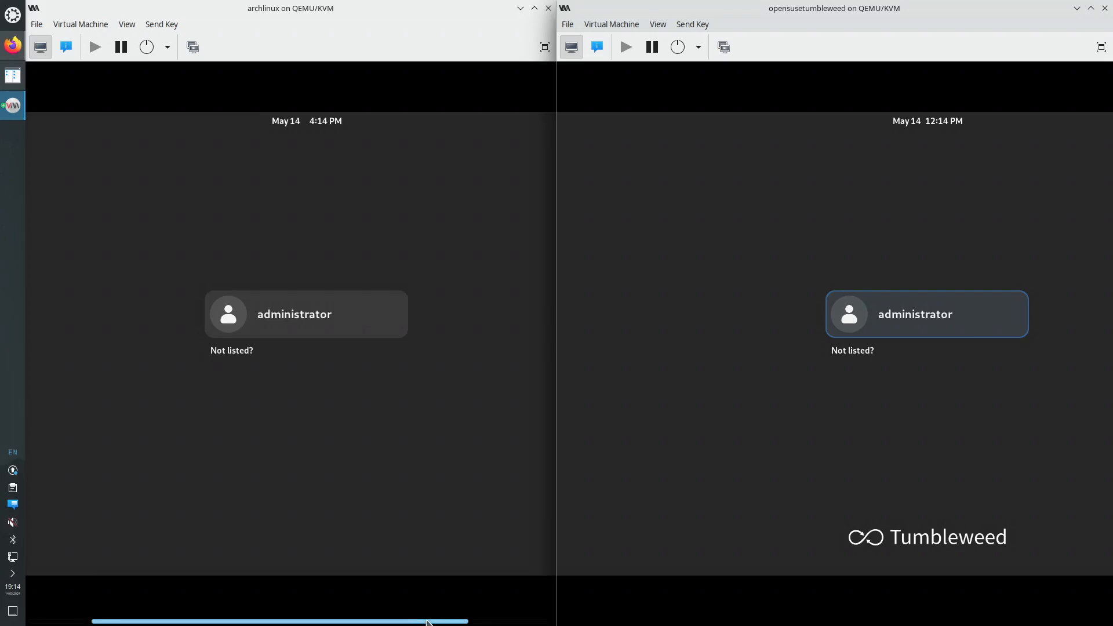
Select the administrator account on the Arch Linux login screen and enter the account password
{"action": "left_click_drag", "start_coordinate": [746, 621], "coordinate": [832, 617]}
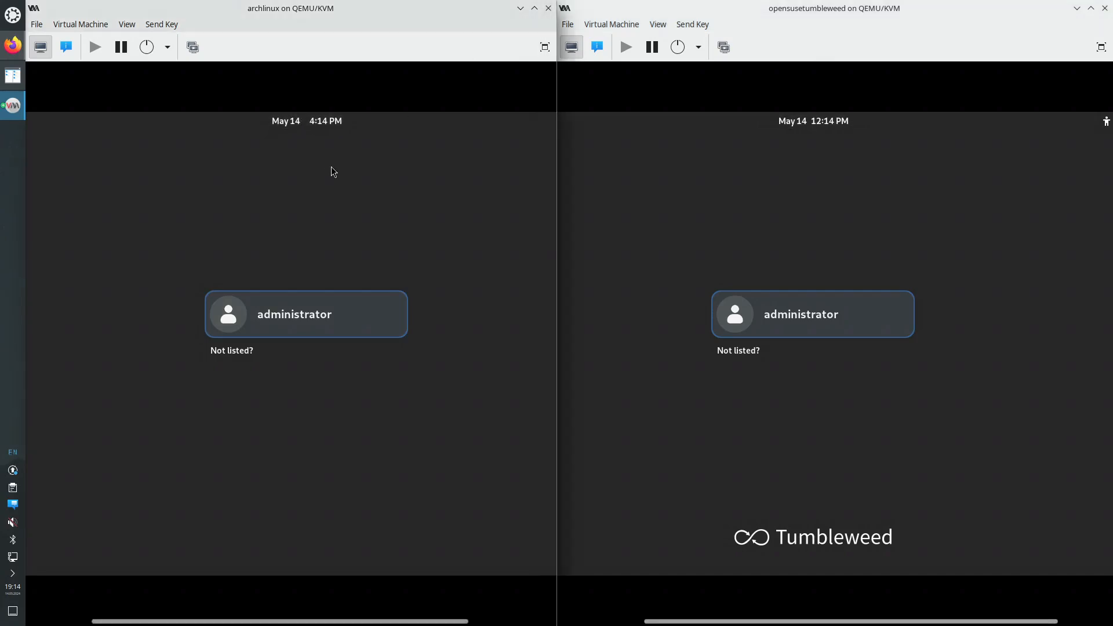
{"action": "left_click", "coordinate": [290, 316]}
{"action": "type", "text": "****"}
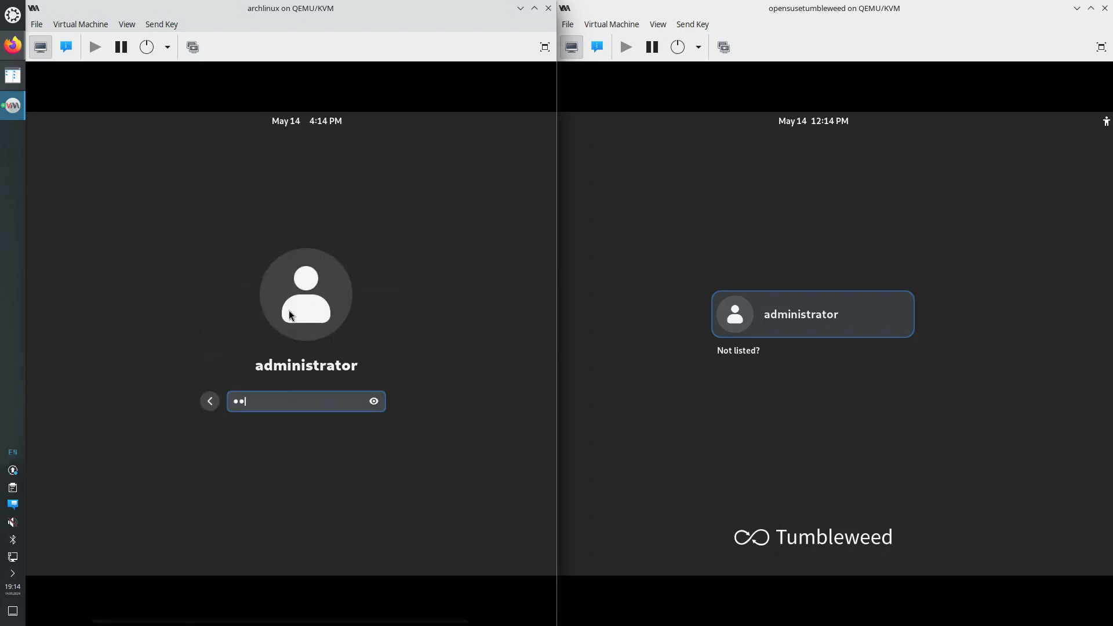
Log in to the administrator accounts on the Arch Linux and openSUSE Tumbleweed virtual machines with the account passwords
{"action": "key", "text": "Return"}
{"action": "left_click", "coordinate": [778, 314]}
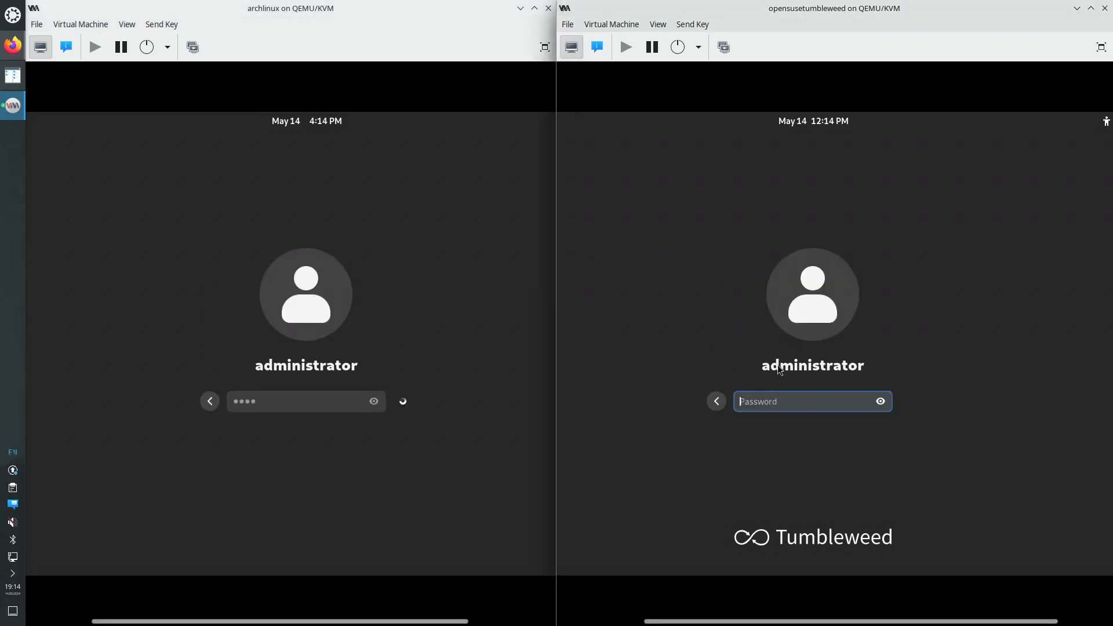
{"action": "type", "text": "**"}
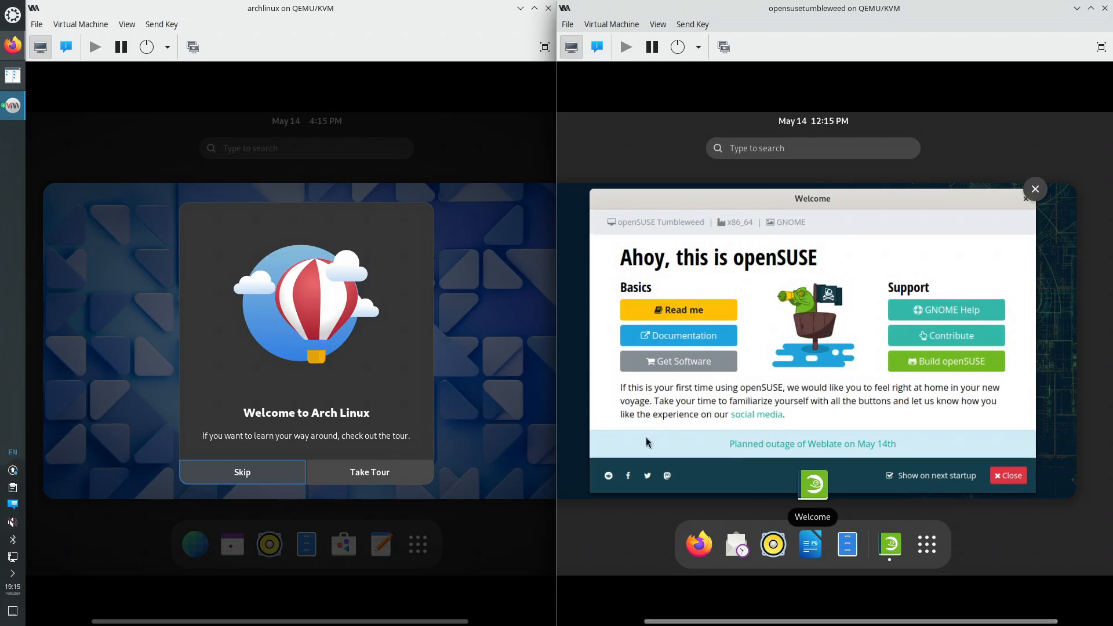
Bring the openSUSE Welcome window to the desktop and start the welcome tour on Arch Linux
{"action": "left_click", "coordinate": [829, 373]}
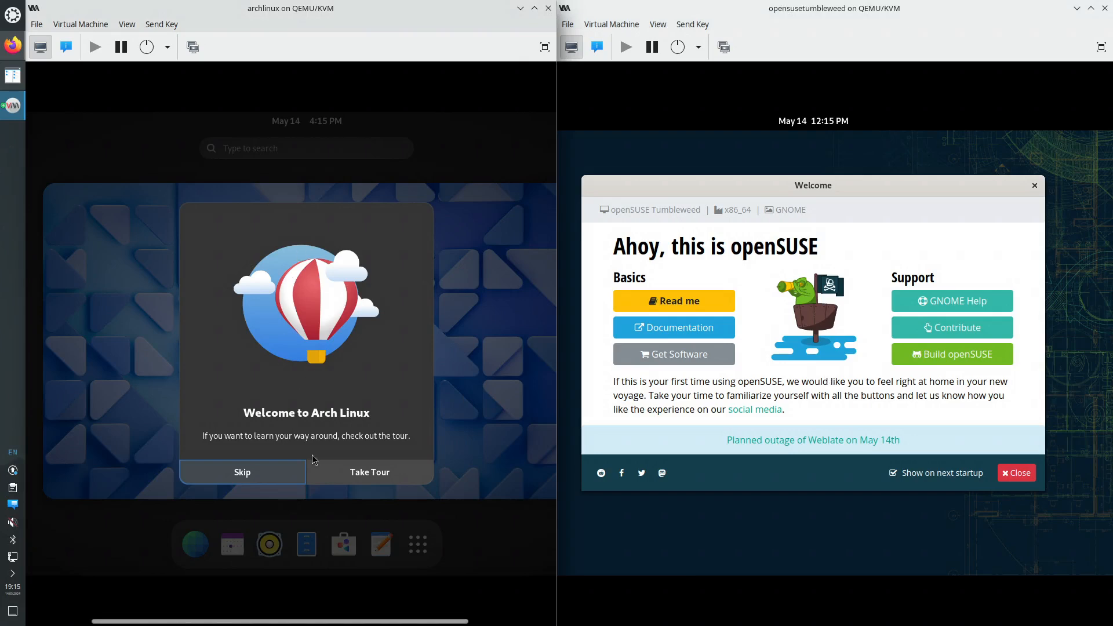
{"action": "left_click", "coordinate": [371, 472]}
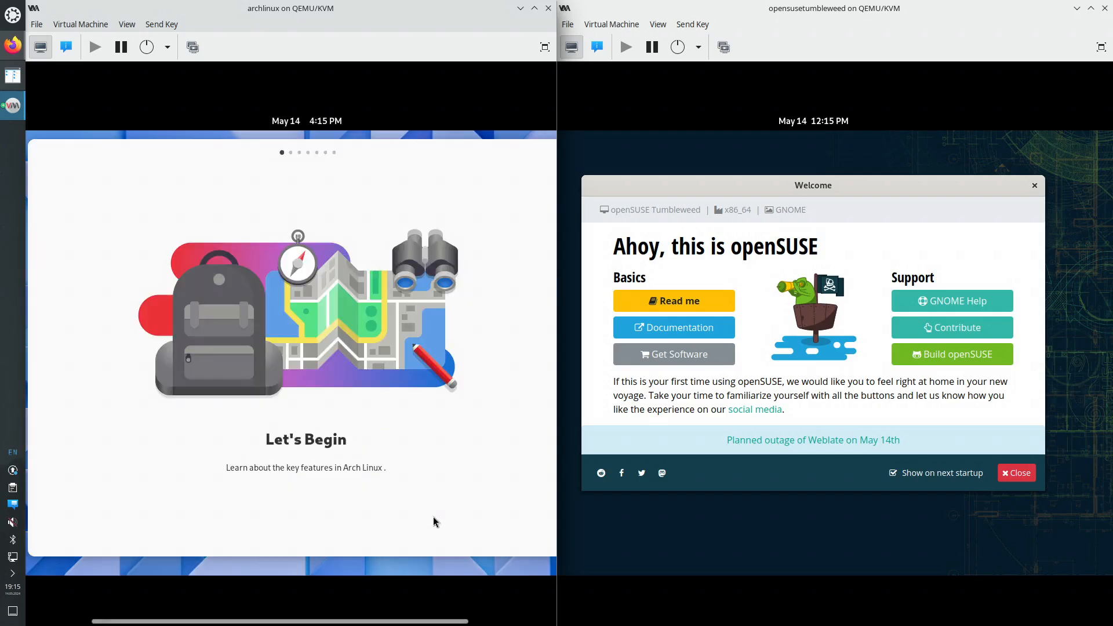
{"action": "mouse_move", "coordinate": [455, 621]}
{"action": "left_mouse_down"}
{"action": "mouse_move", "coordinate": [495, 620]}
{"action": "mouse_move", "coordinate": [472, 619]}
{"action": "left_mouse_up"}
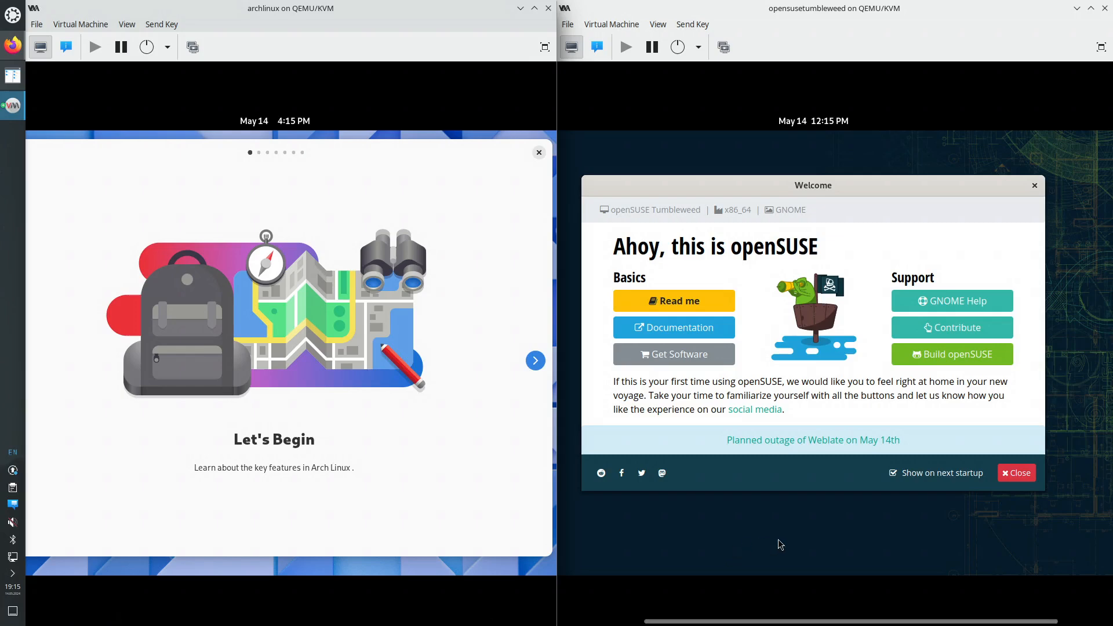
Stop the openSUSE Welcome window from showing on next startup and browse the featured apps through Get Software
{"action": "left_click", "coordinate": [892, 474]}
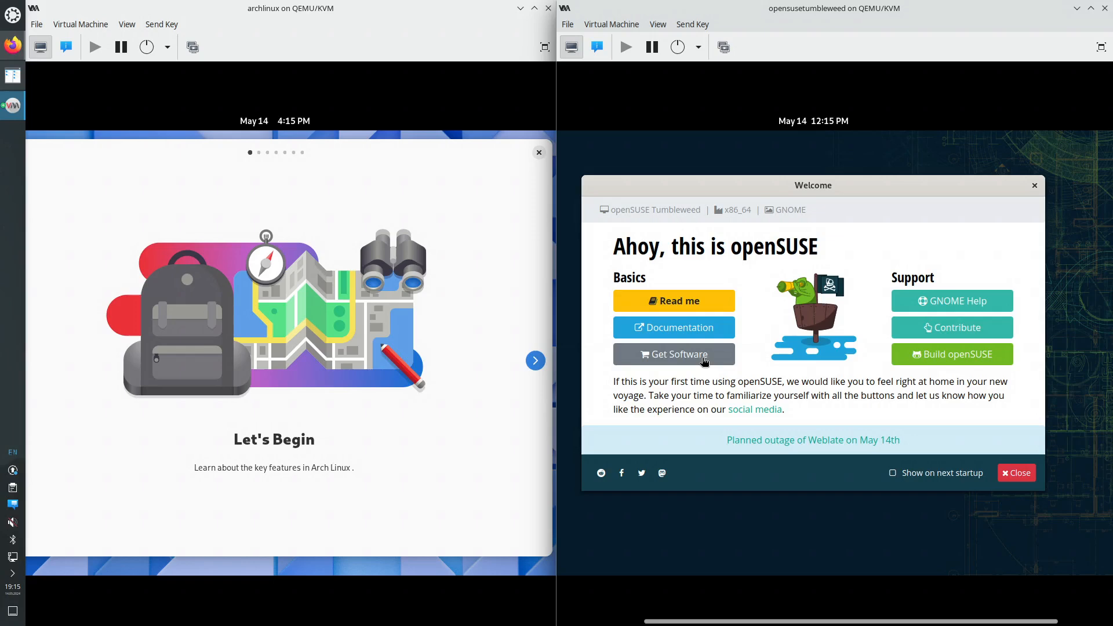
{"action": "left_click", "coordinate": [698, 358]}
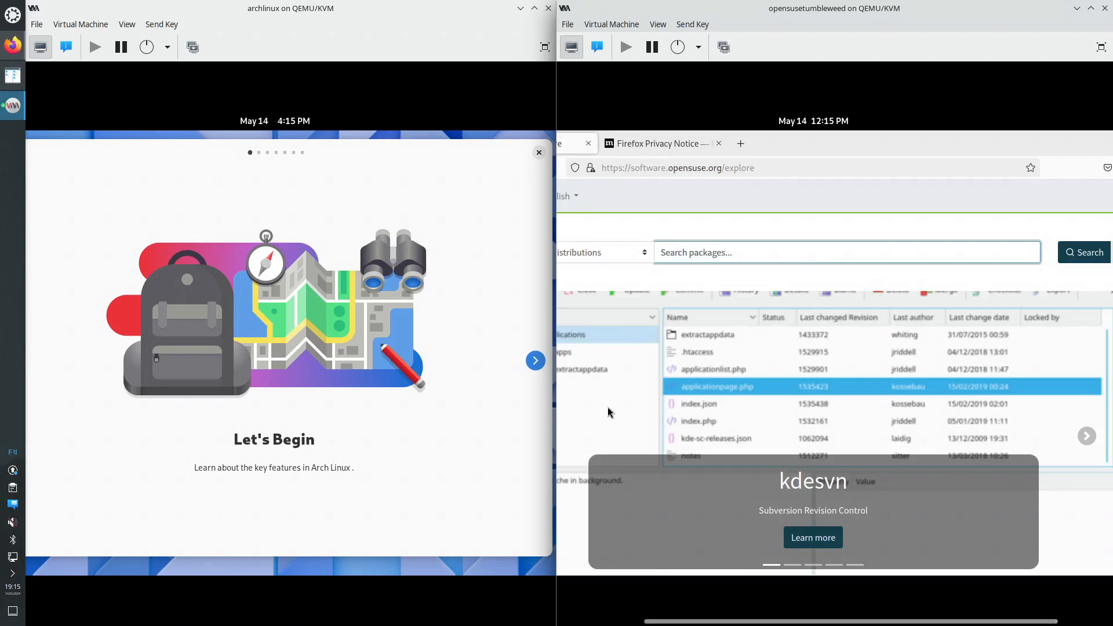
{"action": "left_click", "coordinate": [1085, 438]}
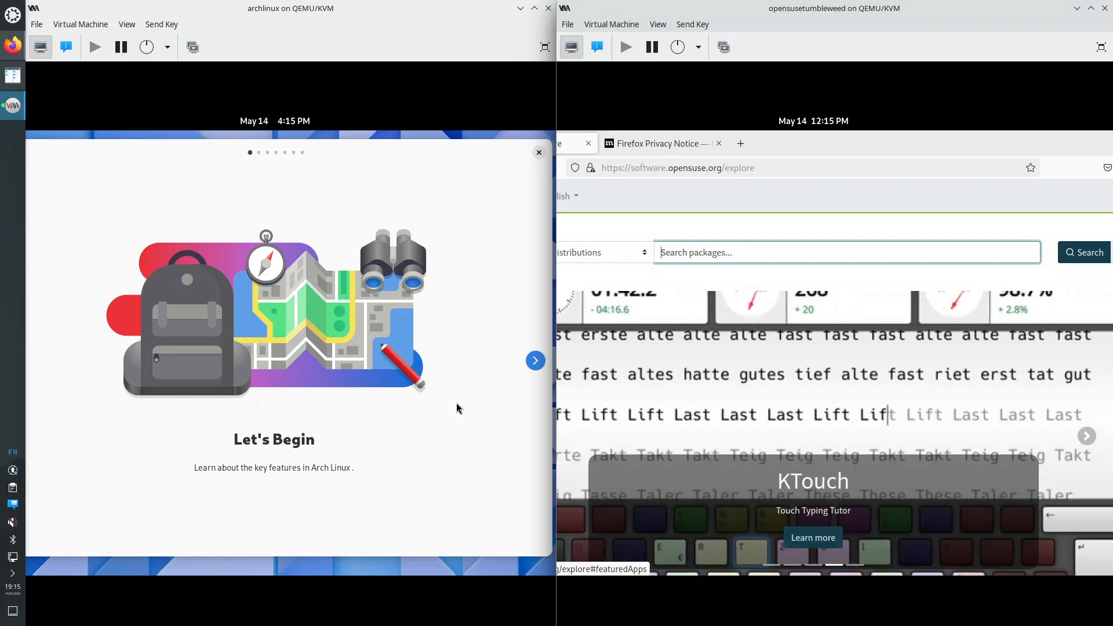
Go through all pages of the Arch Linux welcome tour and close it
{"action": "left_click", "coordinate": [534, 360]}
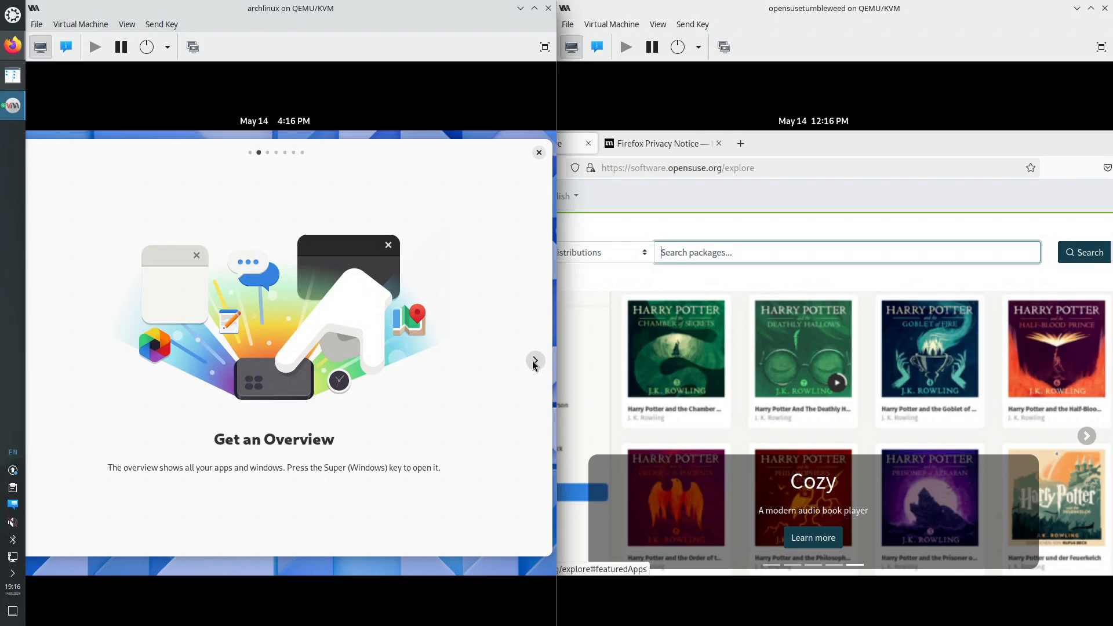
{"action": "left_click", "coordinate": [535, 360]}
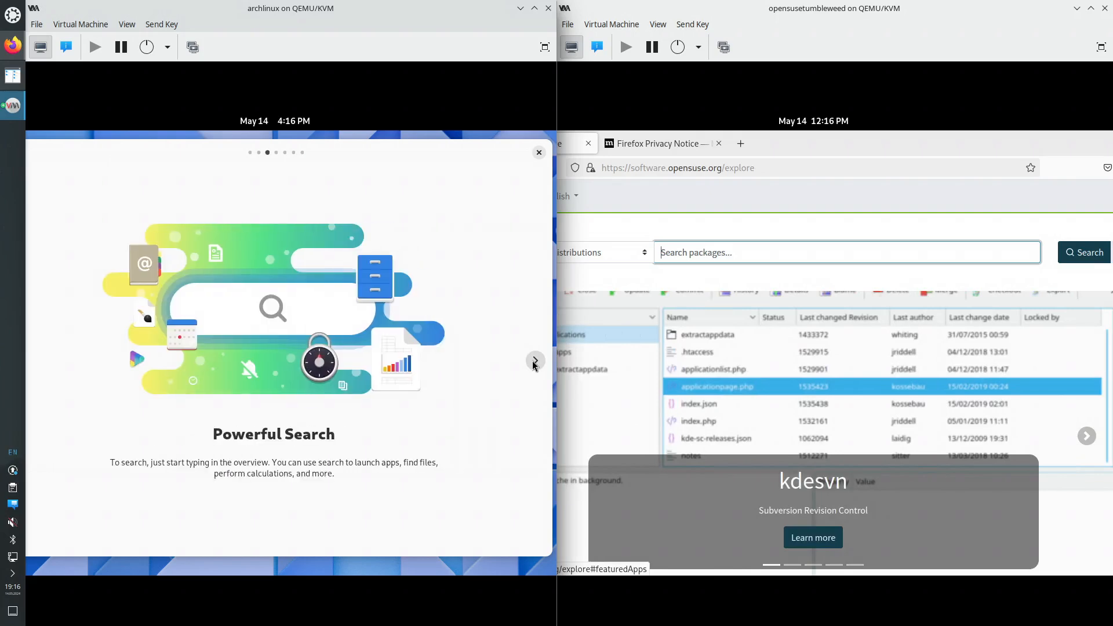
{"action": "left_click", "coordinate": [534, 362]}
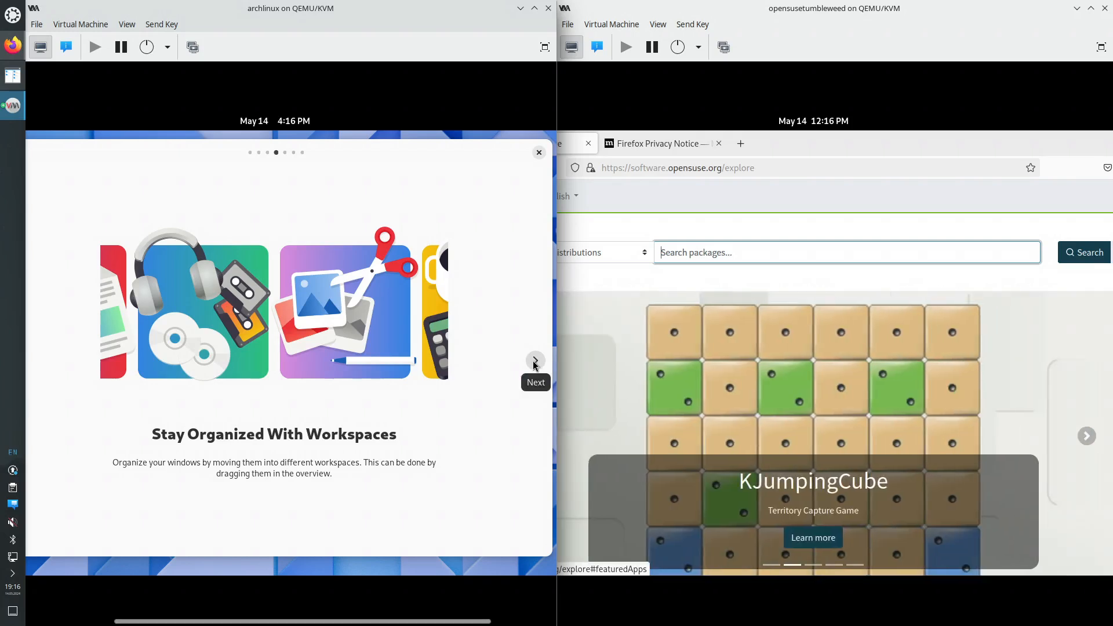
{"action": "left_click", "coordinate": [535, 363]}
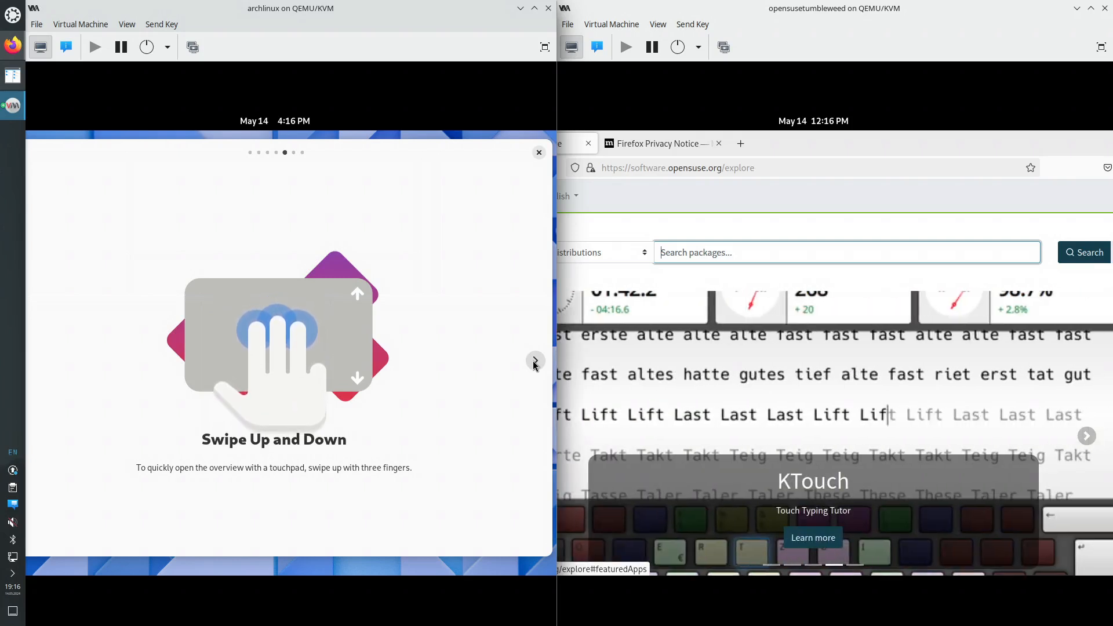
{"action": "left_click", "coordinate": [534, 362]}
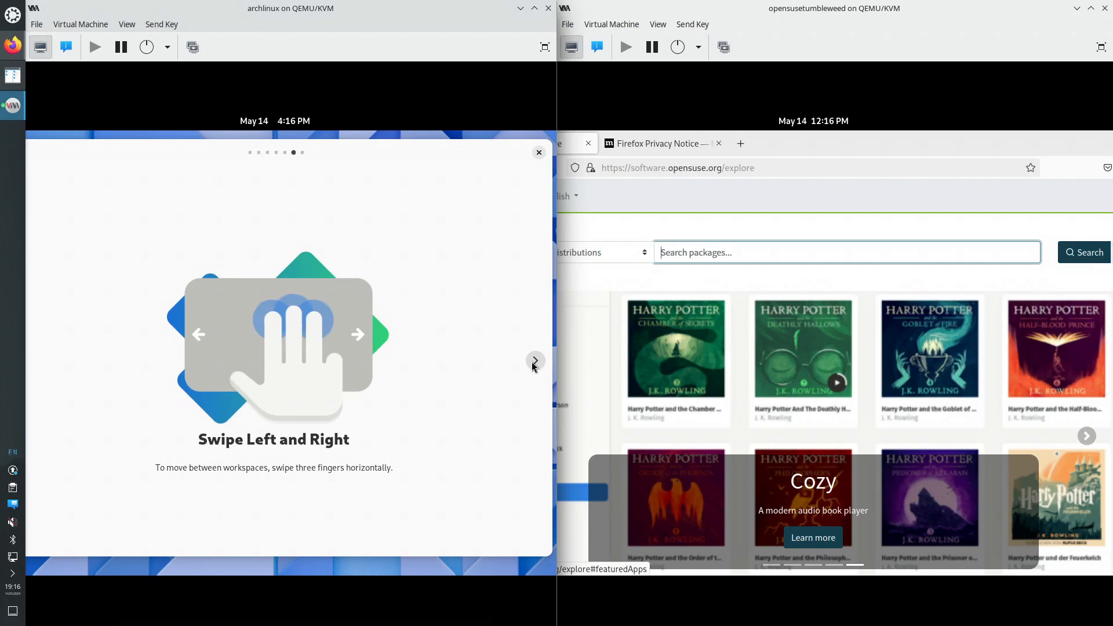
{"action": "left_click", "coordinate": [534, 362]}
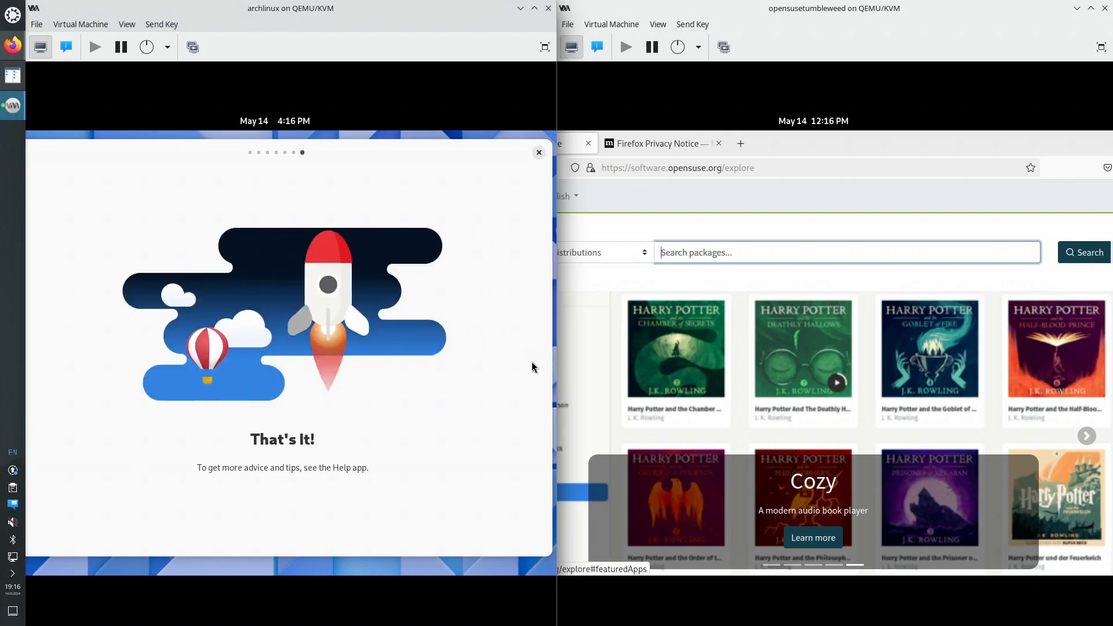
{"action": "left_click", "coordinate": [538, 153]}
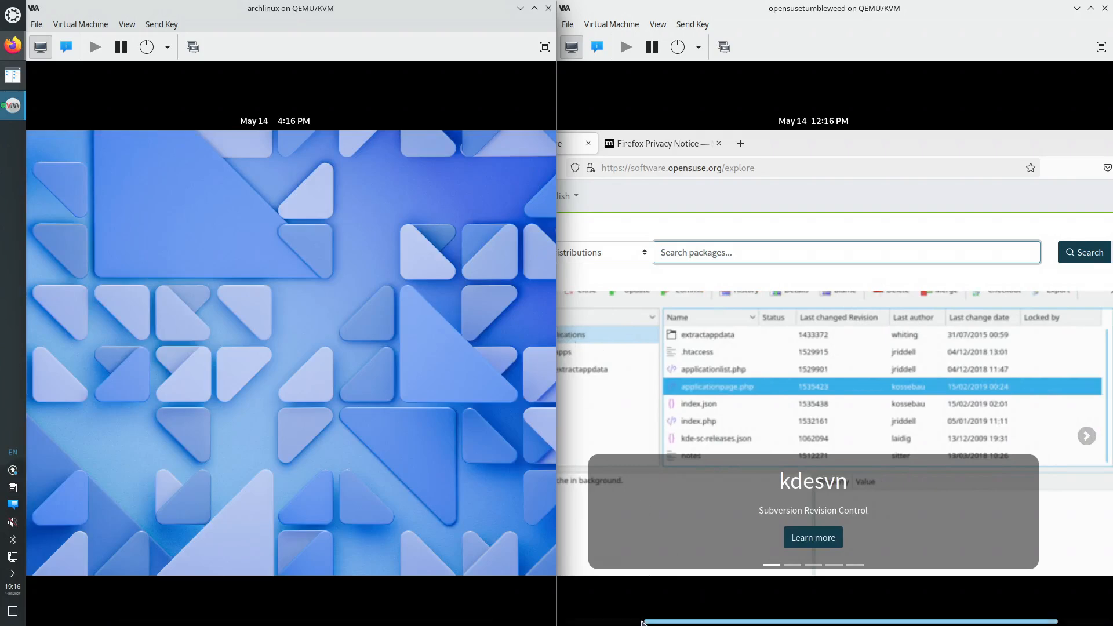
Close the browser and the Welcome window on openSUSE Tumbleweed
{"action": "left_click_drag", "start_coordinate": [665, 622], "coordinate": [570, 622]}
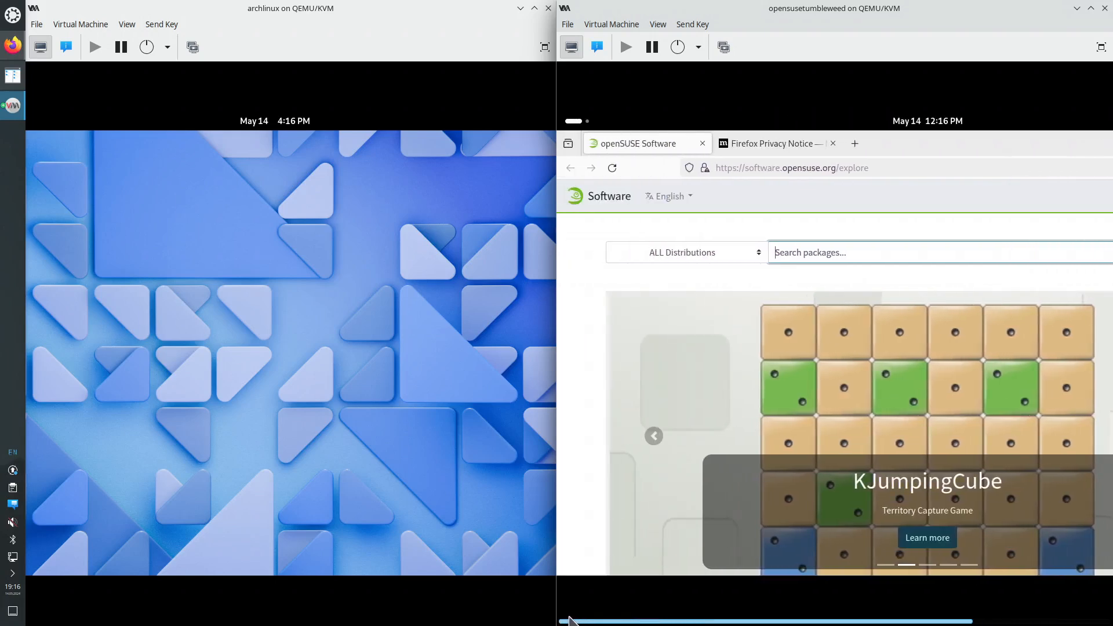
{"action": "left_click_drag", "start_coordinate": [570, 622], "coordinate": [858, 555]}
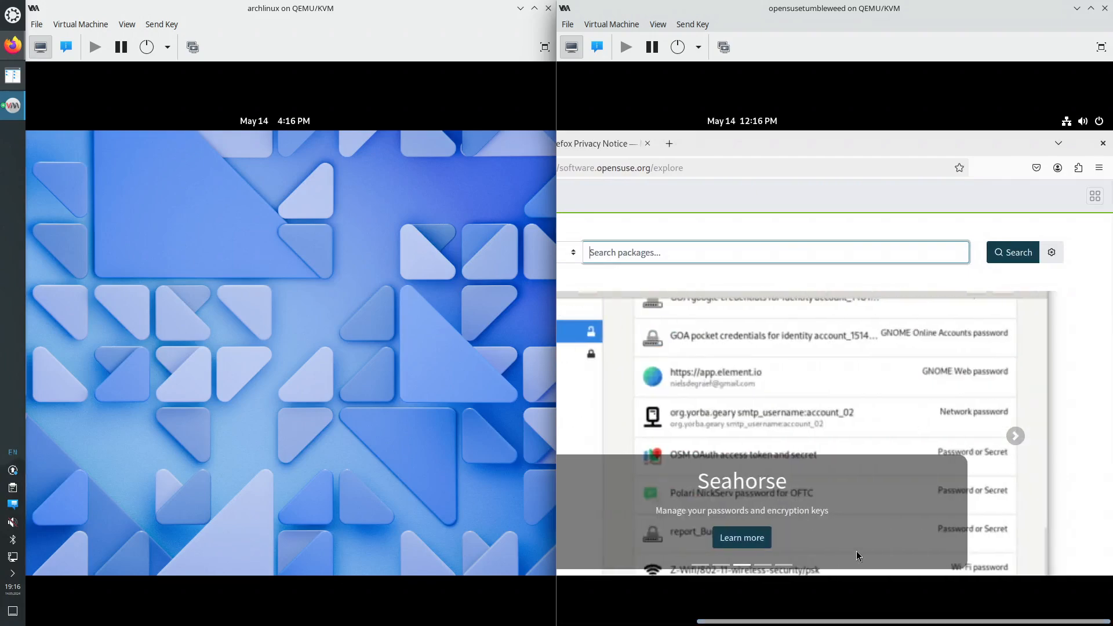
{"action": "left_click", "coordinate": [1102, 143]}
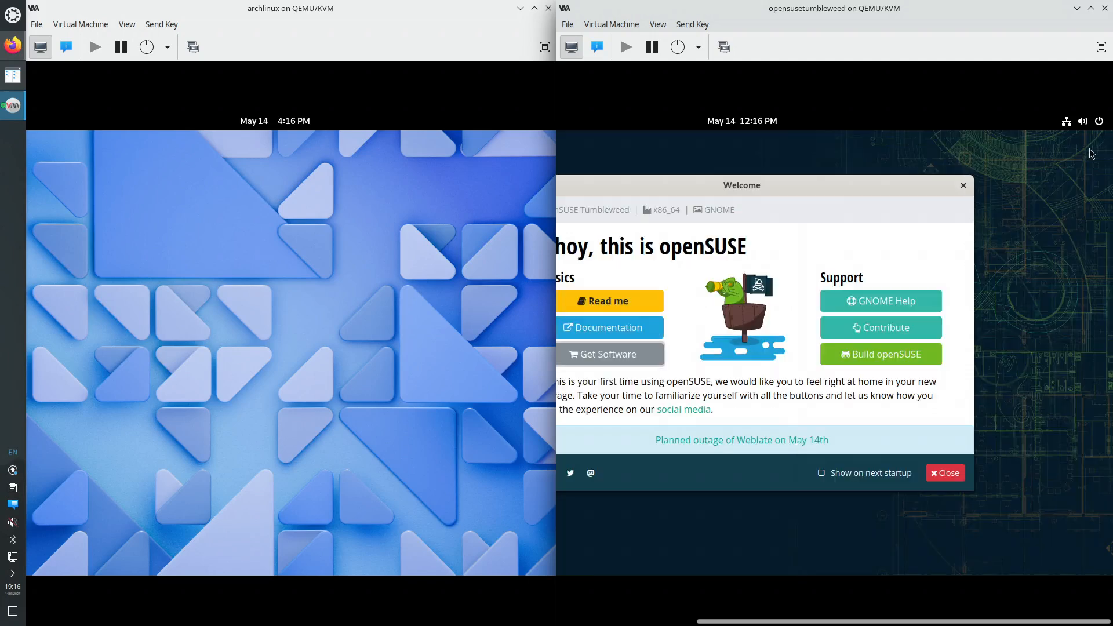
{"action": "left_click", "coordinate": [964, 186]}
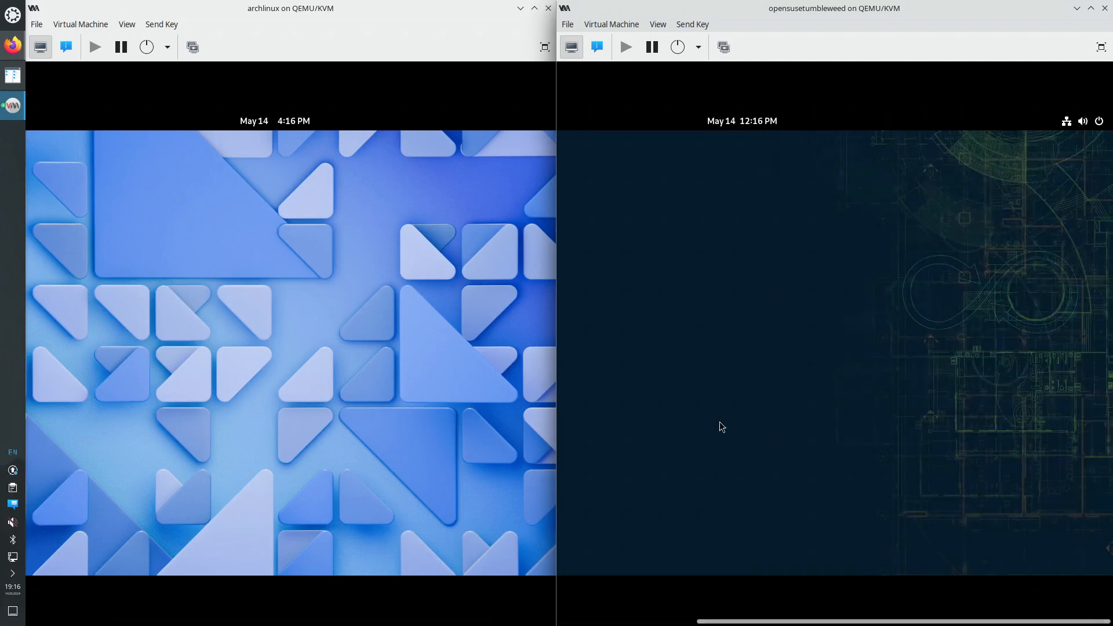
Find and open Terminal on openSUSE Tumbleweed and show its About information
{"action": "key", "text": "super"}
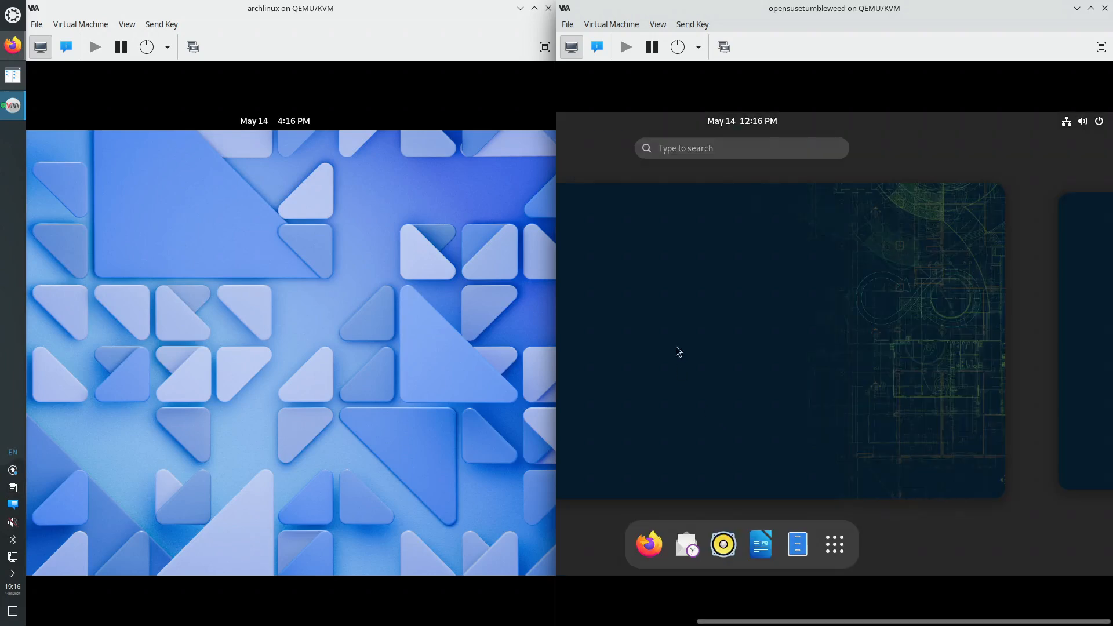
{"action": "type", "text": "term"}
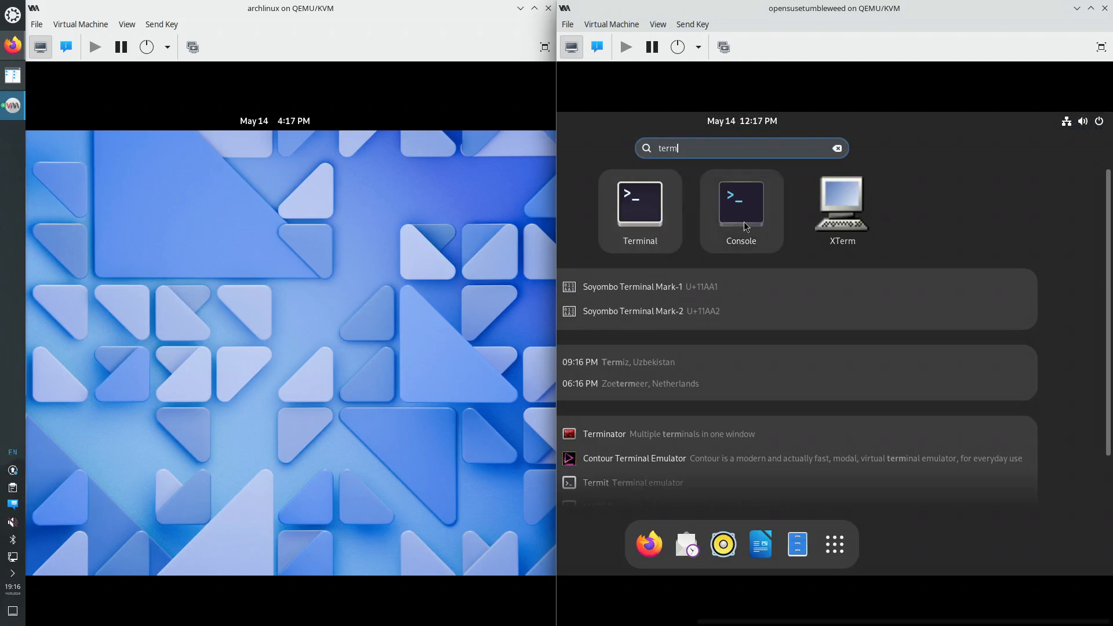
{"action": "left_click", "coordinate": [651, 217]}
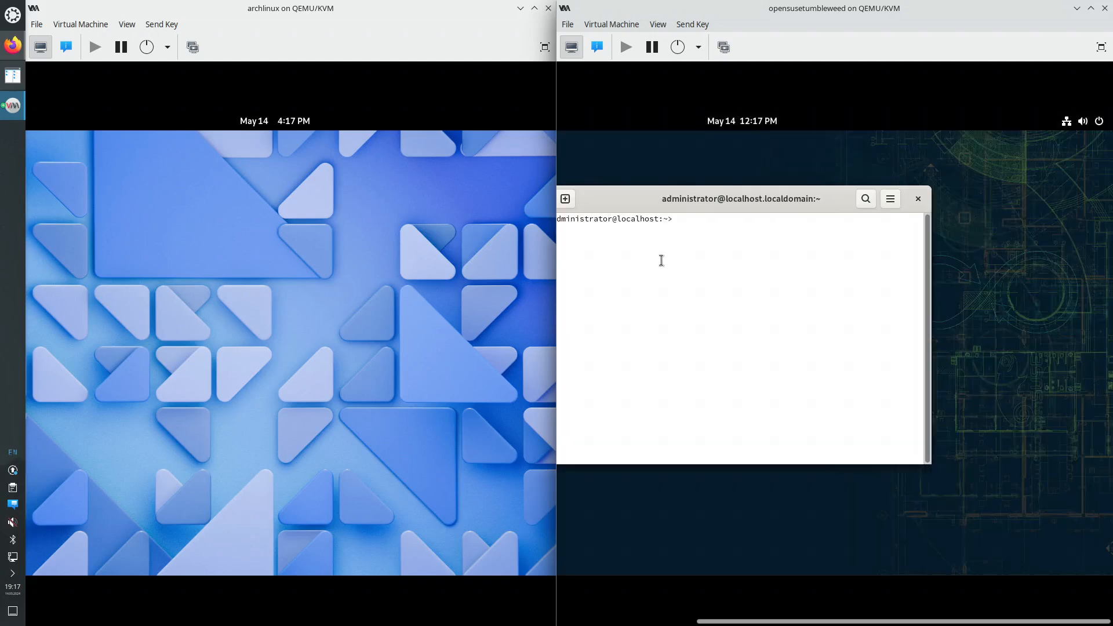
{"action": "left_click", "coordinate": [885, 204]}
{"action": "left_click", "coordinate": [835, 357]}
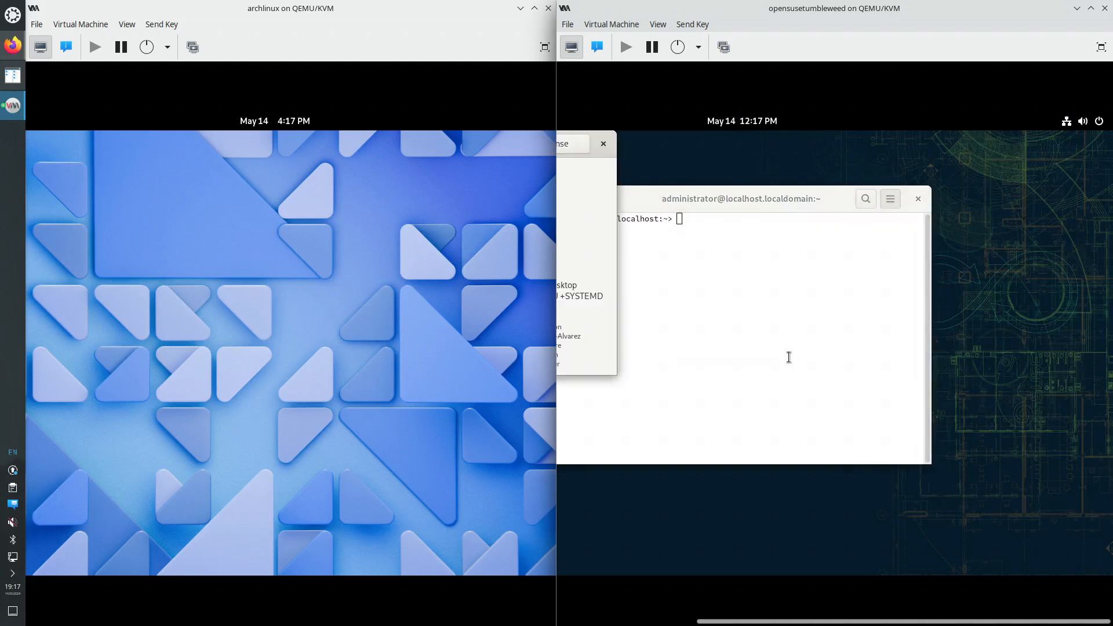
{"action": "left_click", "coordinate": [687, 622]}
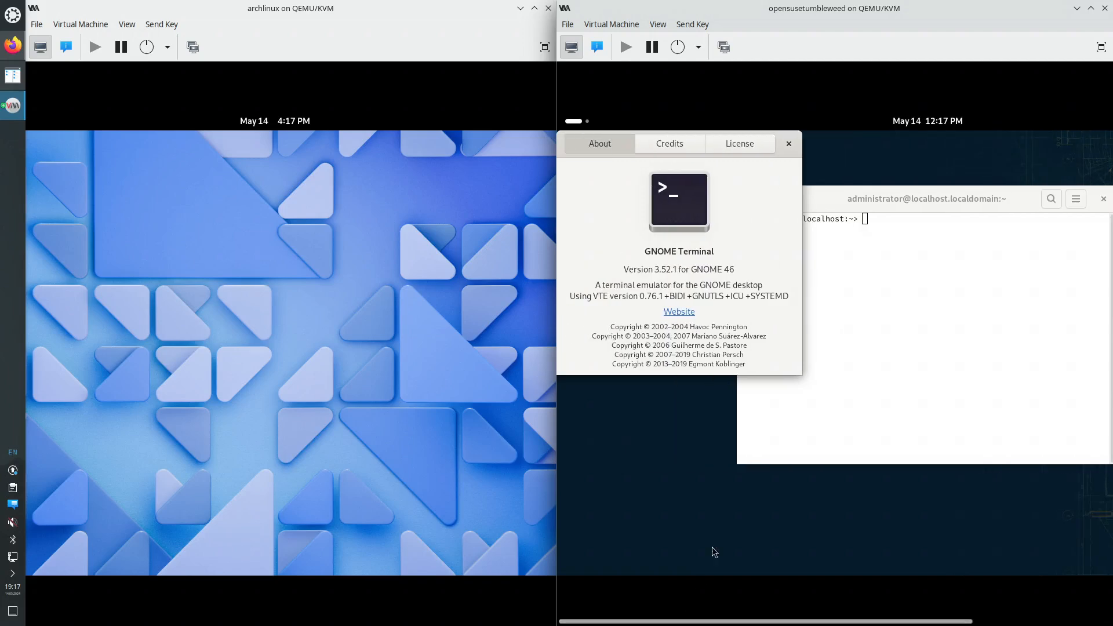
Search for a terminal on Arch Linux, open Console and show its About information
{"action": "left_click", "coordinate": [213, 287]}
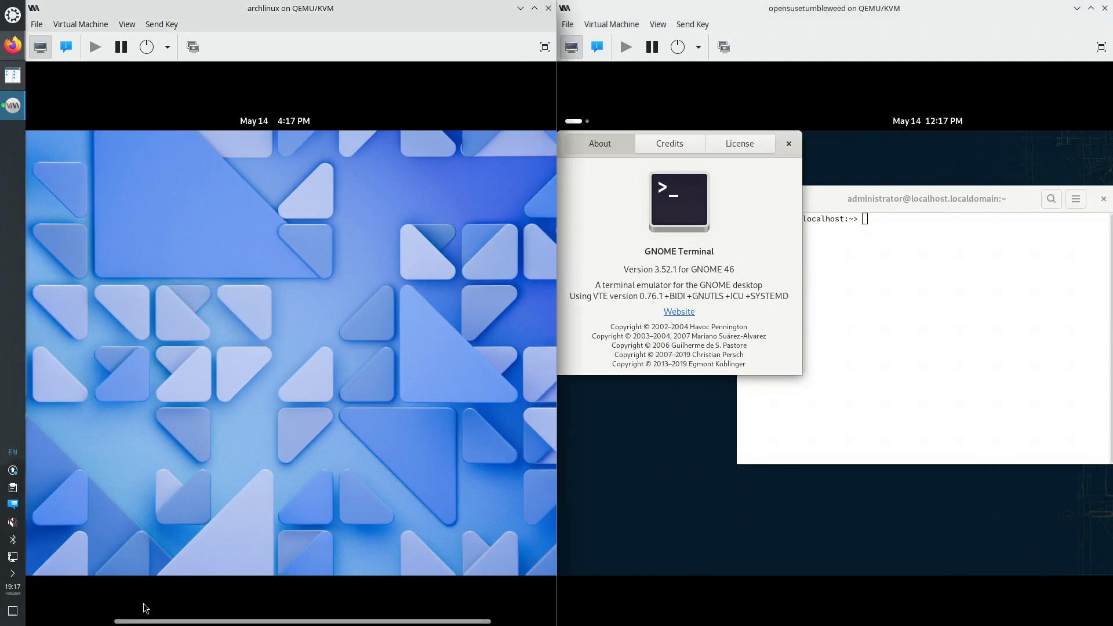
{"action": "left_click", "coordinate": [101, 621]}
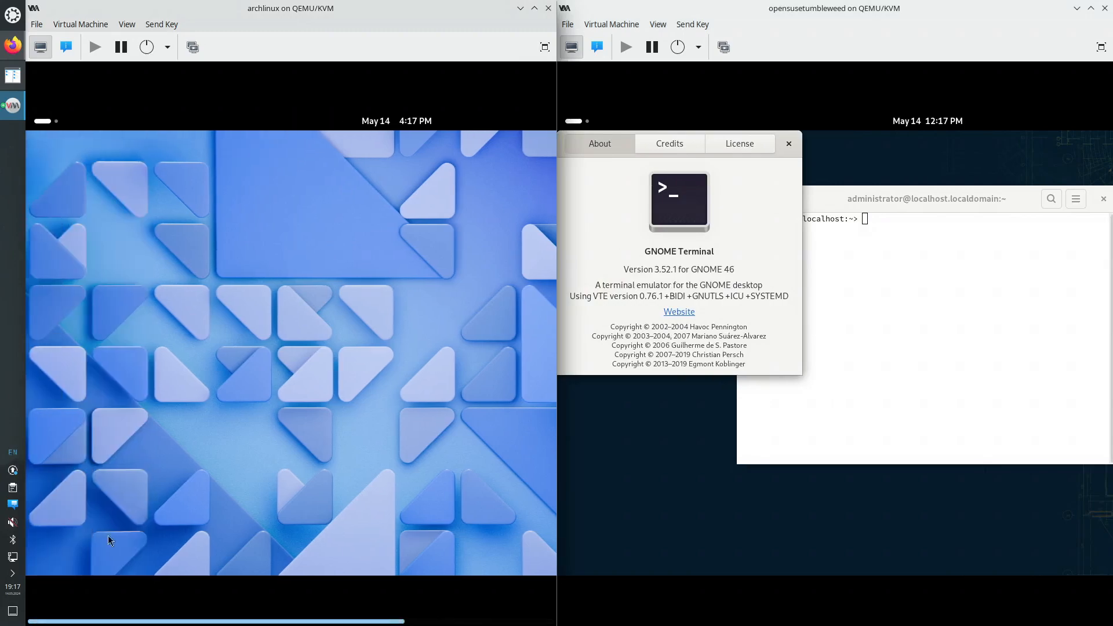
{"action": "left_click", "coordinate": [44, 121]}
{"action": "type", "text": "term"}
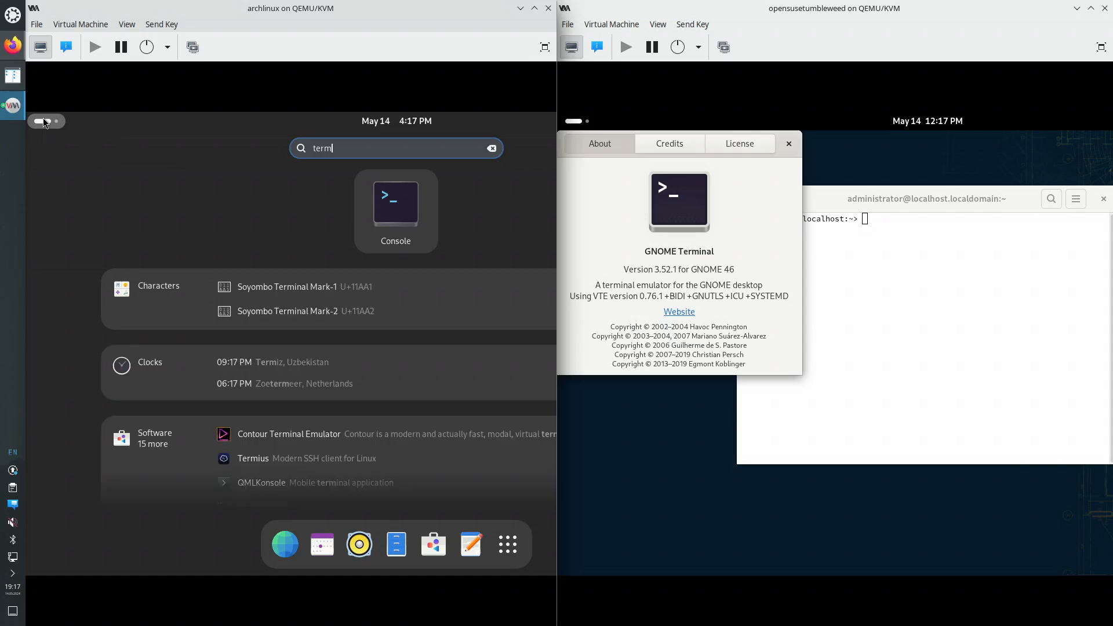
{"action": "left_click", "coordinate": [398, 209]}
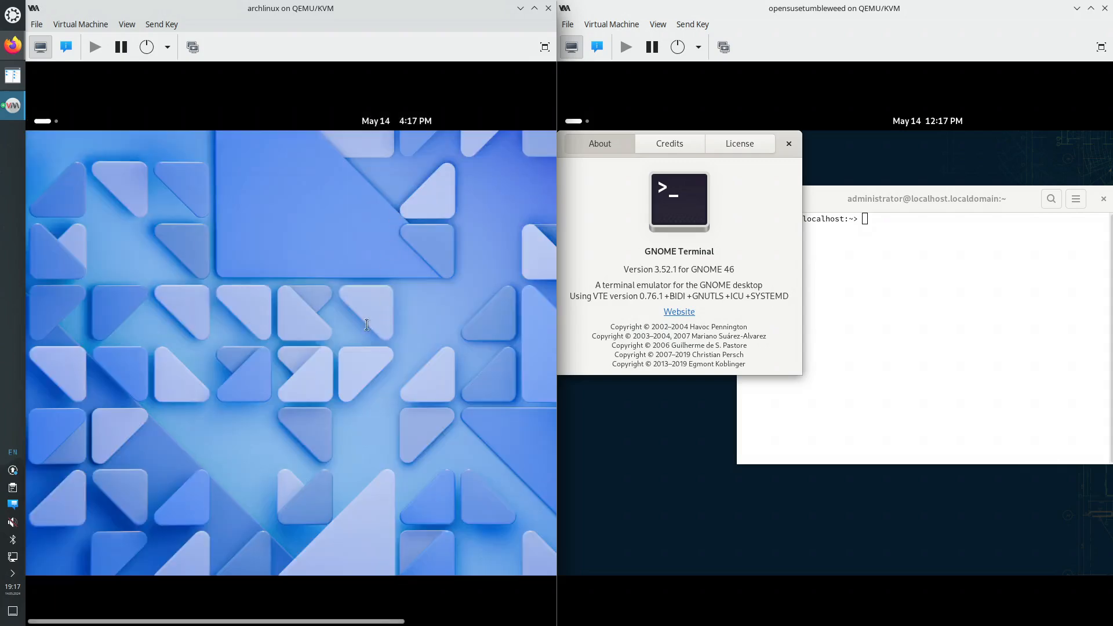
{"action": "left_click_drag", "start_coordinate": [426, 209], "coordinate": [331, 213]}
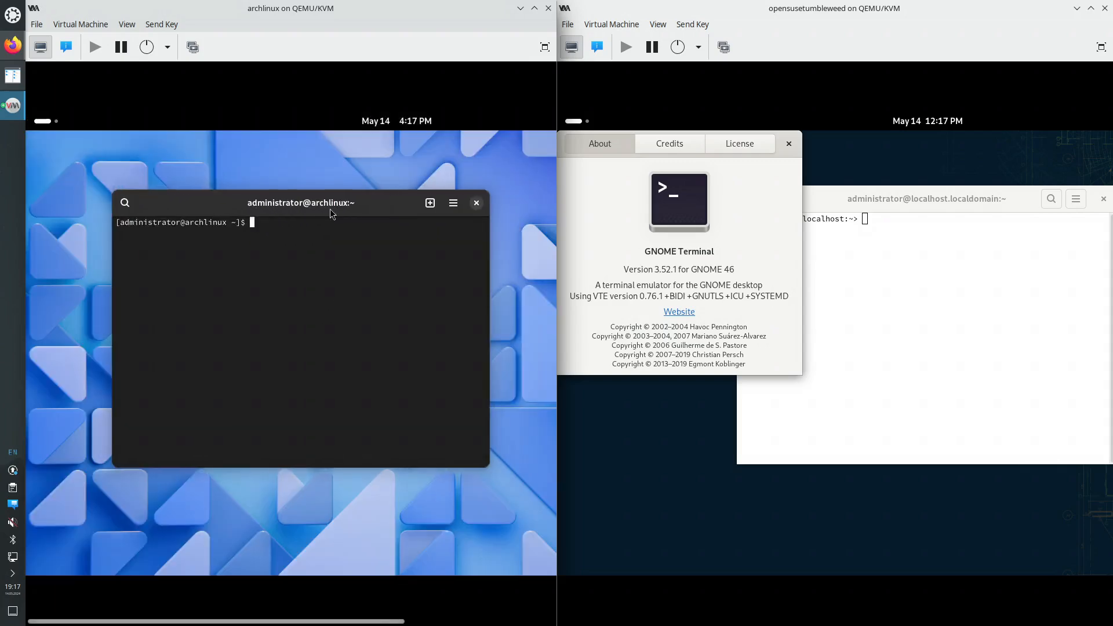
{"action": "left_click", "coordinate": [453, 203]}
{"action": "left_click", "coordinate": [443, 396]}
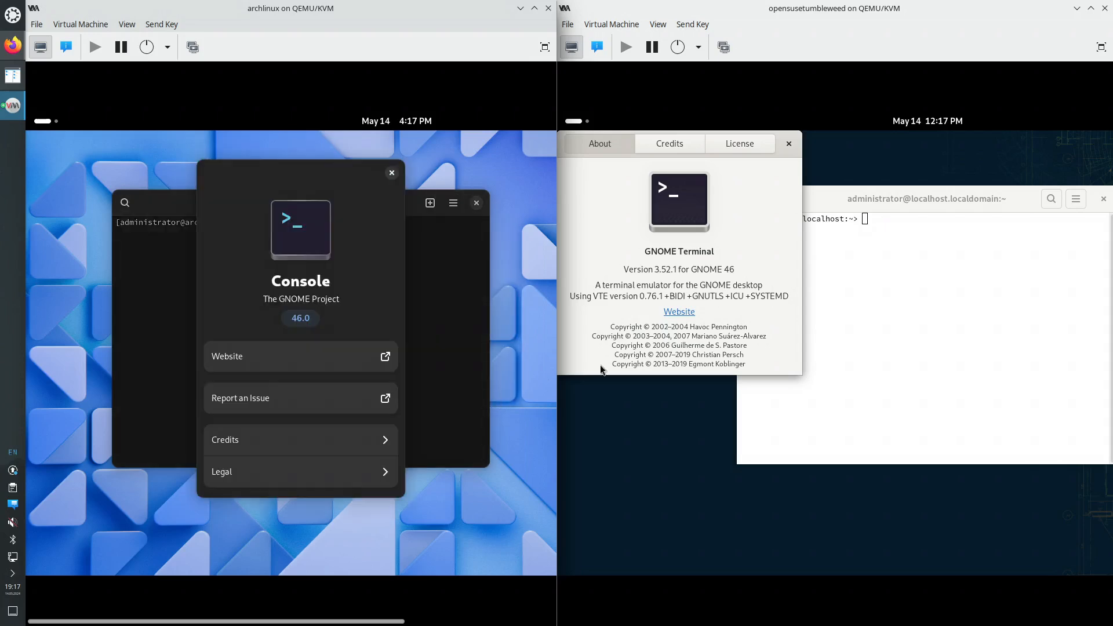
Close Terminal and its About window on openSUSE Tumbleweed, and open Console there instead
{"action": "left_click", "coordinate": [788, 143]}
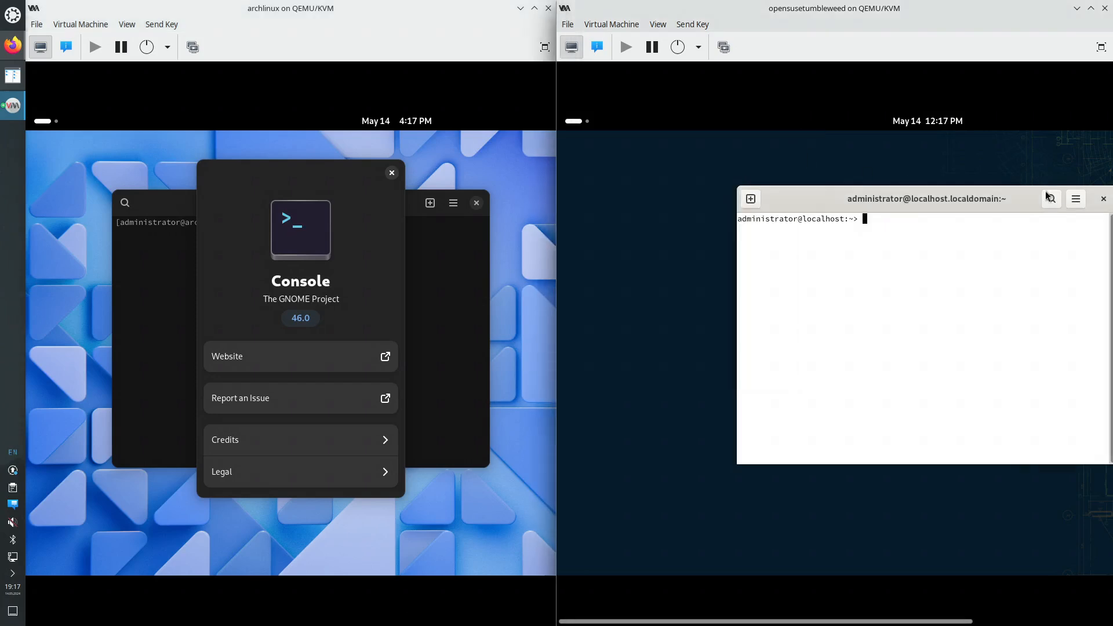
{"action": "left_click", "coordinate": [1103, 199]}
{"action": "left_click", "coordinate": [580, 123]}
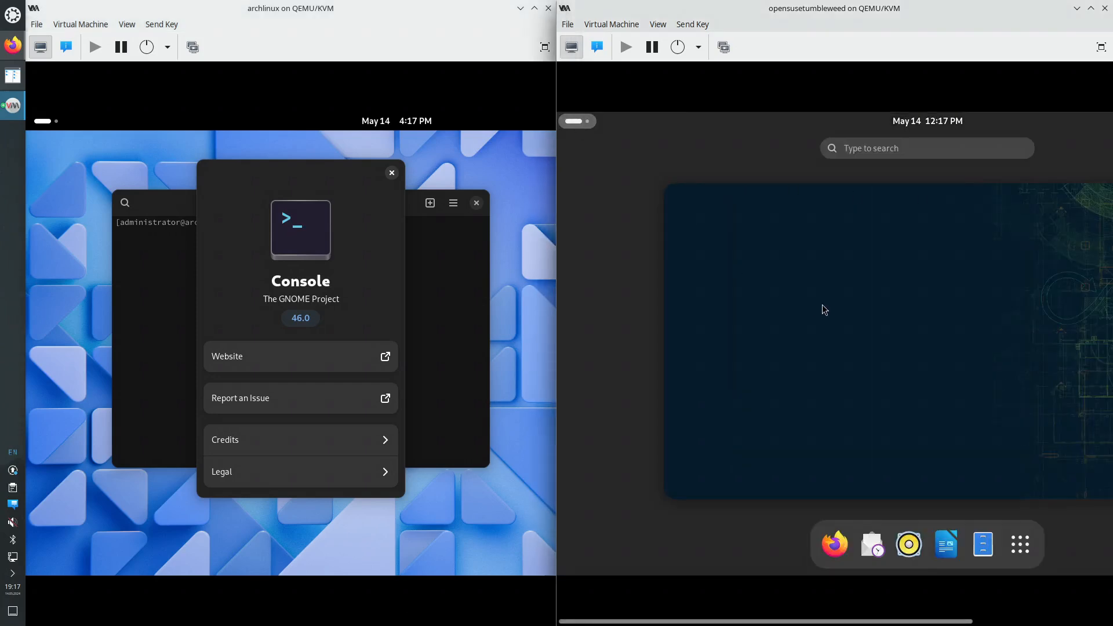
{"action": "type", "text": "con"}
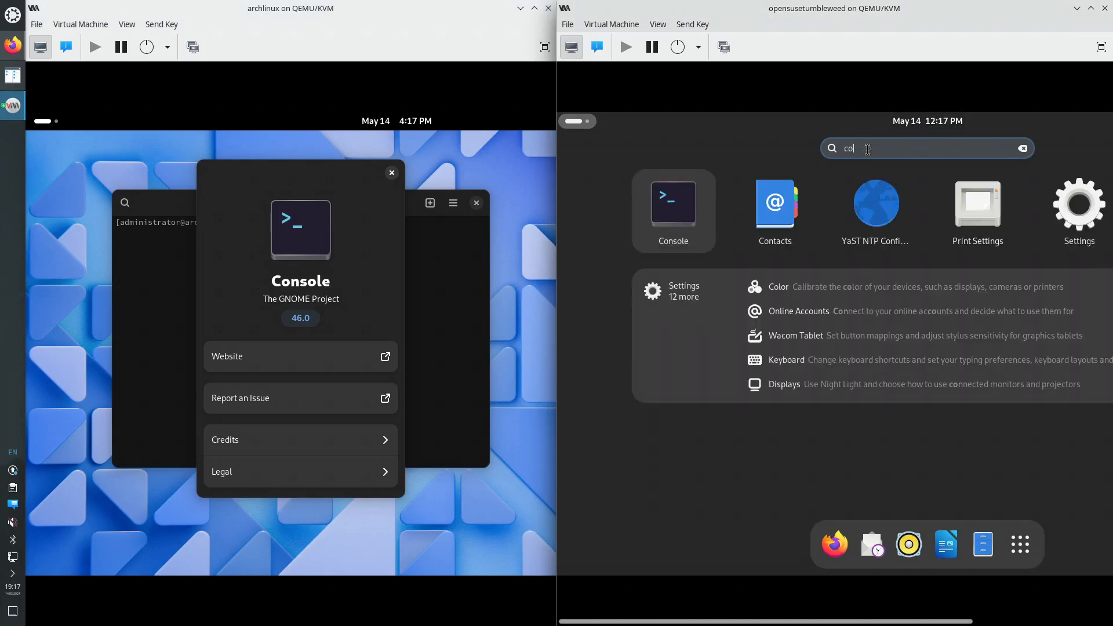
{"action": "left_click", "coordinate": [679, 218]}
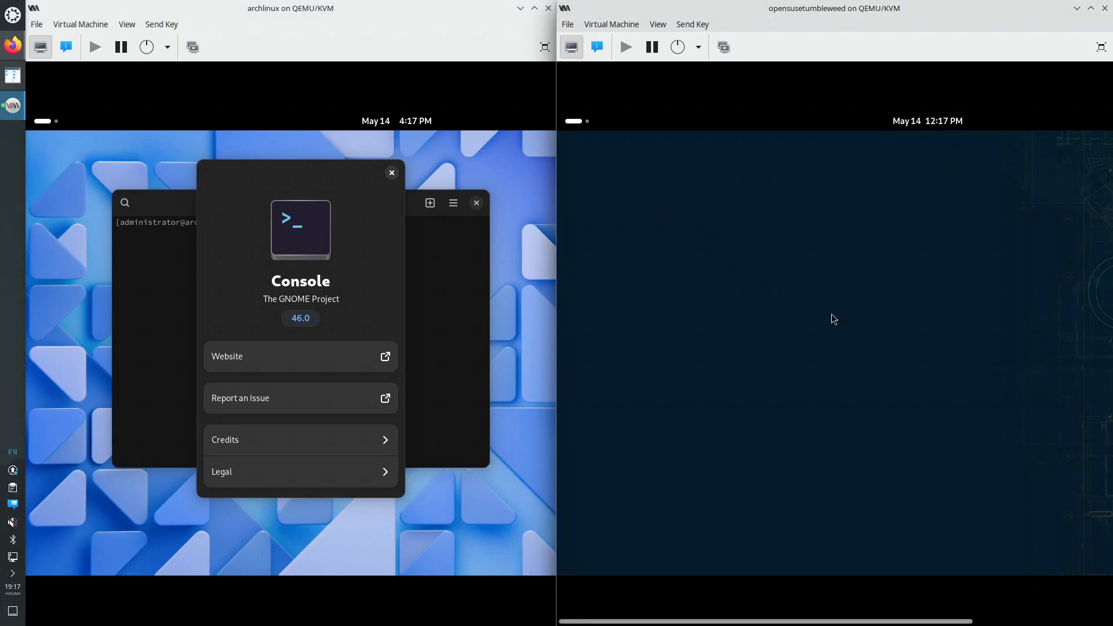
{"action": "left_click_drag", "start_coordinate": [918, 200], "coordinate": [787, 202]}
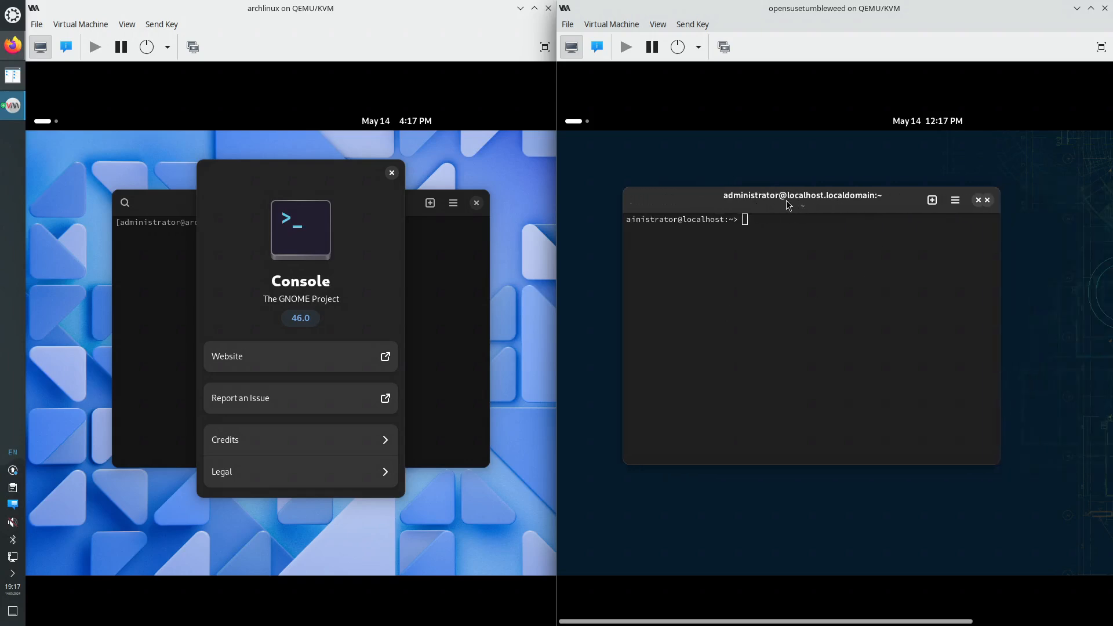
Show Console's About information on openSUSE Tumbleweed beside the Arch Linux one, and close both About windows
{"action": "left_click_drag", "start_coordinate": [342, 191], "coordinate": [281, 203]}
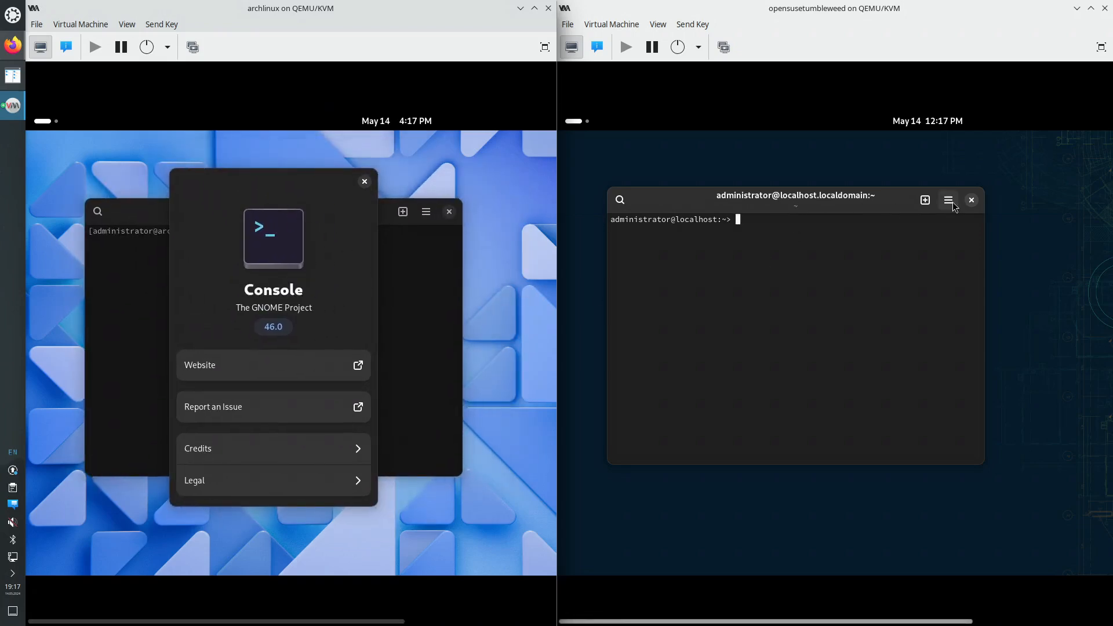
{"action": "left_click", "coordinate": [953, 236]}
{"action": "left_click", "coordinate": [948, 200]}
{"action": "left_click", "coordinate": [923, 396]}
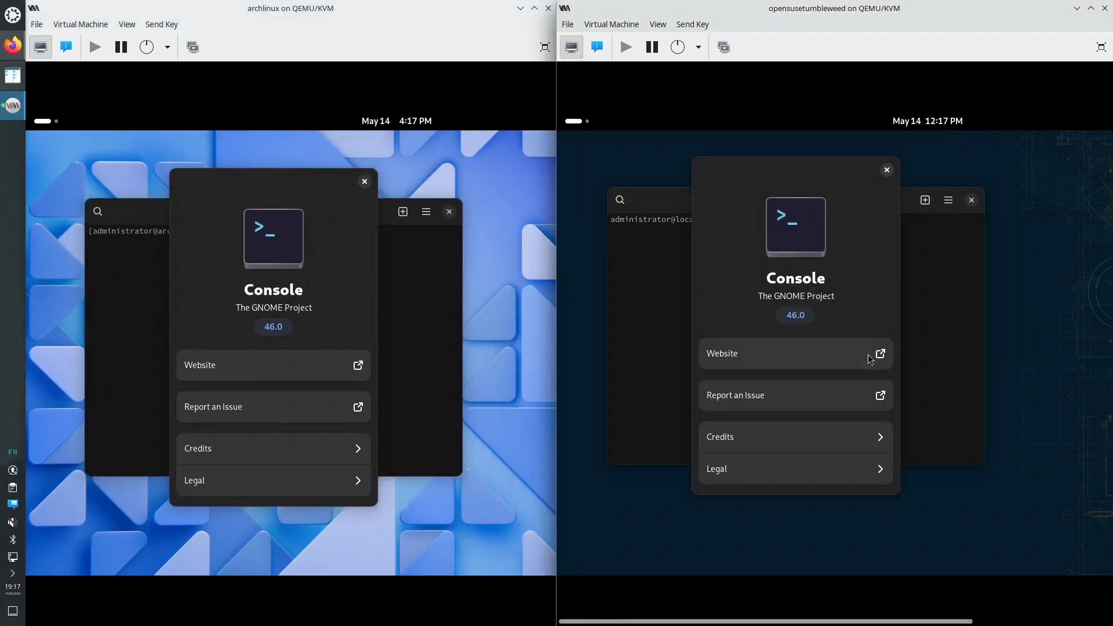
{"action": "left_click_drag", "start_coordinate": [791, 165], "coordinate": [797, 193]}
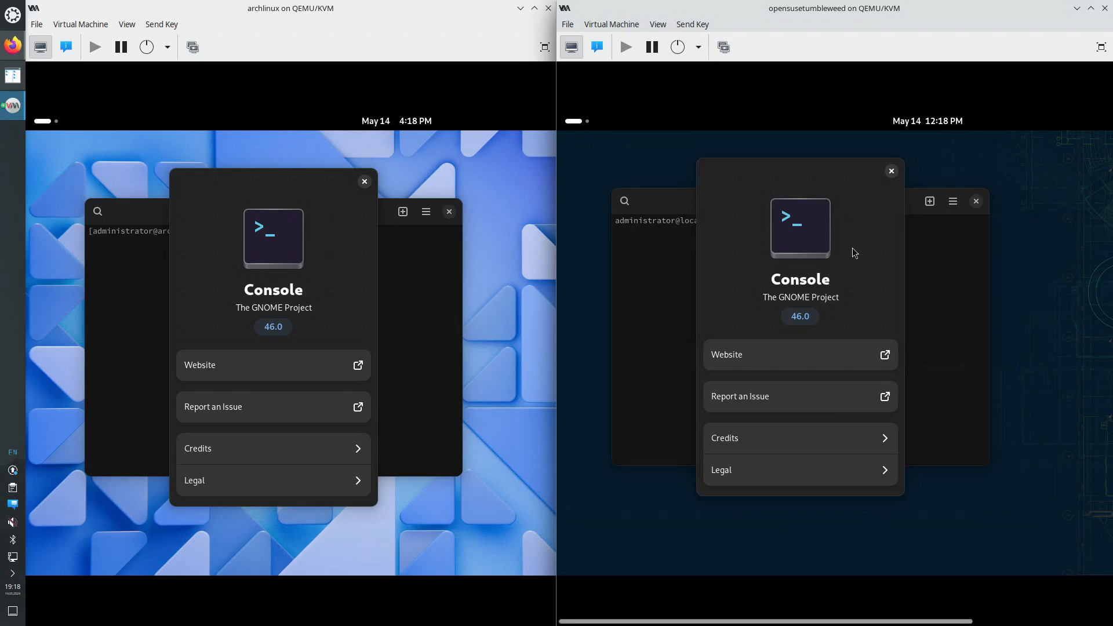
{"action": "left_click", "coordinate": [892, 170]}
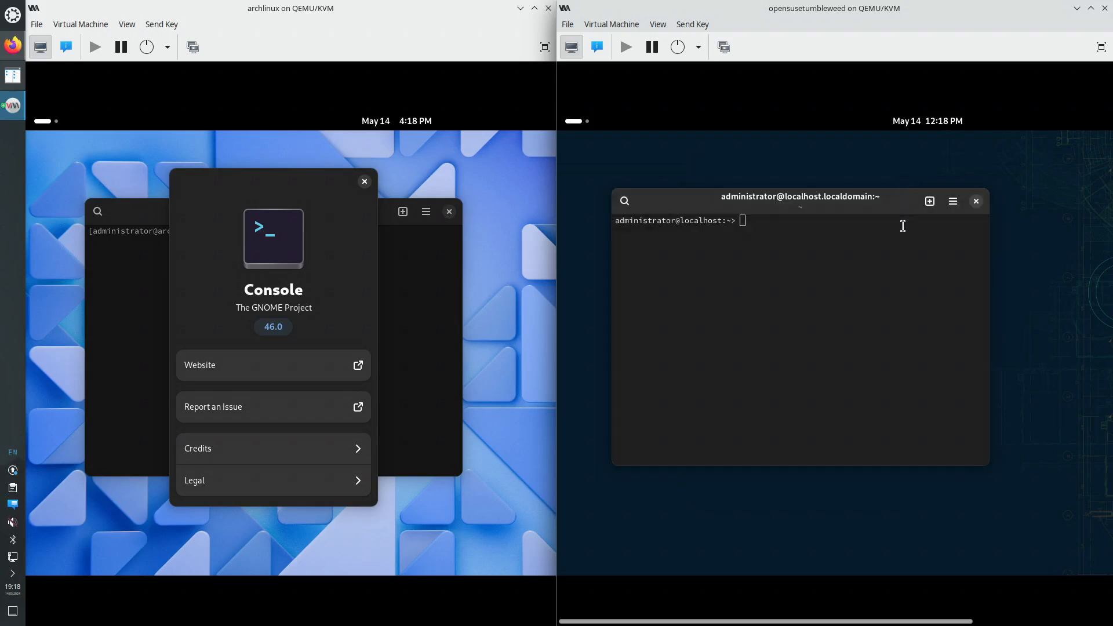
{"action": "left_click", "coordinate": [364, 182]}
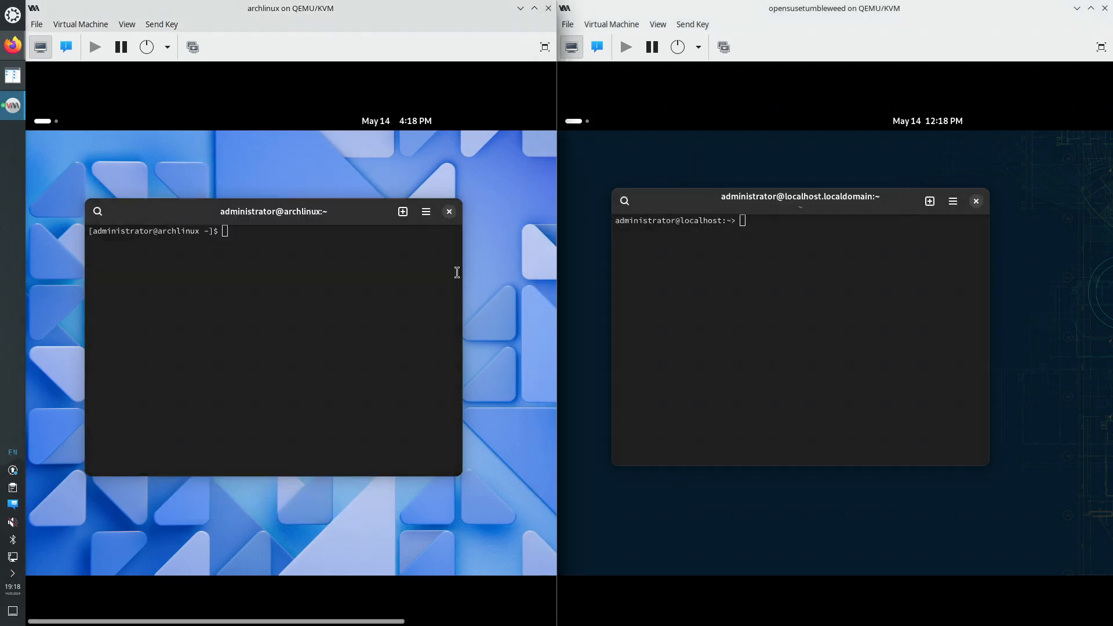
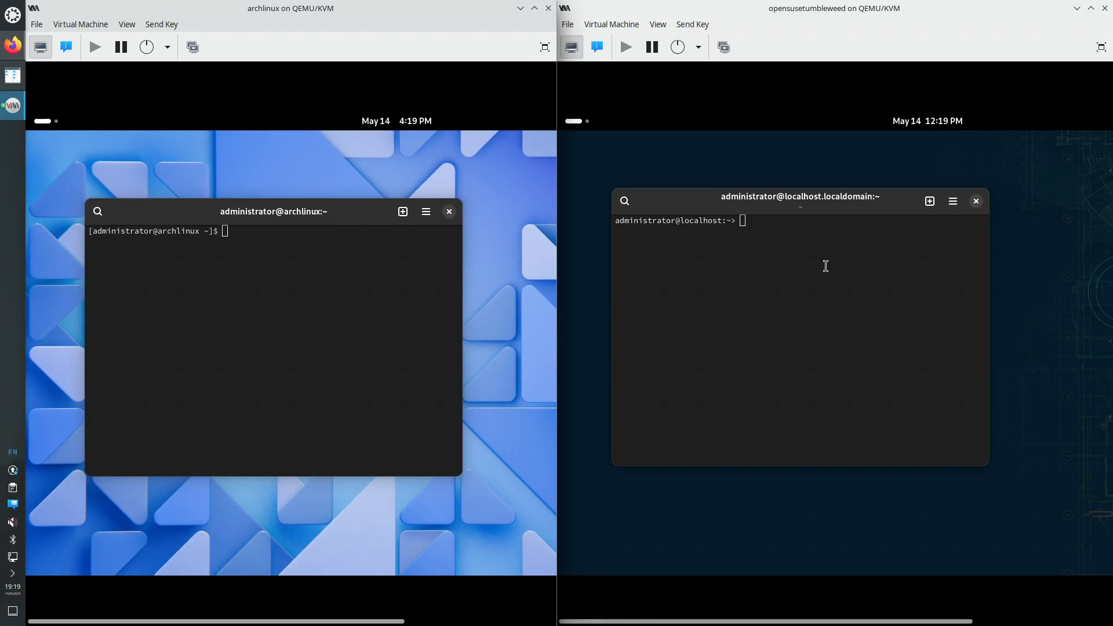
Maximize the Console window on openSUSE Tumbleweed and restore it to its previous size
{"action": "left_click", "coordinate": [801, 208]}
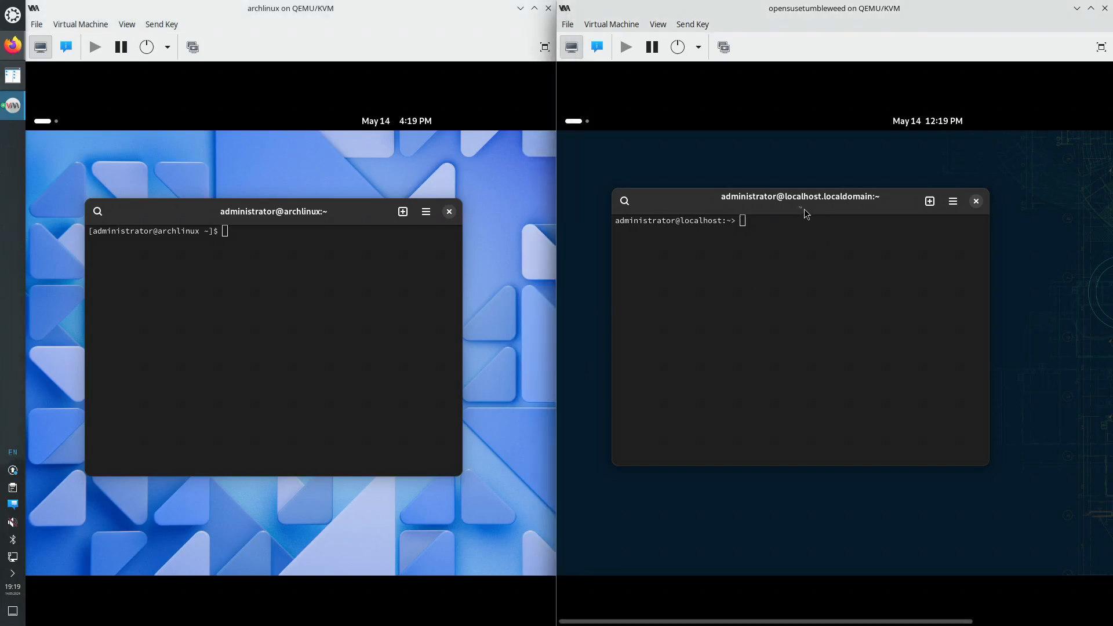
{"action": "double_click", "coordinate": [801, 210]}
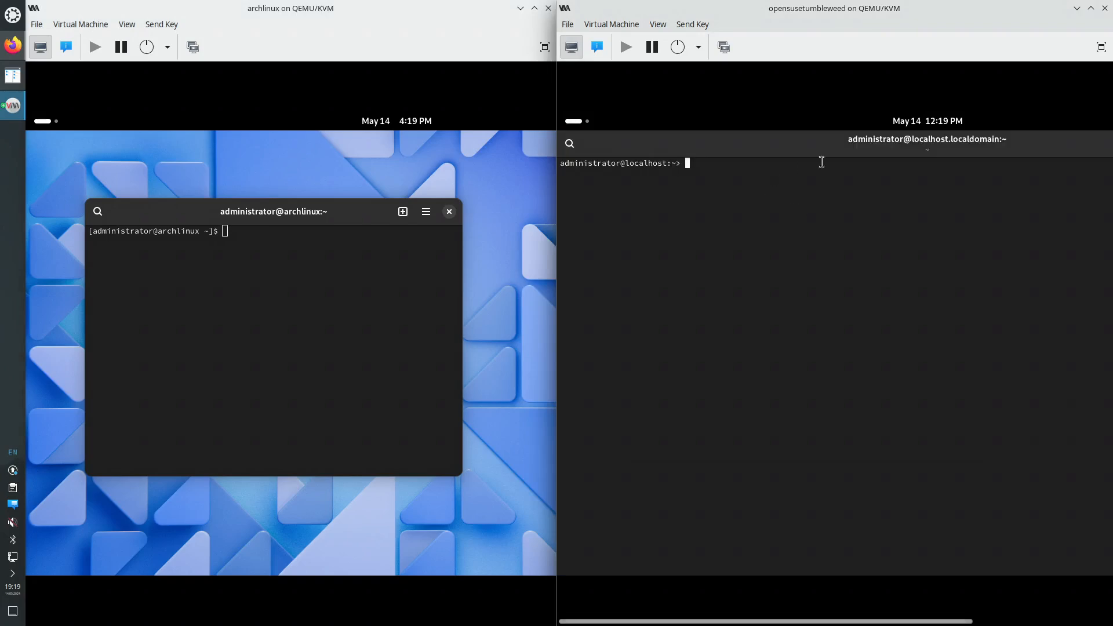
{"action": "double_click", "coordinate": [860, 149]}
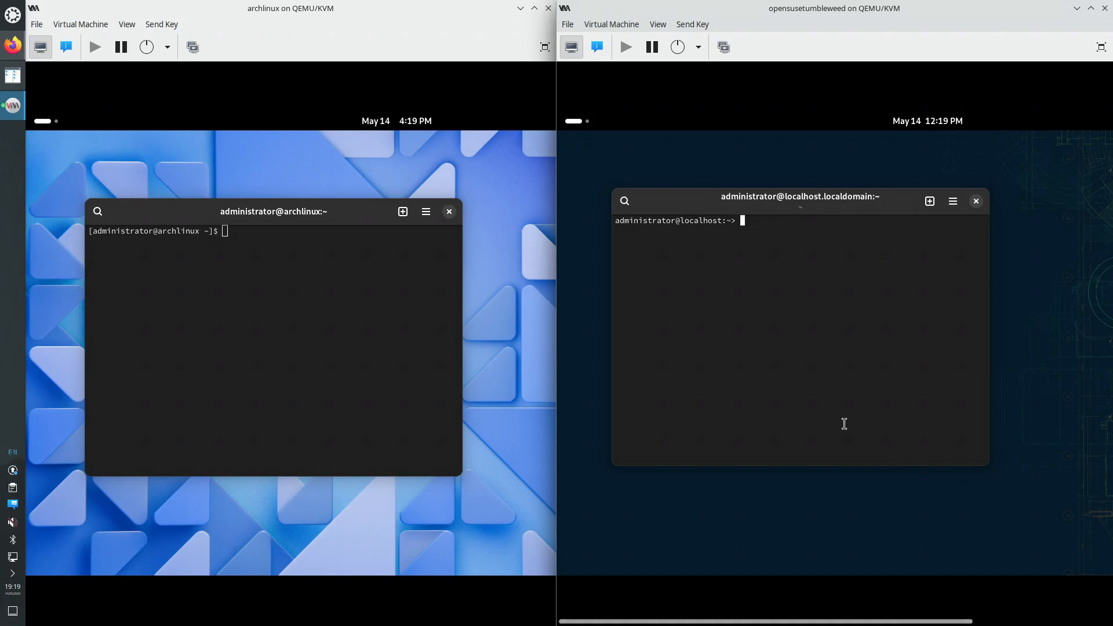
Open the app grids on openSUSE Tumbleweed and Arch Linux and compare the applications installed on each
{"action": "left_click", "coordinate": [573, 124]}
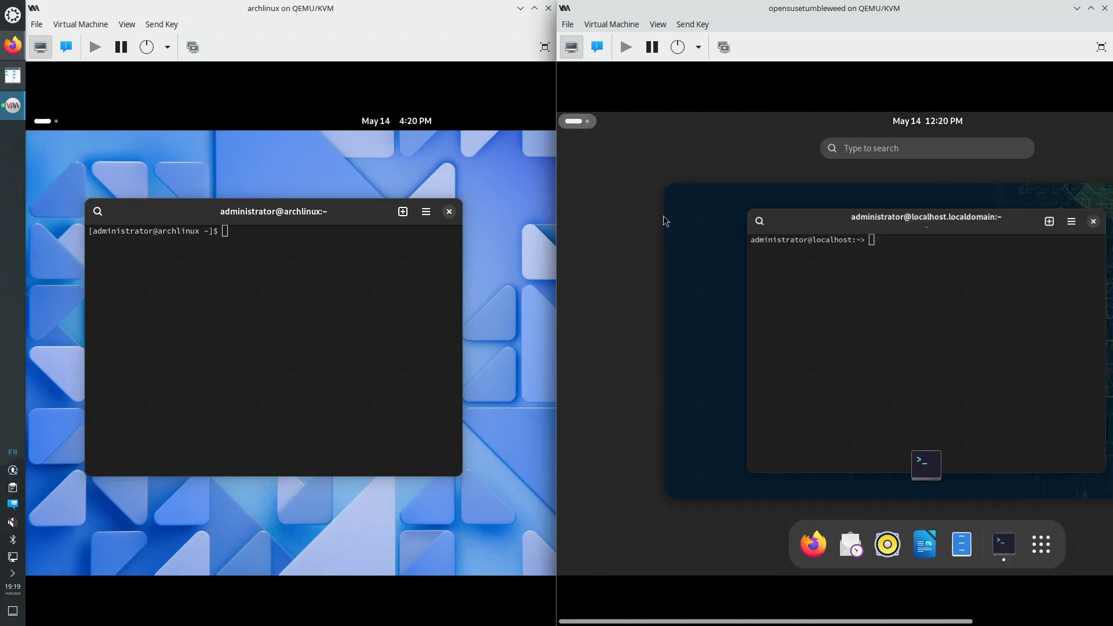
{"action": "left_click", "coordinate": [1041, 548]}
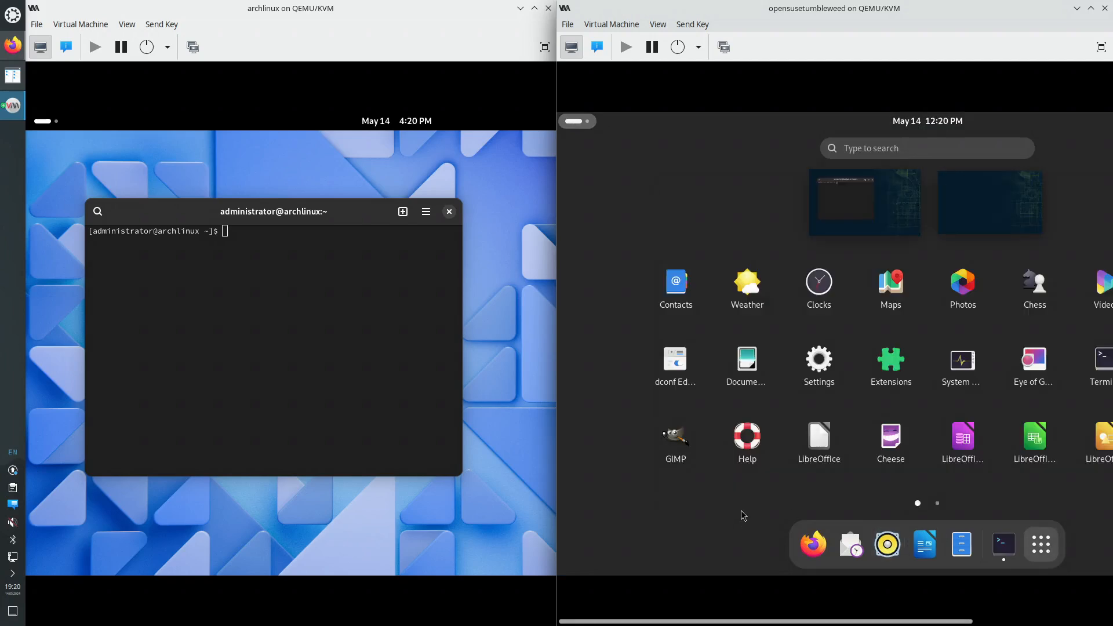
{"action": "left_click", "coordinate": [45, 123]}
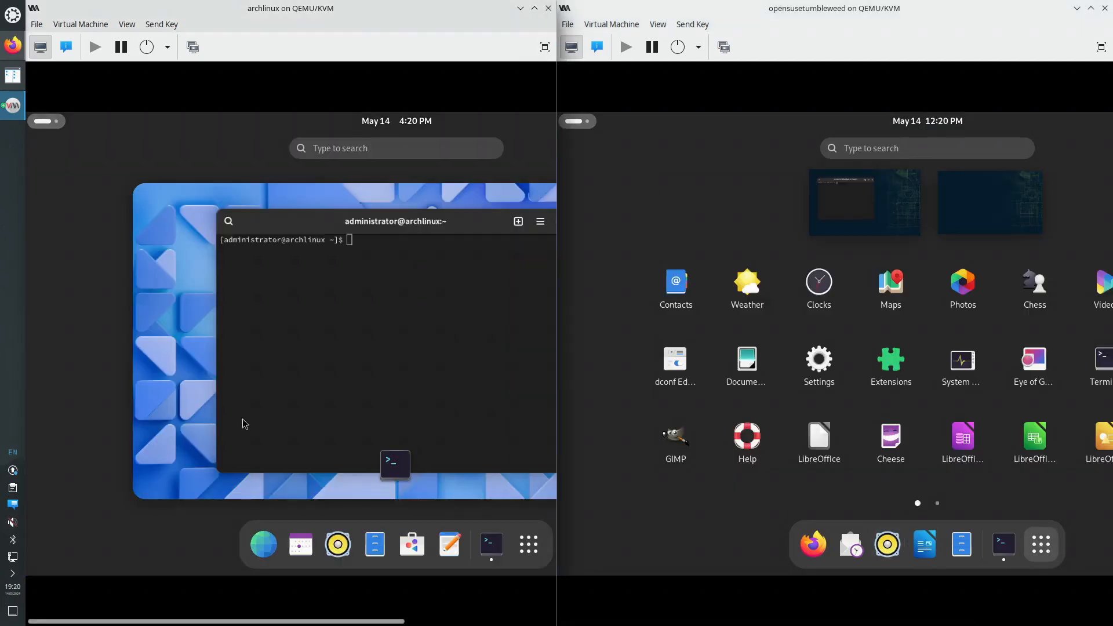
{"action": "left_click", "coordinate": [509, 560]}
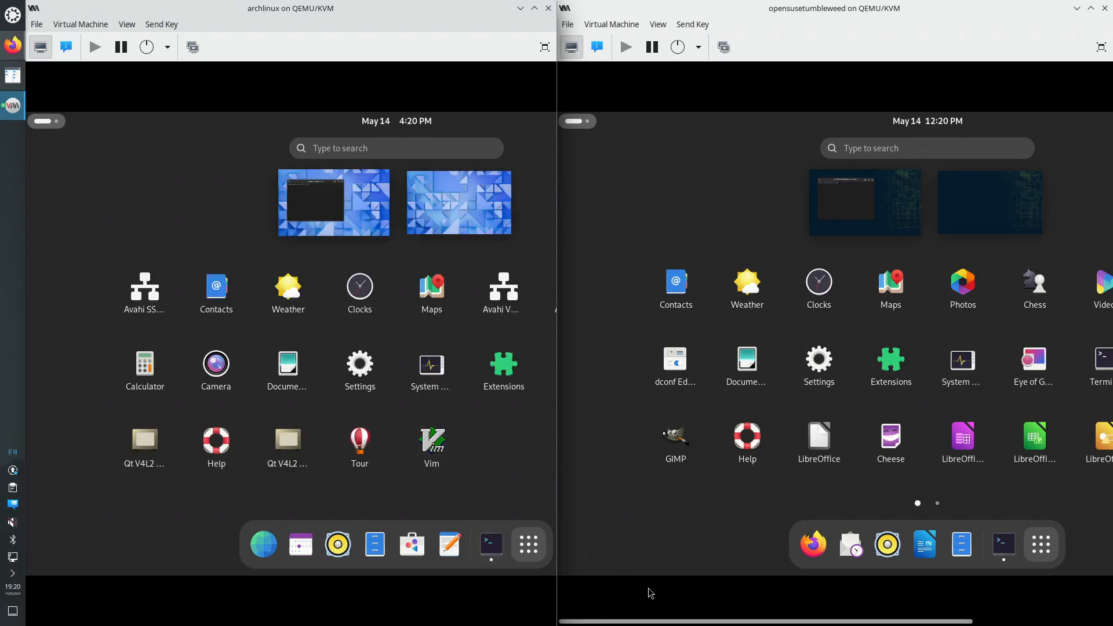
{"action": "left_click", "coordinate": [721, 624]}
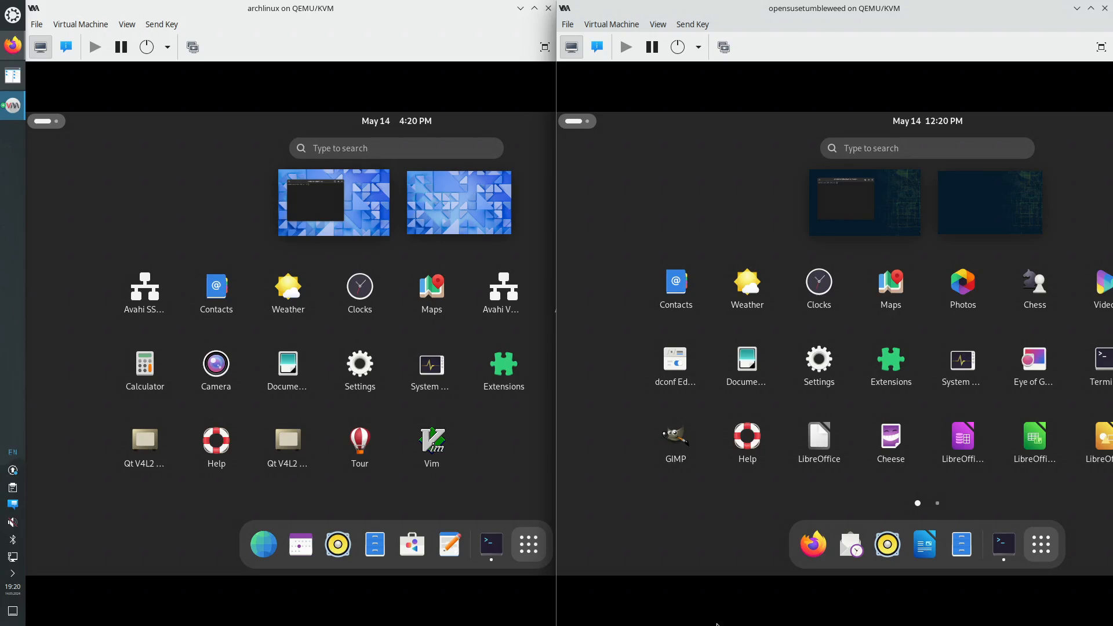
{"action": "scroll", "coordinate": [720, 609], "scroll_direction": "right", "scroll_amount": 3}
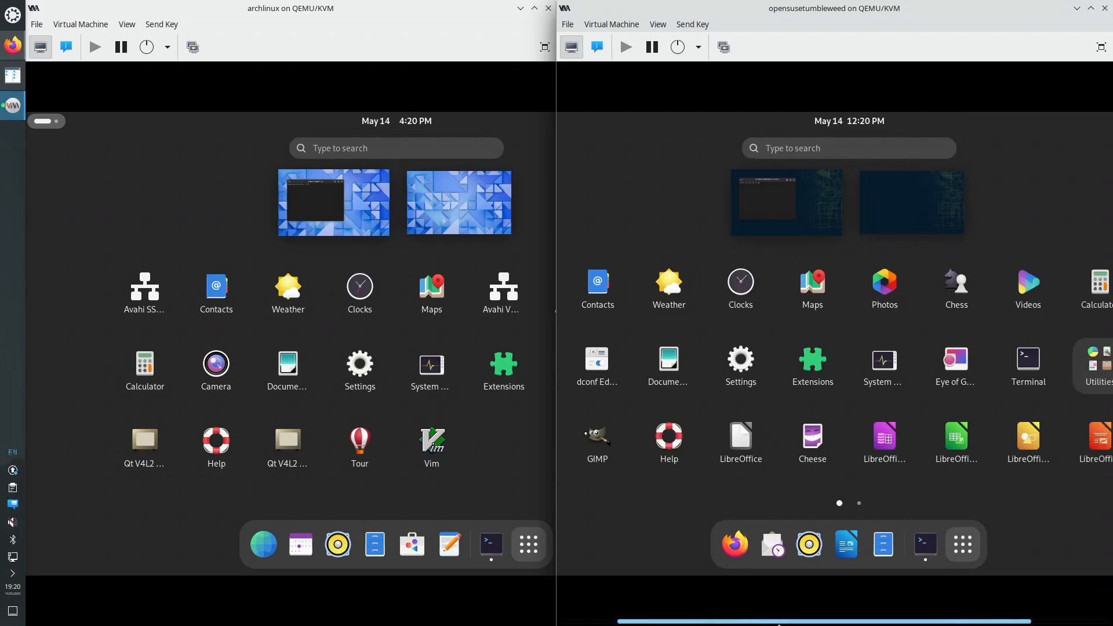
{"action": "scroll", "coordinate": [757, 617], "scroll_direction": "left", "scroll_amount": 2}
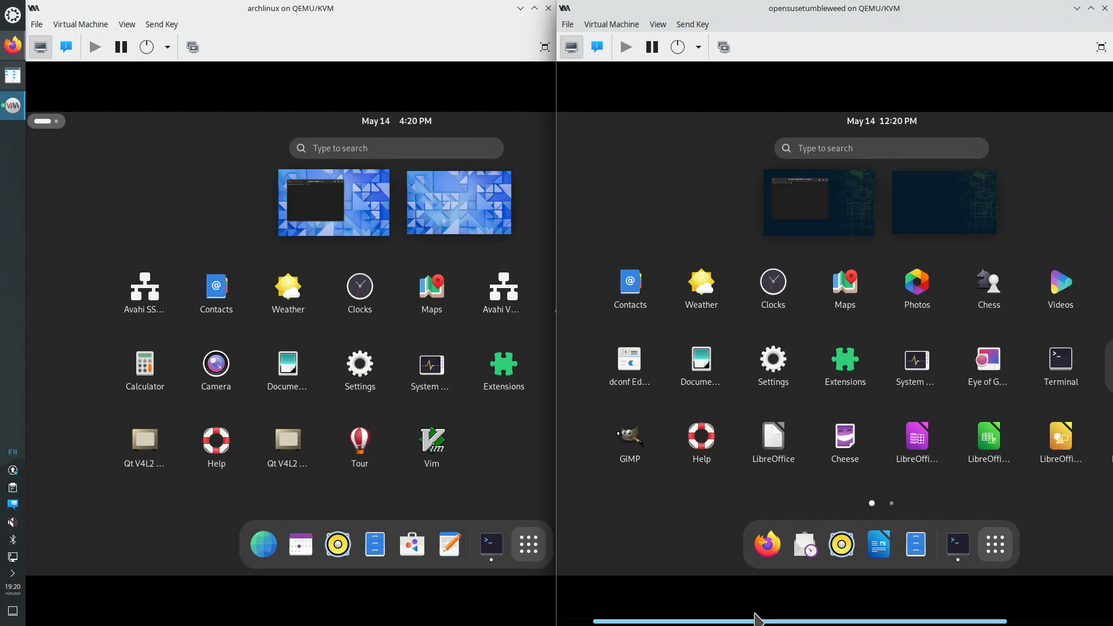
{"action": "left_click_drag", "start_coordinate": [756, 619], "coordinate": [818, 619]}
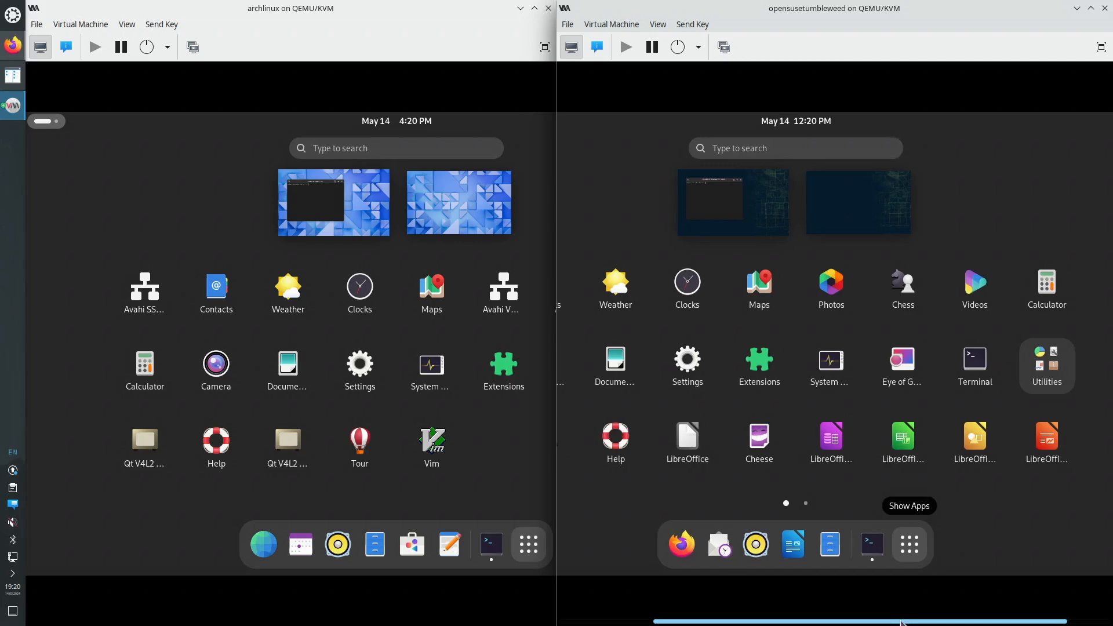
{"action": "mouse_move", "coordinate": [908, 622]}
{"action": "left_mouse_down"}
{"action": "mouse_move", "coordinate": [853, 621]}
{"action": "mouse_move", "coordinate": [925, 620]}
{"action": "mouse_move", "coordinate": [905, 620]}
{"action": "left_mouse_up"}
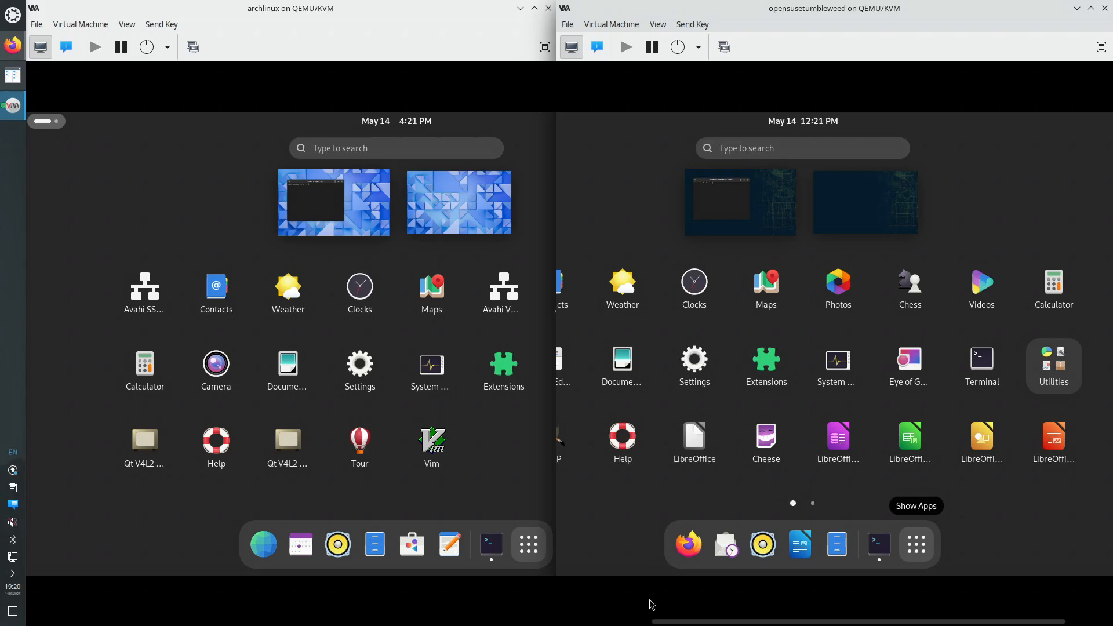
Open the Web browser on Arch Linux and show its About information
{"action": "left_click", "coordinate": [263, 545]}
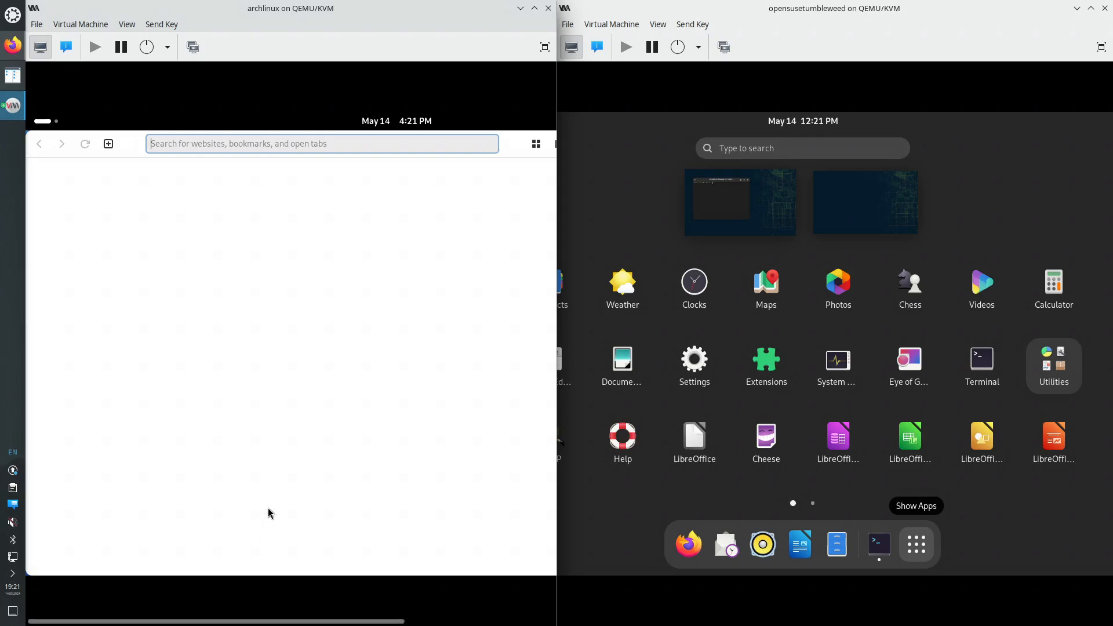
{"action": "left_click", "coordinate": [415, 623]}
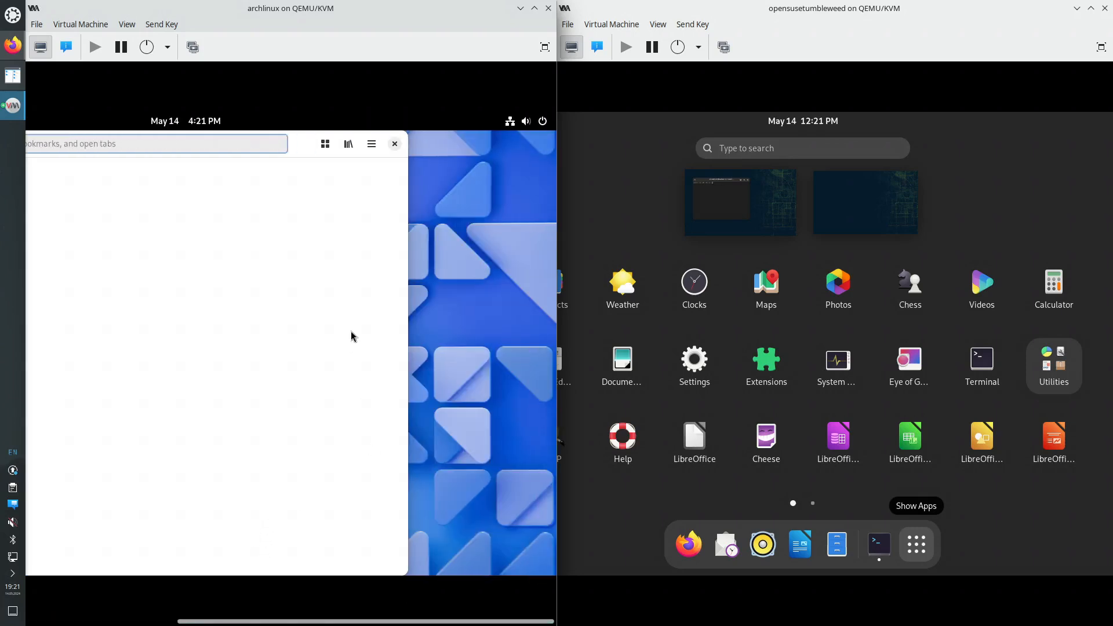
{"action": "left_click", "coordinate": [372, 144]}
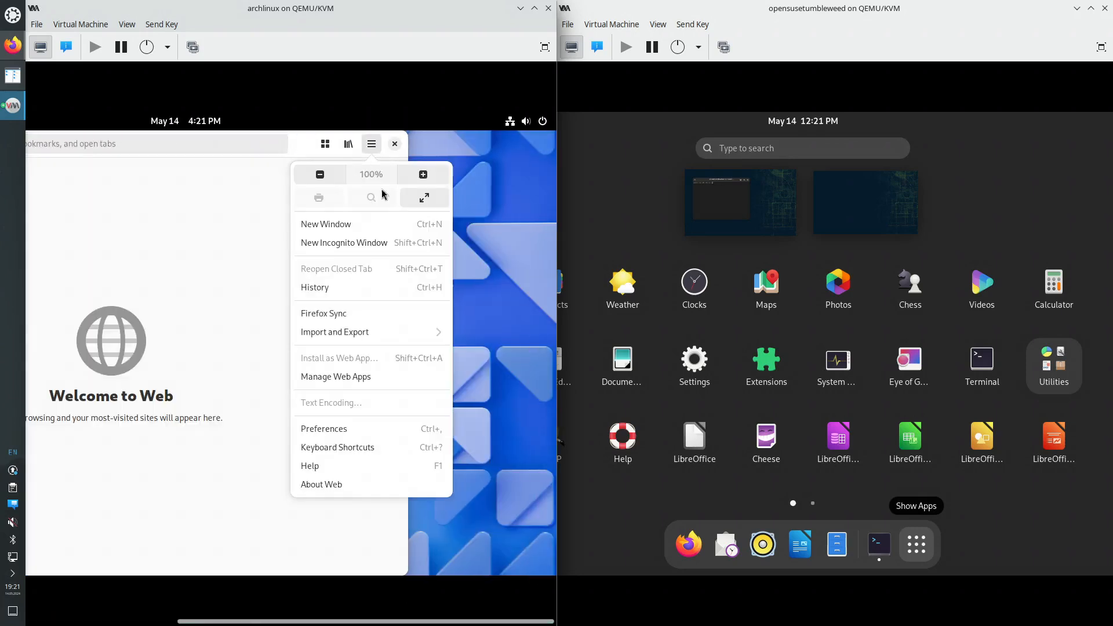
{"action": "left_click", "coordinate": [354, 486]}
{"action": "left_click", "coordinate": [278, 621]}
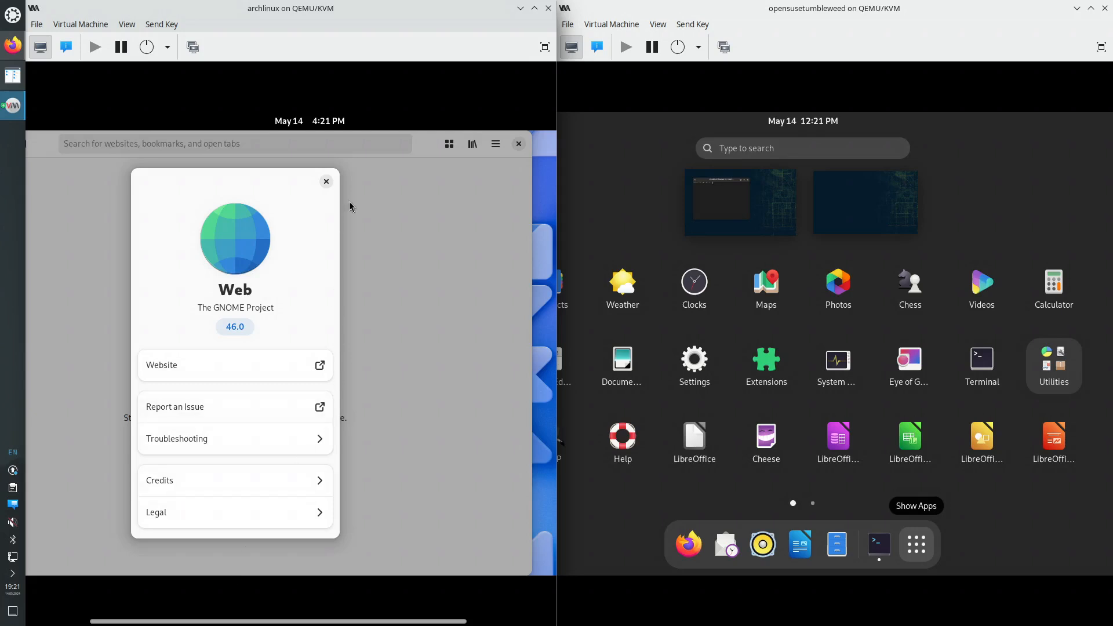
Close Web and its About window on Arch Linux
{"action": "left_click", "coordinate": [327, 183]}
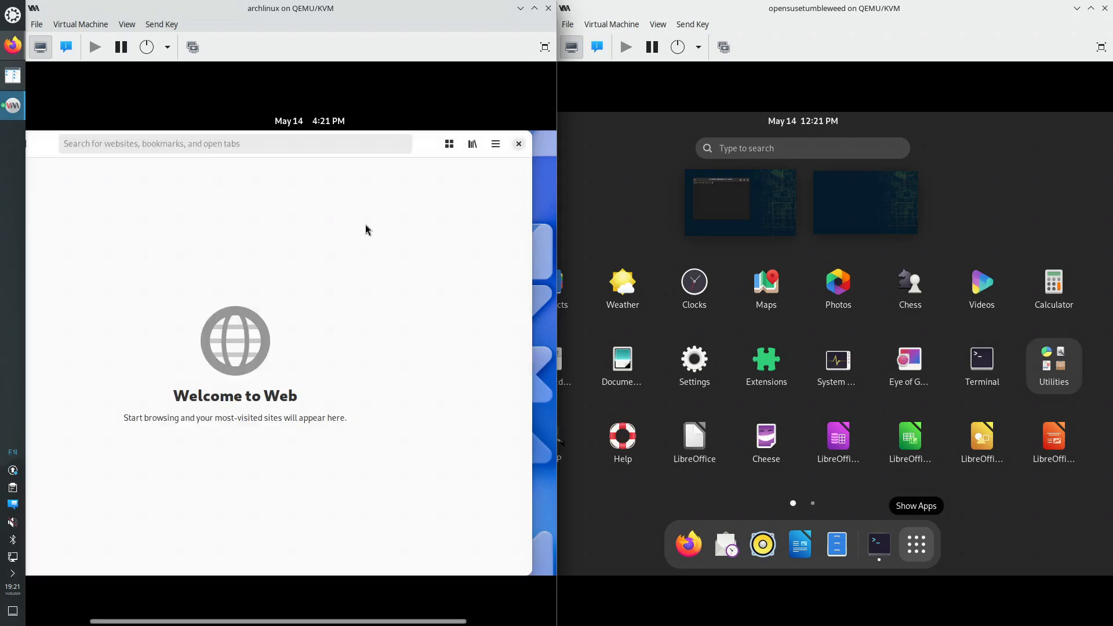
{"action": "left_click", "coordinate": [518, 144]}
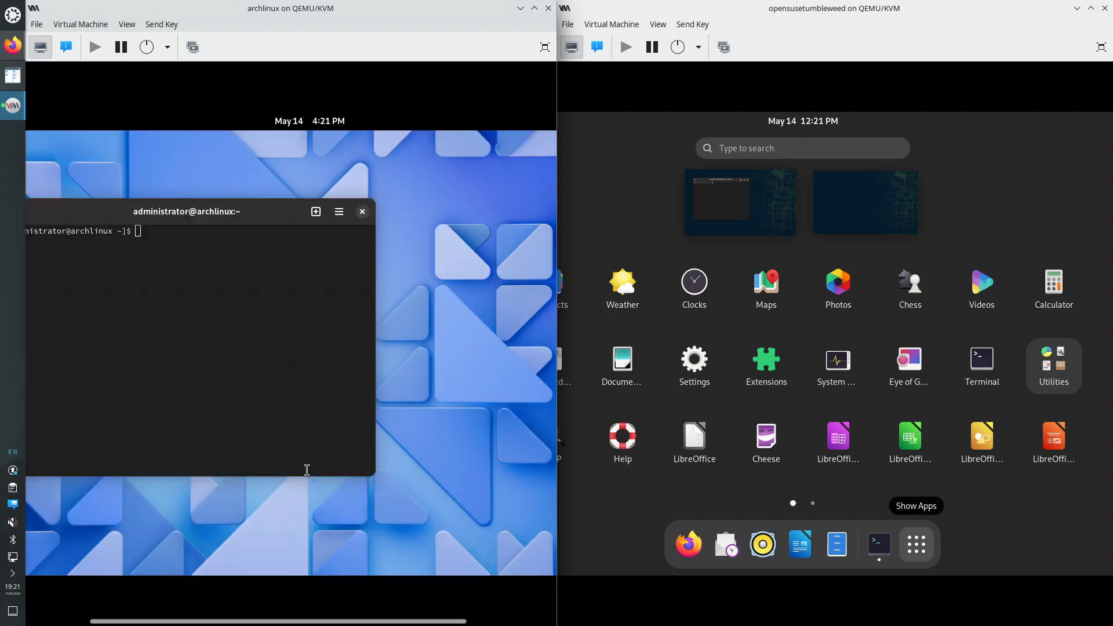
{"action": "left_click_drag", "start_coordinate": [394, 622], "coordinate": [330, 624]}
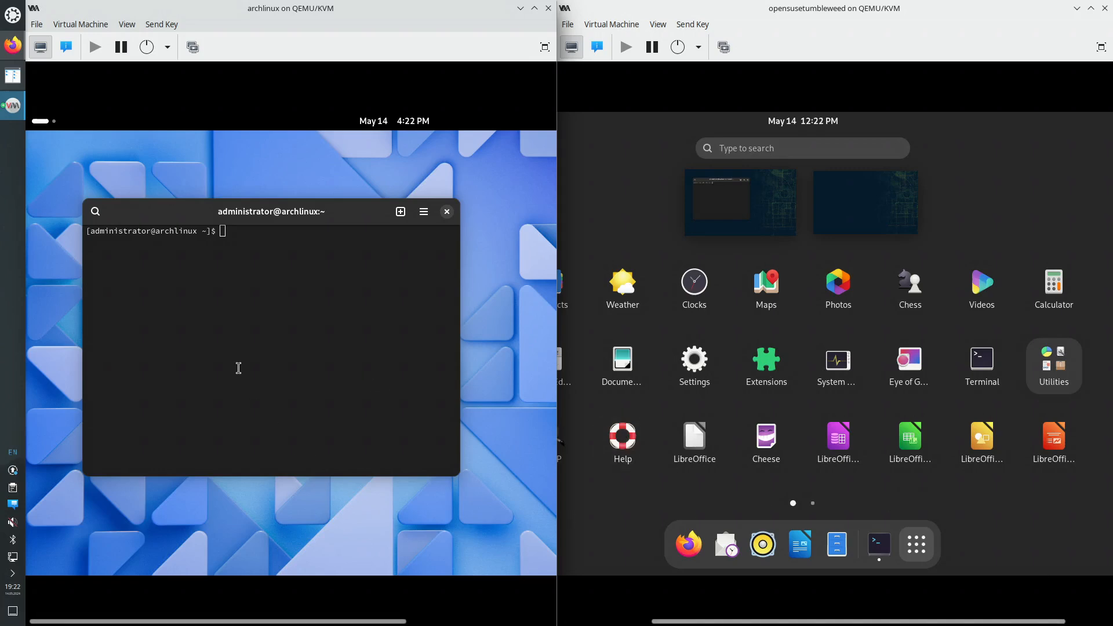
Open Web again on Arch Linux from the overview
{"action": "left_click", "coordinate": [44, 121]}
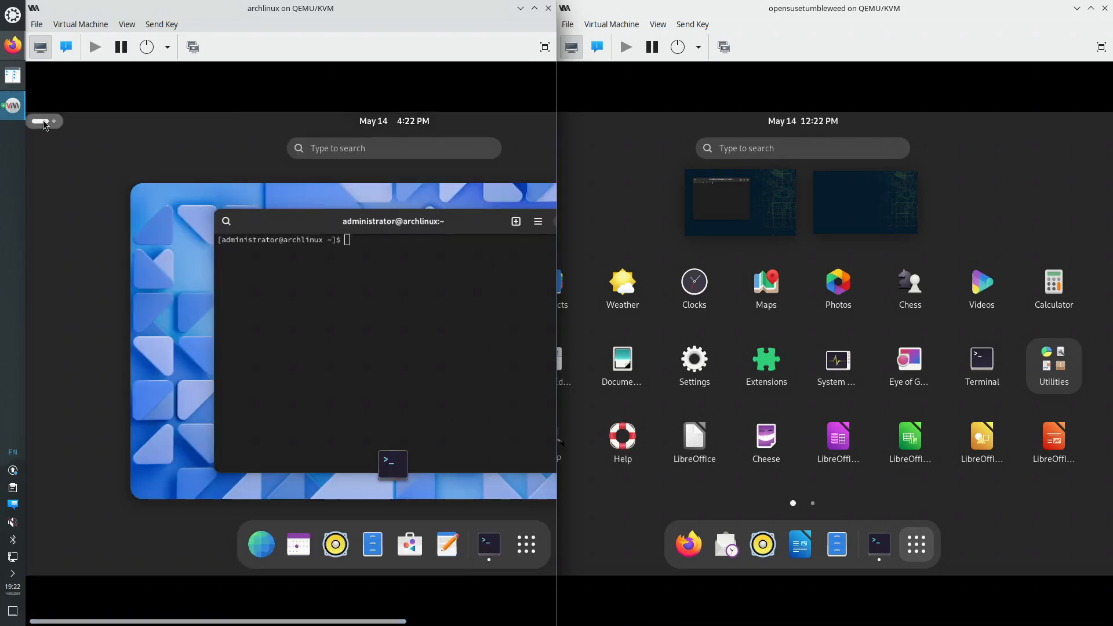
{"action": "left_click", "coordinate": [261, 545]}
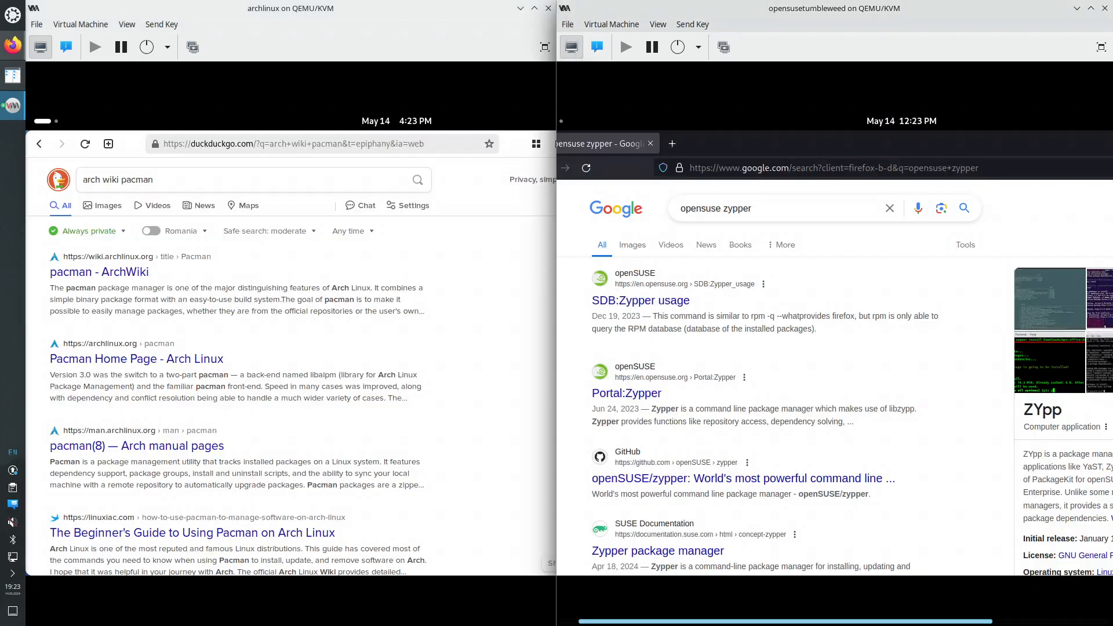
Open the "pacman - ArchWiki" search result in a new tab on Arch Linux and switch to that tab
{"action": "left_click_drag", "start_coordinate": [800, 624], "coordinate": [780, 624]}
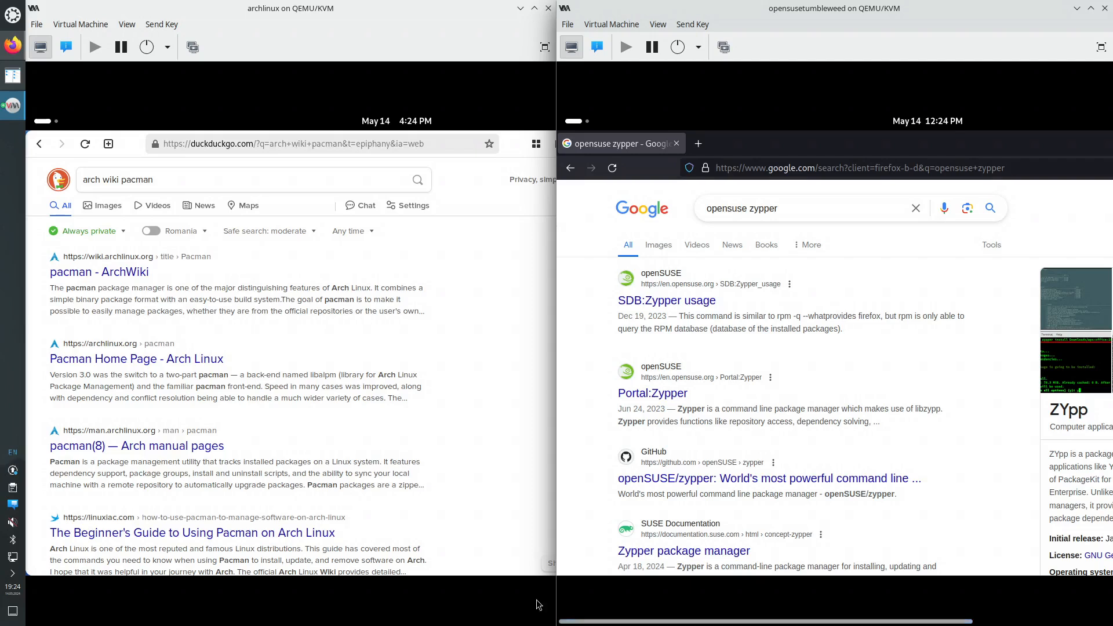
{"action": "right_click", "coordinate": [113, 274]}
{"action": "left_click", "coordinate": [144, 287]}
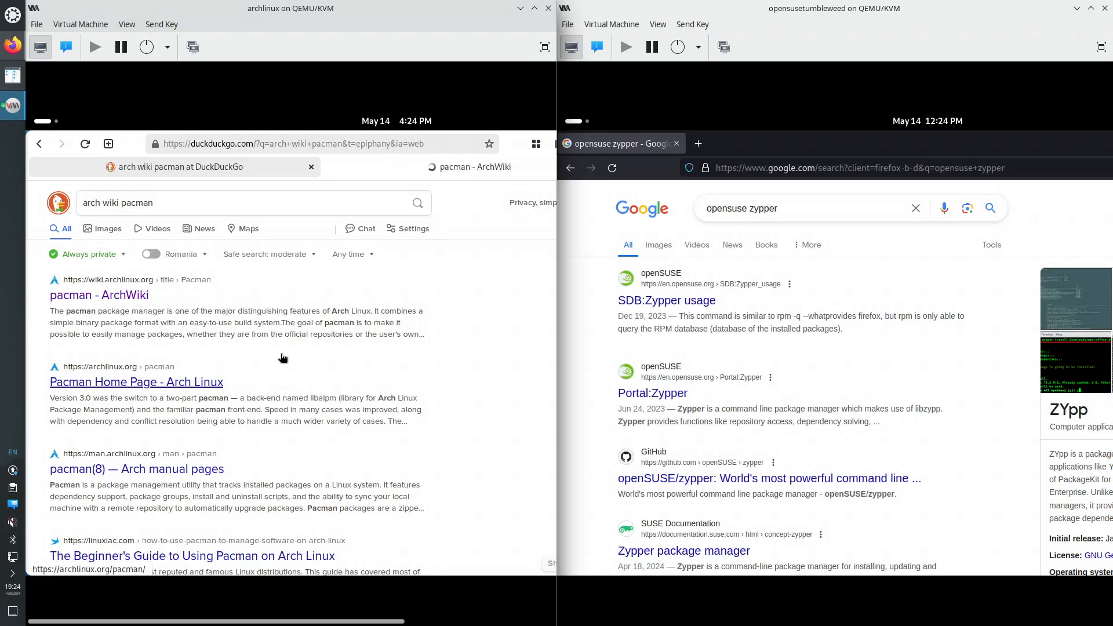
{"action": "left_click", "coordinate": [359, 168]}
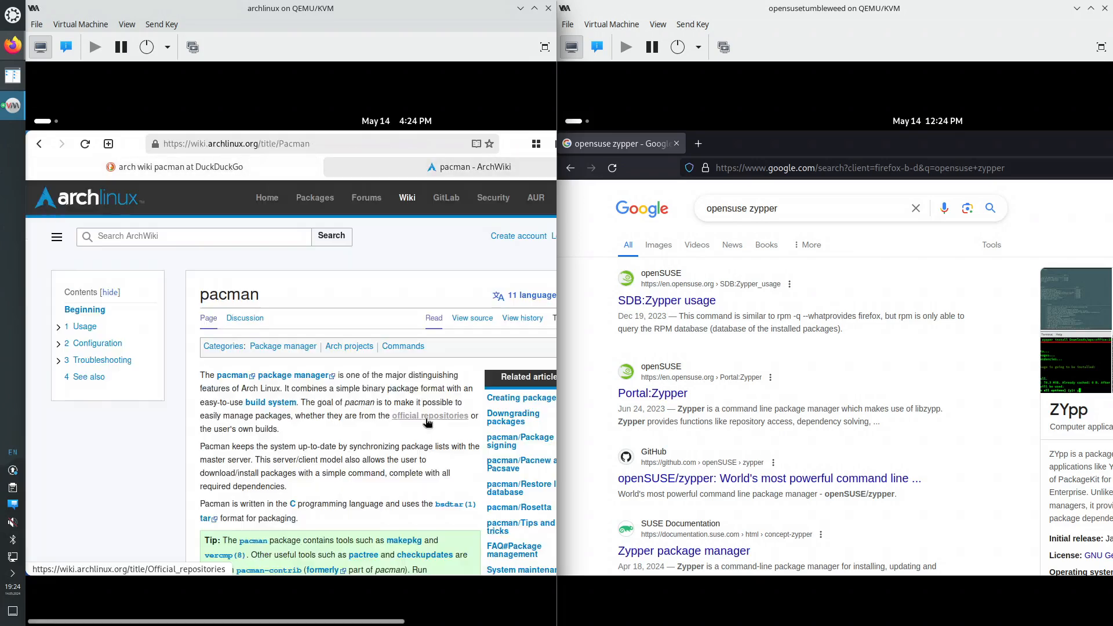
Open the Pacman/Rosetta article linked in the Usage tip in a new tab and bring its SLES/openSUSE command column into view
{"action": "scroll", "coordinate": [388, 445], "scroll_direction": "down", "scroll_amount": 2}
{"action": "scroll", "coordinate": [389, 446], "scroll_direction": "down", "scroll_amount": 4}
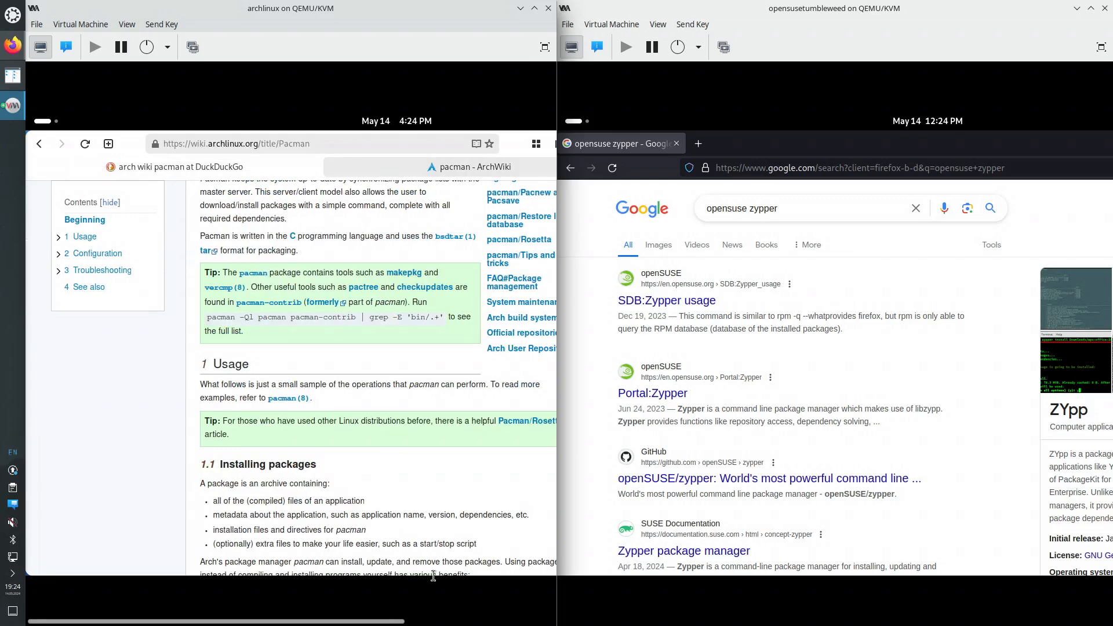
{"action": "right_click", "coordinate": [507, 423]}
{"action": "left_click", "coordinate": [504, 435]}
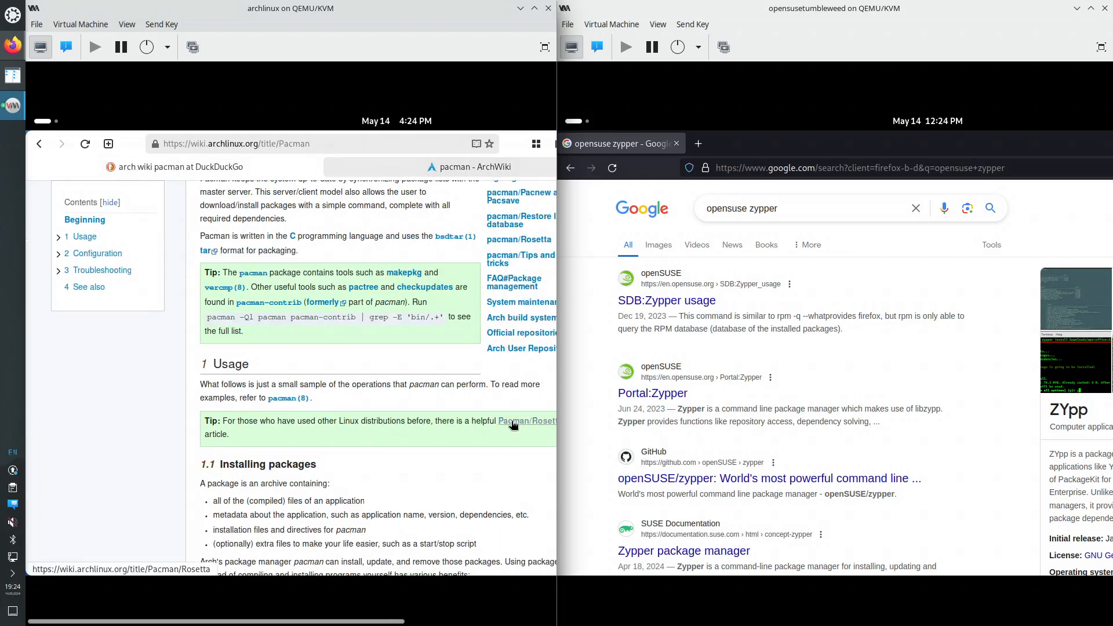
{"action": "right_click", "coordinate": [508, 426]}
{"action": "left_click", "coordinate": [521, 261]}
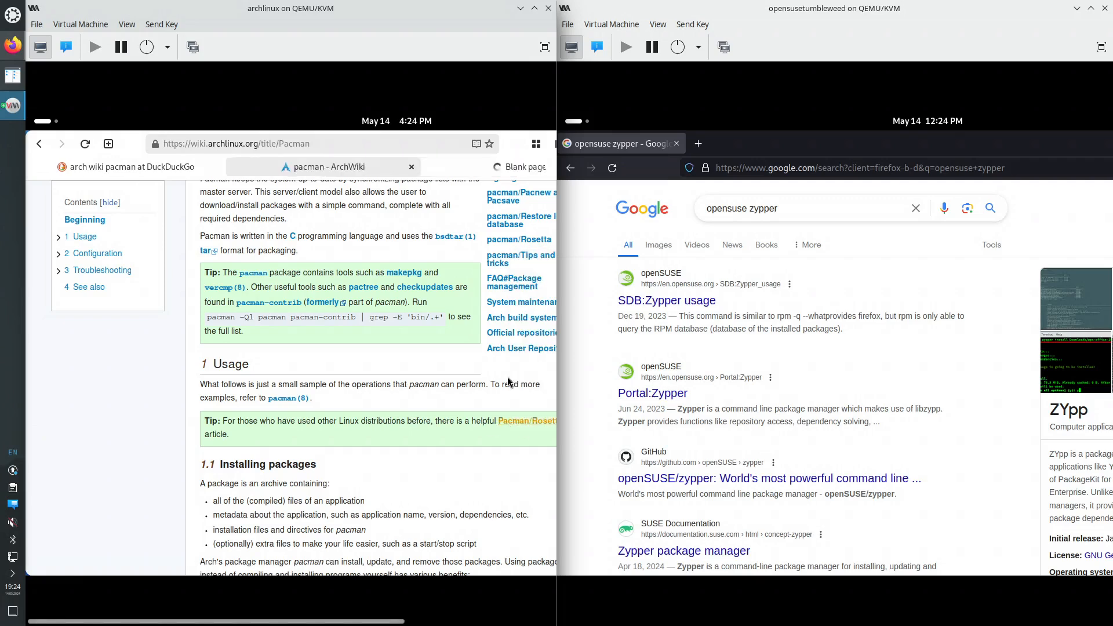
{"action": "left_click", "coordinate": [459, 168]}
{"action": "scroll", "coordinate": [351, 565], "scroll_direction": "down", "scroll_amount": 3}
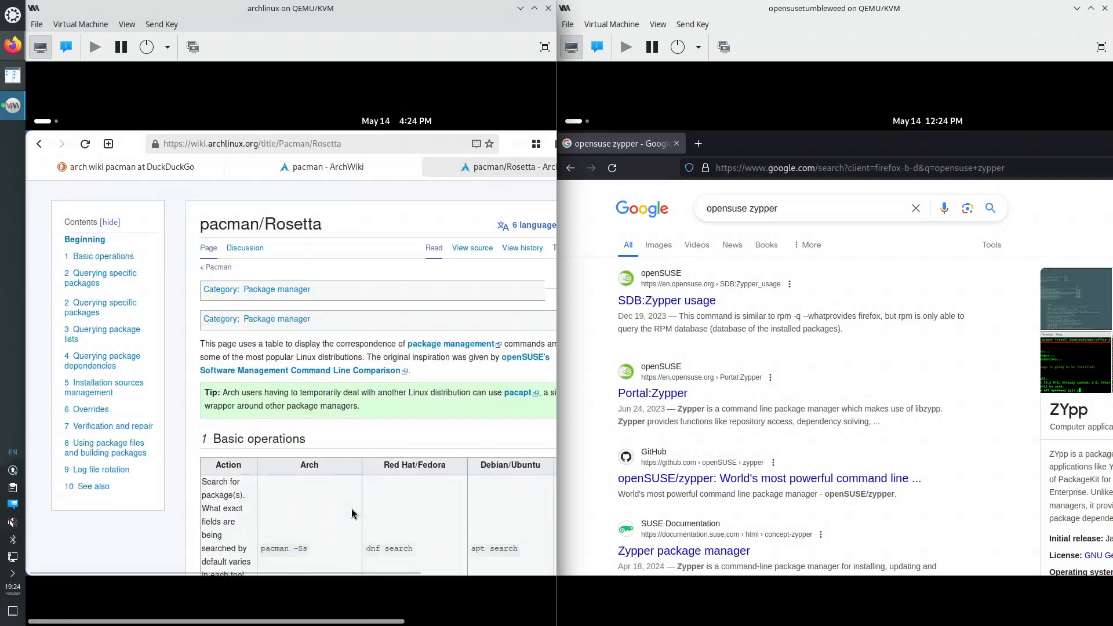
{"action": "left_click_drag", "start_coordinate": [384, 574], "coordinate": [494, 572]}
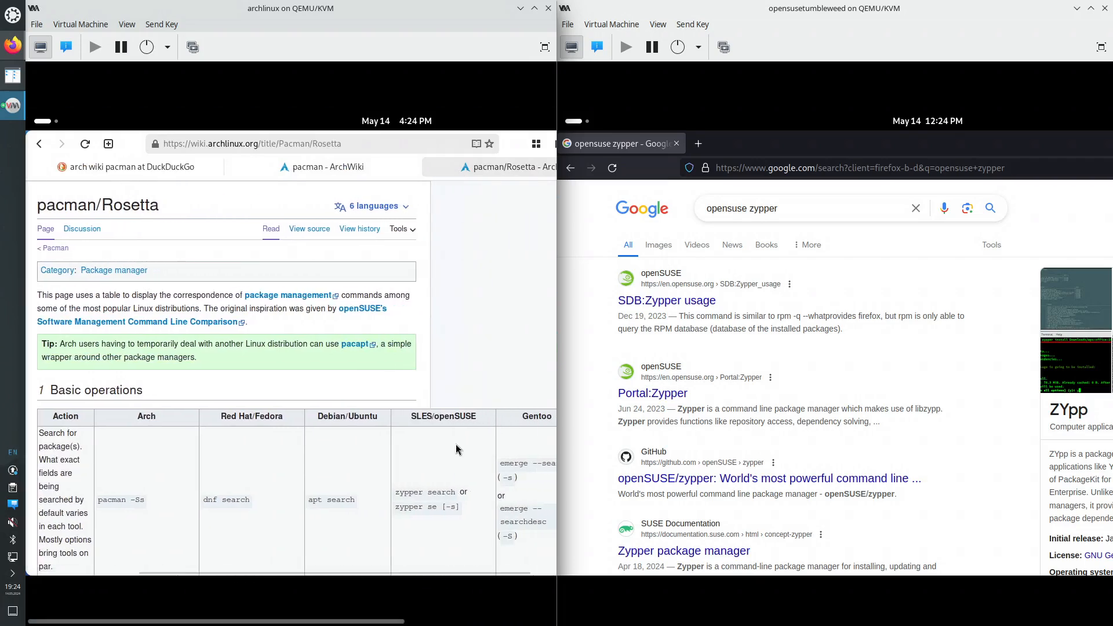
Compare the Arch, Debian/Ubuntu and SLES/openSUSE commands for searching and installing packages in the Pacman/Rosetta Basic operations table
{"action": "scroll", "coordinate": [448, 432], "scroll_direction": "down", "scroll_amount": 5}
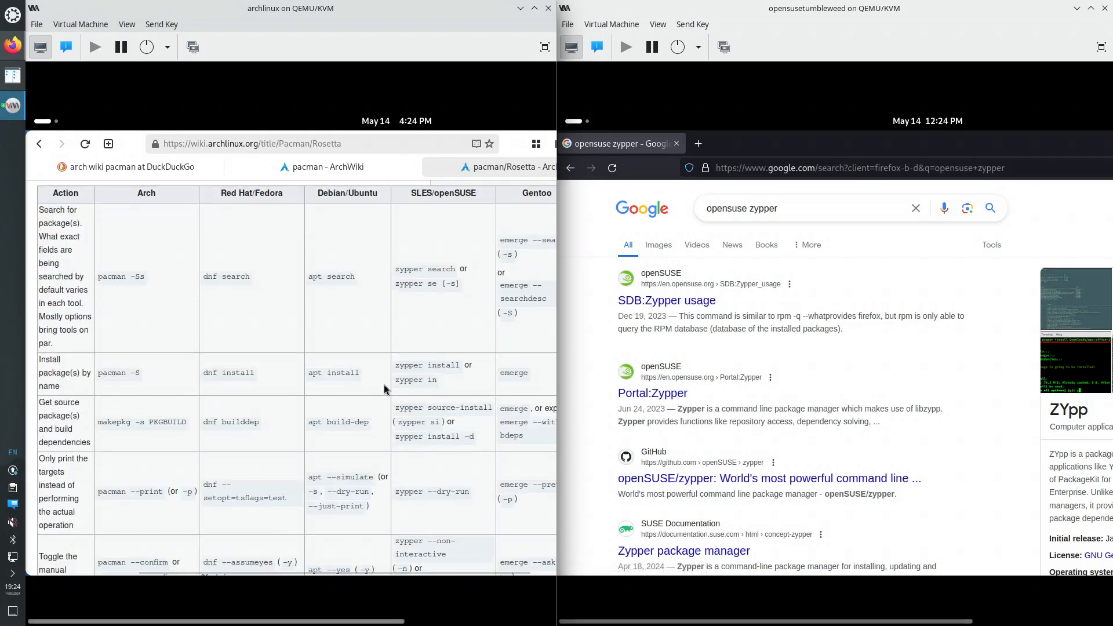
{"action": "double_click", "coordinate": [404, 269]}
{"action": "double_click", "coordinate": [105, 277]}
{"action": "left_click_drag", "start_coordinate": [310, 277], "coordinate": [359, 276]}
{"action": "left_click_drag", "start_coordinate": [100, 276], "coordinate": [146, 278]}
{"action": "left_click_drag", "start_coordinate": [395, 273], "coordinate": [456, 270]}
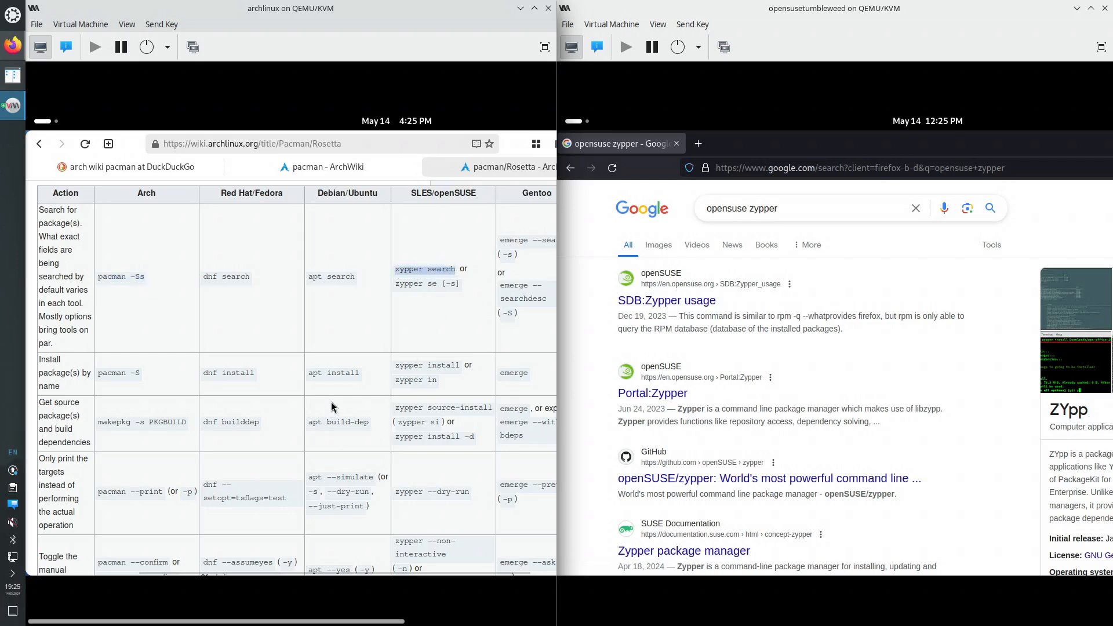
{"action": "scroll", "coordinate": [332, 406], "scroll_direction": "down", "scroll_amount": 1}
{"action": "left_click", "coordinate": [101, 328]}
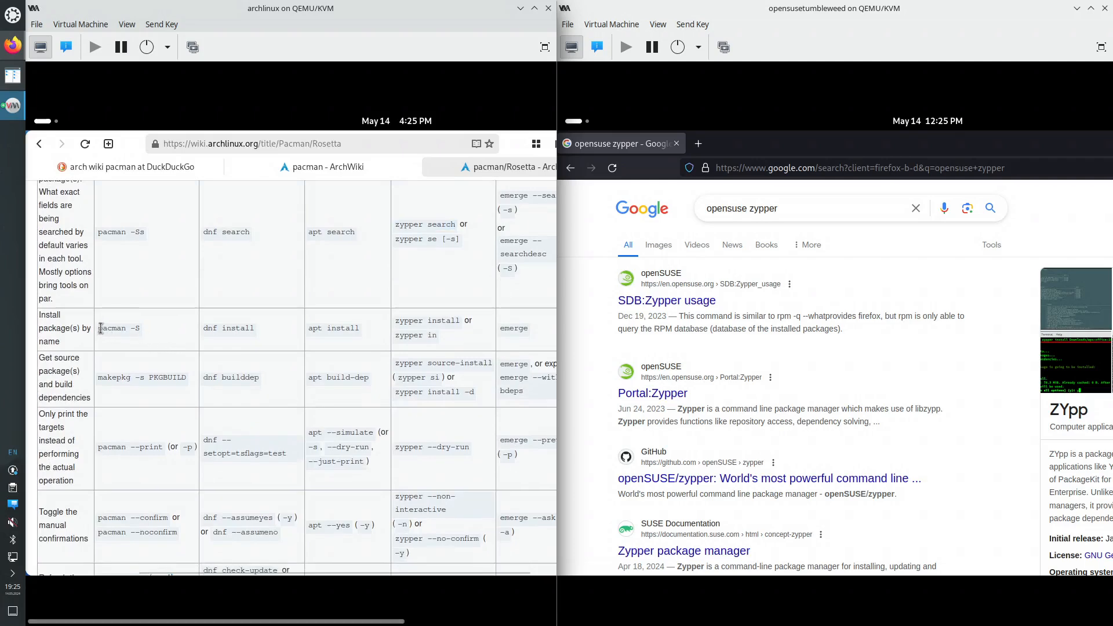
{"action": "left_click_drag", "start_coordinate": [100, 328], "coordinate": [151, 332]}
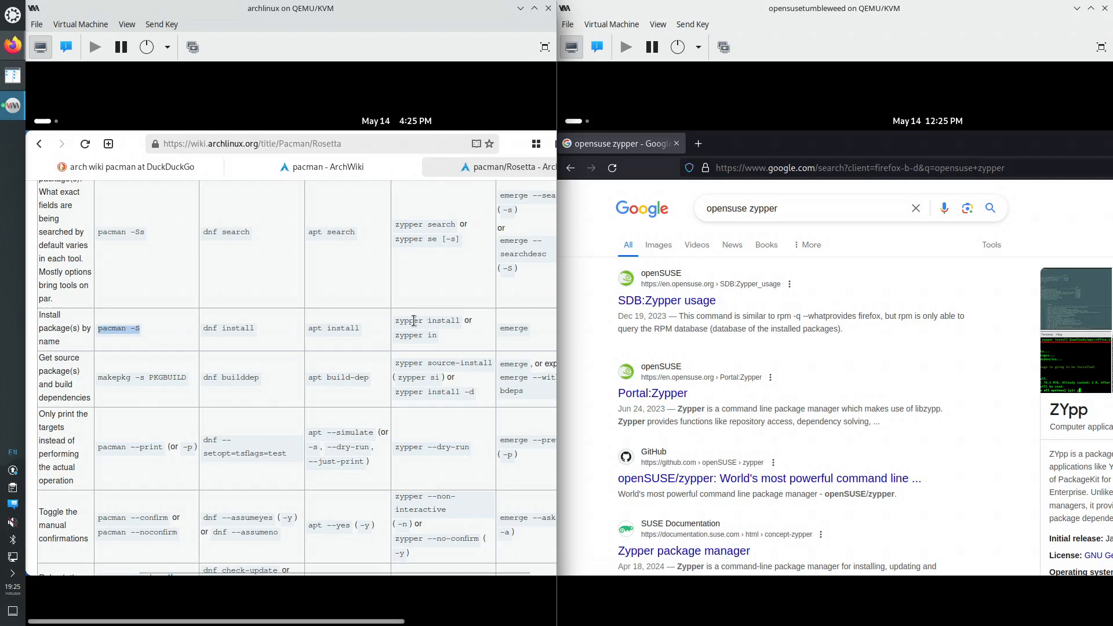
{"action": "left_click_drag", "start_coordinate": [397, 321], "coordinate": [457, 320]}
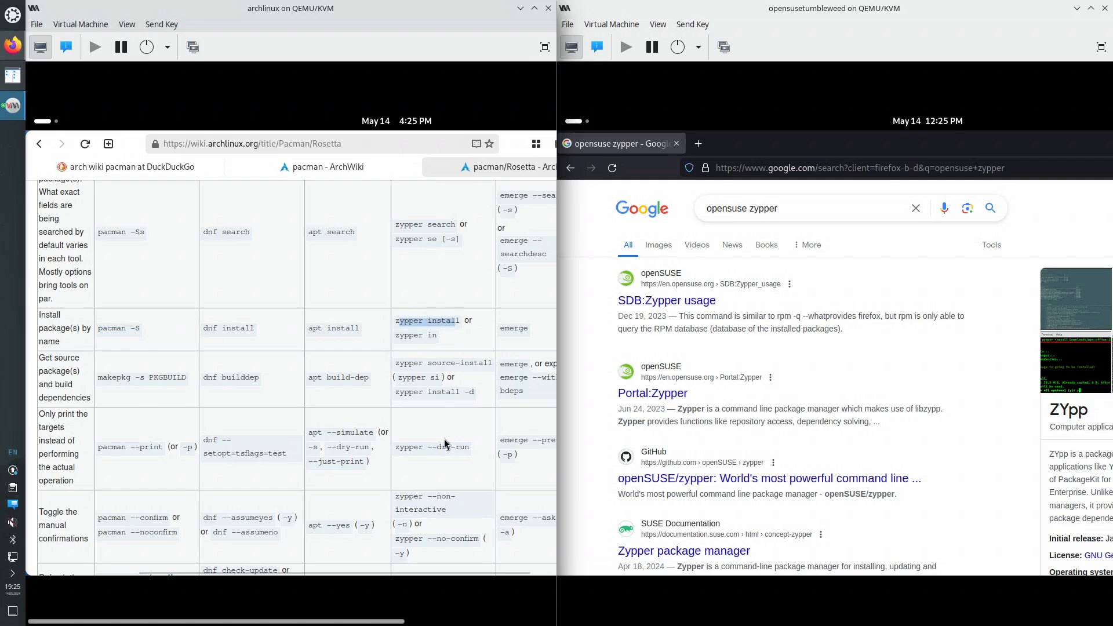
Examine the table rows for refreshing the package repository and upgrading packages, comparing the pacman, apt and zypper commands
{"action": "scroll", "coordinate": [445, 444], "scroll_direction": "down", "scroll_amount": 3}
{"action": "scroll", "coordinate": [445, 443], "scroll_direction": "down", "scroll_amount": 2}
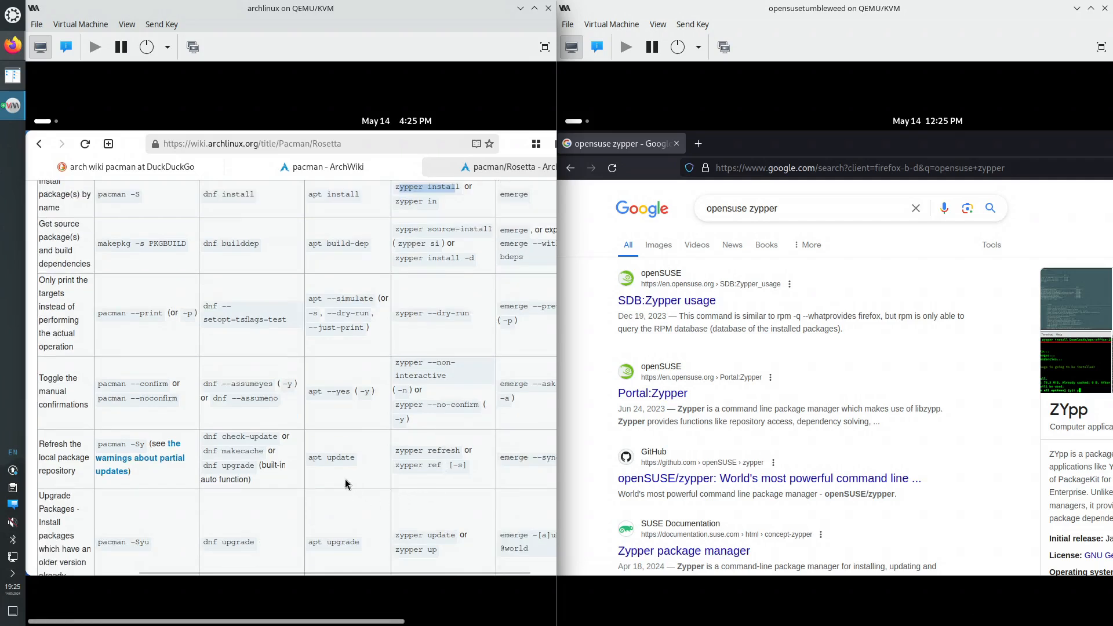
{"action": "left_click_drag", "start_coordinate": [308, 458], "coordinate": [354, 455]}
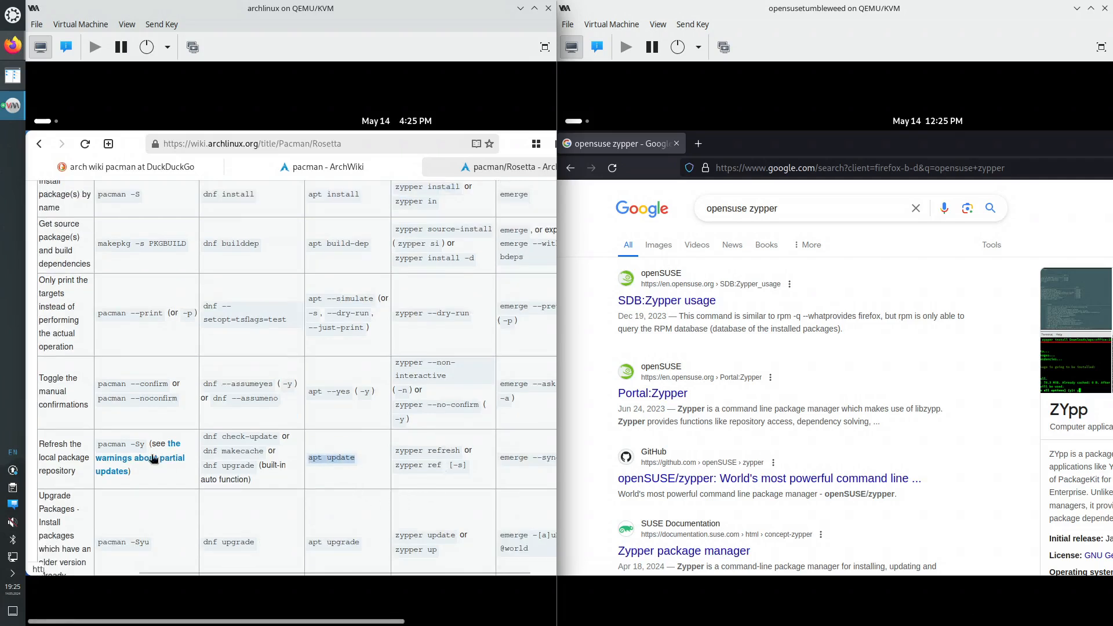
{"action": "left_click_drag", "start_coordinate": [100, 445], "coordinate": [143, 445]}
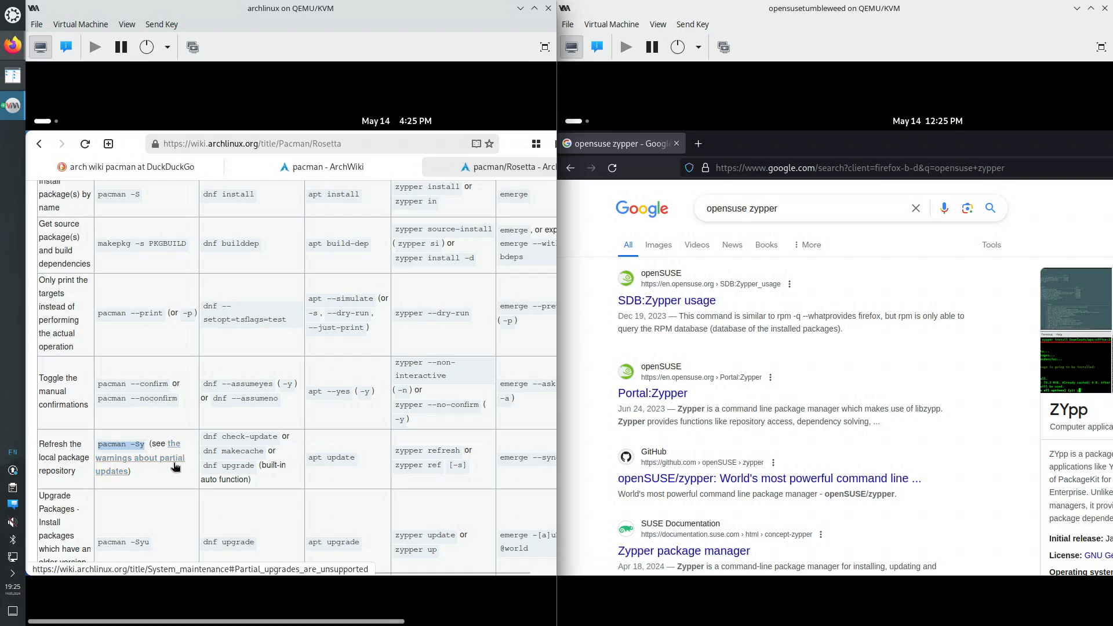
{"action": "scroll", "coordinate": [172, 470], "scroll_direction": "down", "scroll_amount": 1}
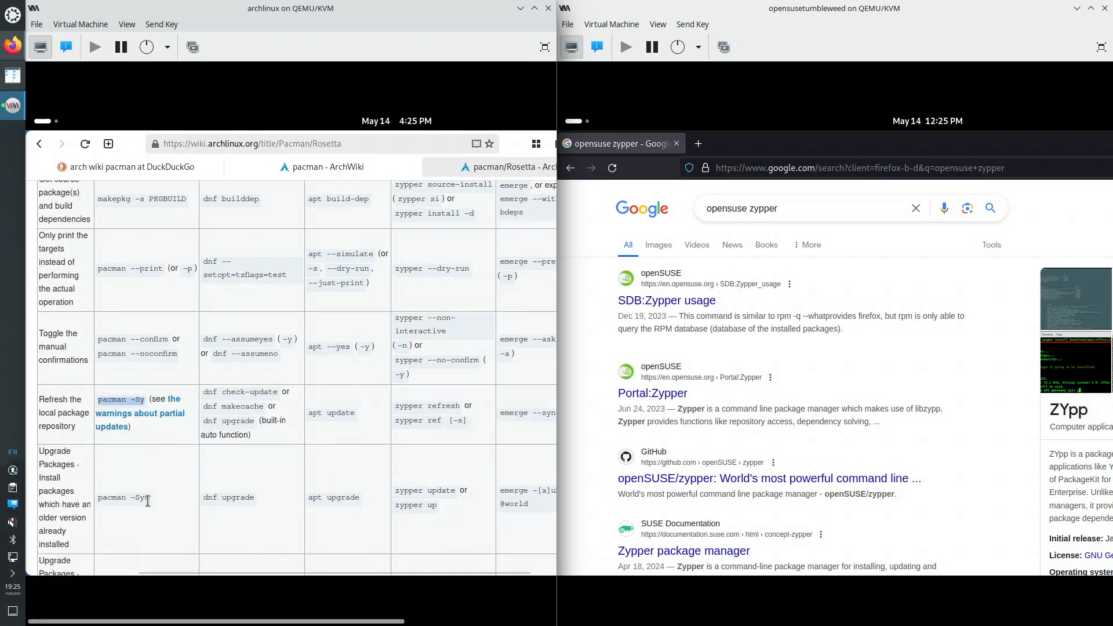
{"action": "left_click_drag", "start_coordinate": [152, 498], "coordinate": [99, 498]}
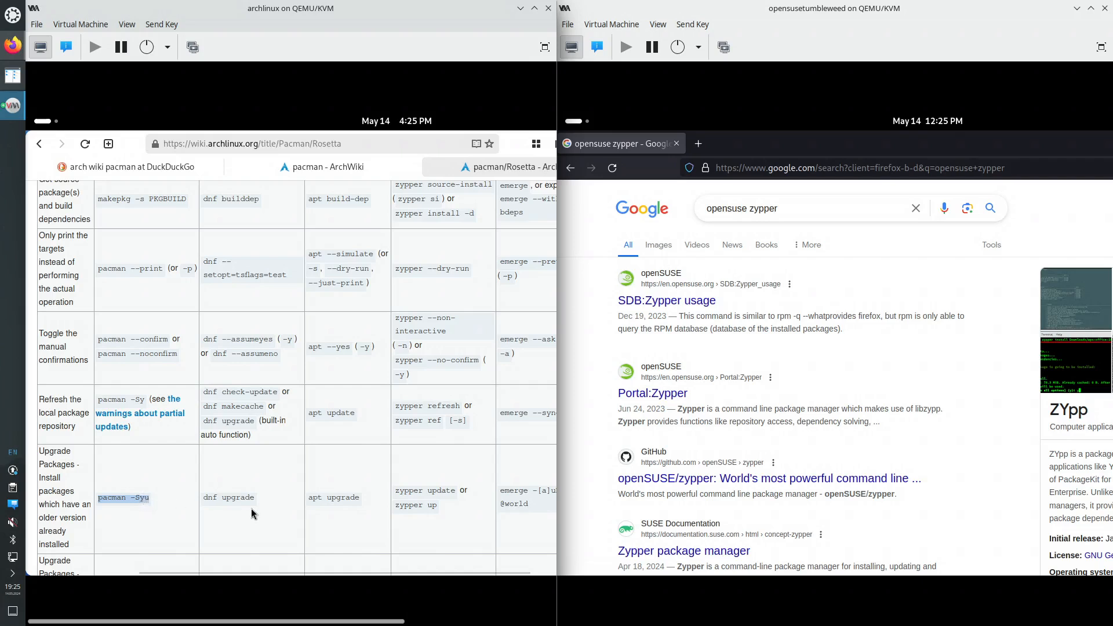
{"action": "left_click_drag", "start_coordinate": [361, 498], "coordinate": [312, 498]}
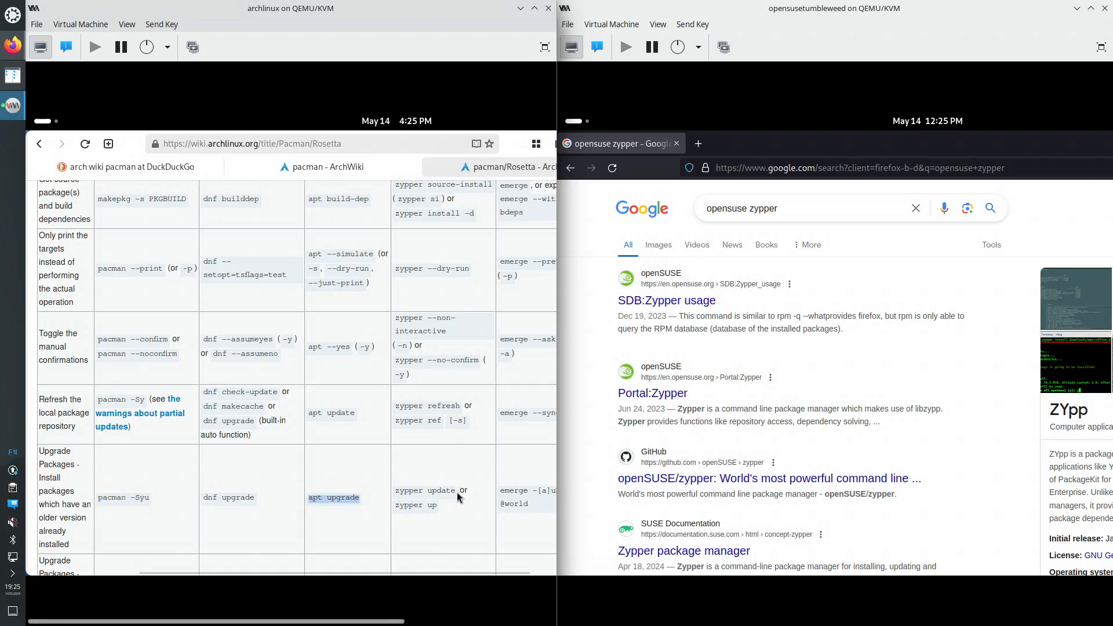
{"action": "left_click_drag", "start_coordinate": [454, 492], "coordinate": [395, 492]}
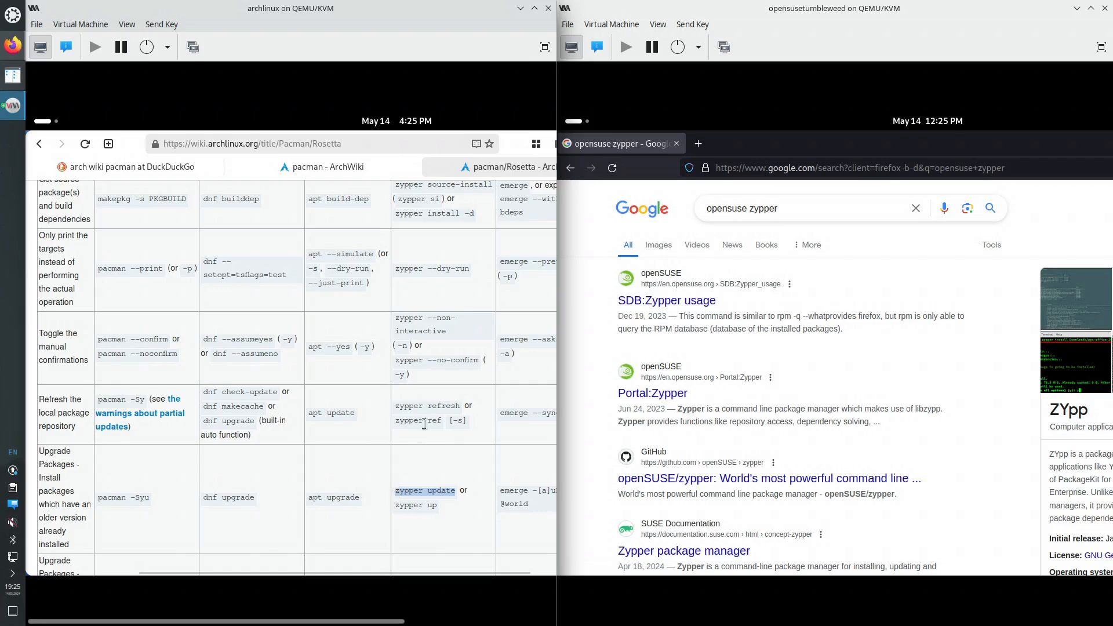
Copy the pacman -Ss command from the Arch column of the package search row
{"action": "scroll", "coordinate": [423, 420], "scroll_direction": "up", "scroll_amount": 3}
{"action": "scroll", "coordinate": [423, 420], "scroll_direction": "up", "scroll_amount": 7}
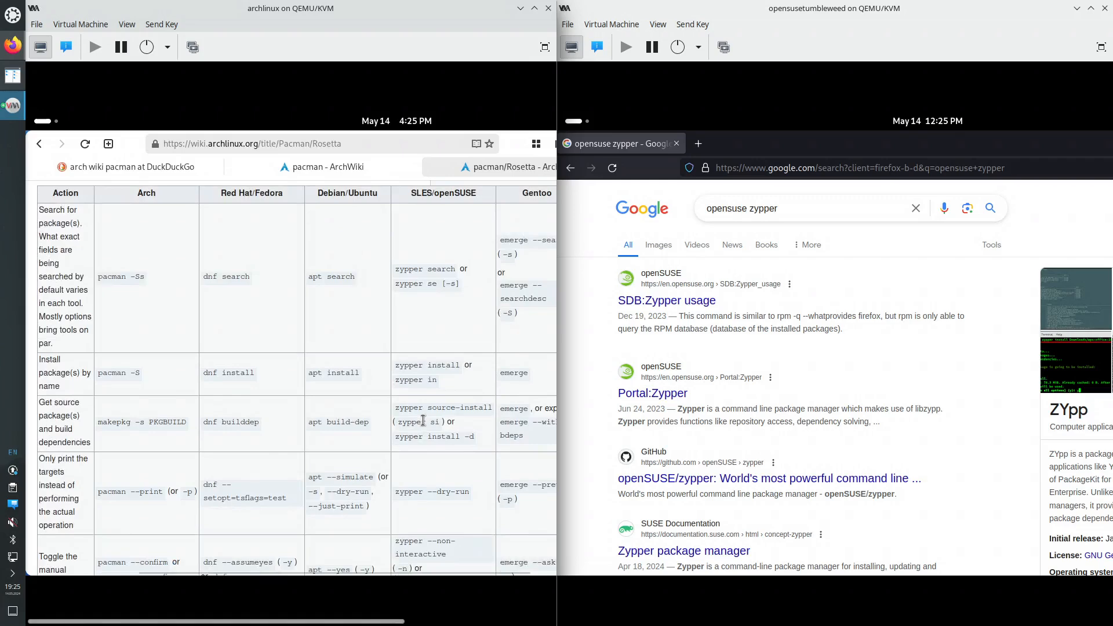
{"action": "left_click_drag", "start_coordinate": [148, 370], "coordinate": [96, 367]}
{"action": "right_click", "coordinate": [122, 367]}
{"action": "left_click", "coordinate": [147, 374]}
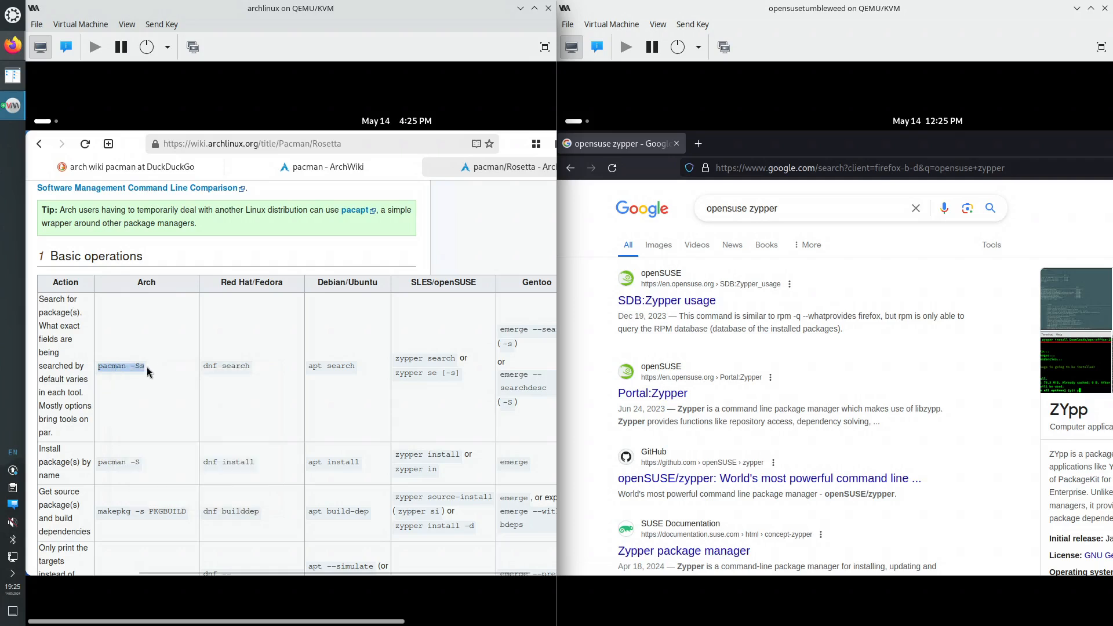
{"action": "left_click", "coordinate": [158, 347]}
{"action": "left_click_drag", "start_coordinate": [156, 370], "coordinate": [96, 367]}
{"action": "key", "text": "ctrl+c"}
Open a terminal on Arch Linux and run pacman -Ss firefox, using the copied command
{"action": "left_click", "coordinate": [47, 123]}
{"action": "left_click", "coordinate": [324, 432]}
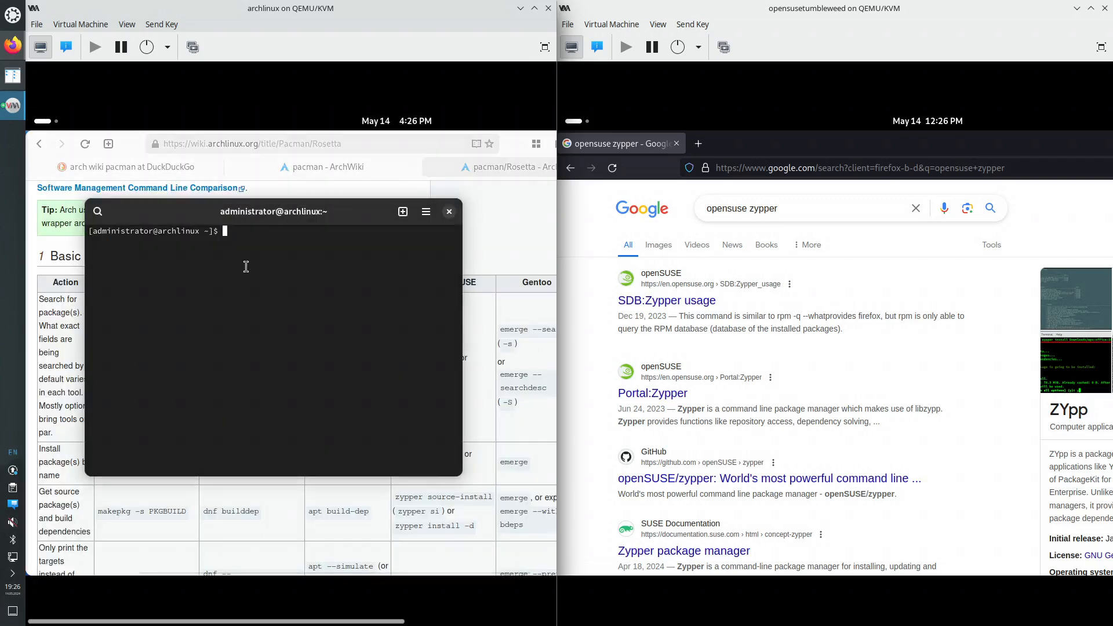
{"action": "middle_click", "coordinate": [250, 261]}
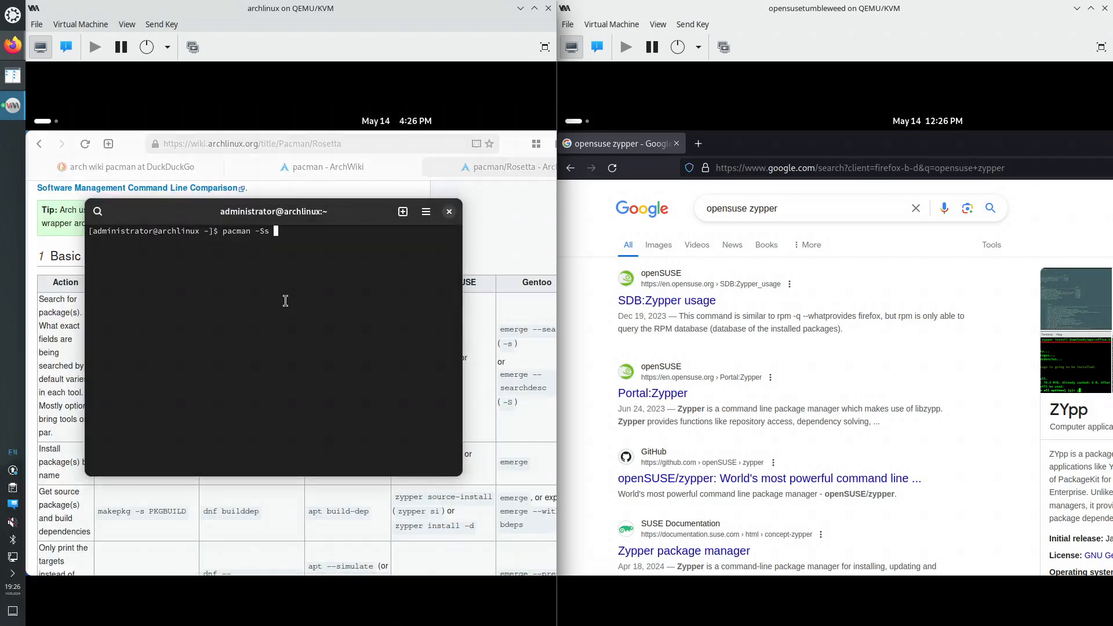
{"action": "type", "text": "firefox"}
{"action": "key", "text": "Return"}
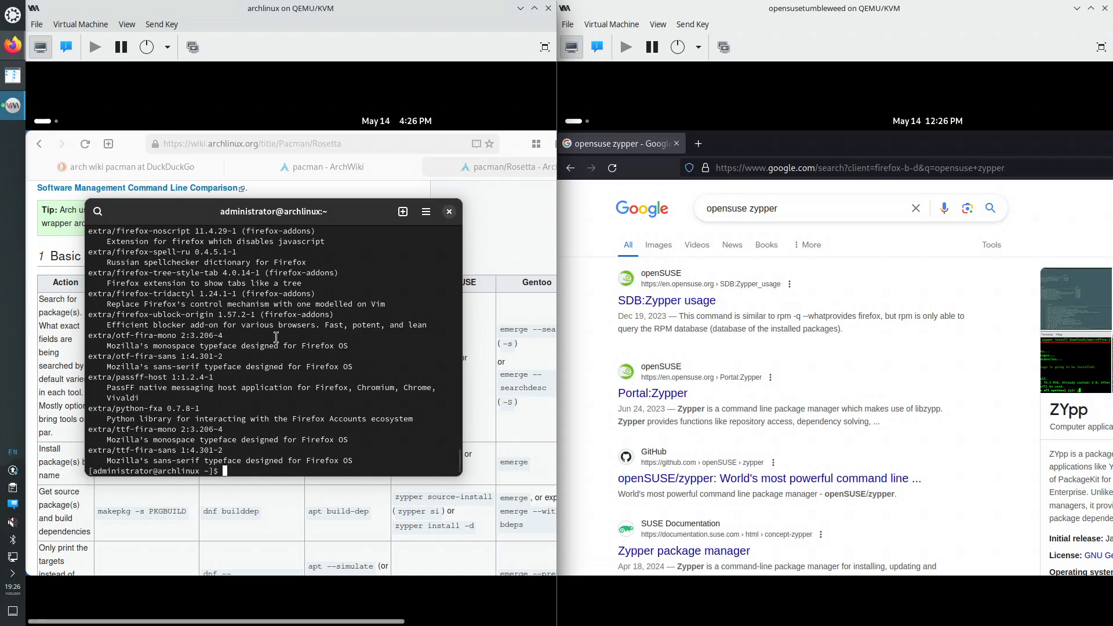
Rerun the Firefox package search filtered with grep firefox and look back through its output
{"action": "key", "text": "Up"}
{"action": "type", "text": "| g"}
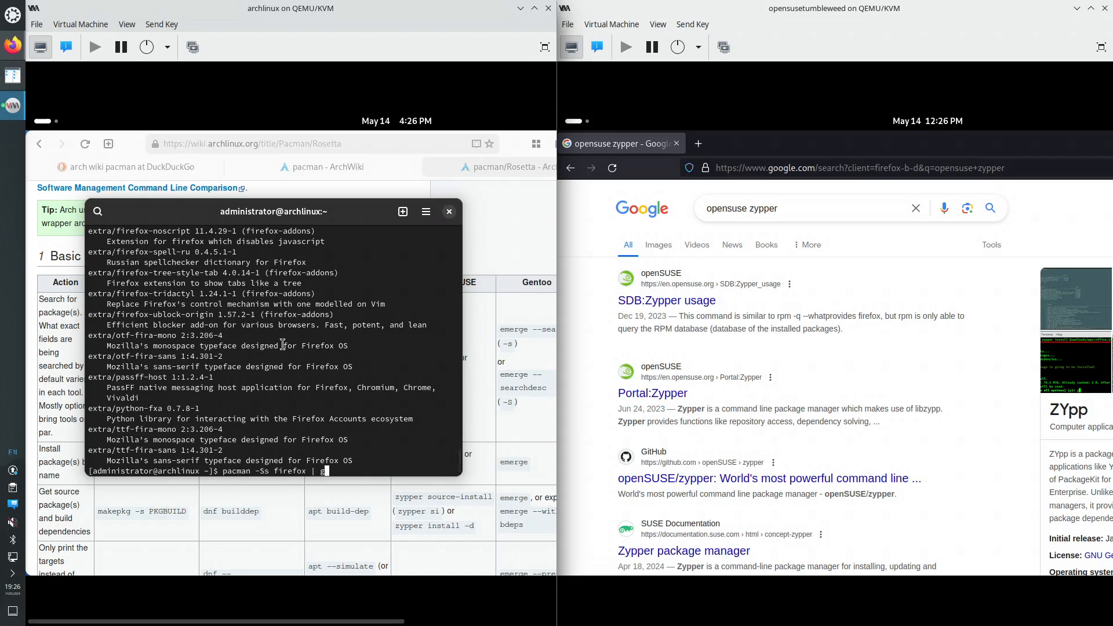
{"action": "type", "text": "rep firefox"}
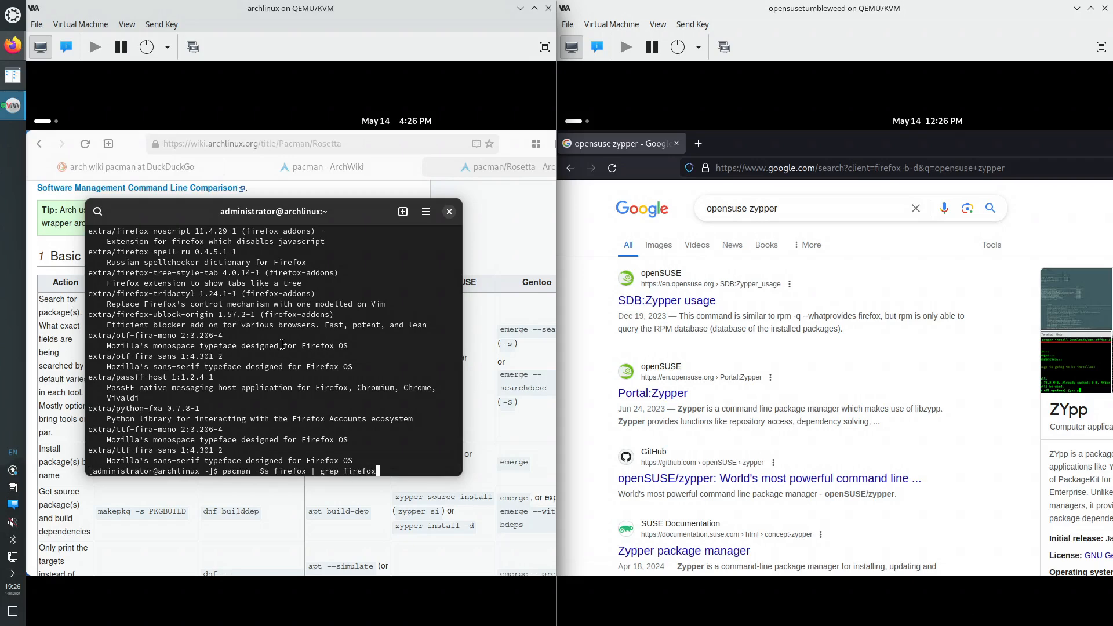
{"action": "key", "text": "Return"}
{"action": "scroll", "coordinate": [293, 348], "scroll_direction": "up", "scroll_amount": 10}
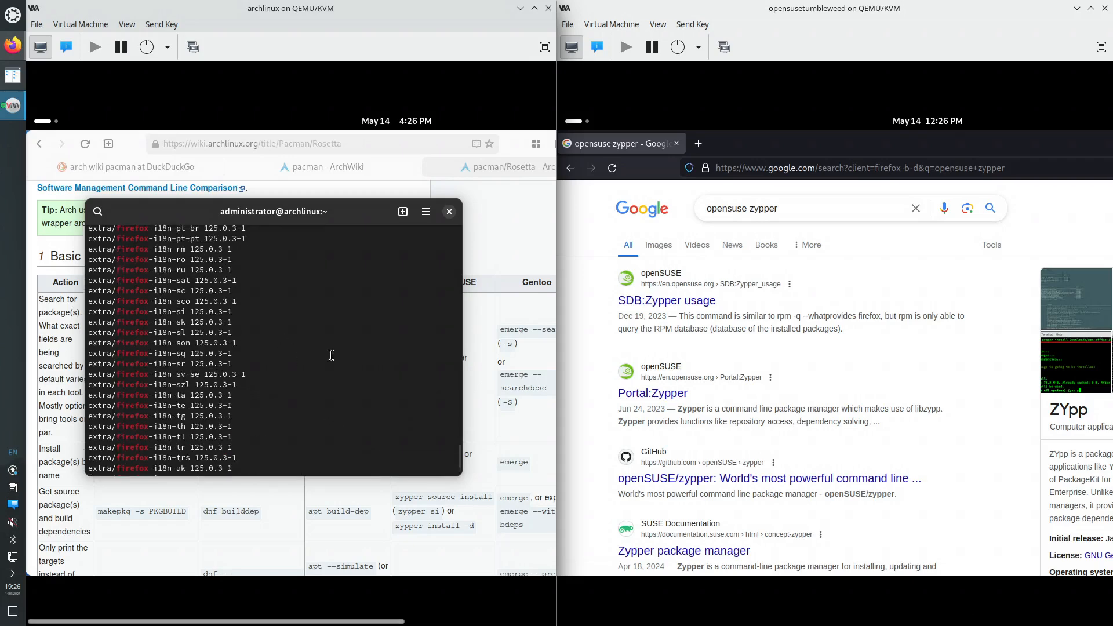
{"action": "scroll", "coordinate": [323, 355], "scroll_direction": "up", "scroll_amount": 10}
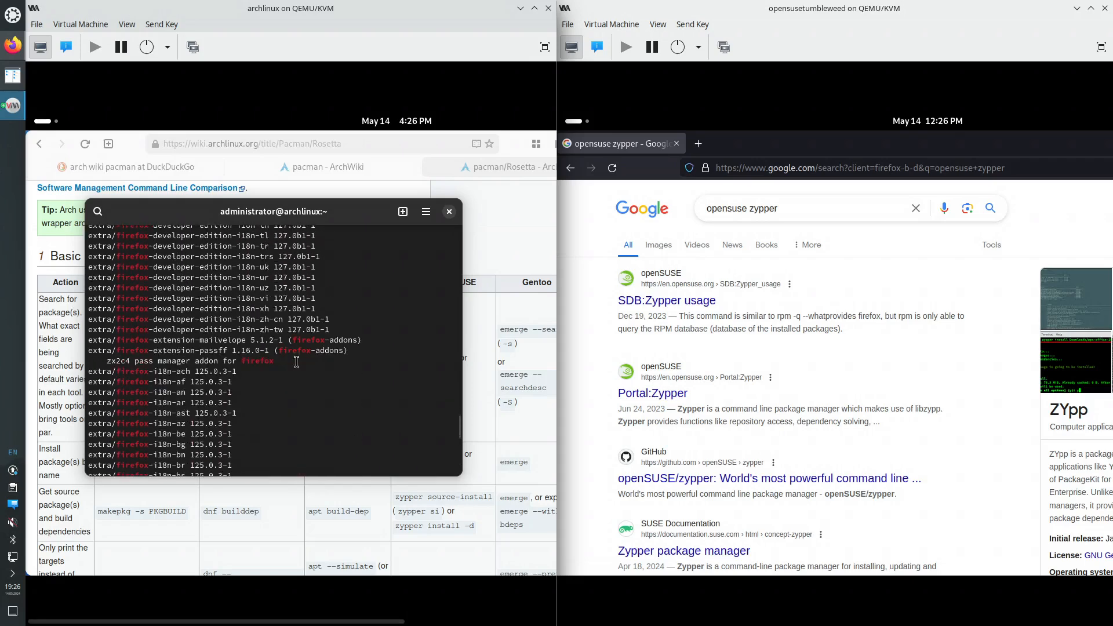
Enlarge the terminal window to the desktop's full height and go back to the first matches of the filtered search
{"action": "left_click_drag", "start_coordinate": [341, 198], "coordinate": [330, 117]}
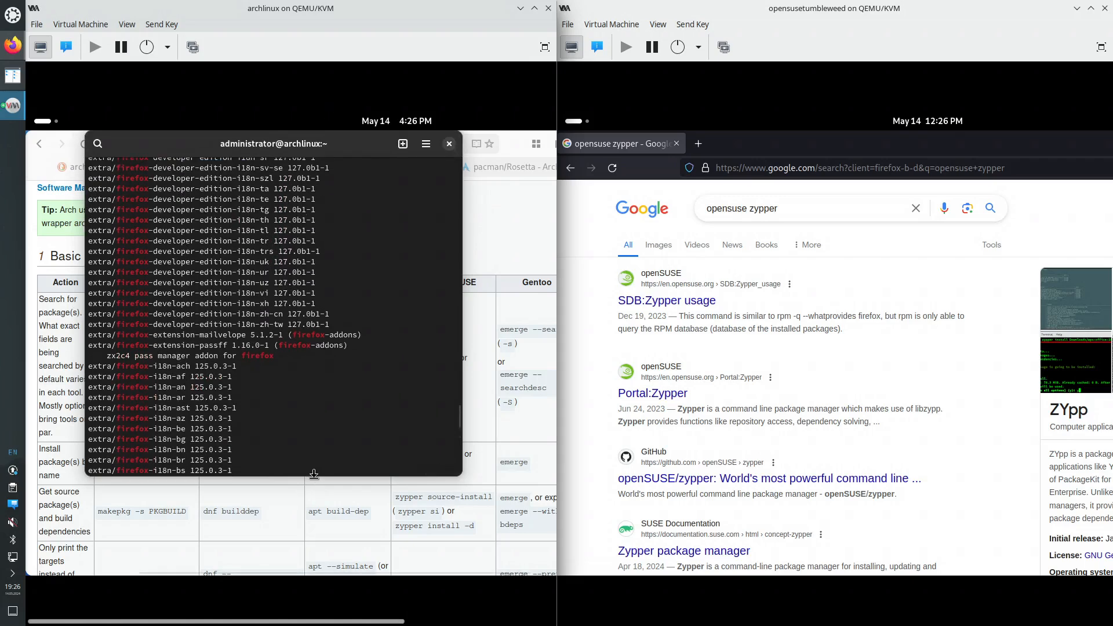
{"action": "left_click_drag", "start_coordinate": [313, 475], "coordinate": [298, 573]}
{"action": "scroll", "coordinate": [298, 359], "scroll_direction": "up", "scroll_amount": 12}
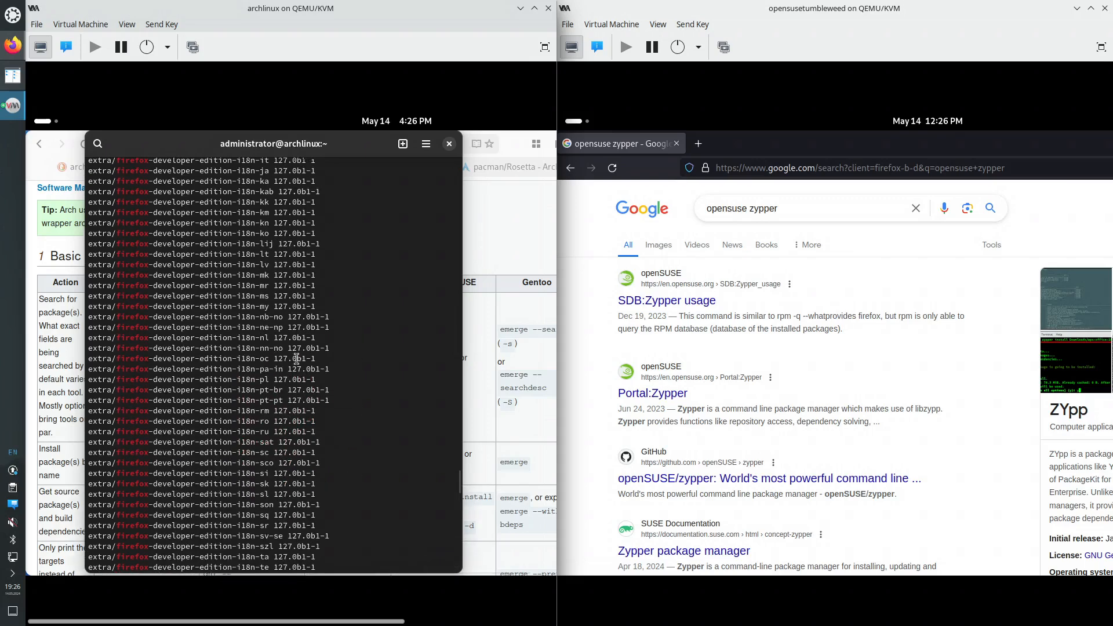
{"action": "scroll", "coordinate": [296, 359], "scroll_direction": "up", "scroll_amount": 20}
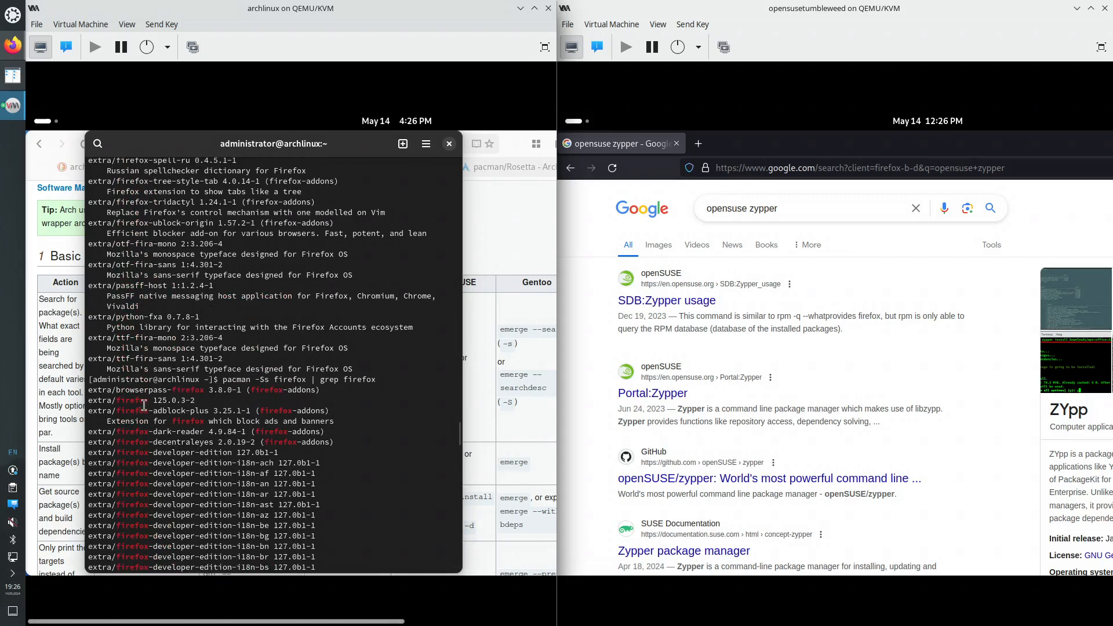
Return to the Pacman/Rosetta page and copy the pacman -S command from the package install row
{"action": "left_click", "coordinate": [485, 416]}
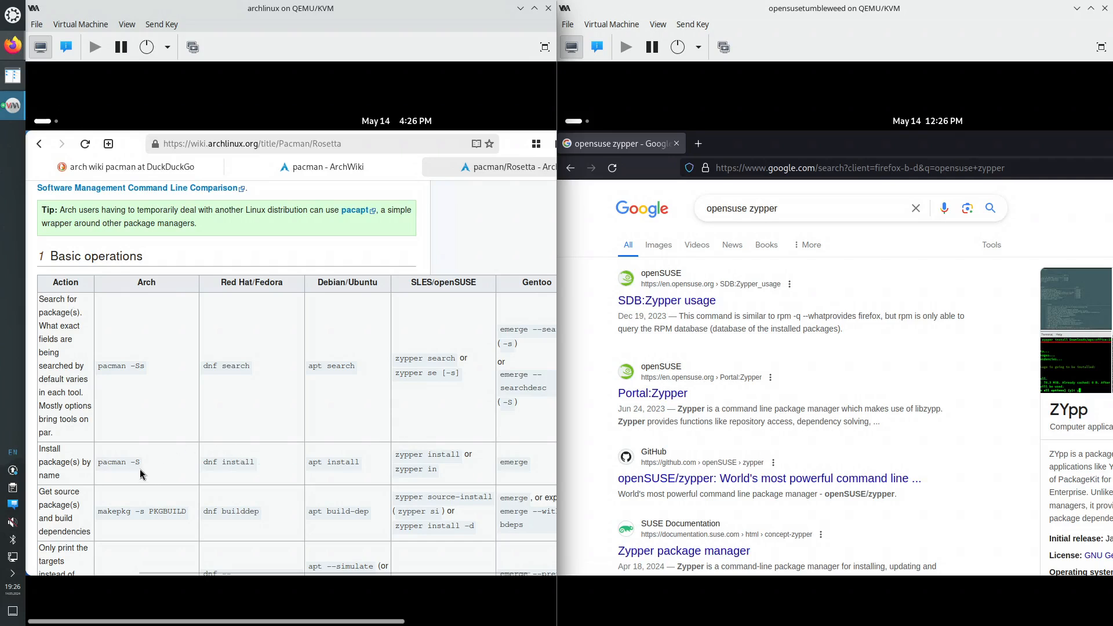
{"action": "left_click_drag", "start_coordinate": [142, 468], "coordinate": [96, 462]}
{"action": "right_click", "coordinate": [105, 461]}
{"action": "left_click", "coordinate": [122, 328]}
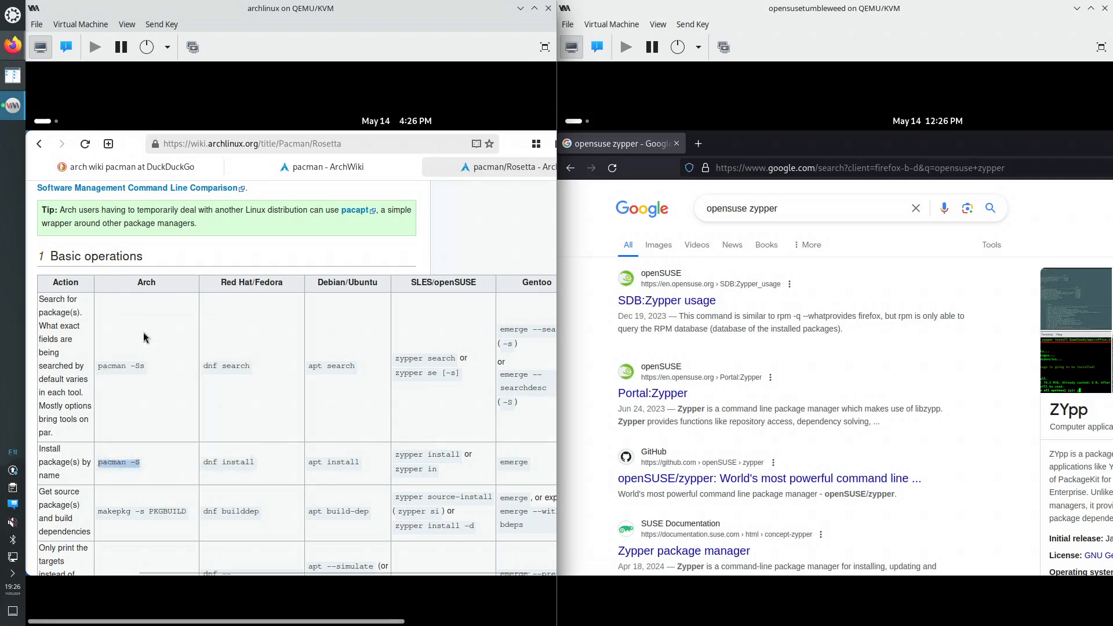
Bring the Arch Linux terminal back and try to install Firefox with pacman -S firefox
{"action": "left_click", "coordinate": [42, 121]}
{"action": "left_click", "coordinate": [322, 425]}
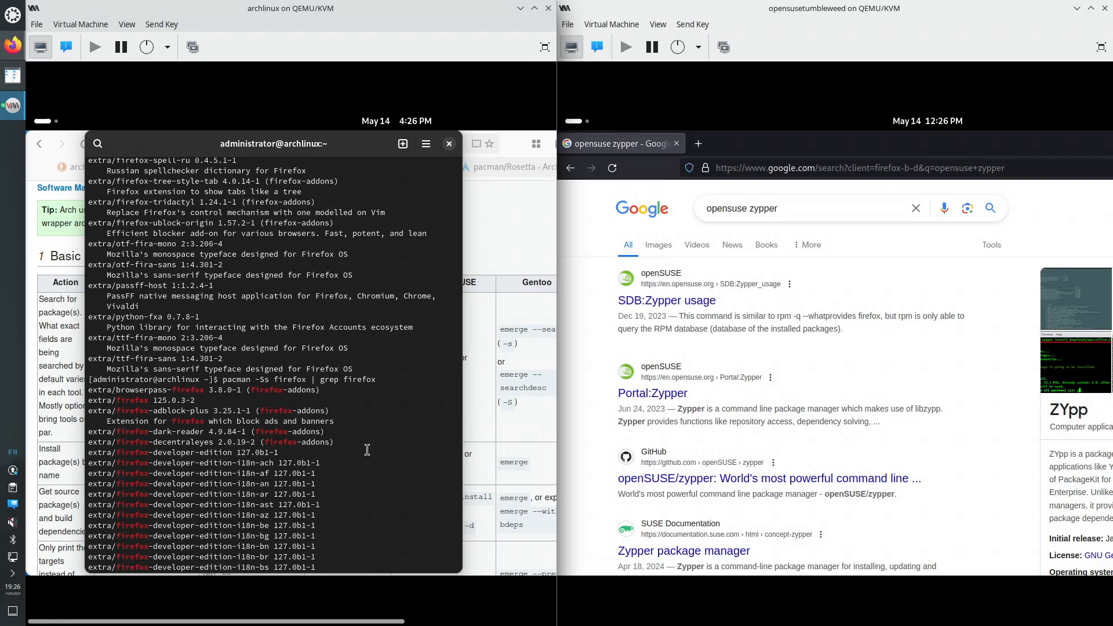
{"action": "key", "text": "ctrl+shift+v"}
{"action": "type", "text": "firefox"}
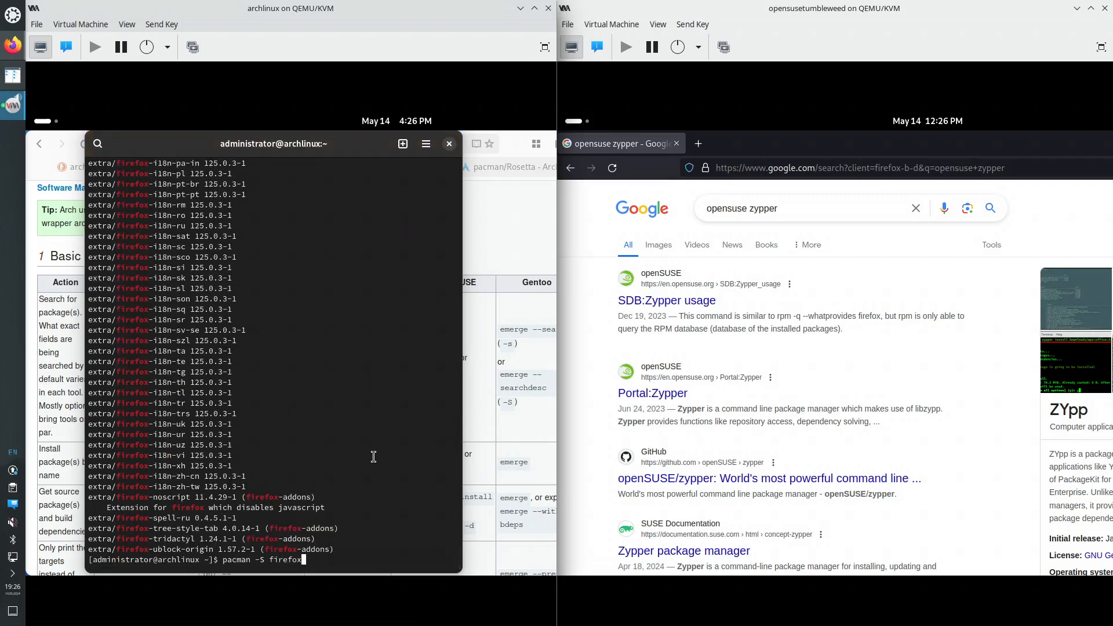
{"action": "key", "text": "Return"}
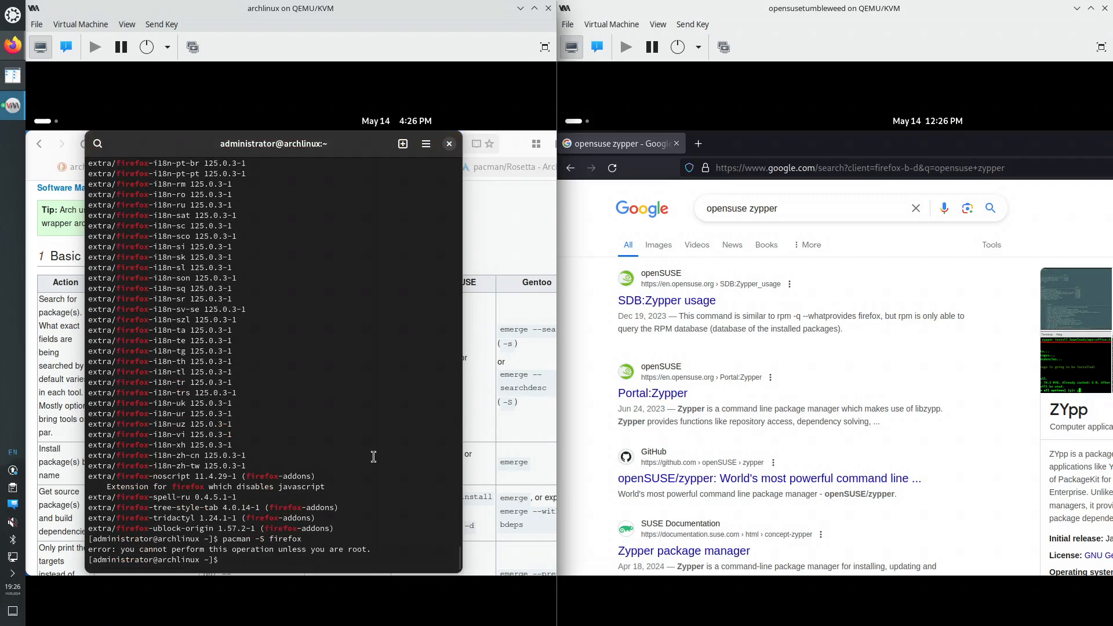
Rerun the Firefox installation as sudo pacman -S firefox and enter the account password
{"action": "key", "text": "Up"}
{"action": "key", "text": "Home"}
{"action": "type", "text": "sudo"}
{"action": "key", "text": "Return"}
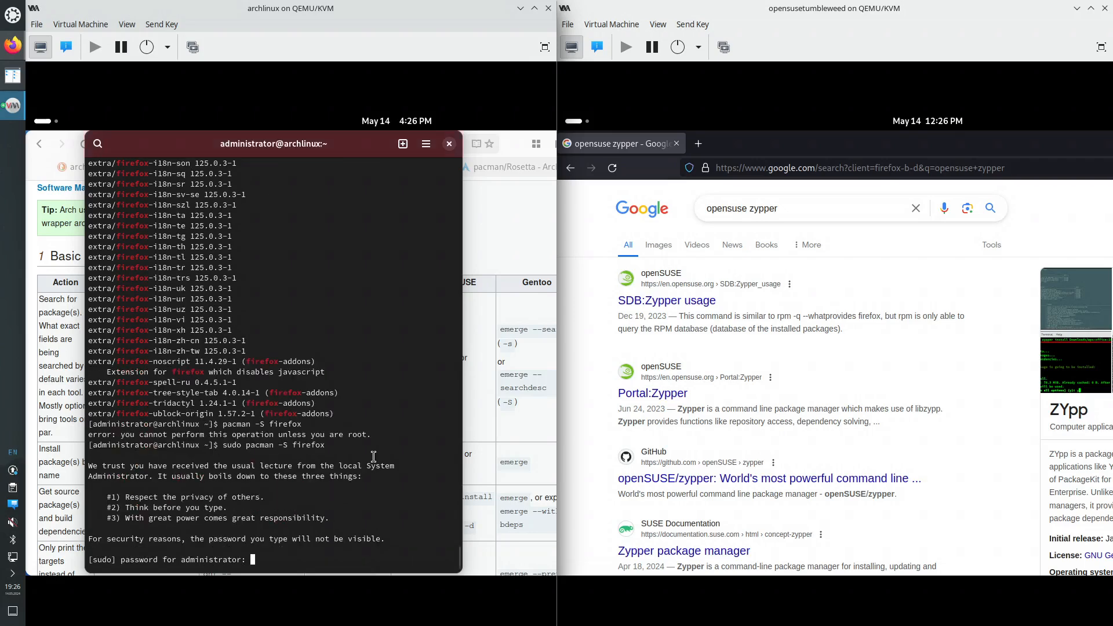
{"action": "key", "text": "Return"}
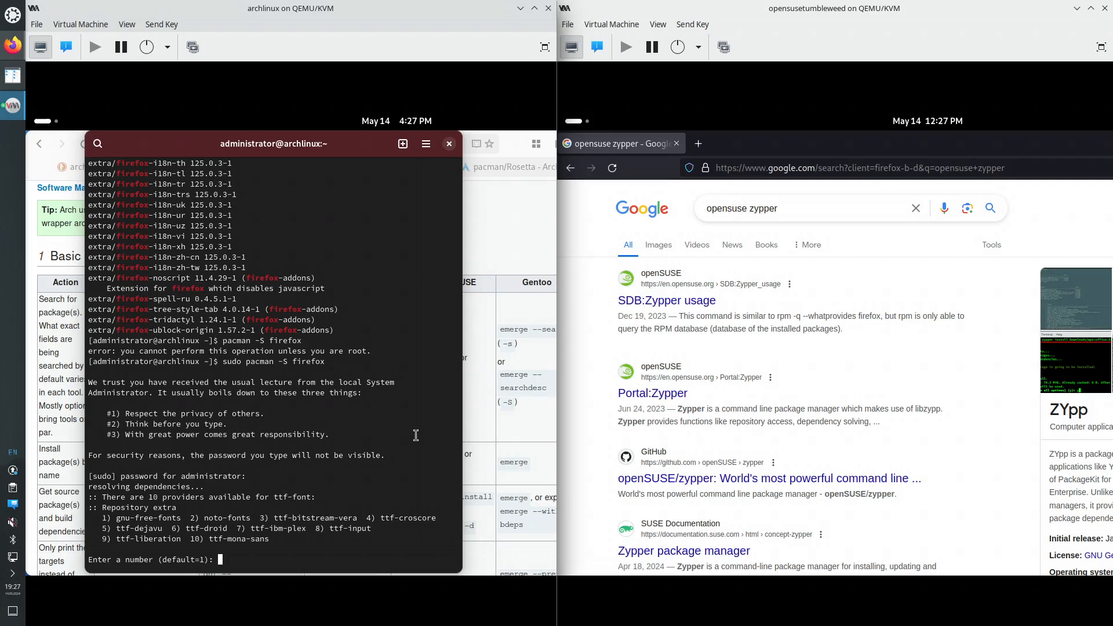
Choose provider 2 (noto-fonts) for ttf-font, proceed with the Firefox installation and examine the optional dependencies of noto-fonts
{"action": "type", "text": "2"}
{"action": "key", "text": "Return"}
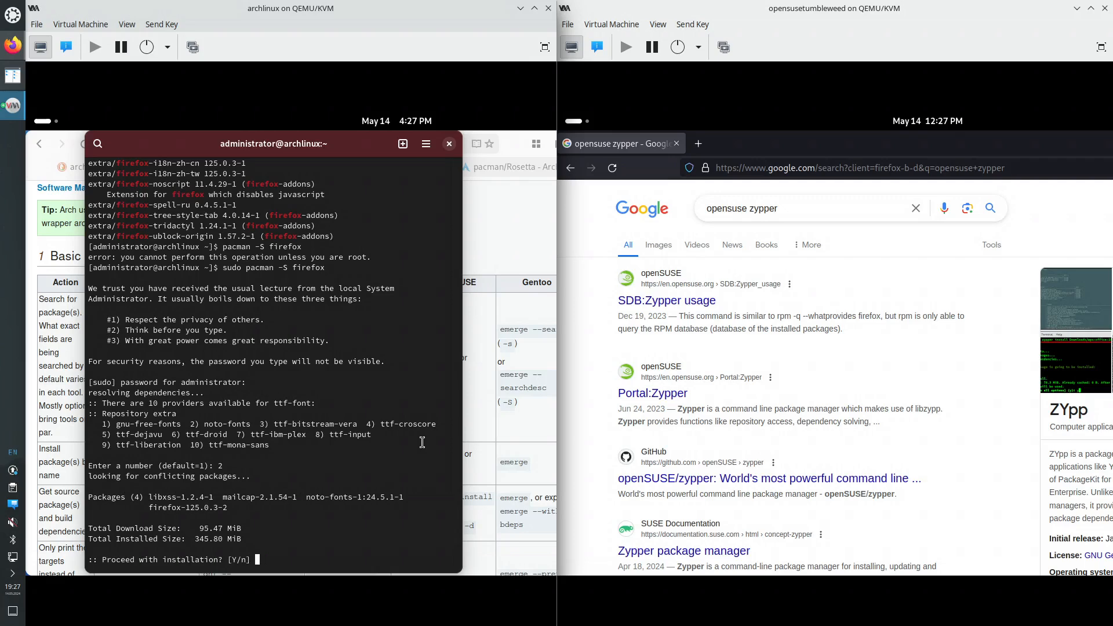
{"action": "key", "text": "Return"}
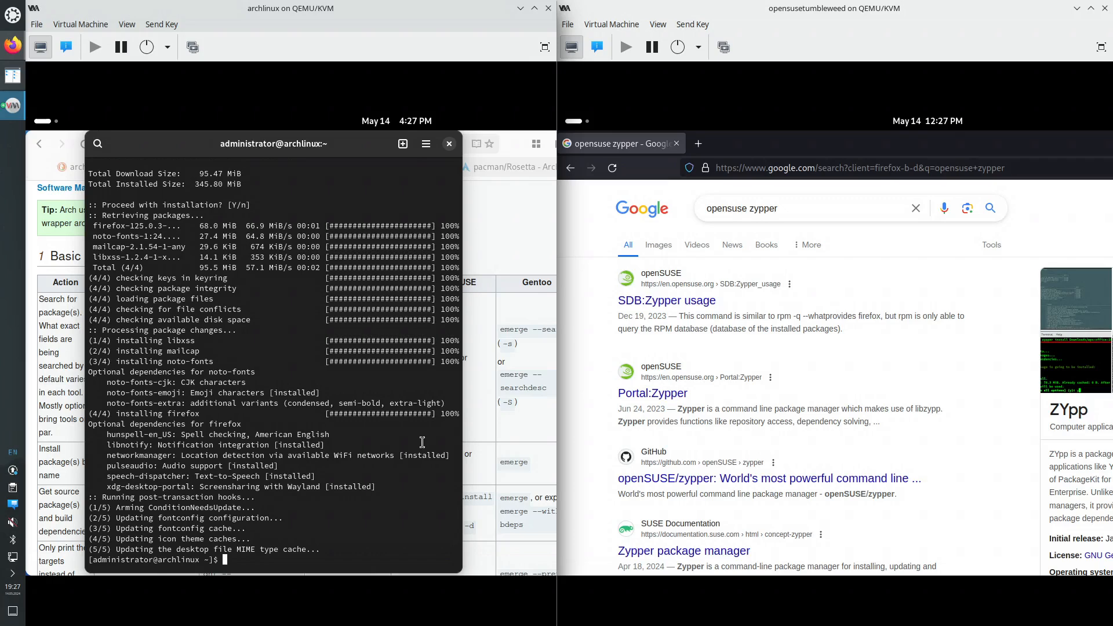
{"action": "left_click_drag", "start_coordinate": [107, 382], "coordinate": [181, 403]}
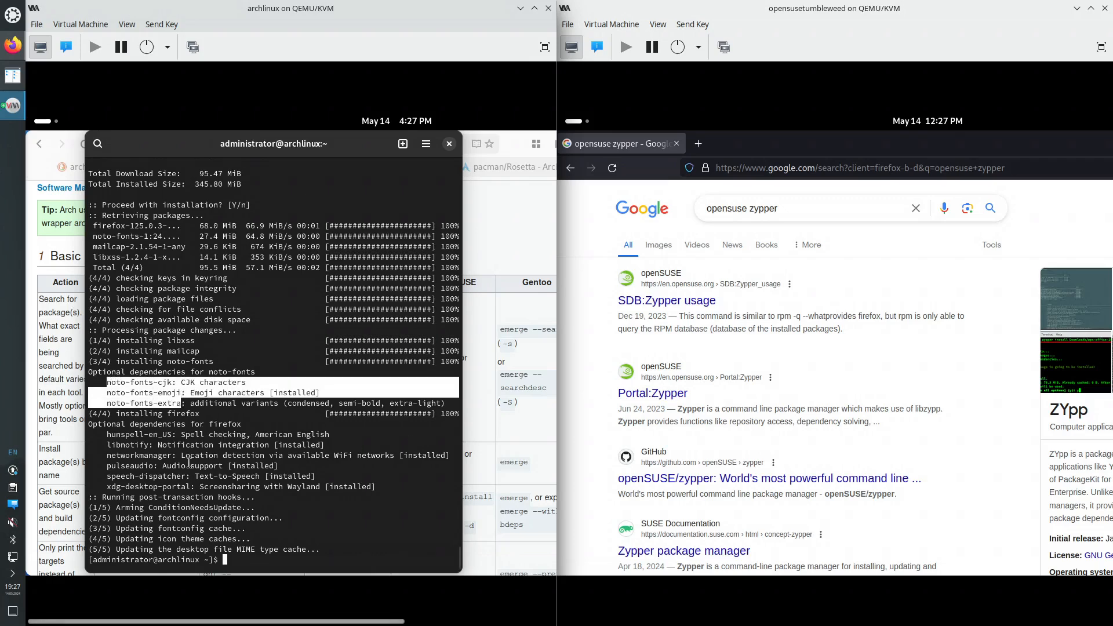
{"action": "left_click", "coordinate": [172, 427]}
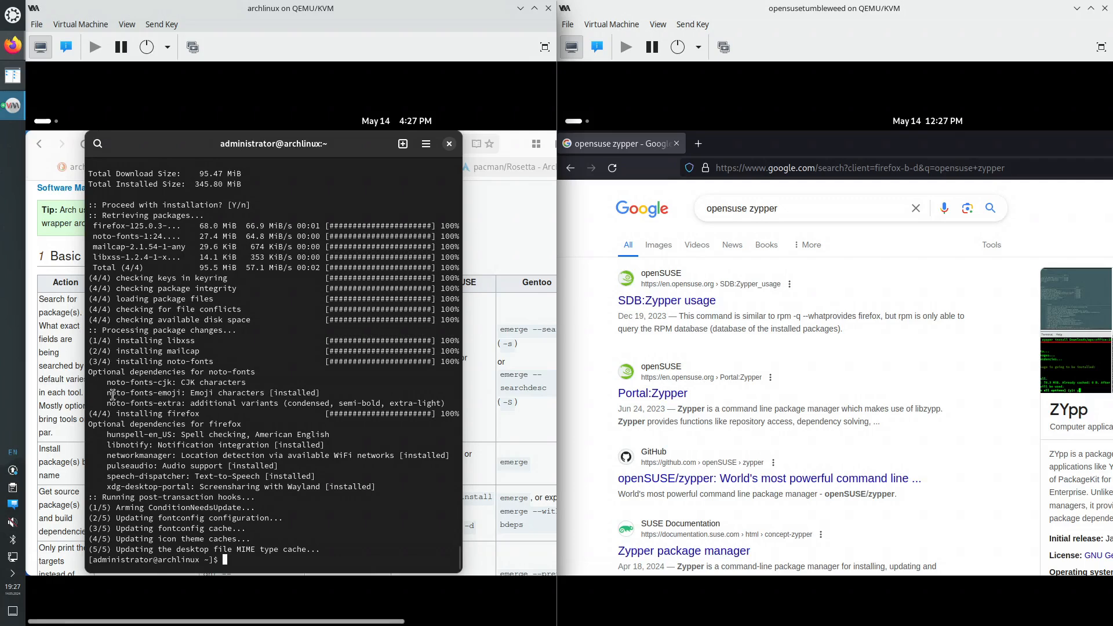
Try to install the optional font package with sudo pacman -S noto-fonts-cjk, declining the installation
{"action": "left_click_drag", "start_coordinate": [109, 403], "coordinate": [183, 404]}
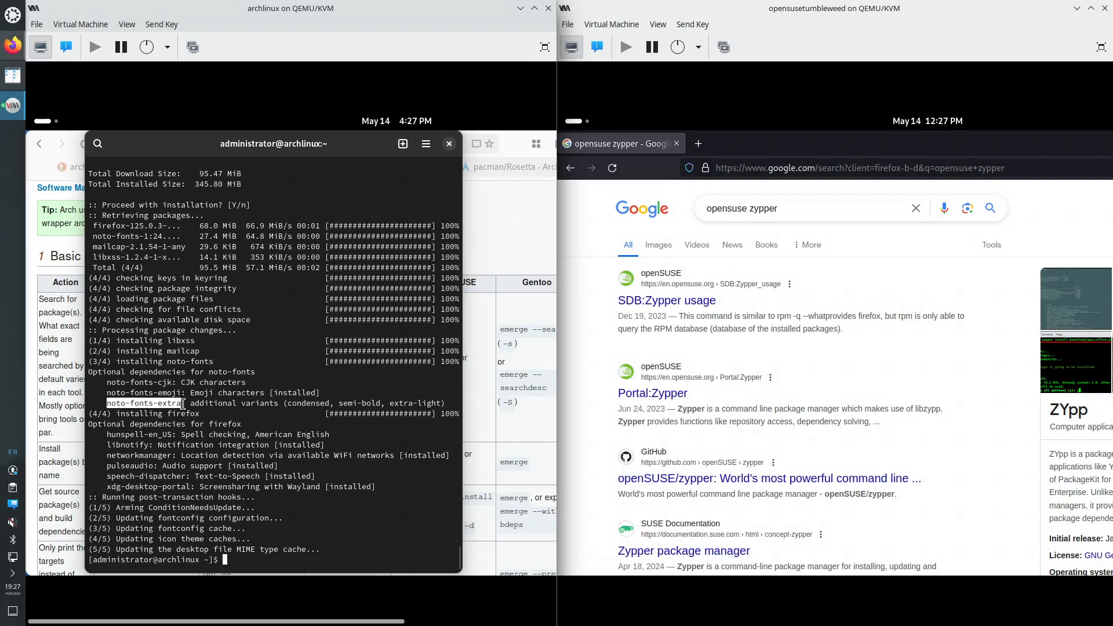
{"action": "left_click", "coordinate": [118, 379]}
{"action": "left_click_drag", "start_coordinate": [107, 383], "coordinate": [173, 383]}
{"action": "key", "text": "Up"}
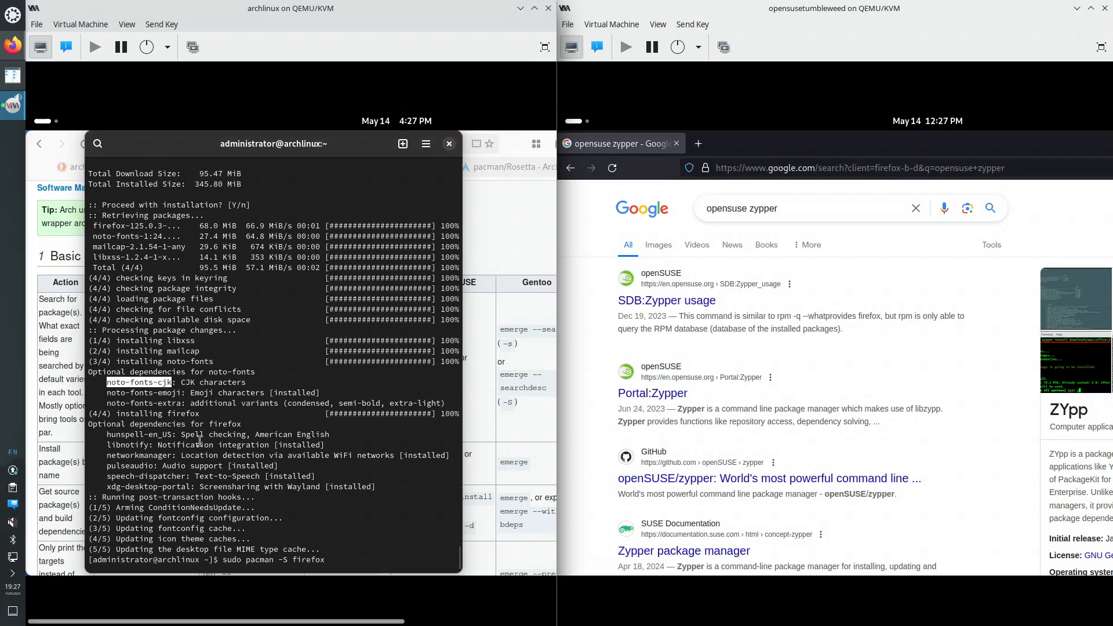
{"action": "key", "text": "BackSpace"}
{"action": "key", "text": "BackSpace"}
{"action": "key", "text": "BackSpace"}
{"action": "key", "text": "BackSpace"}
{"action": "key", "text": "BackSpace"}
{"action": "key", "text": "BackSpace"}
{"action": "key", "text": "BackSpace"}
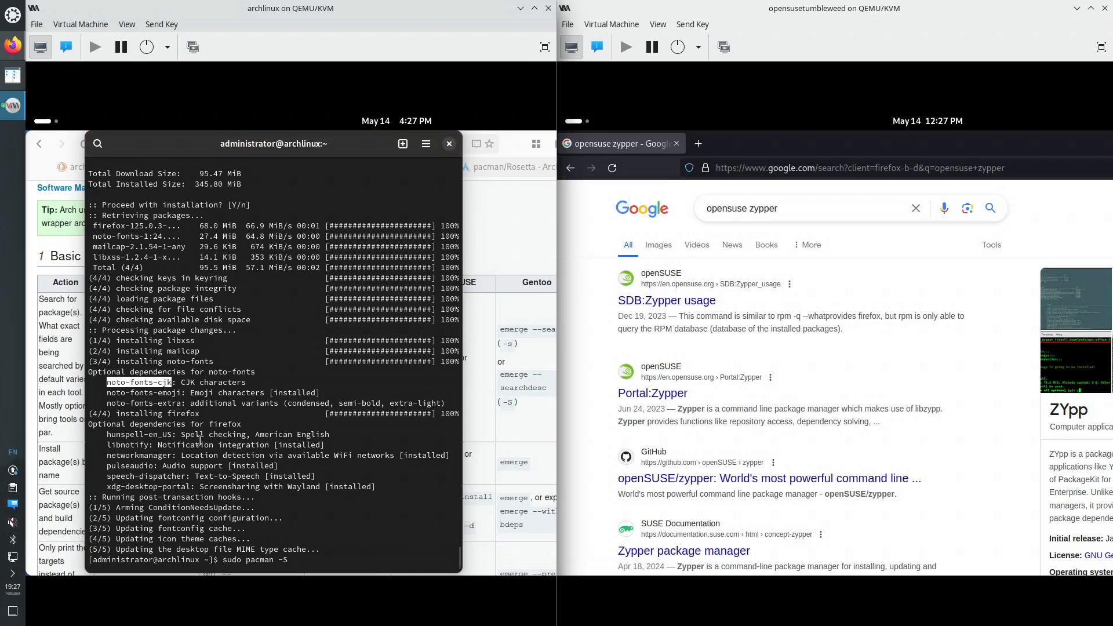
{"action": "middle_click", "coordinate": [346, 505]}
{"action": "key", "text": "Return"}
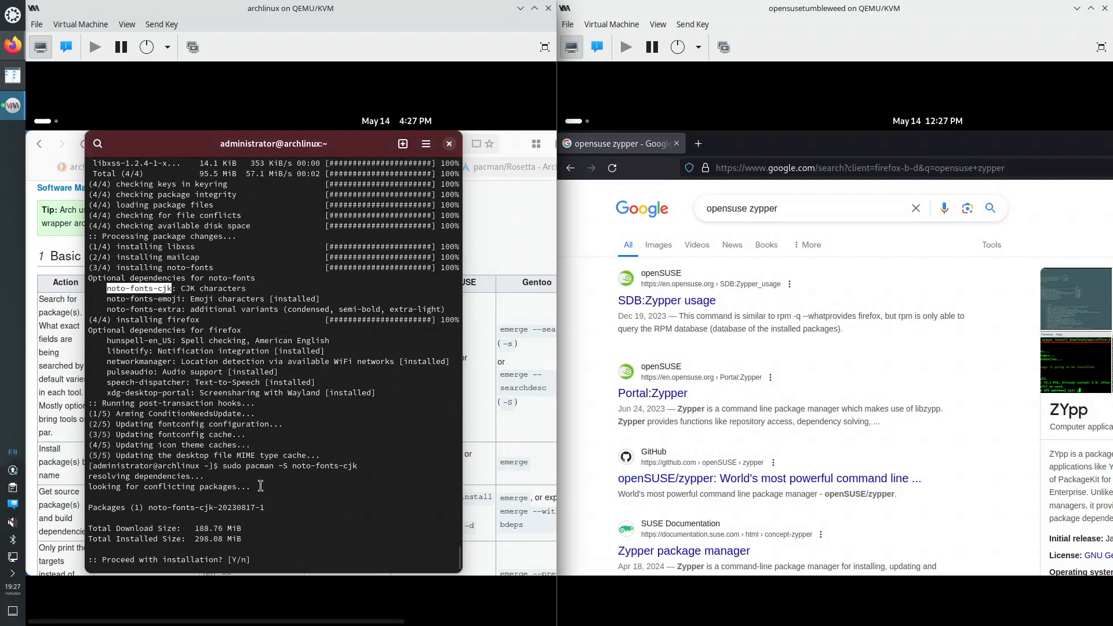
{"action": "type", "text": "n"}
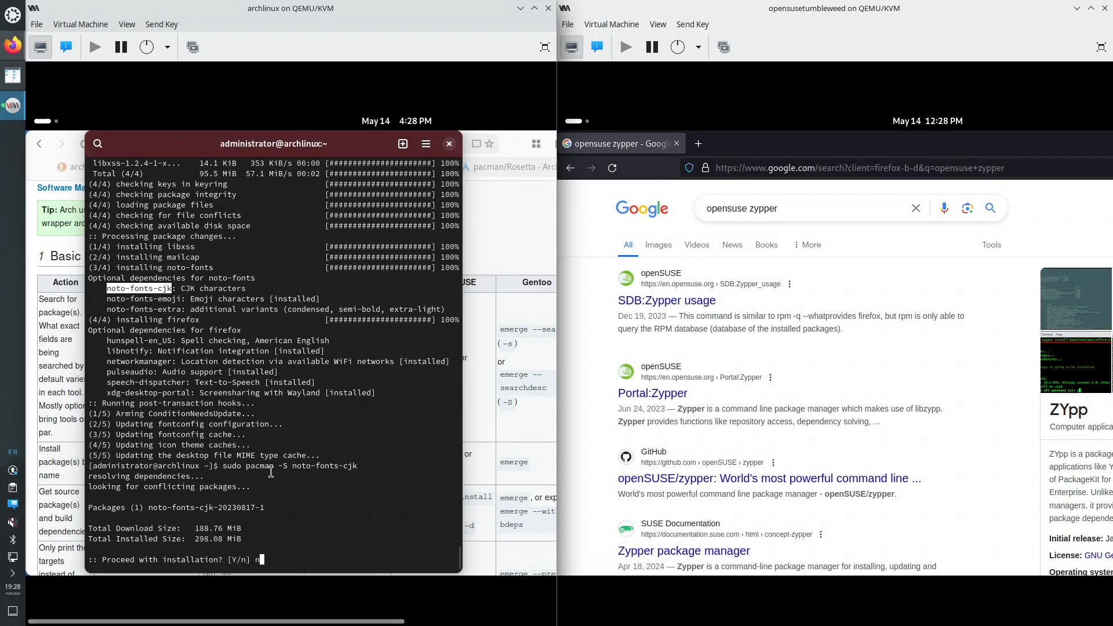
{"action": "key", "text": "Return"}
Install noto-fonts-cjk, noto-fonts-emoji and noto-fonts-extra together with one sudo pacman -S command and accept the installation
{"action": "key", "text": "Up"}
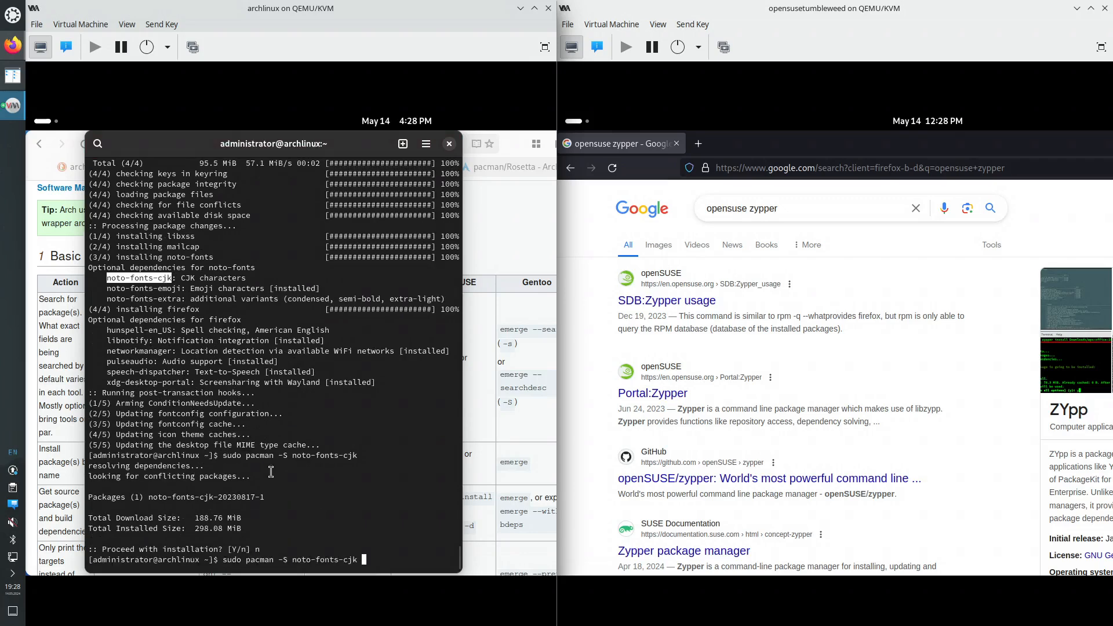
{"action": "left_click_drag", "start_coordinate": [107, 288], "coordinate": [180, 288]}
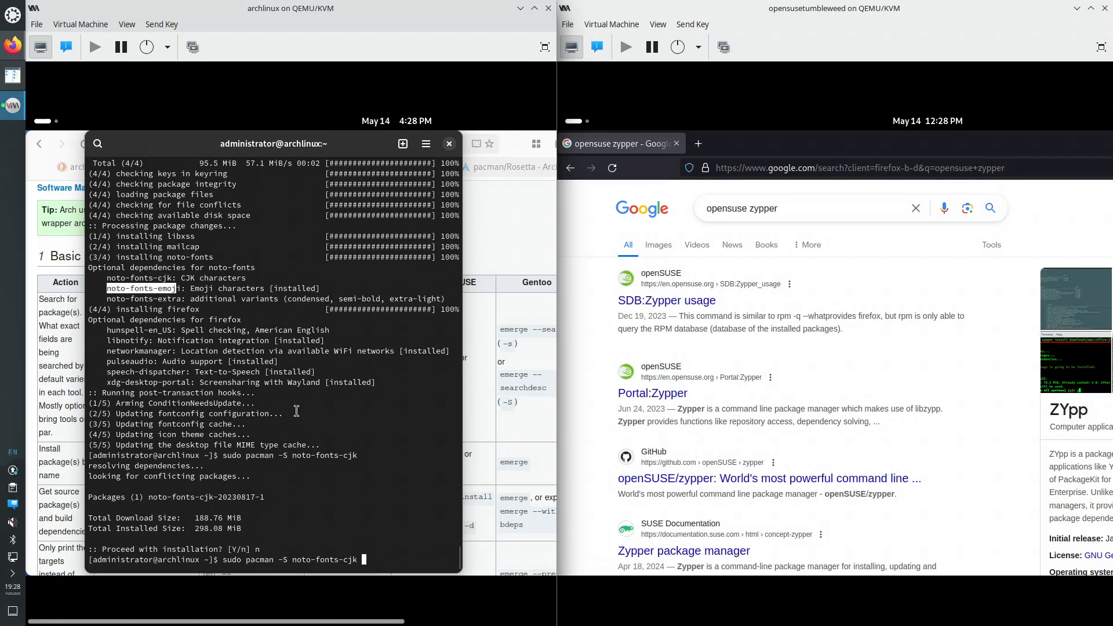
{"action": "middle_click", "coordinate": [396, 515]}
{"action": "type", "text": "i"}
{"action": "left_click_drag", "start_coordinate": [107, 299], "coordinate": [181, 299]}
{"action": "middle_click", "coordinate": [422, 466]}
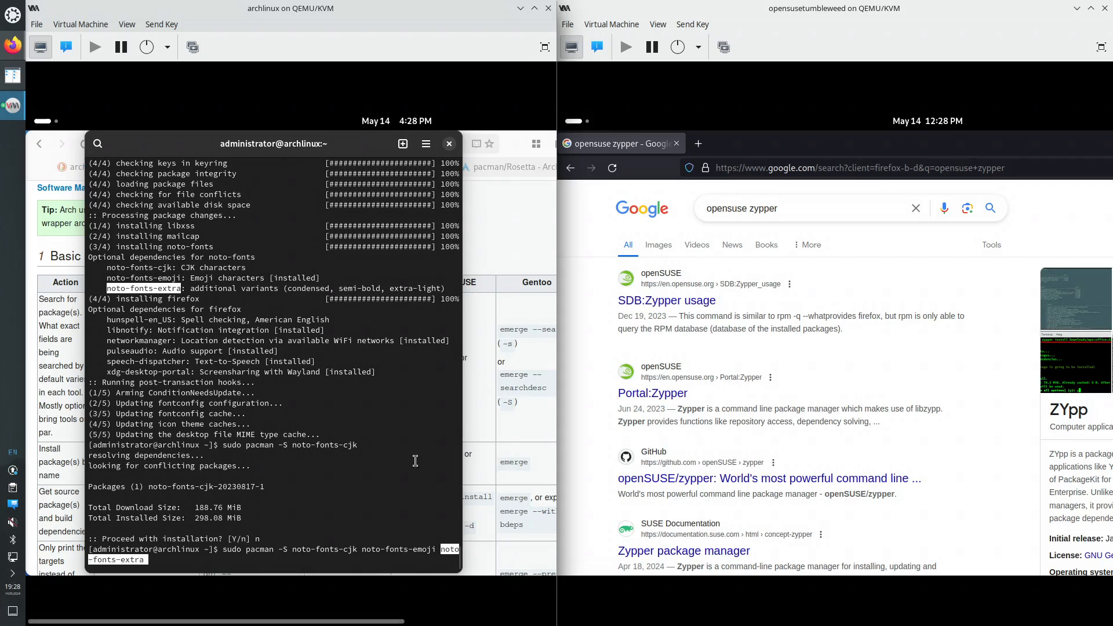
{"action": "key", "text": "Return"}
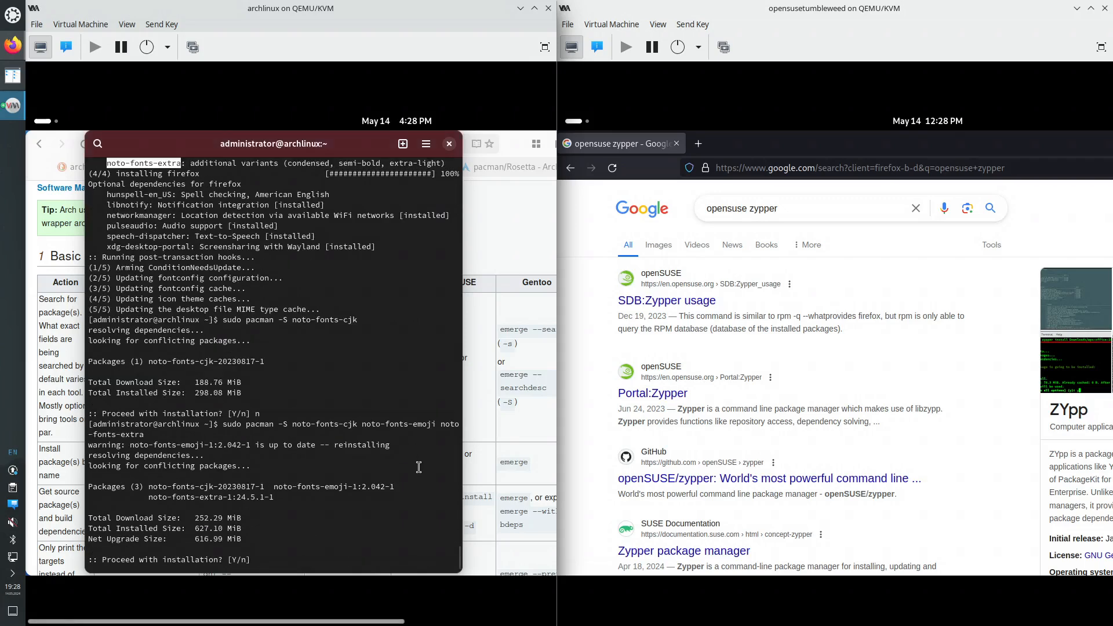
{"action": "key", "text": "Return"}
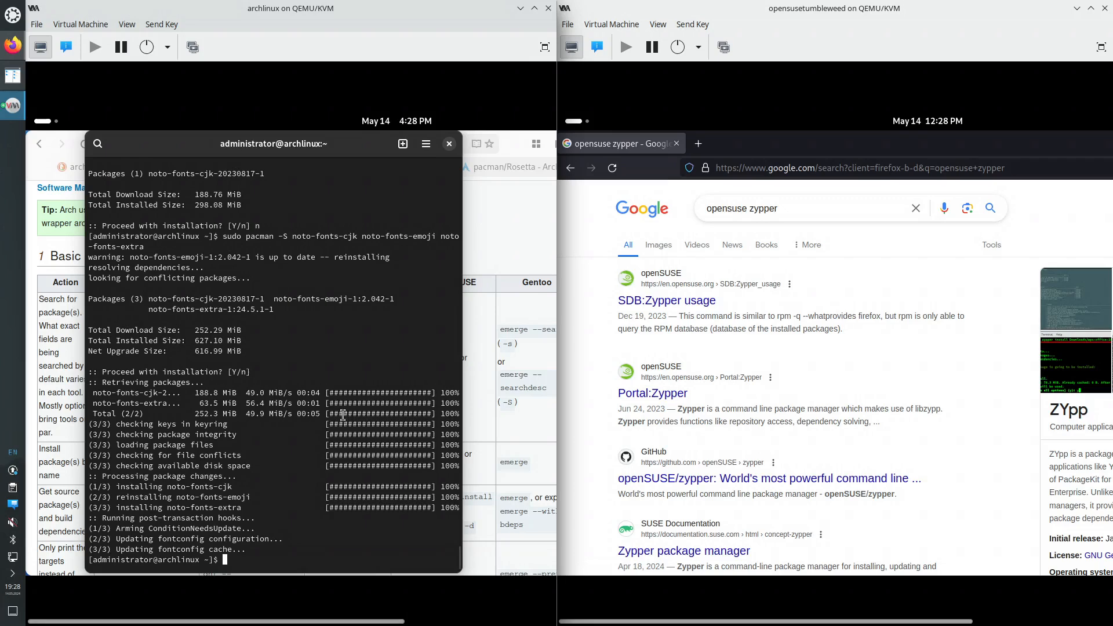
Open a new private window of Firefox from the Arch Linux application grid
{"action": "left_click", "coordinate": [44, 123]}
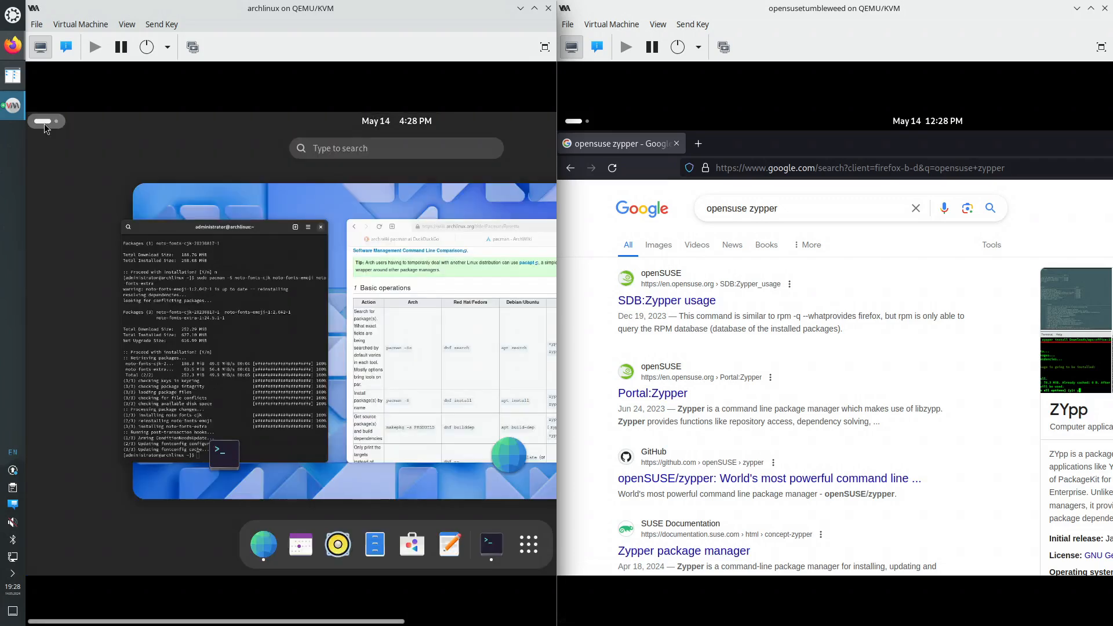
{"action": "left_click", "coordinate": [529, 545]}
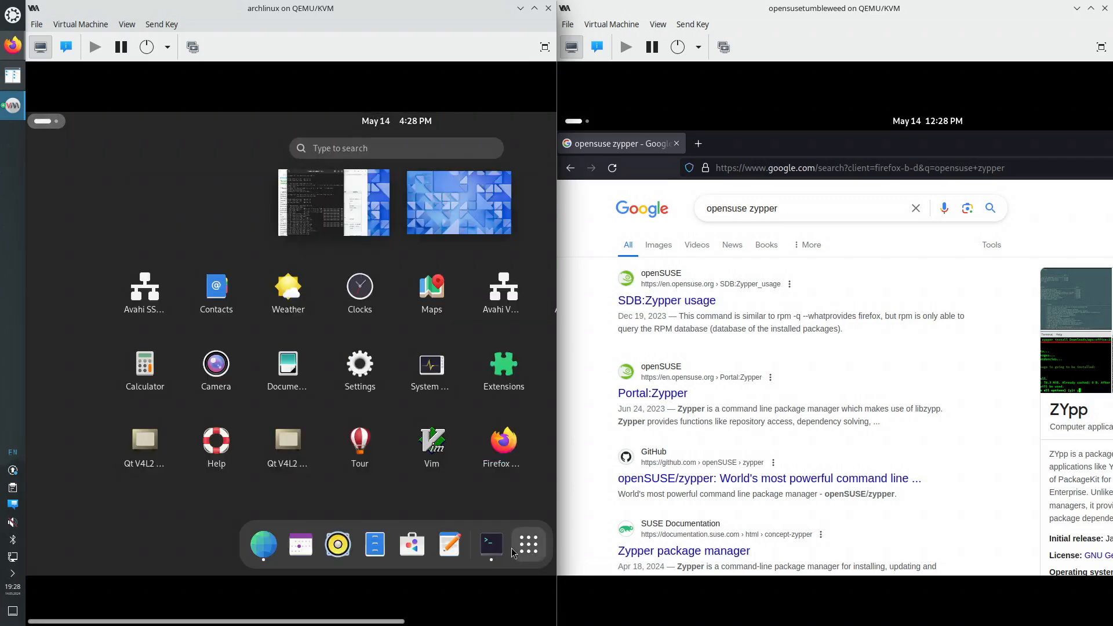
{"action": "right_click", "coordinate": [506, 450]}
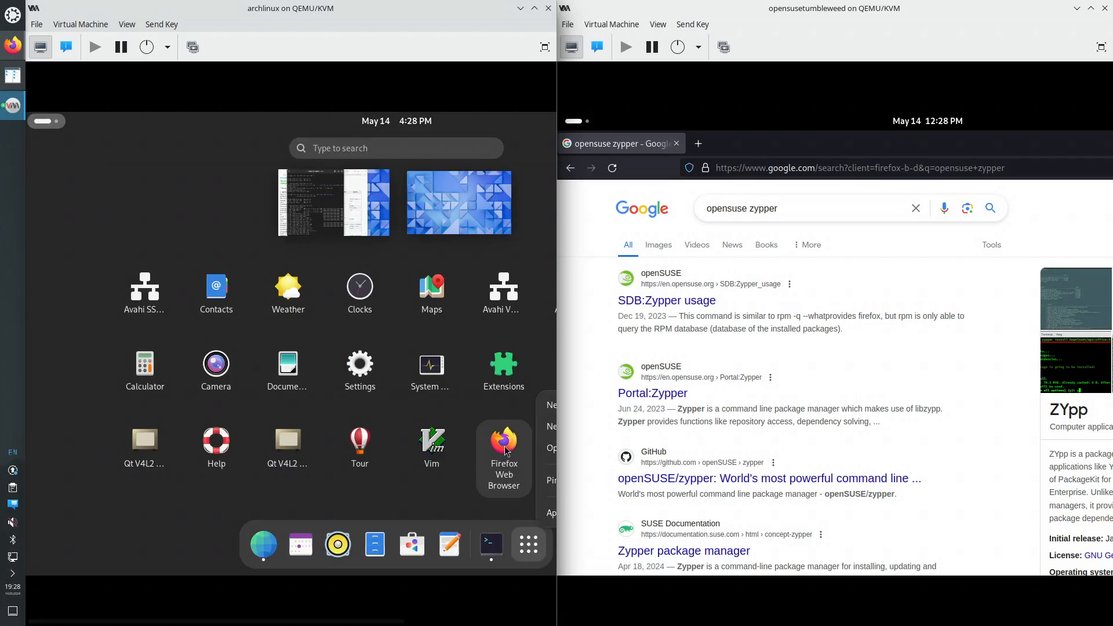
{"action": "left_click_drag", "start_coordinate": [380, 621], "coordinate": [464, 621]}
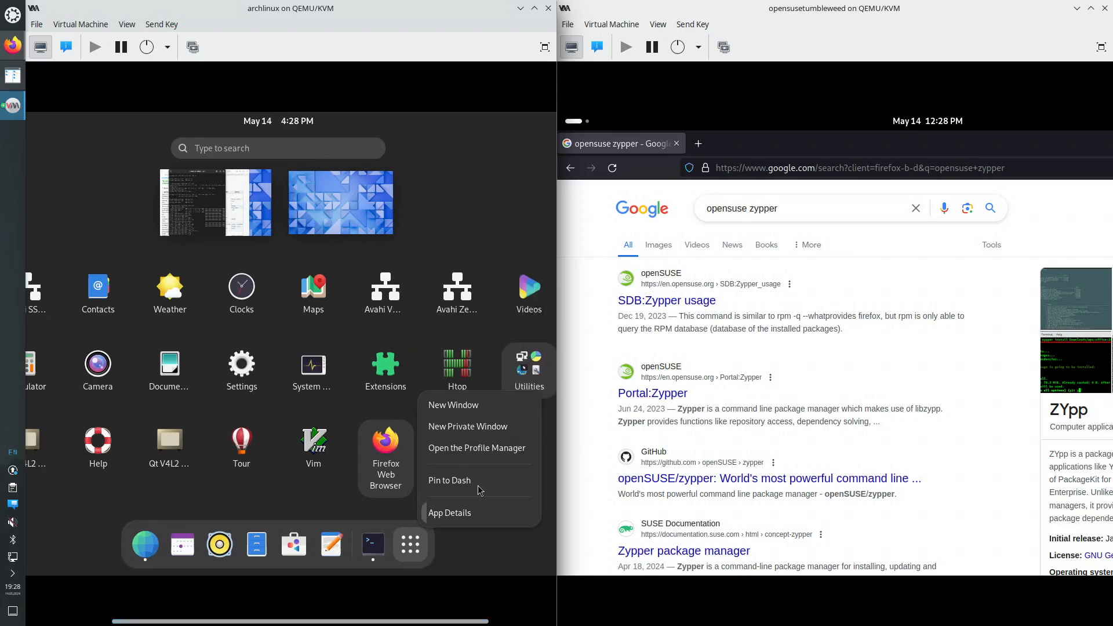
{"action": "left_click", "coordinate": [465, 432]}
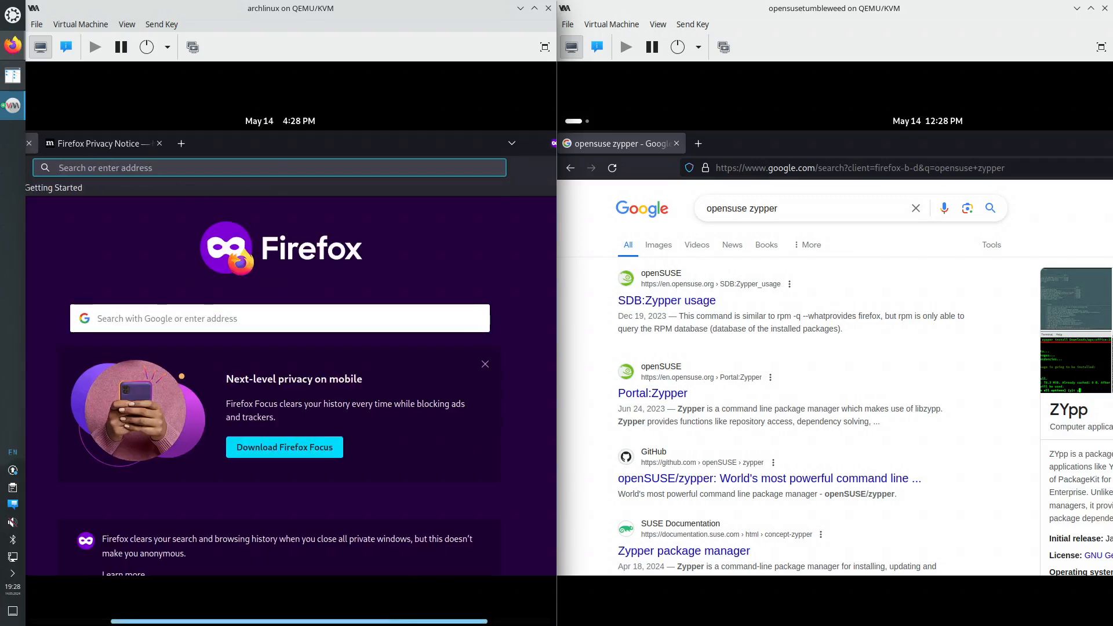
Set the bookmarks toolbar to Never Show in the Arch Linux Firefox window
{"action": "left_click_drag", "start_coordinate": [388, 622], "coordinate": [305, 619]}
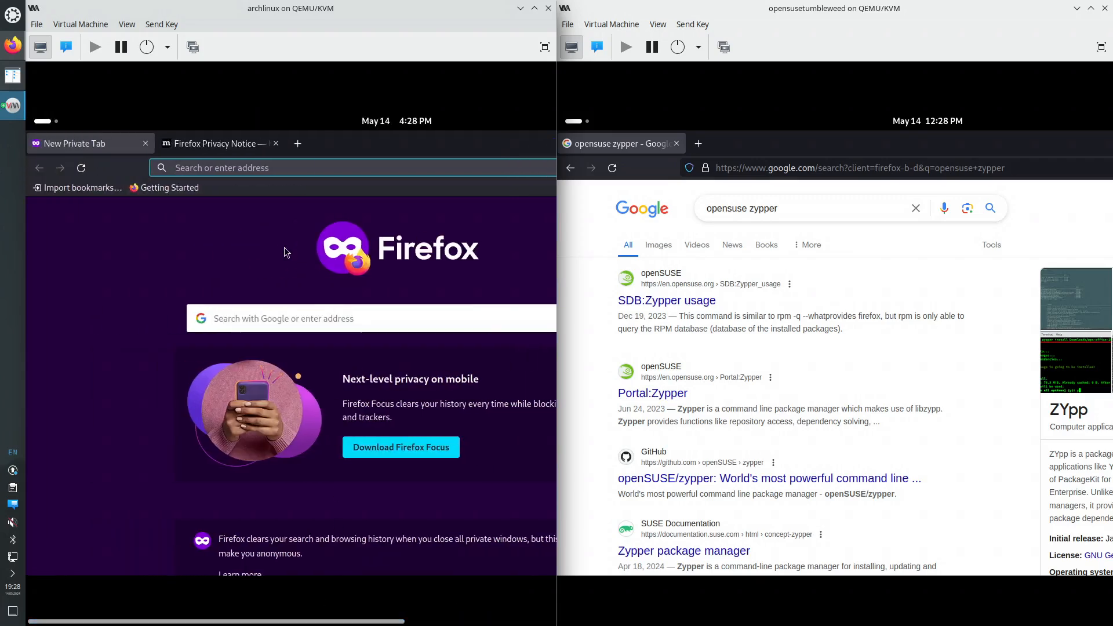
{"action": "right_click", "coordinate": [251, 191]}
{"action": "mouse_move", "coordinate": [324, 293]}
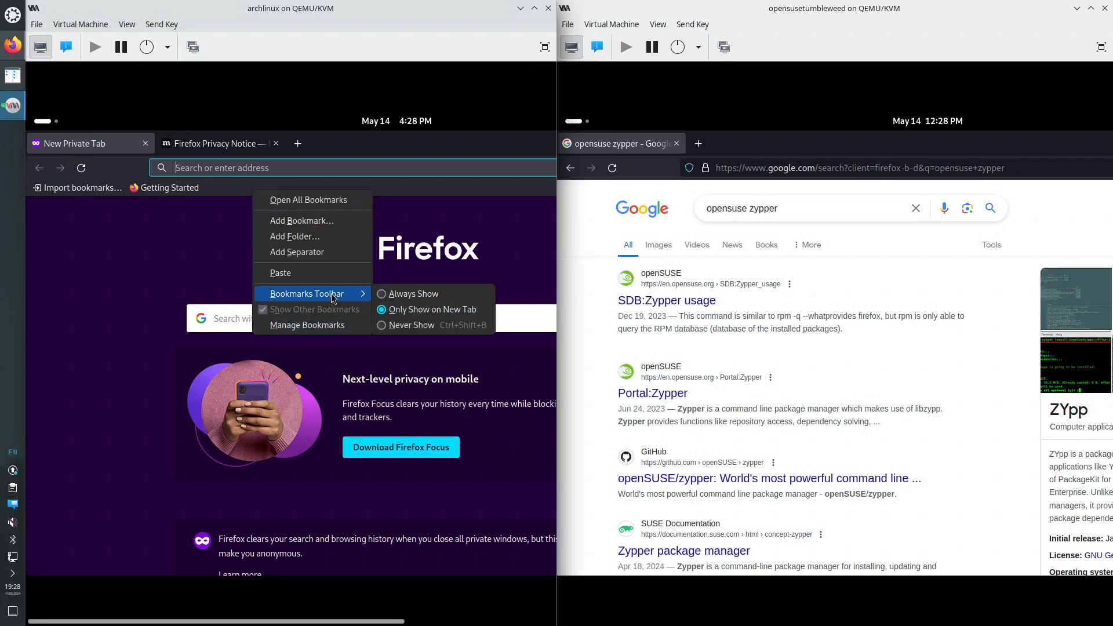
{"action": "left_click", "coordinate": [408, 326]}
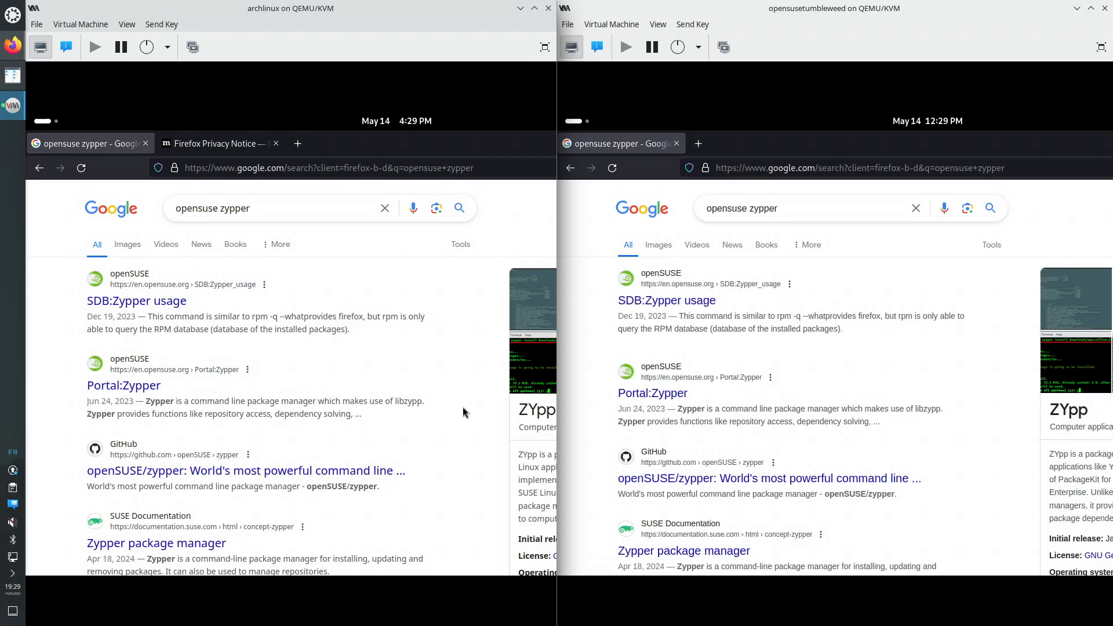
Compare the opensuse zypper Google results and the full window width in the private Firefox windows of both systems
{"action": "left_click_drag", "start_coordinate": [749, 621], "coordinate": [887, 623]}
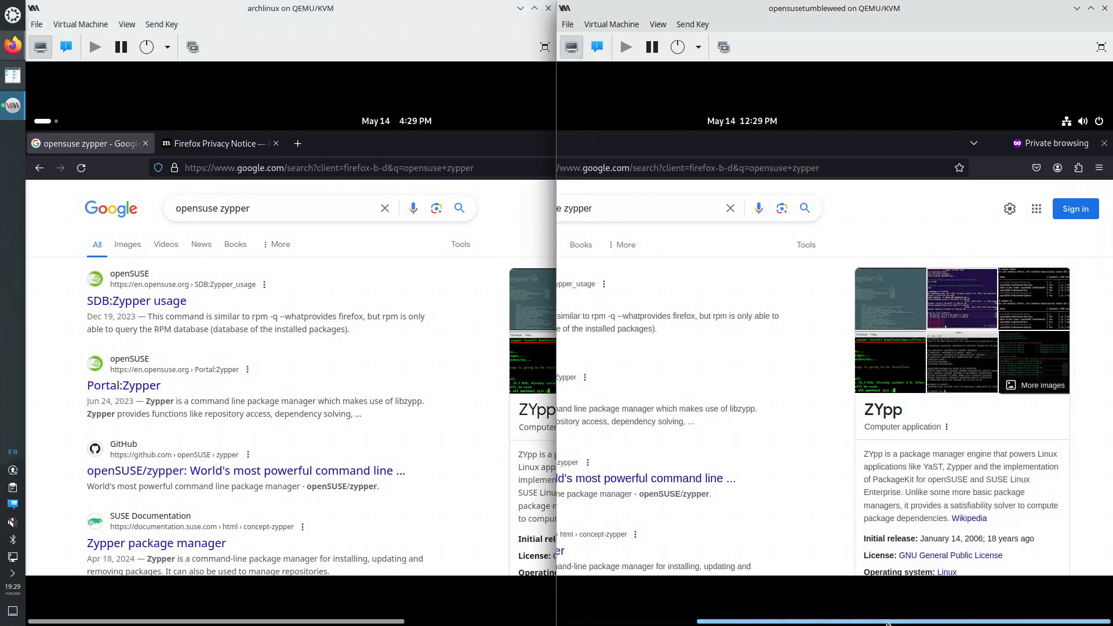
{"action": "left_click_drag", "start_coordinate": [397, 622], "coordinate": [548, 624]}
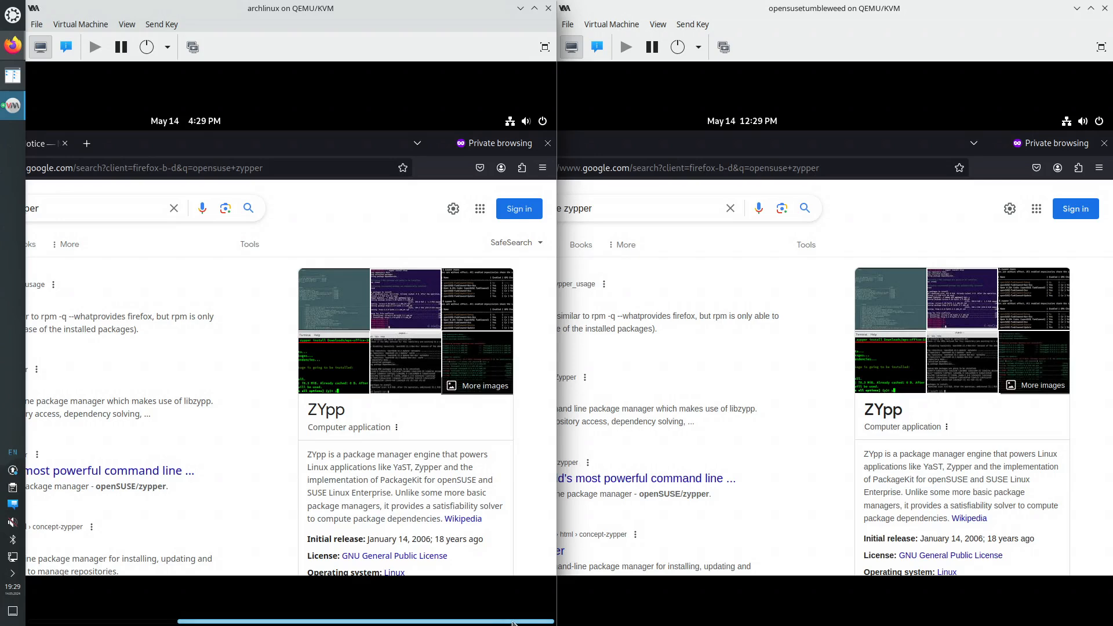
{"action": "left_click_drag", "start_coordinate": [513, 623], "coordinate": [323, 607]}
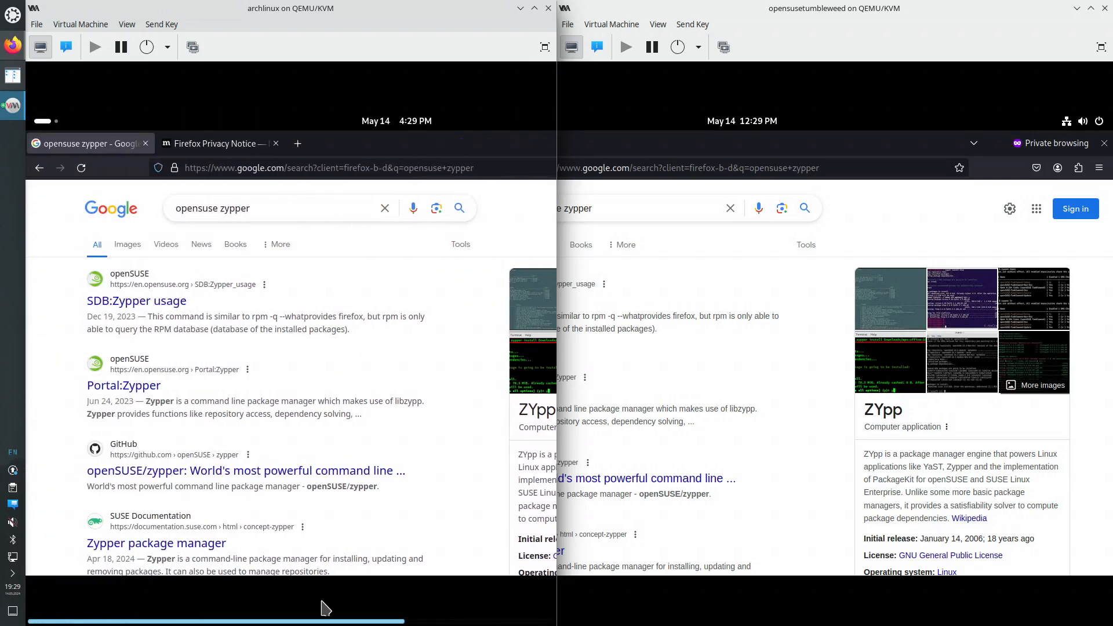
{"action": "left_click_drag", "start_coordinate": [325, 607], "coordinate": [539, 621]}
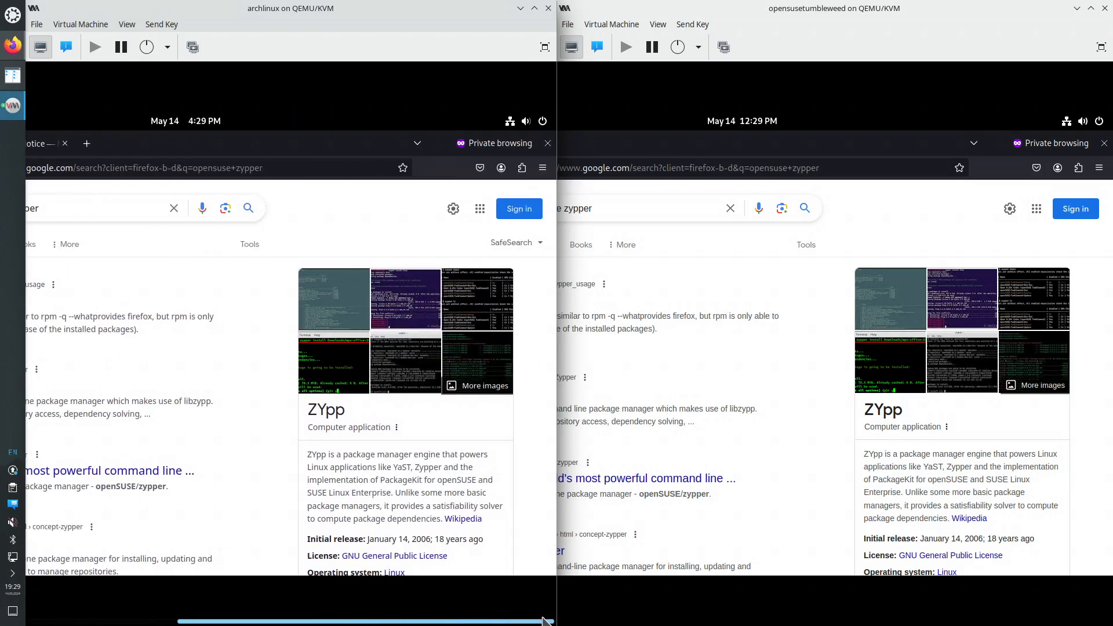
{"action": "left_click", "coordinate": [779, 624]}
{"action": "left_click_drag", "start_coordinate": [778, 624], "coordinate": [776, 624]}
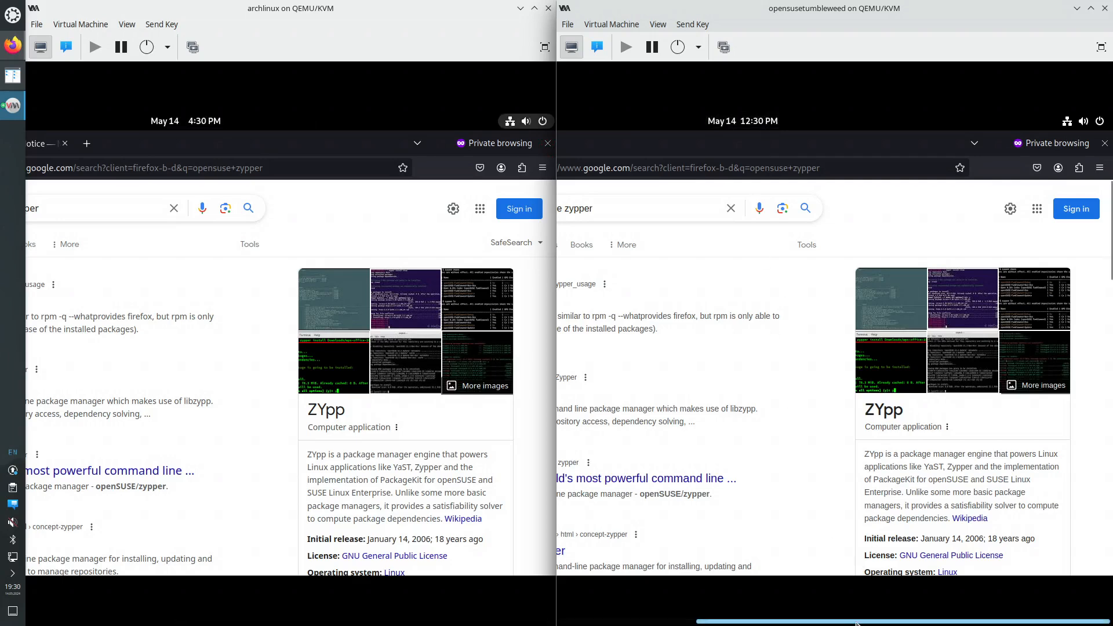
{"action": "left_click_drag", "start_coordinate": [857, 624], "coordinate": [705, 623]}
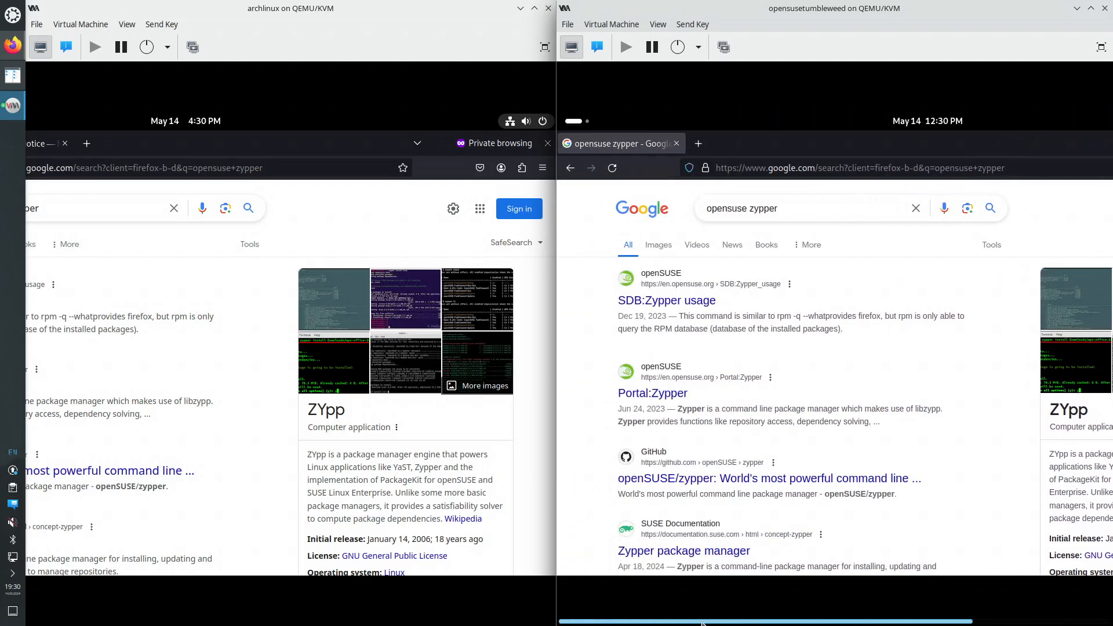
{"action": "left_click_drag", "start_coordinate": [330, 624], "coordinate": [213, 616]}
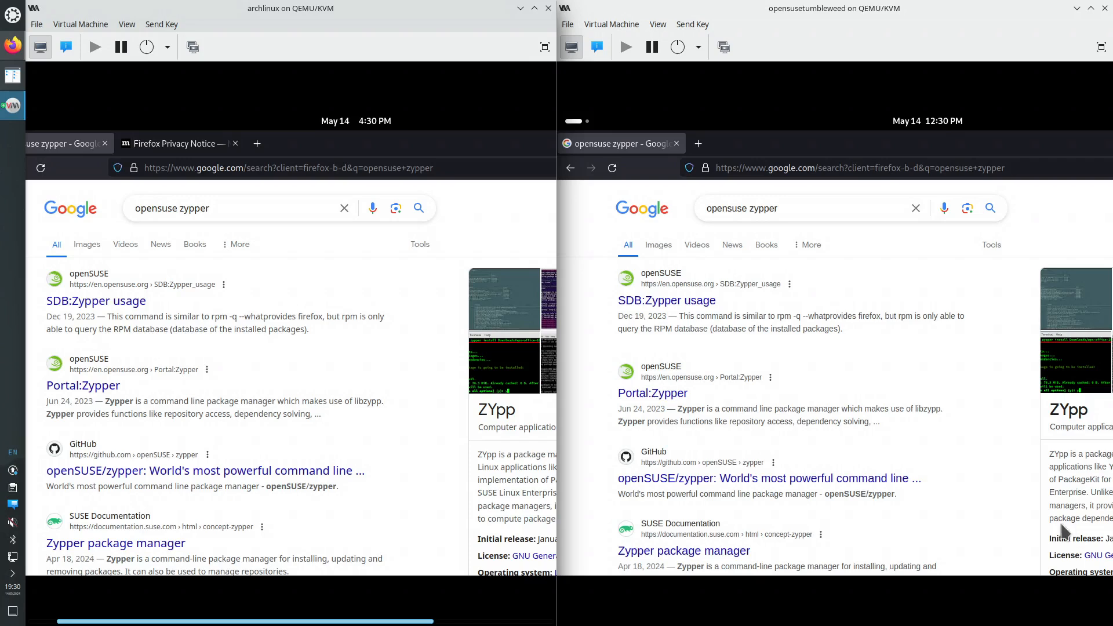
Show the openSUSE window overview and bring the Arch Linux terminal to the front
{"action": "left_click", "coordinate": [580, 124]}
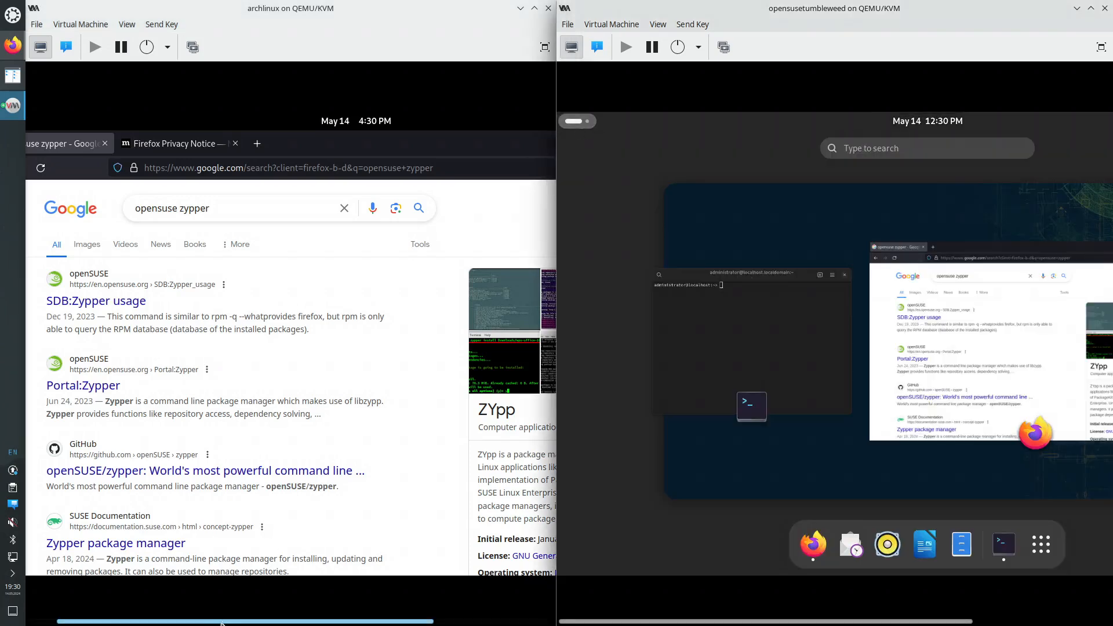
{"action": "left_click_drag", "start_coordinate": [249, 622], "coordinate": [208, 621]}
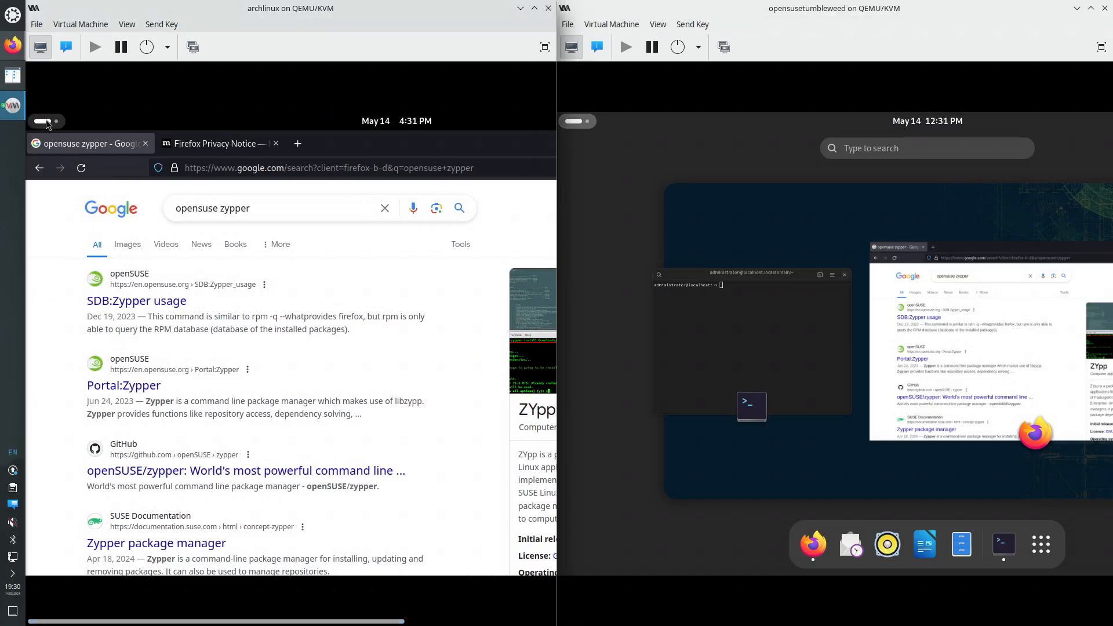
{"action": "left_click", "coordinate": [45, 119]}
{"action": "left_click", "coordinate": [284, 281]}
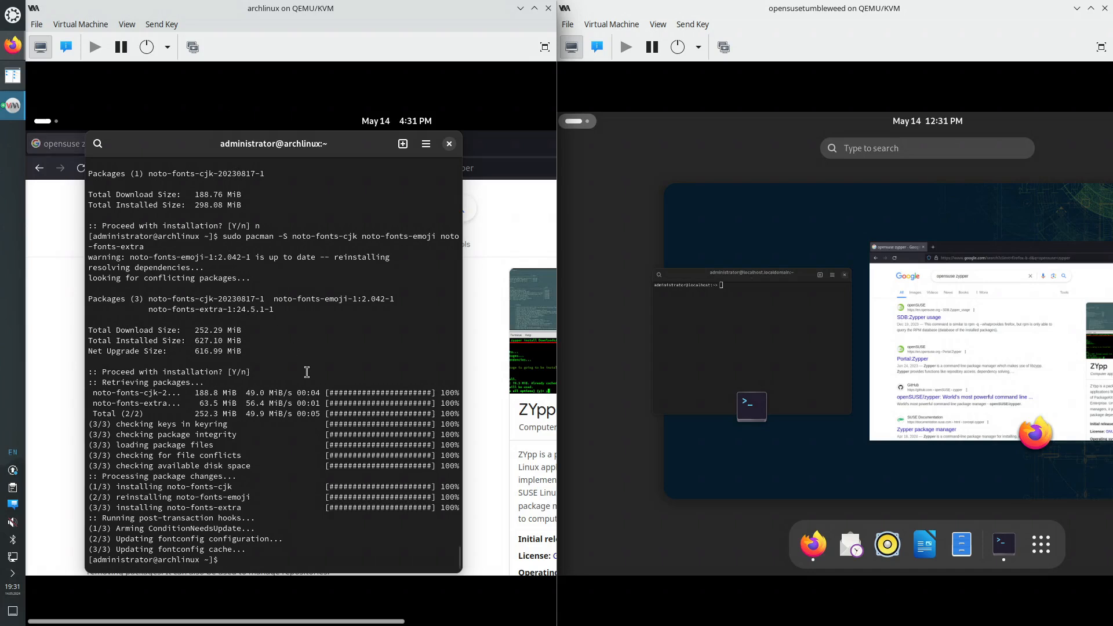
Install the Kate editor on Arch Linux with sudo pacman -S kate, accepting the default provider qt6-multimedia-ffmpeg and the installation
{"action": "key", "text": "Up"}
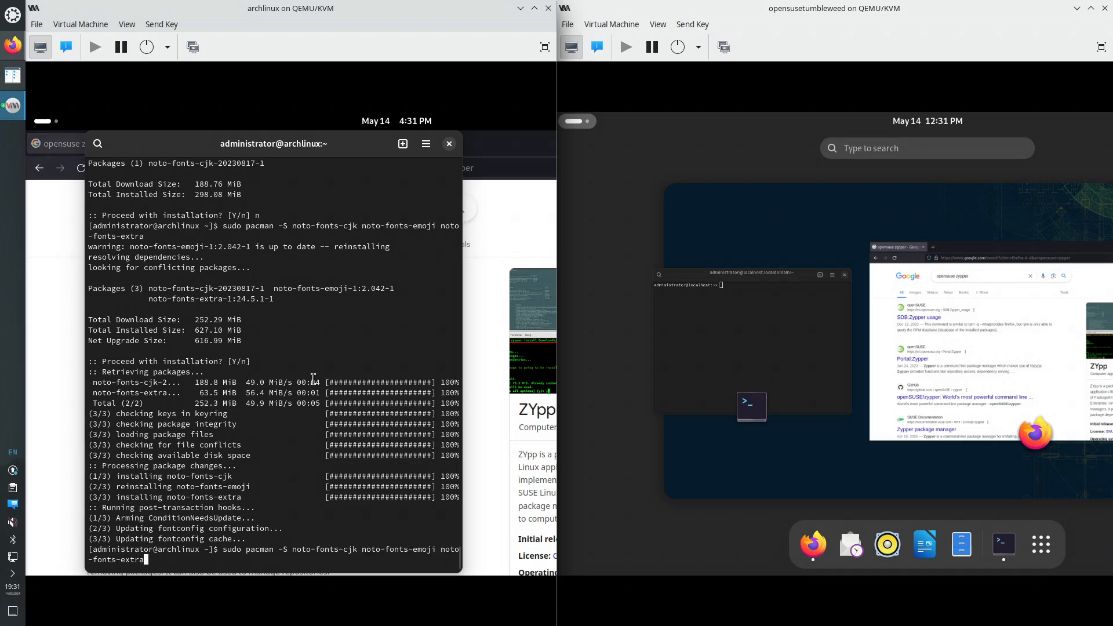
{"action": "key", "text": "ctrl+w"}
{"action": "key", "text": "ctrl+w"}
{"action": "key", "text": "BackSpace"}
{"action": "key", "text": "BackSpace"}
{"action": "key", "text": "BackSpace"}
{"action": "key", "text": "BackSpace"}
{"action": "key", "text": "BackSpace"}
{"action": "key", "text": "BackSpace"}
{"action": "key", "text": "BackSpace"}
{"action": "key", "text": "BackSpace"}
{"action": "key", "text": "BackSpace"}
{"action": "key", "text": "BackSpace"}
{"action": "key", "text": "BackSpace"}
{"action": "key", "text": "BackSpace"}
{"action": "key", "text": "BackSpace"}
{"action": "key", "text": "BackSpace"}
{"action": "key", "text": "BackSpace"}
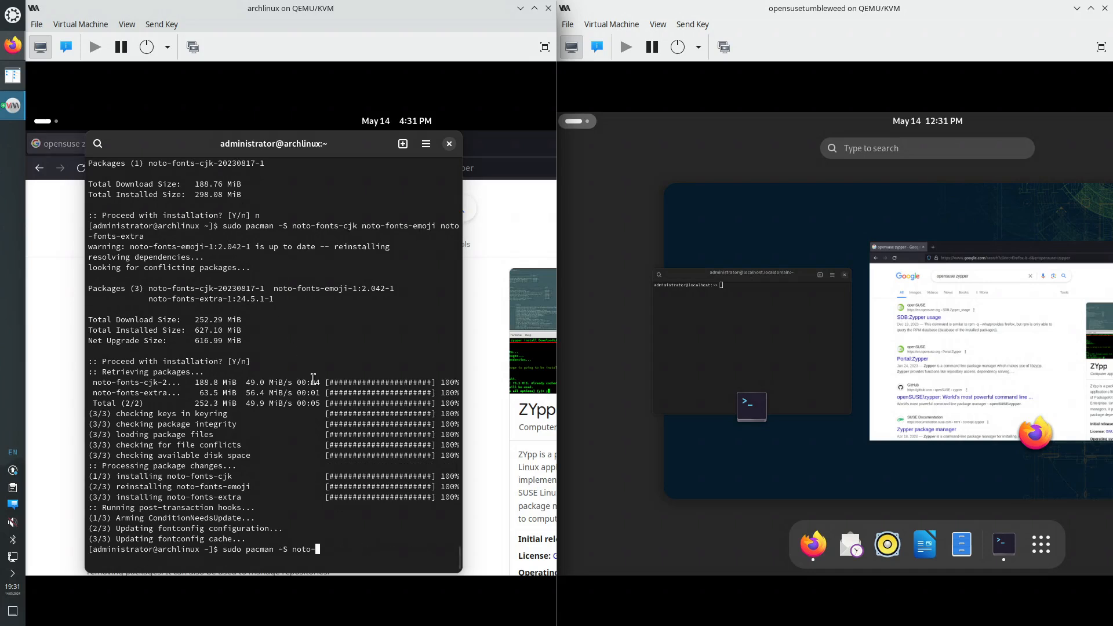
{"action": "type", "text": "kate"}
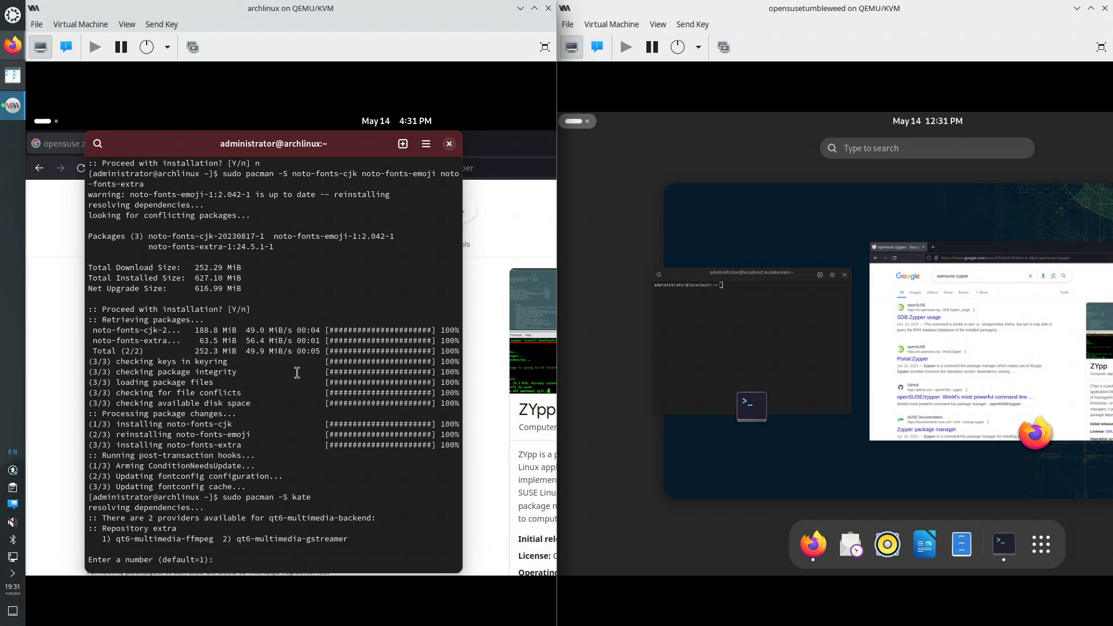
{"action": "key", "text": "Return"}
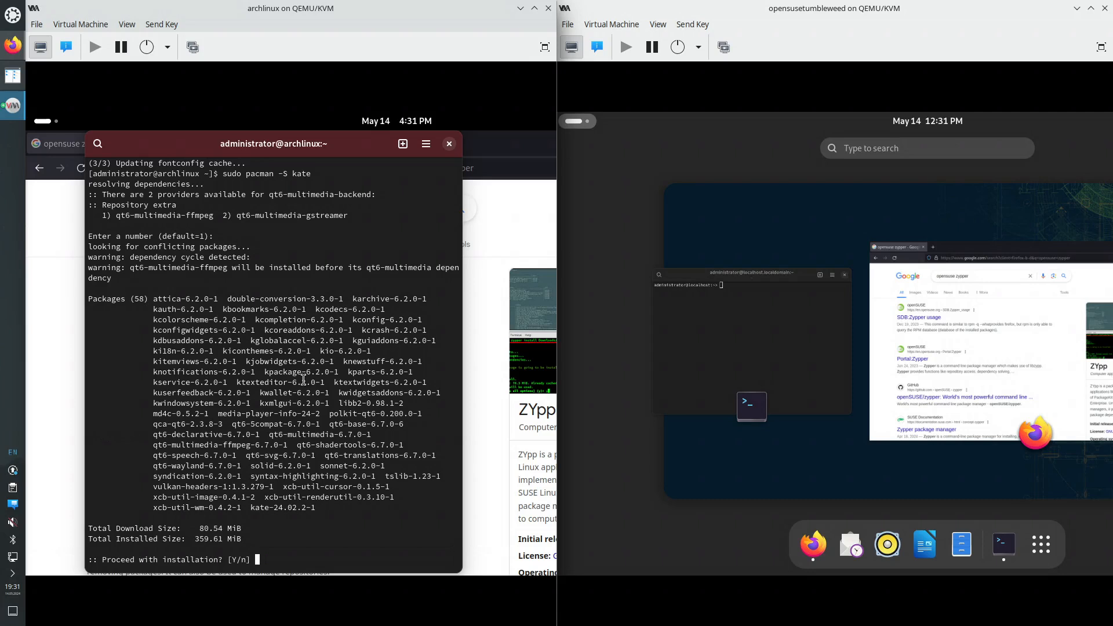
{"action": "key", "text": "Return"}
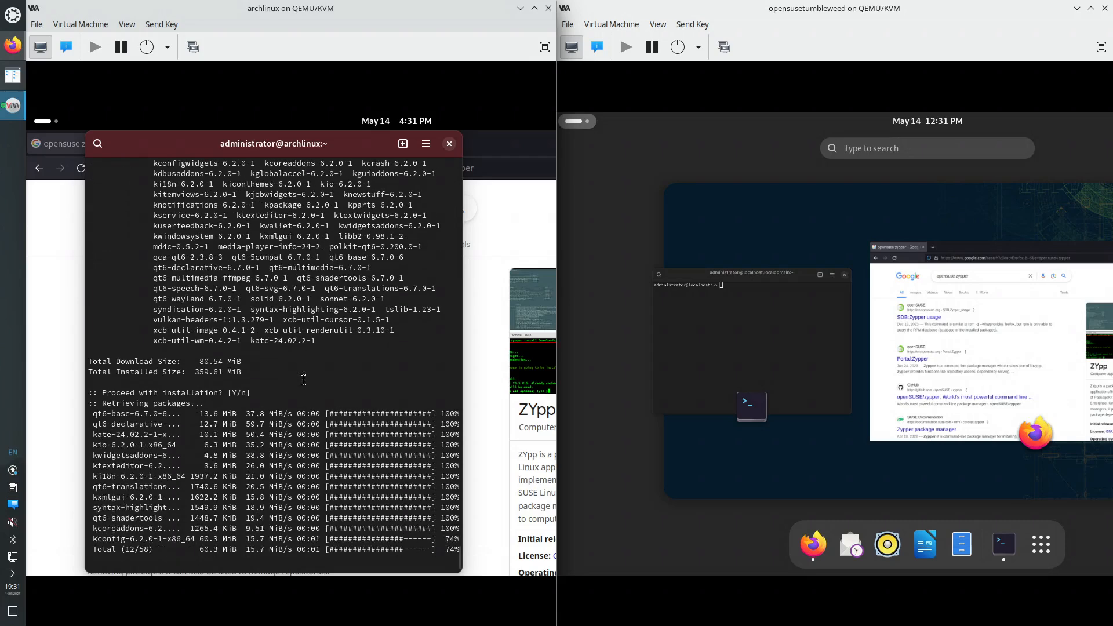
Run sudo zypper install kate in the openSUSE terminal and authenticate with the root password
{"action": "left_click", "coordinate": [781, 342]}
{"action": "type", "text": "su"}
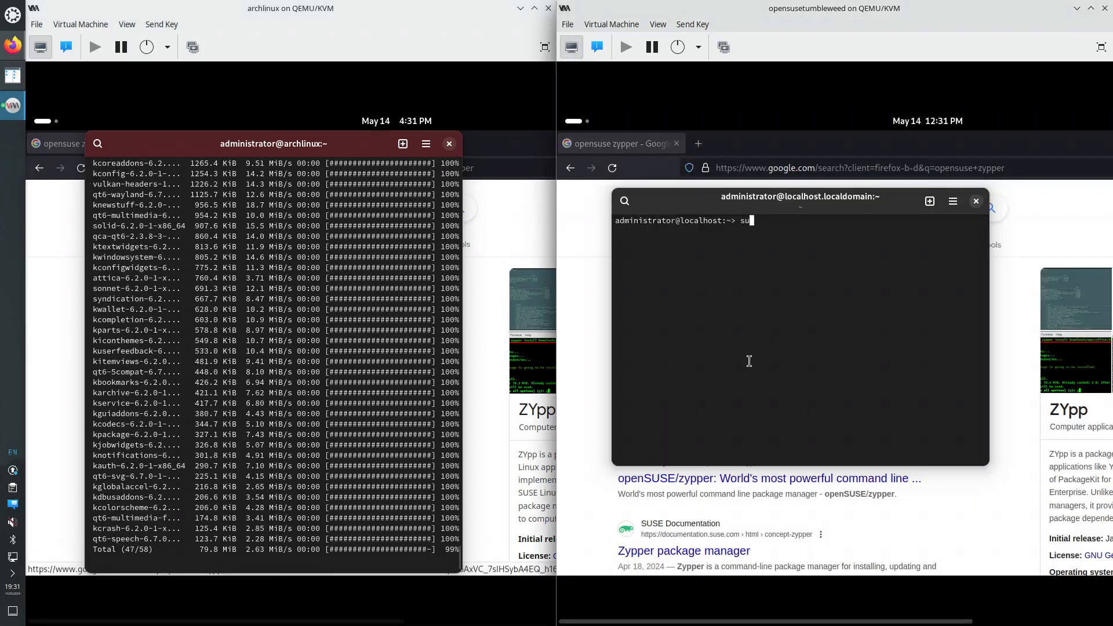
{"action": "type", "text": "do zypp"}
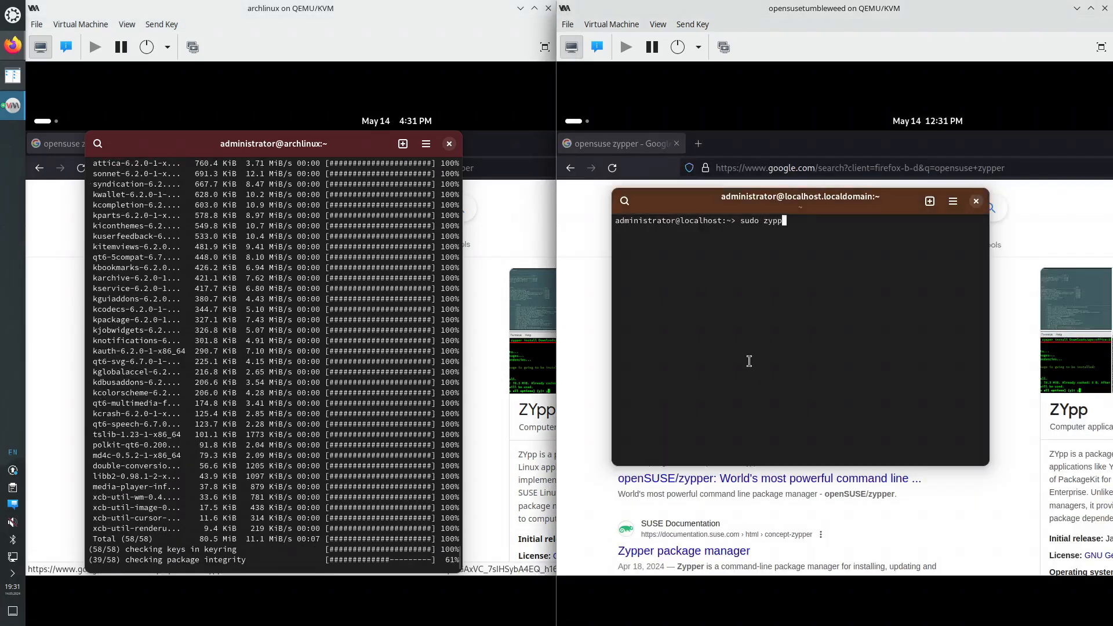
{"action": "type", "text": "er i"}
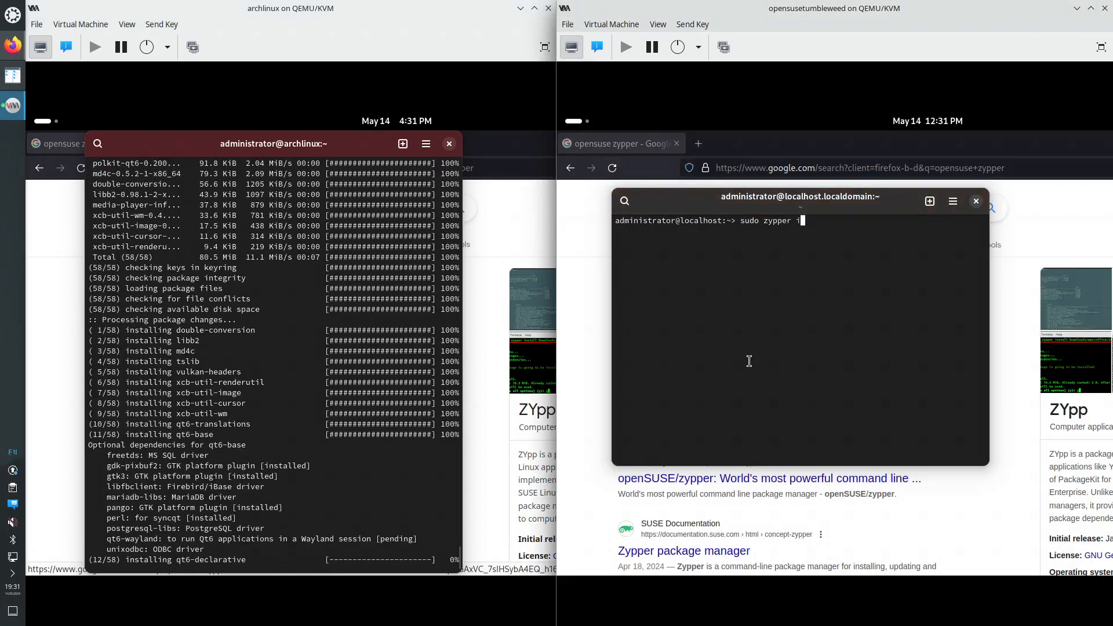
{"action": "type", "text": "nstall kate"}
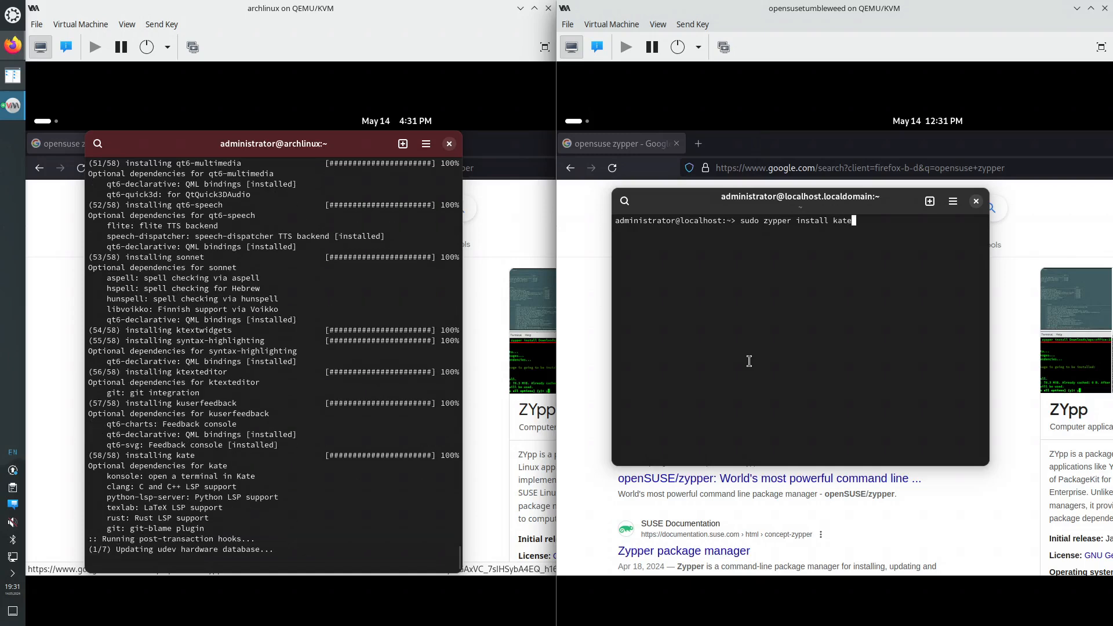
{"action": "key", "text": "Return"}
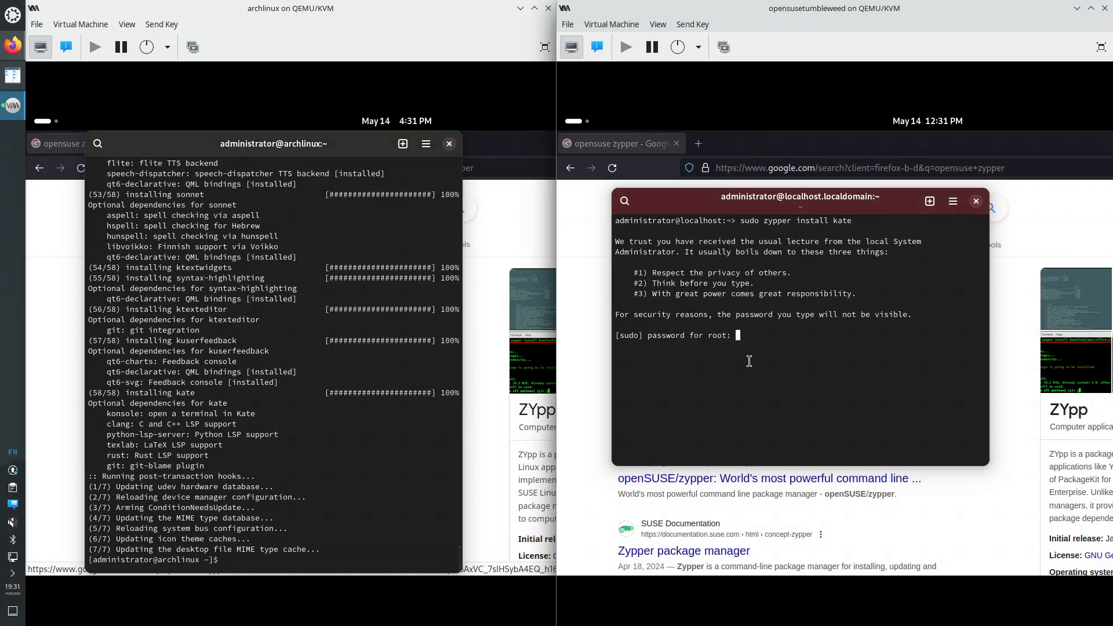
{"action": "key", "text": "Return"}
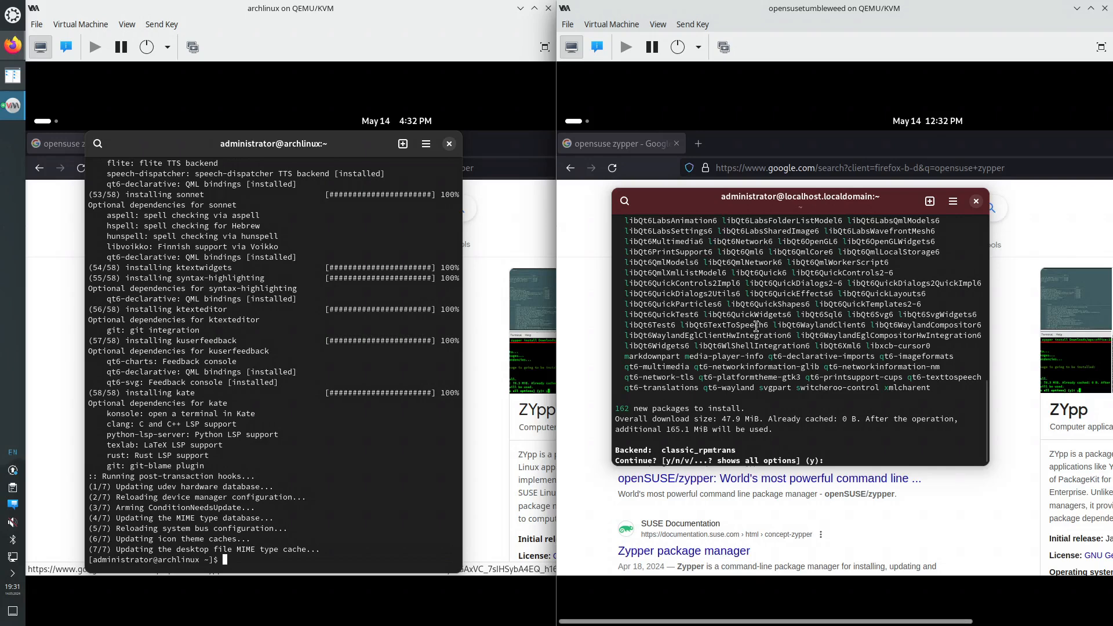
Review the packages zypper will install, heighten the openSUSE terminal window, and accept the Kate installation
{"action": "scroll", "coordinate": [753, 331], "scroll_direction": "up", "scroll_amount": 3}
{"action": "scroll", "coordinate": [755, 327], "scroll_direction": "up", "scroll_amount": 5}
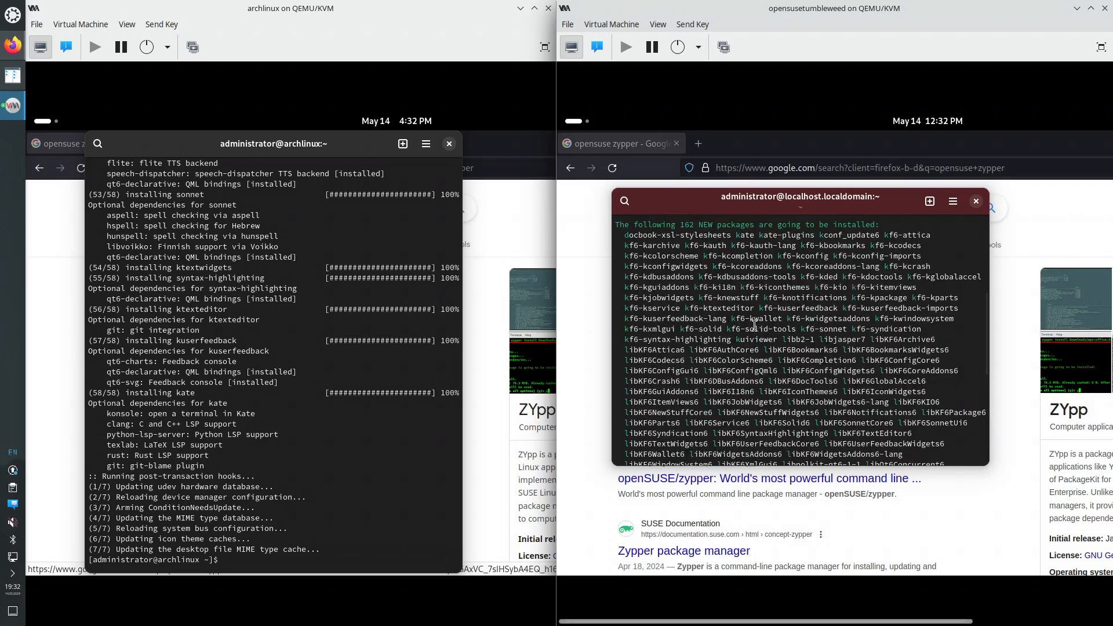
{"action": "scroll", "coordinate": [753, 313], "scroll_direction": "down", "scroll_amount": 3}
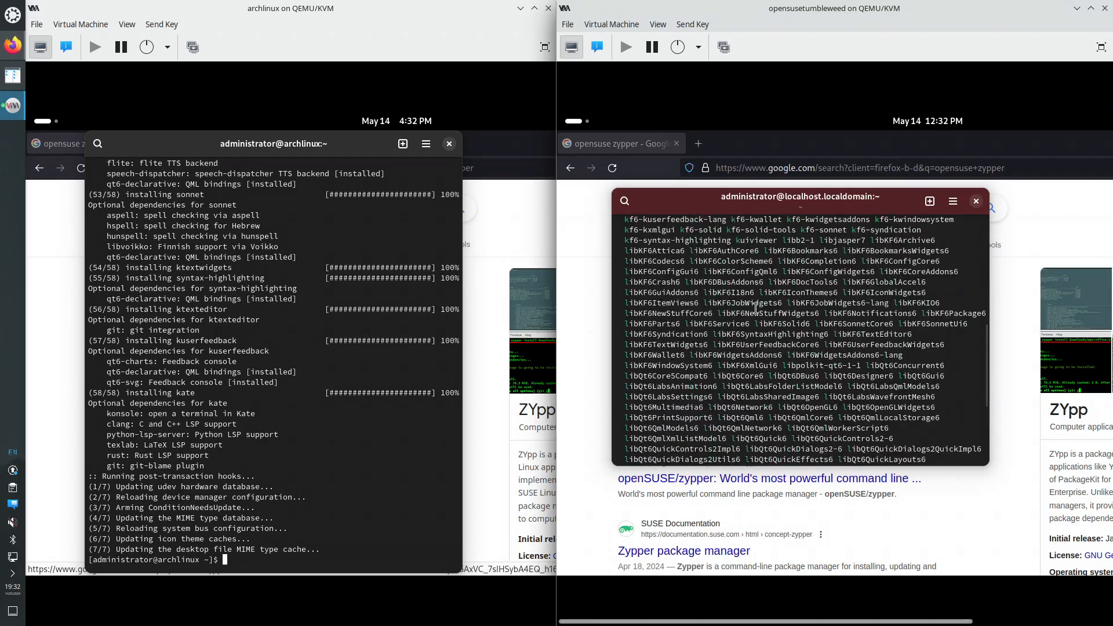
{"action": "scroll", "coordinate": [755, 308], "scroll_direction": "down", "scroll_amount": 4}
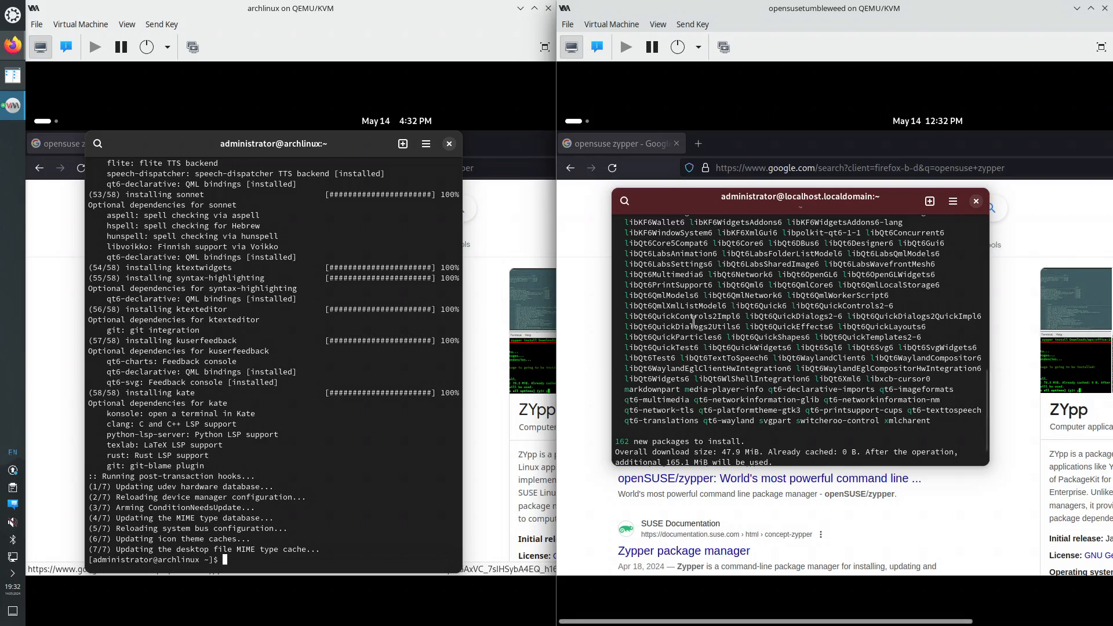
{"action": "scroll", "coordinate": [686, 321], "scroll_direction": "up", "scroll_amount": 4}
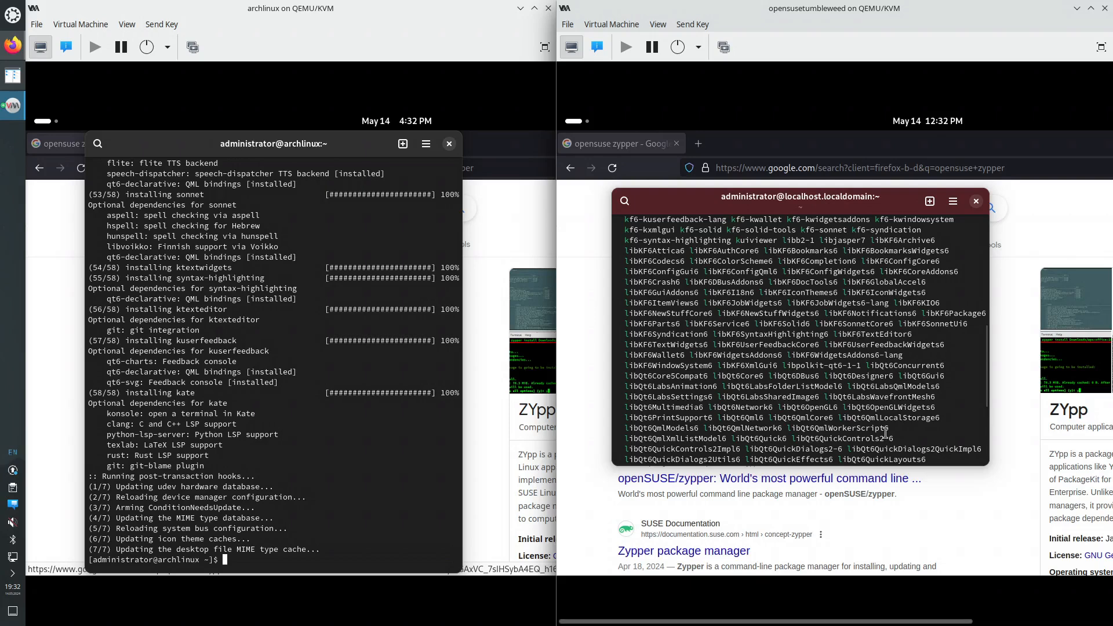
{"action": "left_click_drag", "start_coordinate": [923, 465], "coordinate": [924, 574]}
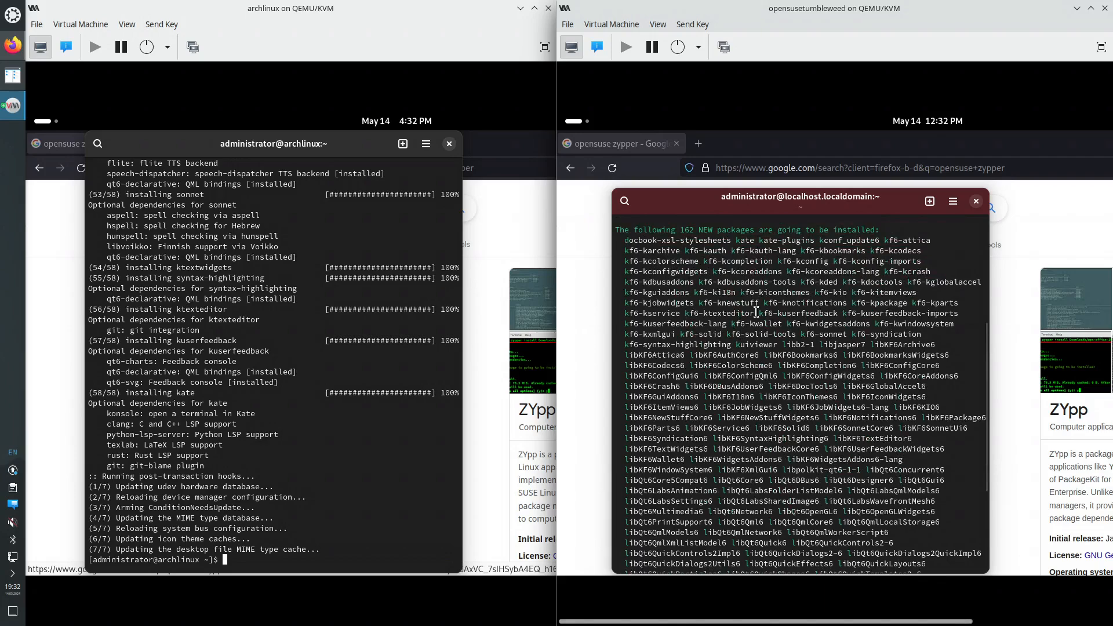
{"action": "scroll", "coordinate": [756, 313], "scroll_direction": "down", "scroll_amount": 5}
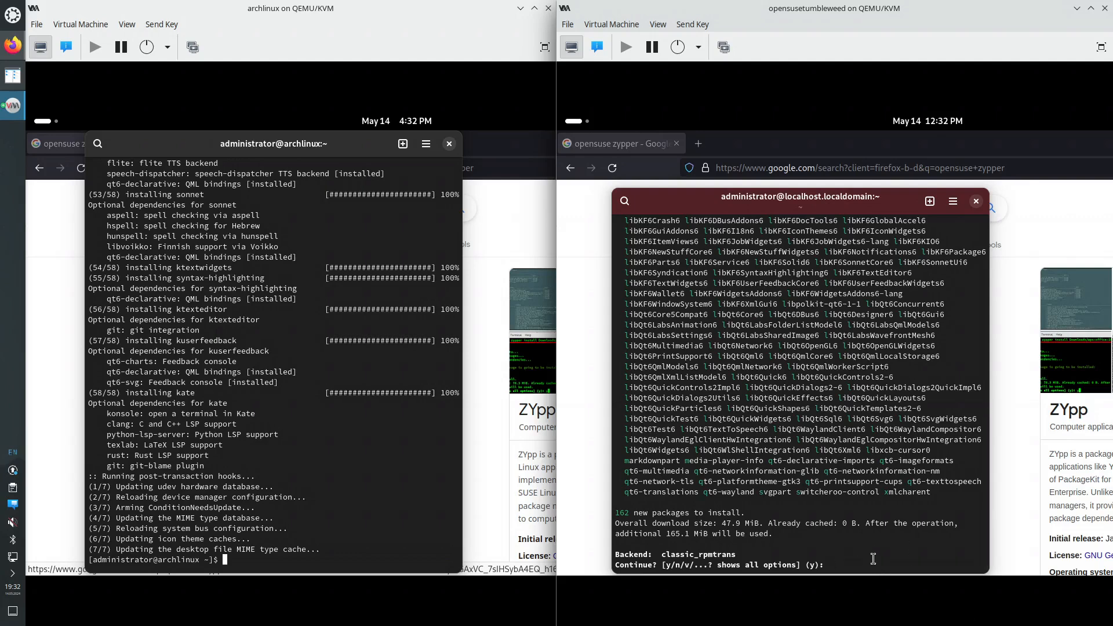
{"action": "key", "text": "Return"}
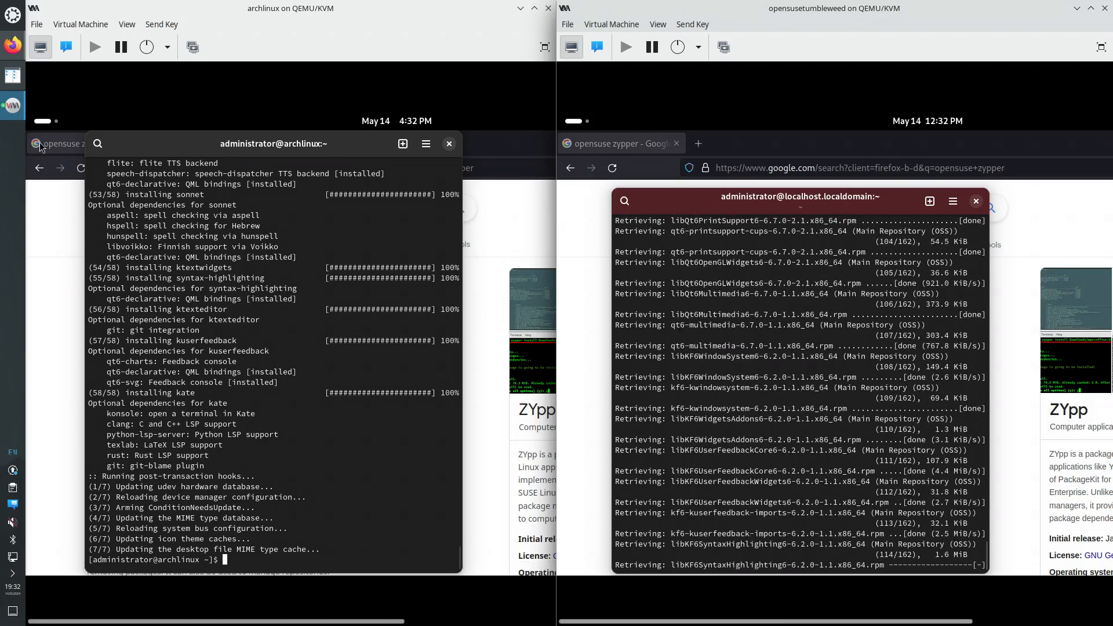
Find Kate among the installed applications on Arch Linux and launch it
{"action": "left_click", "coordinate": [43, 121]}
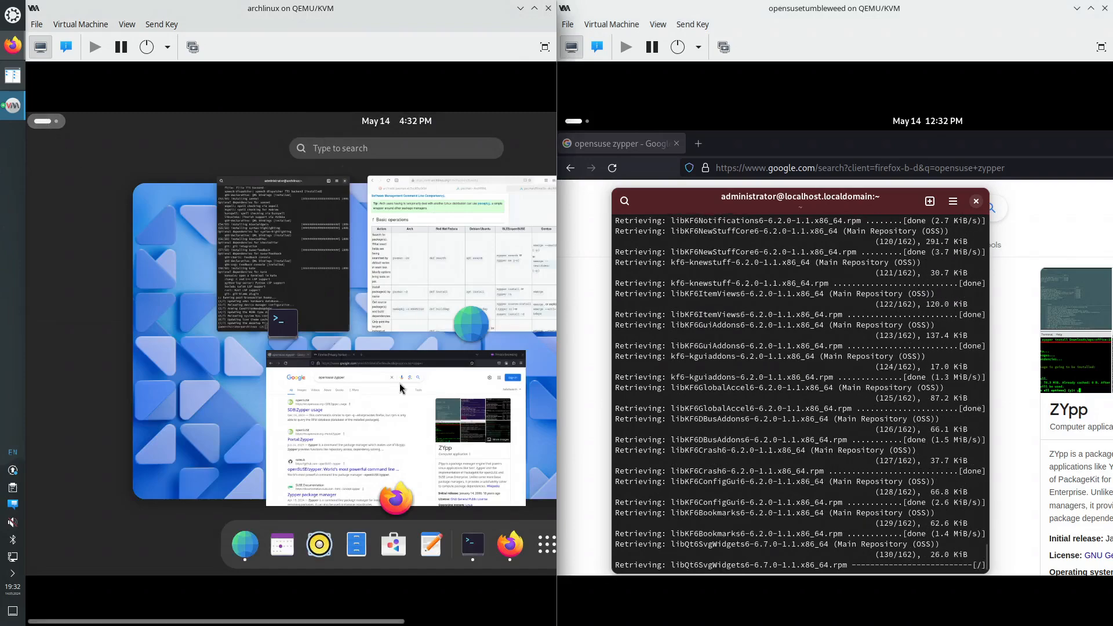
{"action": "left_click", "coordinate": [547, 544]}
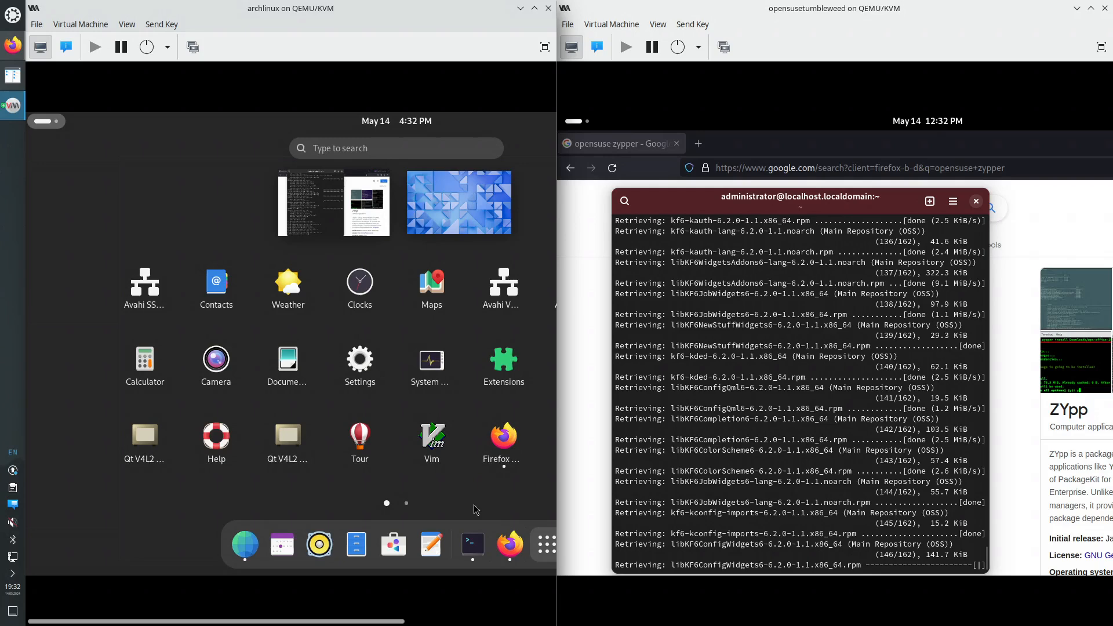
{"action": "left_click", "coordinate": [409, 504]}
{"action": "left_click", "coordinate": [65, 369]}
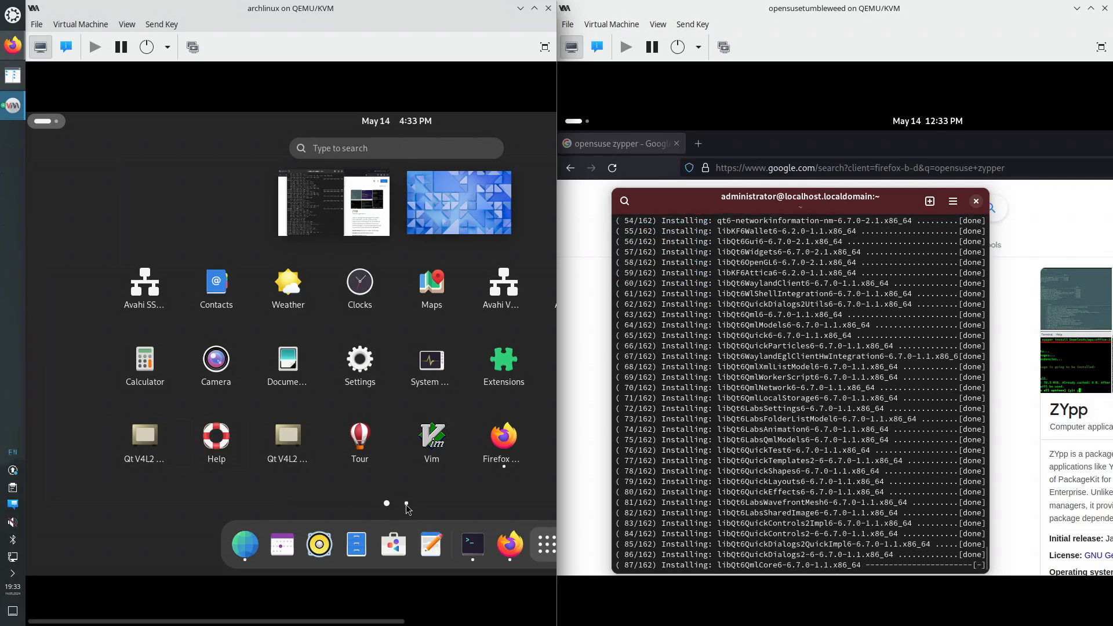
{"action": "left_click", "coordinate": [406, 504]}
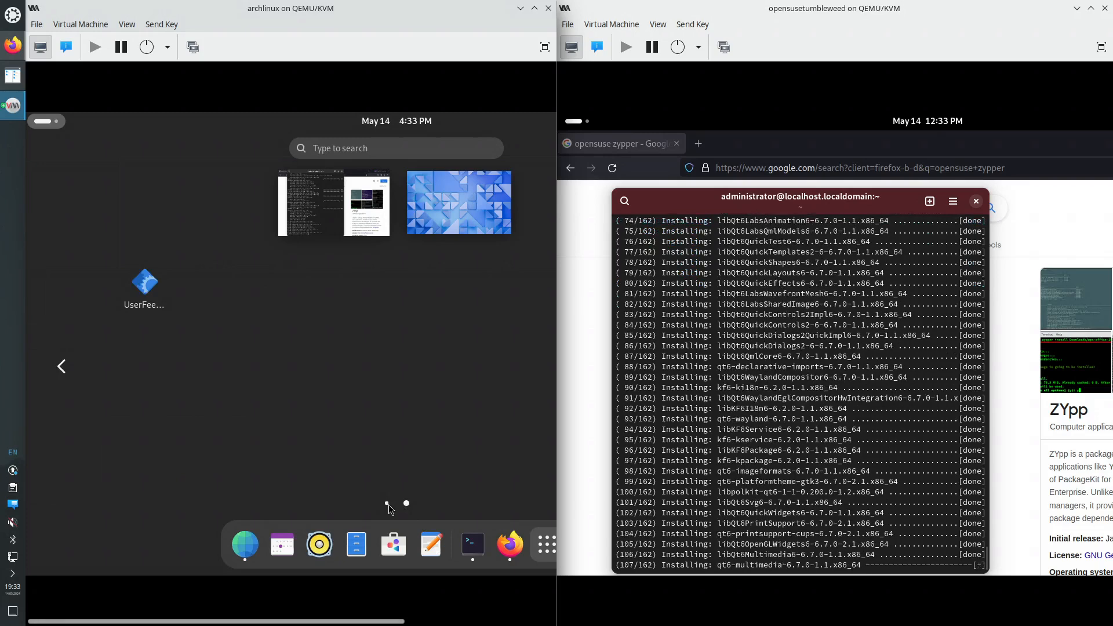
{"action": "left_click", "coordinate": [388, 504]}
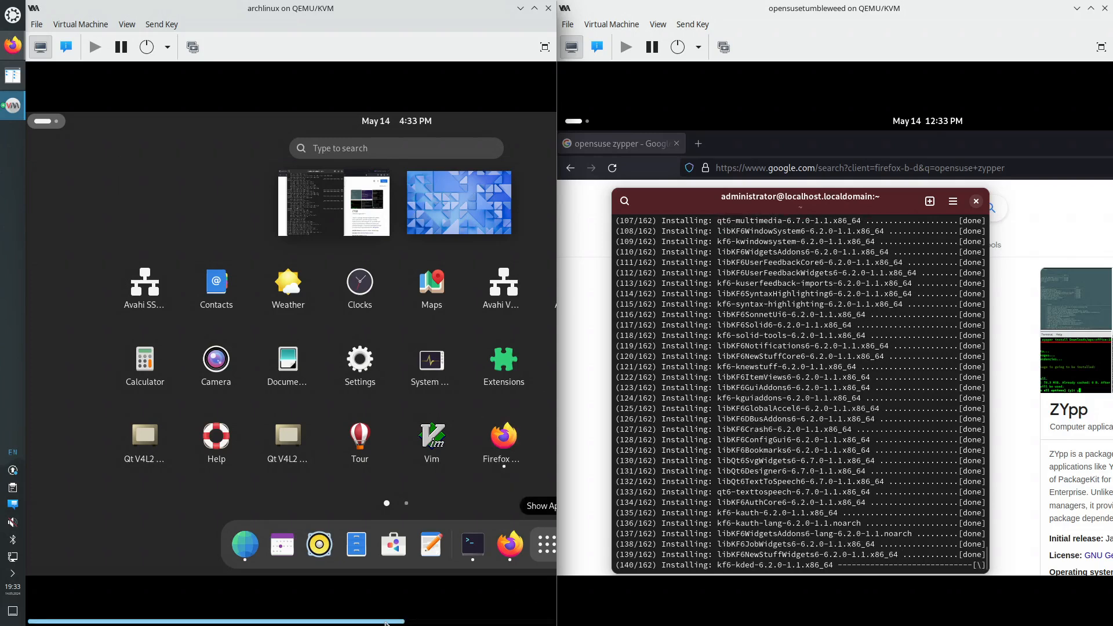
{"action": "left_click_drag", "start_coordinate": [385, 623], "coordinate": [493, 624]}
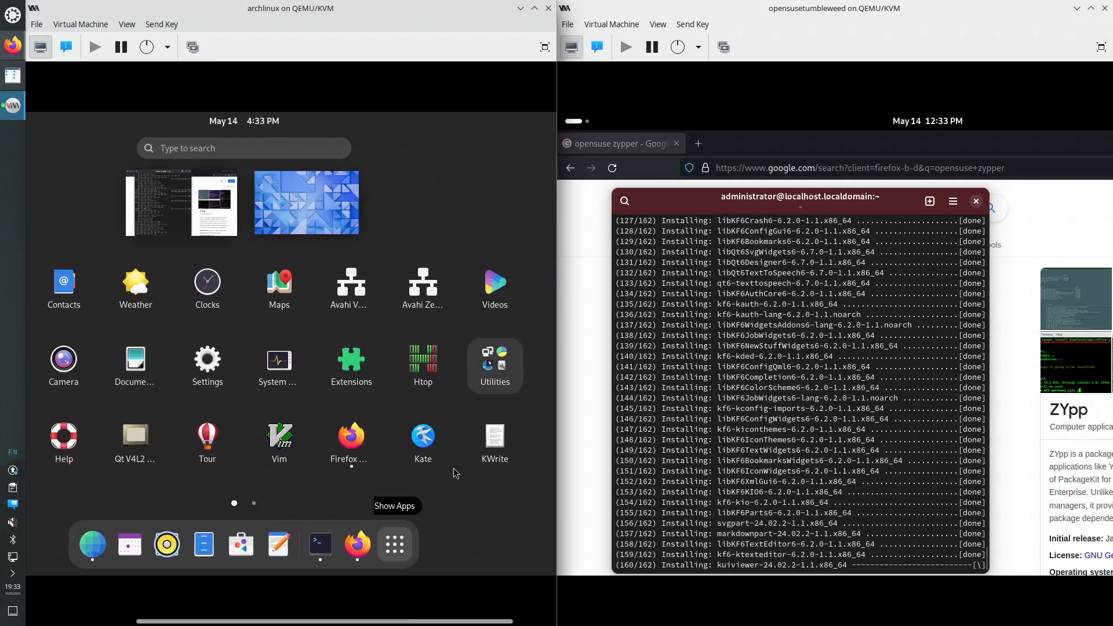
{"action": "left_click", "coordinate": [424, 444]}
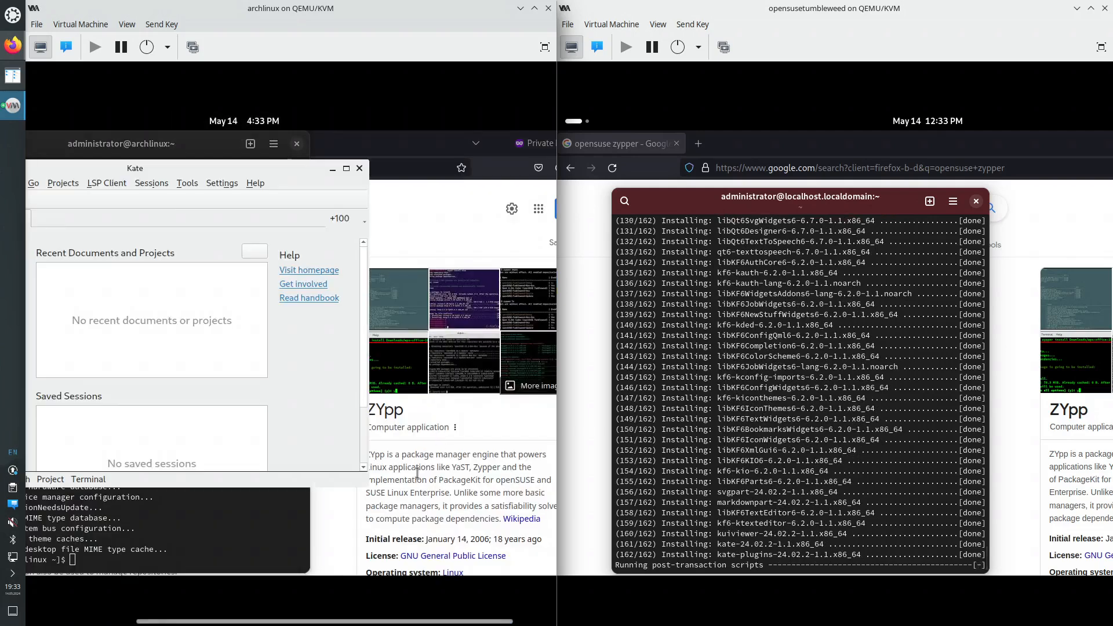
Move the Kate window fully into view on Arch Linux and extend its height to show the whole Welcome page
{"action": "left_click_drag", "start_coordinate": [238, 166], "coordinate": [394, 180]}
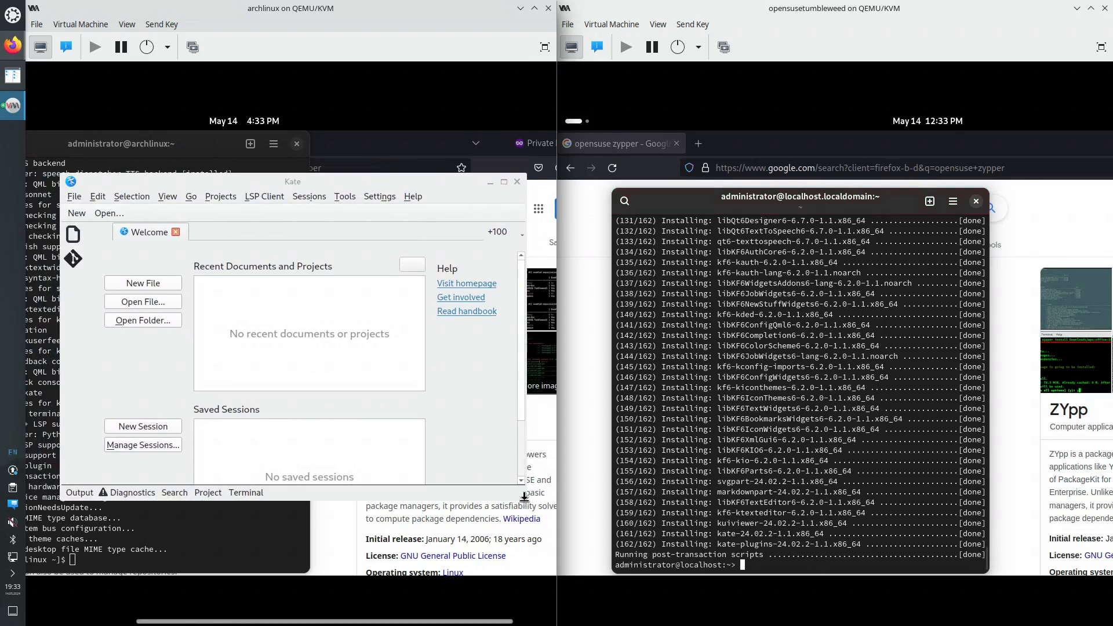
{"action": "left_click_drag", "start_coordinate": [522, 500], "coordinate": [522, 561]}
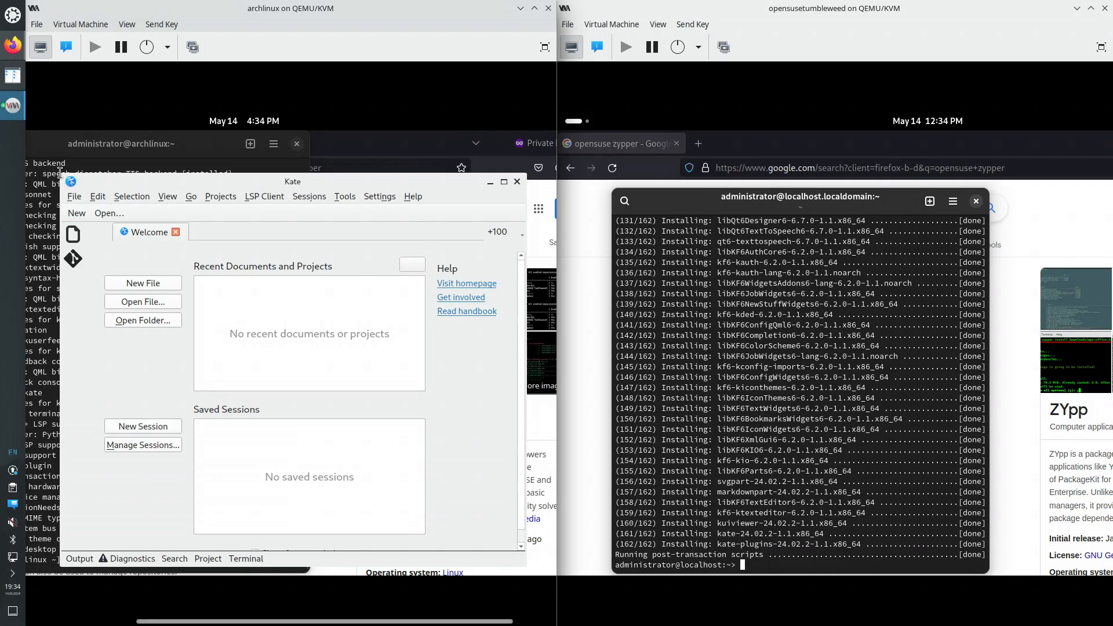
{"action": "left_click_drag", "start_coordinate": [60, 173], "coordinate": [65, 139]}
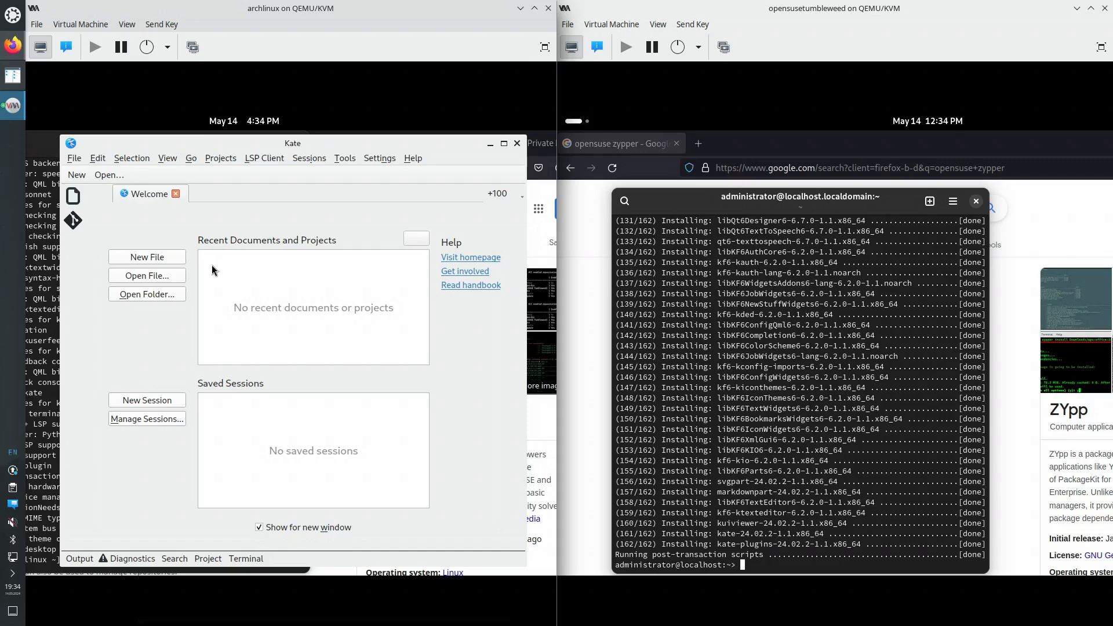
Examine Kate's sidebar tool views, Welcome page and the commands under File, View, Projects and Help on Arch Linux
{"action": "left_click", "coordinate": [71, 234]}
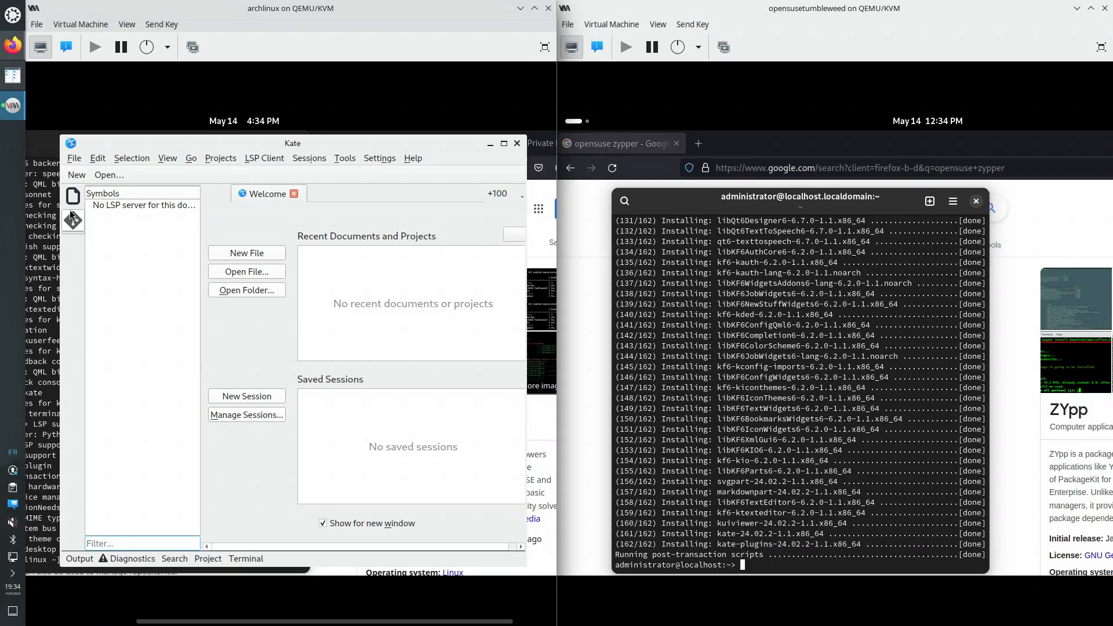
{"action": "left_click", "coordinate": [73, 207]}
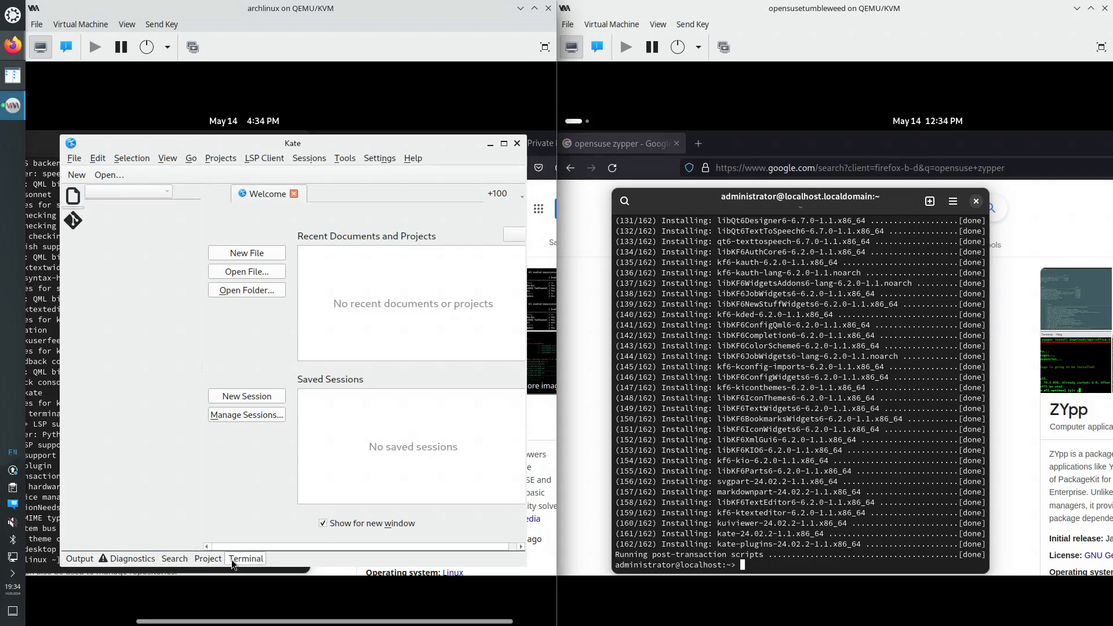
{"action": "left_click_drag", "start_coordinate": [430, 548], "coordinate": [468, 550]}
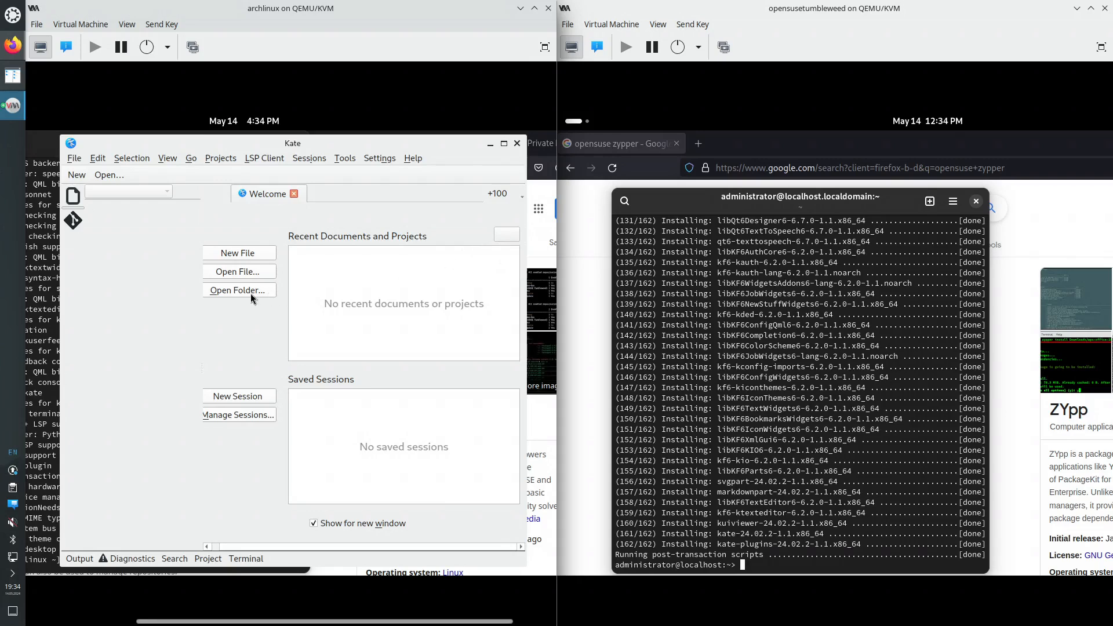
{"action": "left_click", "coordinate": [74, 160]}
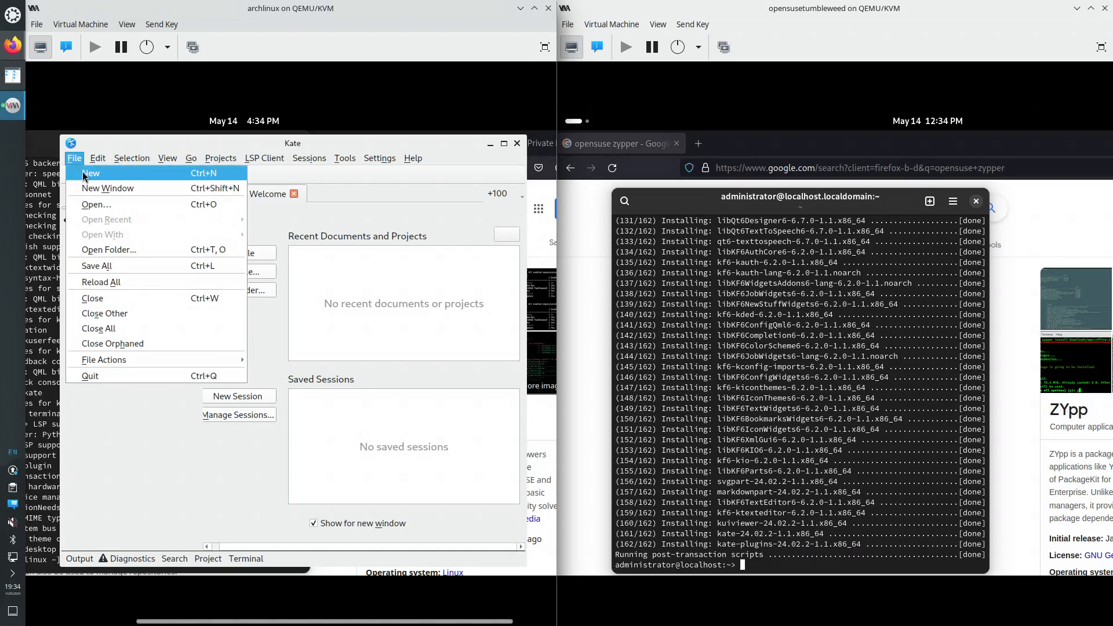
{"action": "mouse_move", "coordinate": [168, 160]}
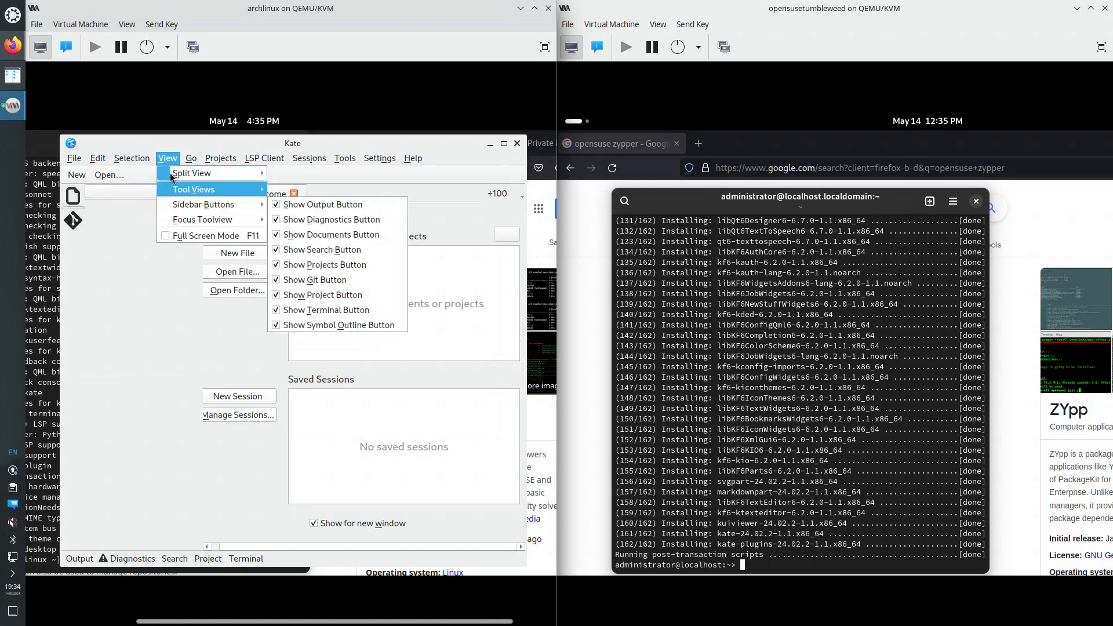
{"action": "mouse_move", "coordinate": [223, 165]}
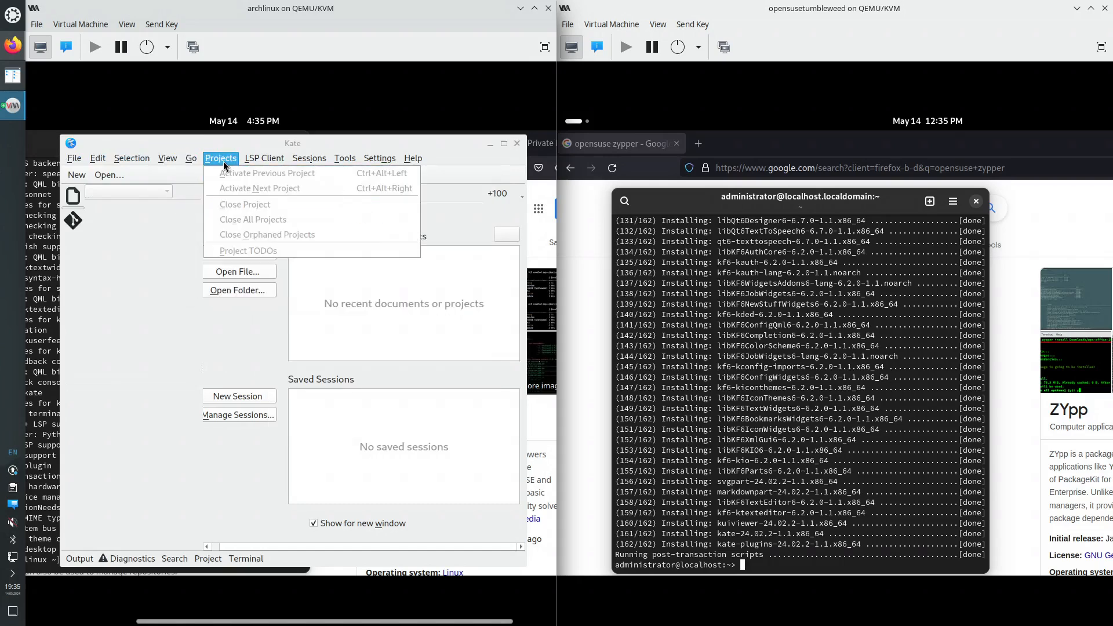
{"action": "mouse_move", "coordinate": [415, 162]}
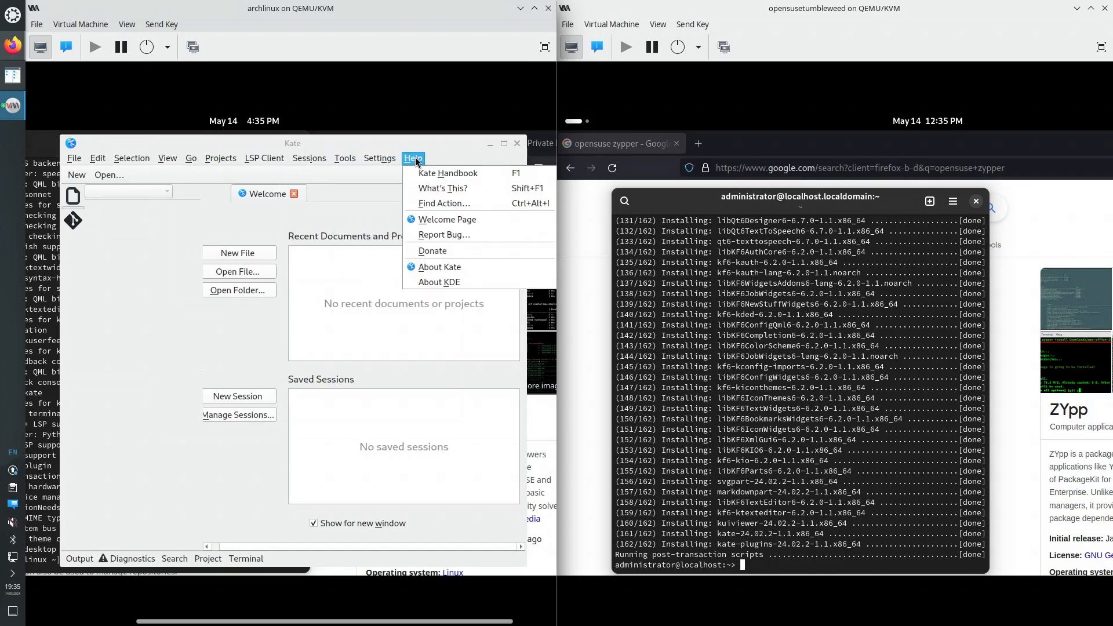
{"action": "left_click", "coordinate": [187, 439]}
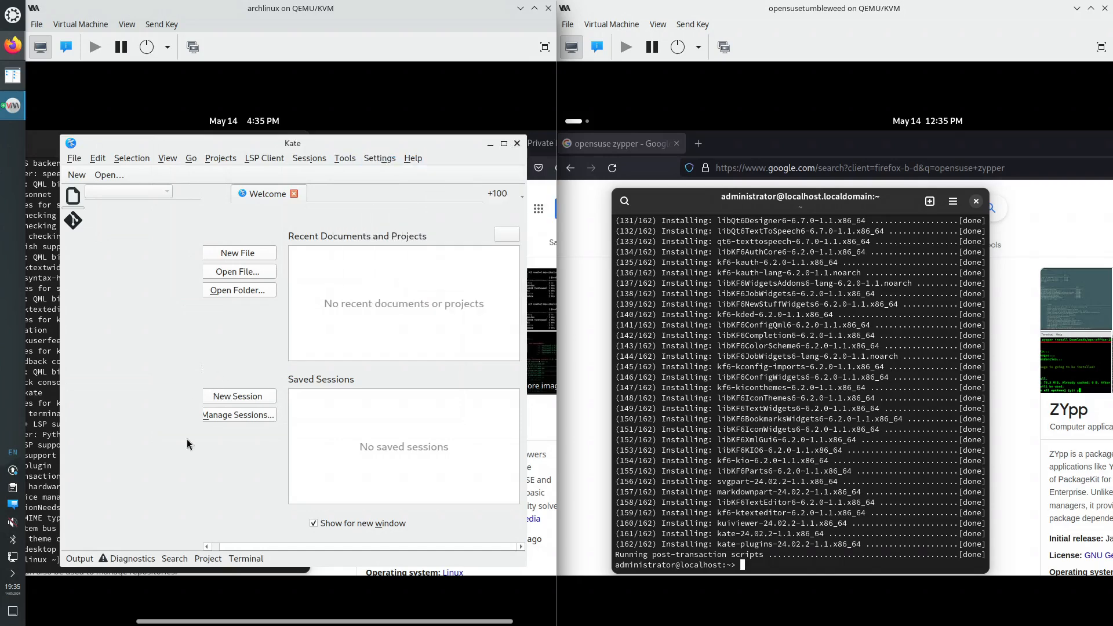
{"action": "left_click_drag", "start_coordinate": [257, 547], "coordinate": [213, 547]}
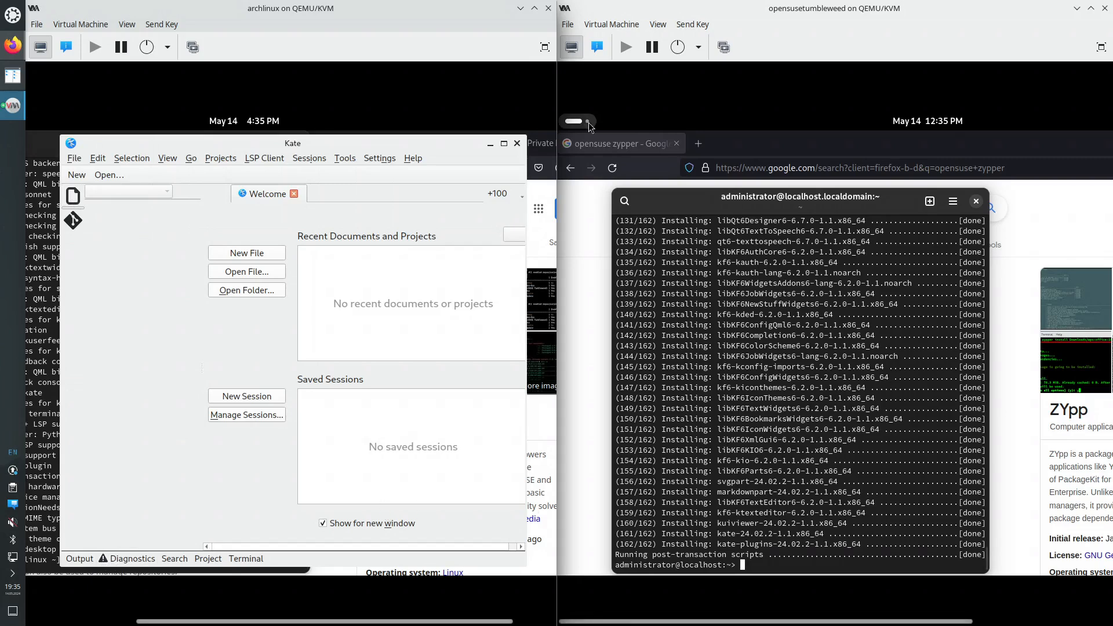
Find Kate among the installed applications on openSUSE Tumbleweed and launch it
{"action": "left_click", "coordinate": [574, 121]}
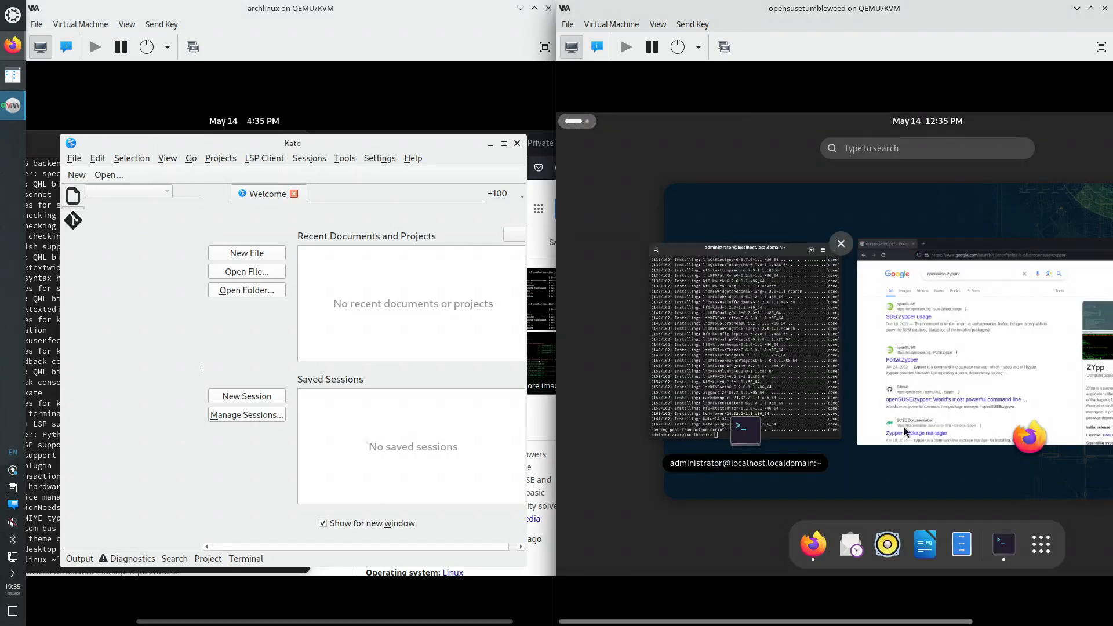
{"action": "left_click", "coordinate": [1041, 543]}
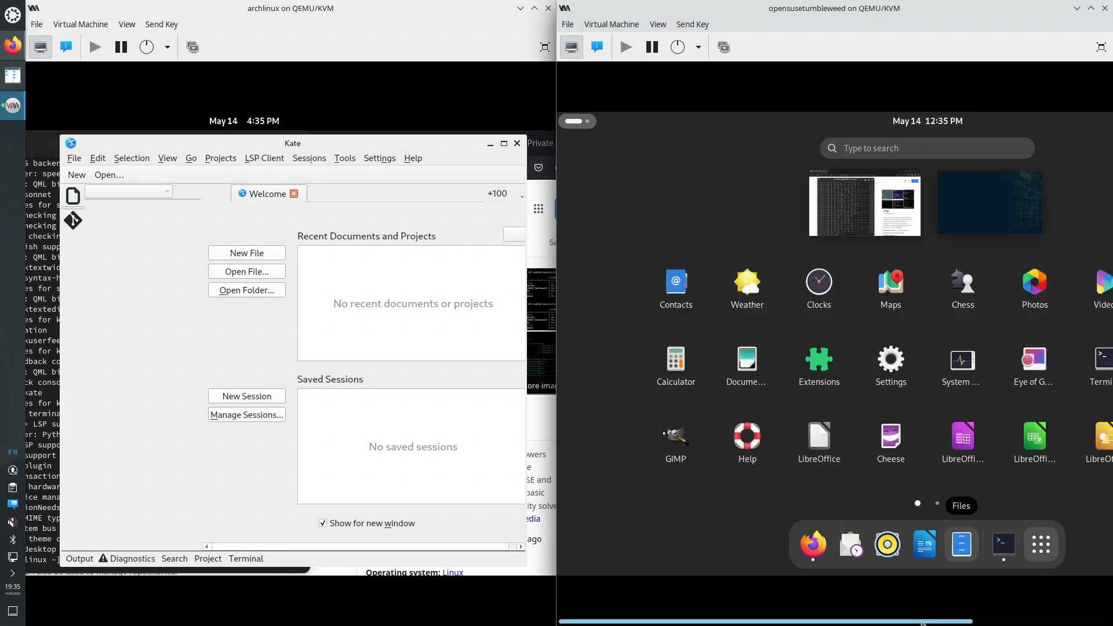
{"action": "left_click_drag", "start_coordinate": [926, 620], "coordinate": [1067, 619]}
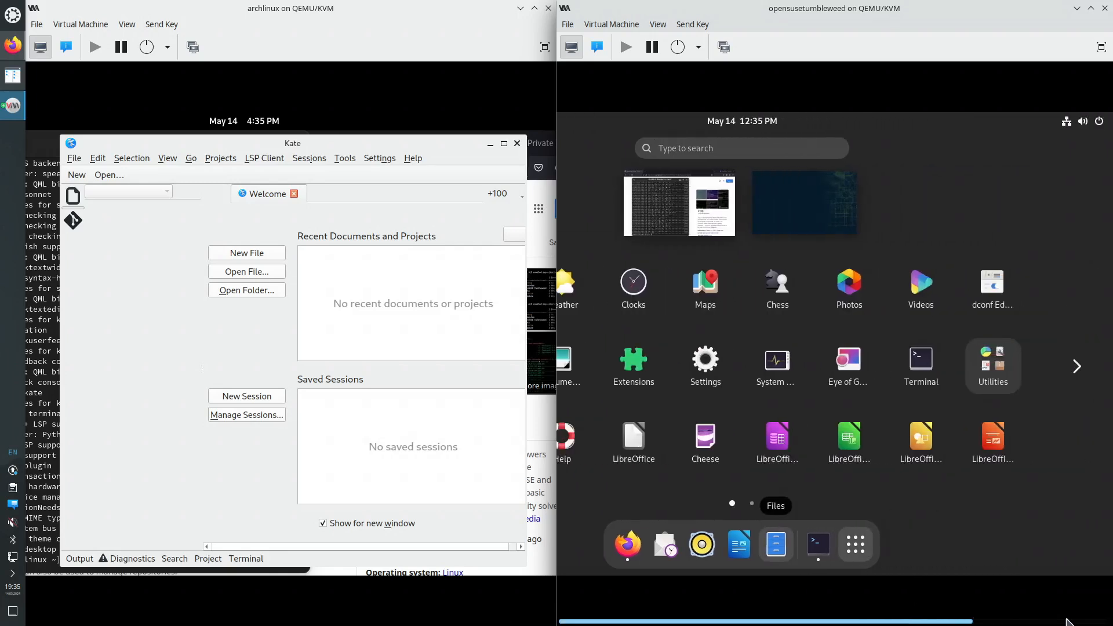
{"action": "scroll", "coordinate": [931, 621], "scroll_direction": "down", "scroll_amount": 4}
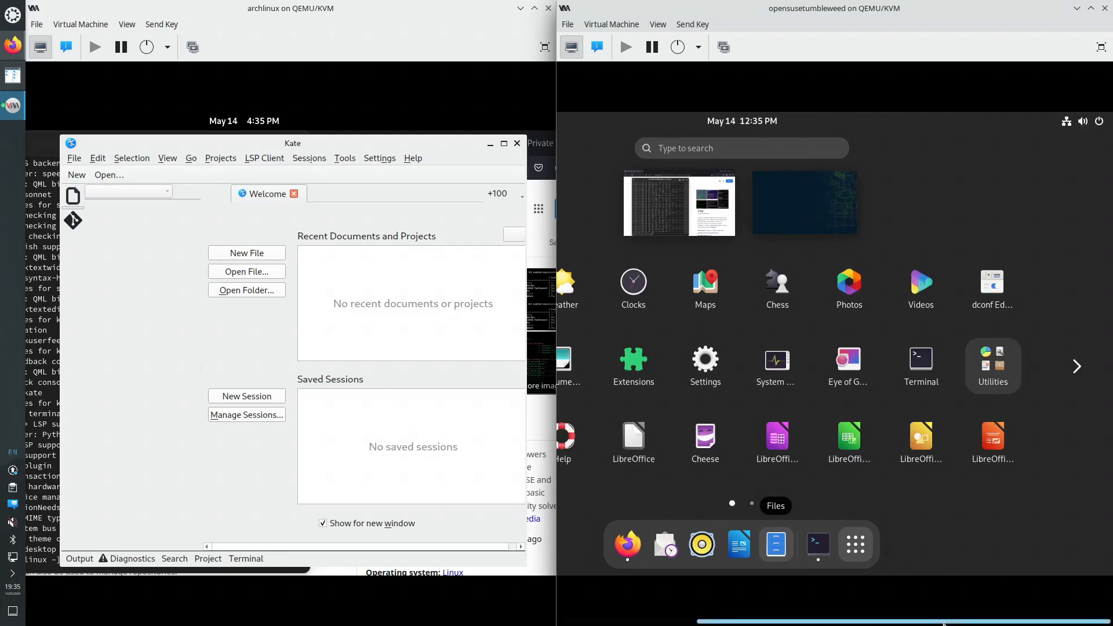
{"action": "left_click_drag", "start_coordinate": [950, 624], "coordinate": [996, 603]}
{"action": "left_click", "coordinate": [1076, 366]}
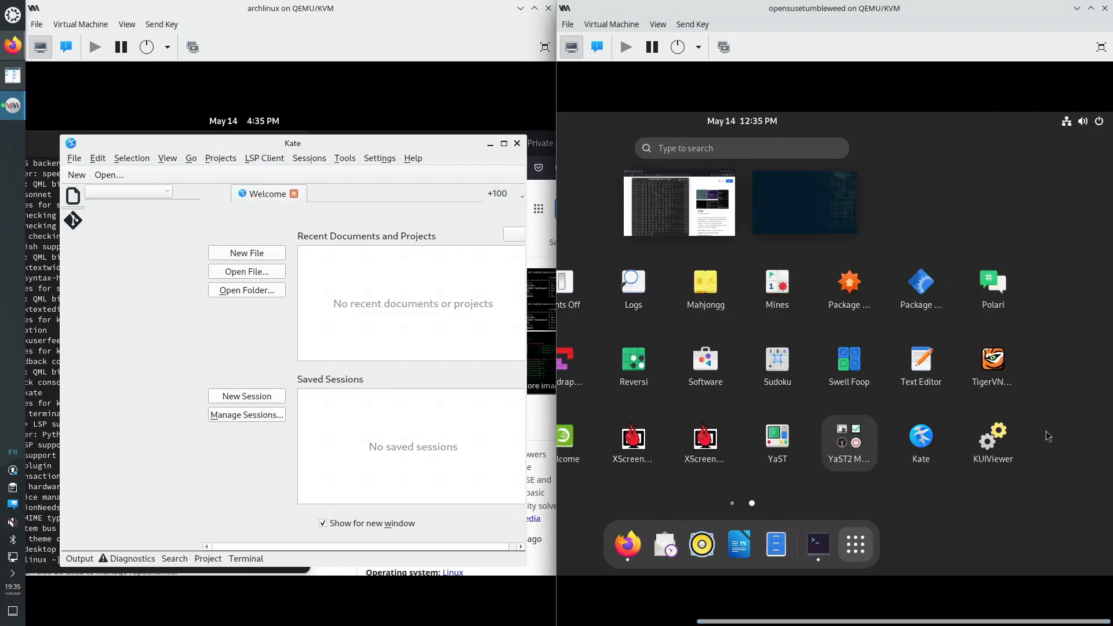
{"action": "left_click", "coordinate": [925, 447]}
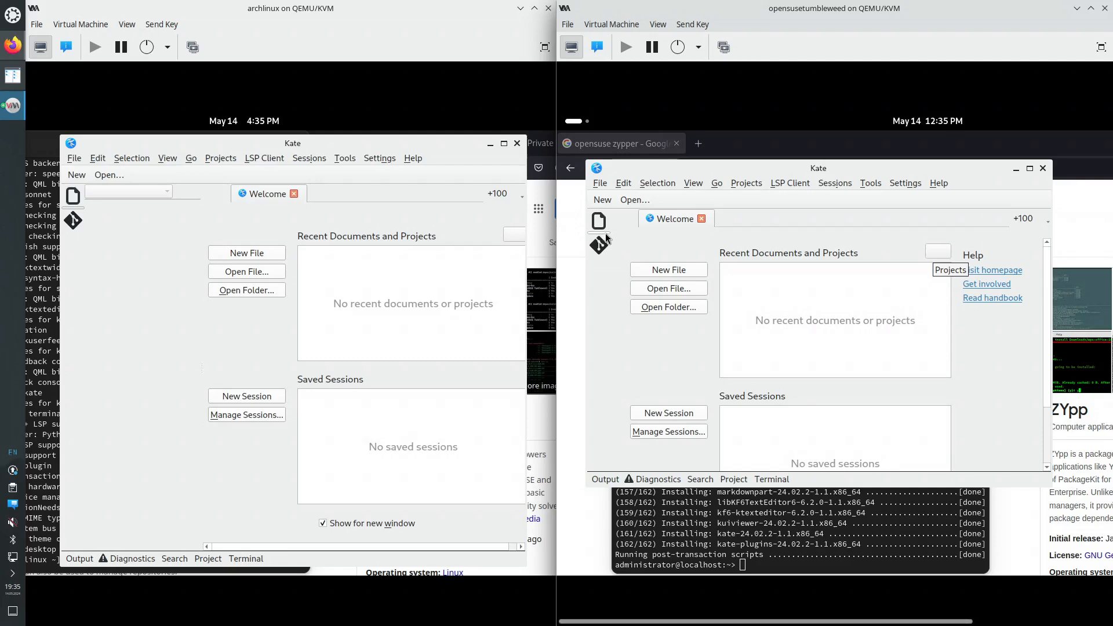
Examine the commands in Kate's menus on openSUSE, from File through LSP Client to Settings
{"action": "left_click", "coordinate": [601, 183]}
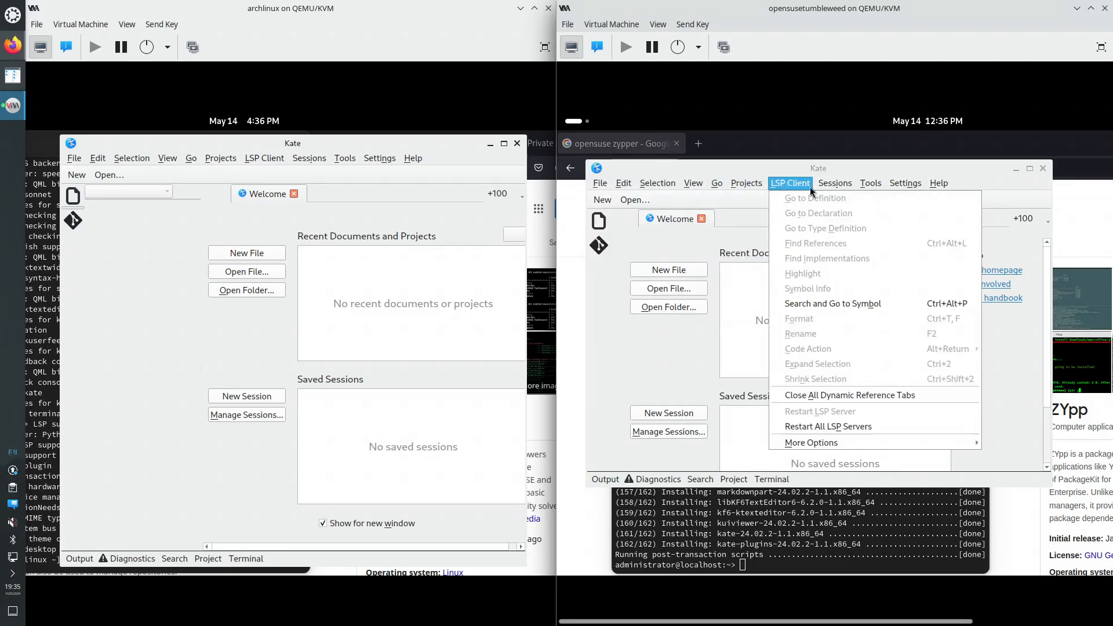
{"action": "mouse_move", "coordinate": [928, 189]}
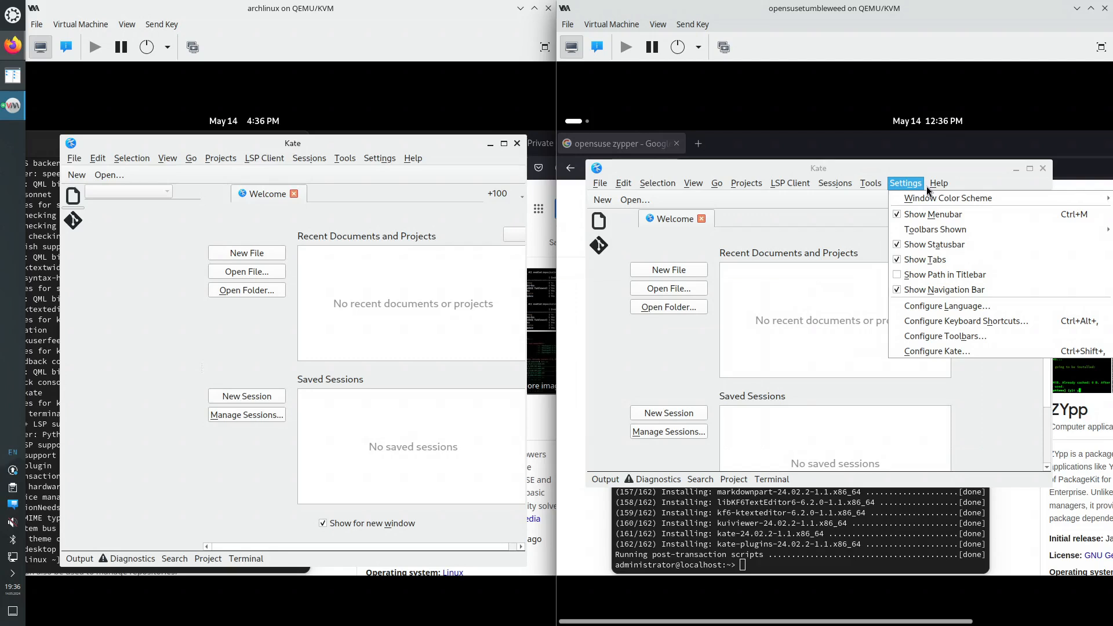
{"action": "left_click", "coordinate": [753, 204]}
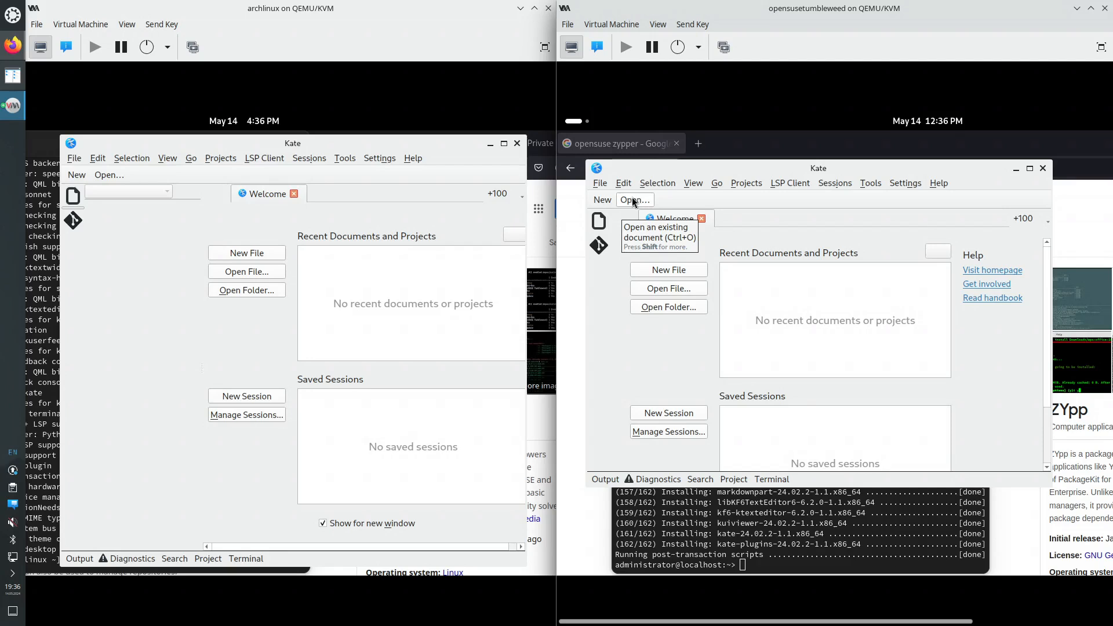
Close Kate's Welcome page on openSUSE and review the toolbar's text position and locking options
{"action": "left_click", "coordinate": [702, 219]}
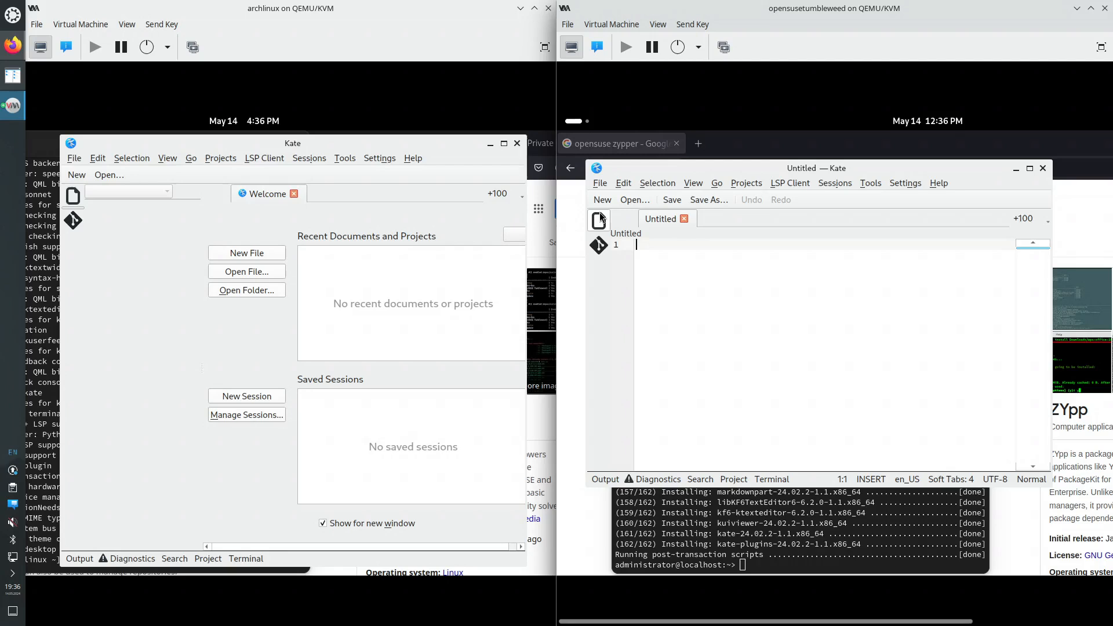
{"action": "right_click", "coordinate": [812, 201]}
{"action": "mouse_move", "coordinate": [861, 231]}
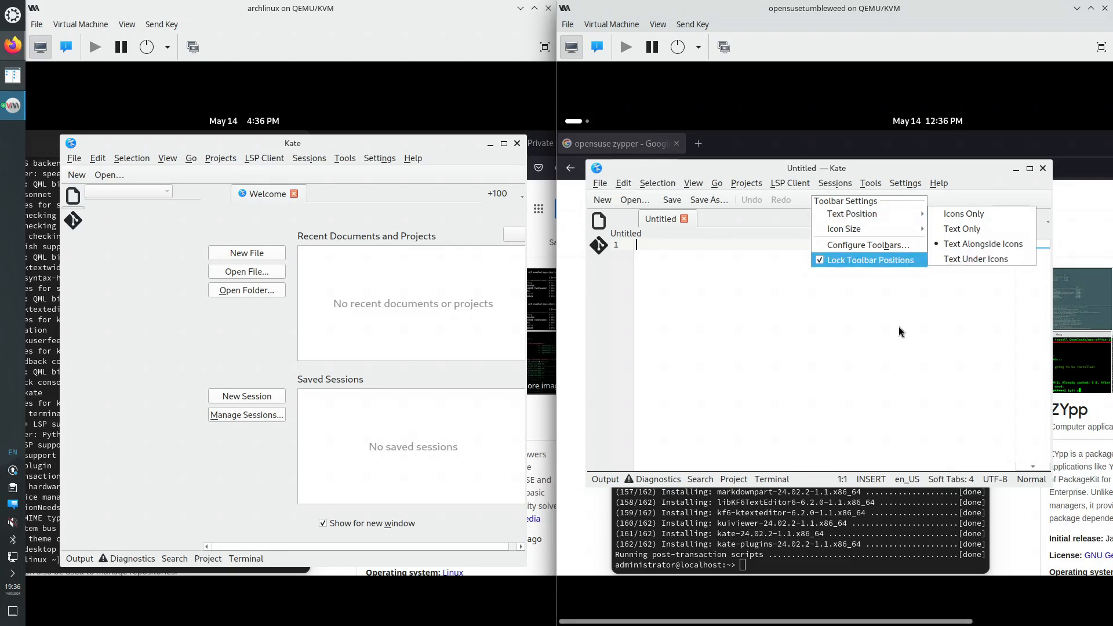
{"action": "left_click", "coordinate": [811, 364]}
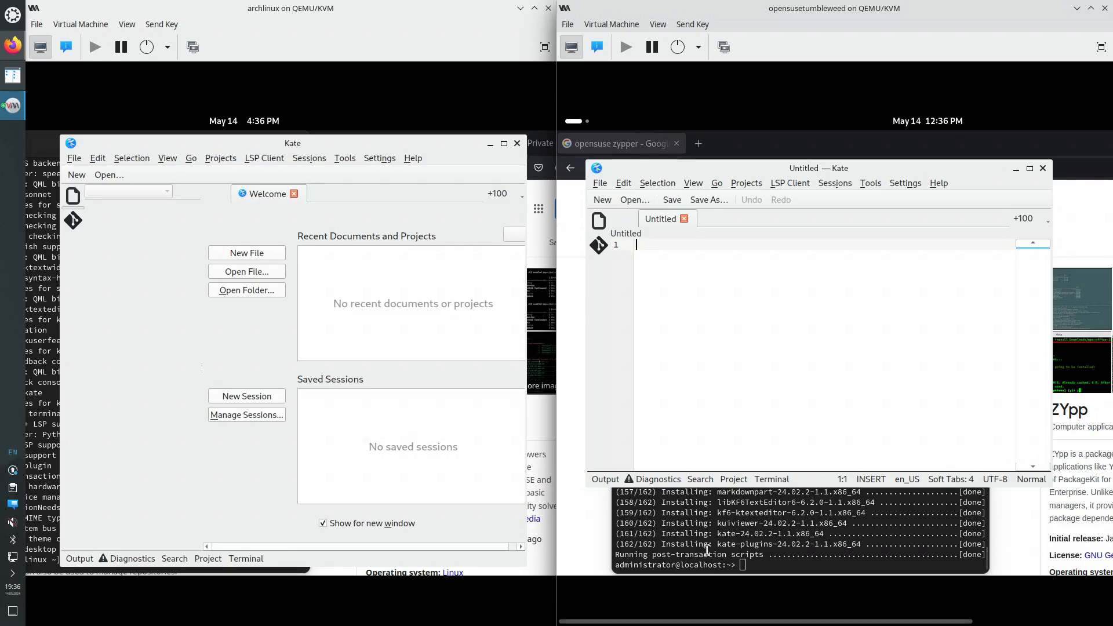
Close Kate on both Arch Linux and openSUSE
{"action": "left_click", "coordinate": [516, 144]}
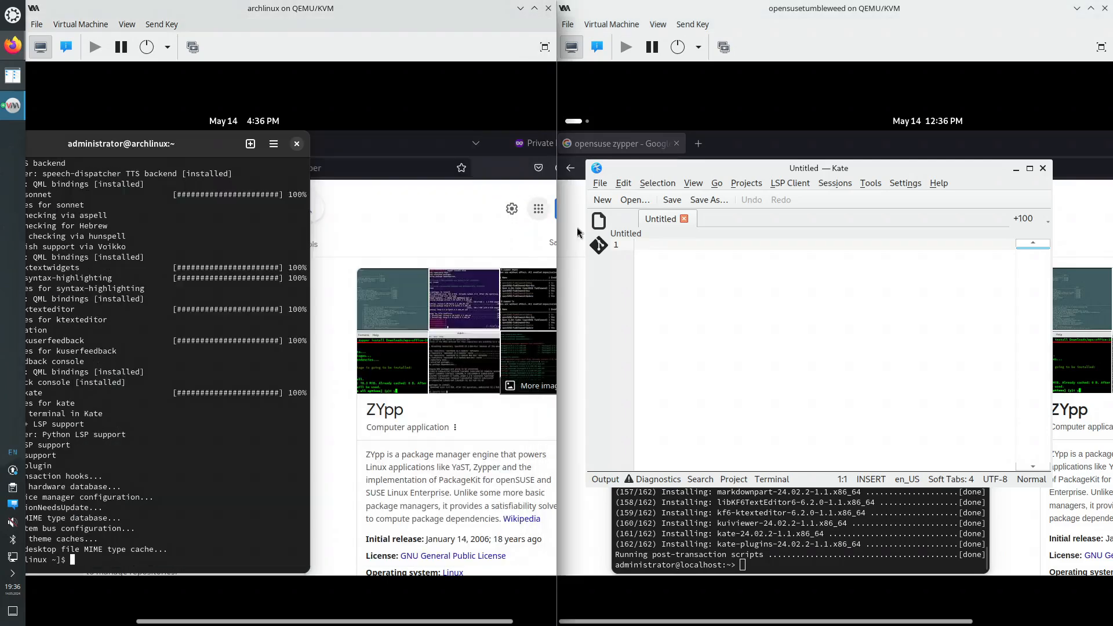
{"action": "left_click", "coordinate": [1043, 169]}
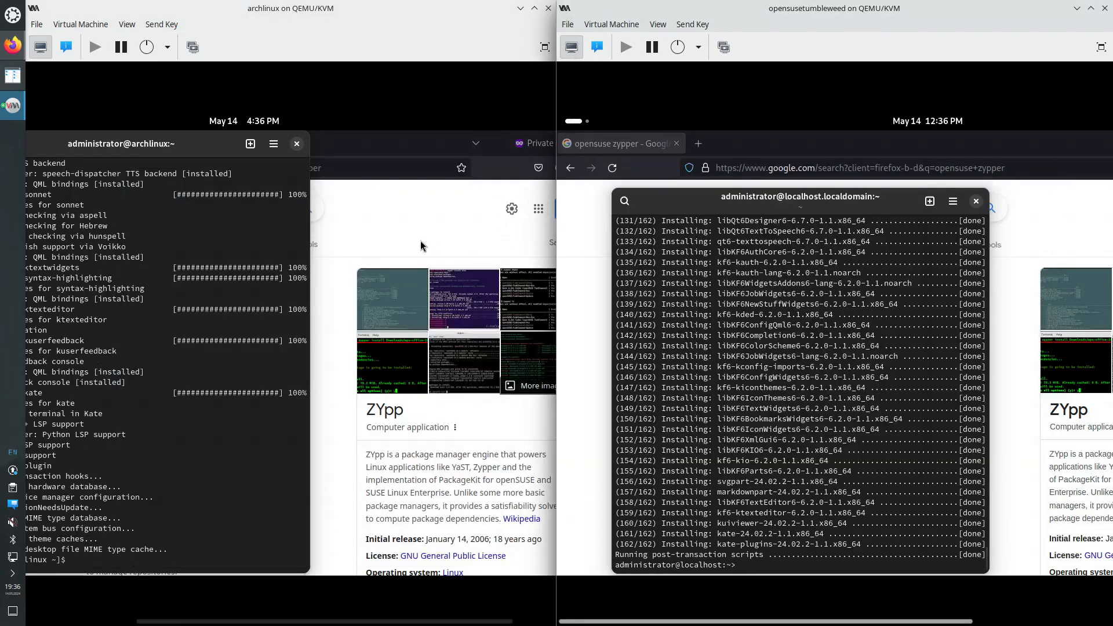
Bring up the Pacman/Rosetta wiki page on Arch Linux and copy the Arch package search command pacman -Ss
{"action": "left_click", "coordinate": [364, 214]}
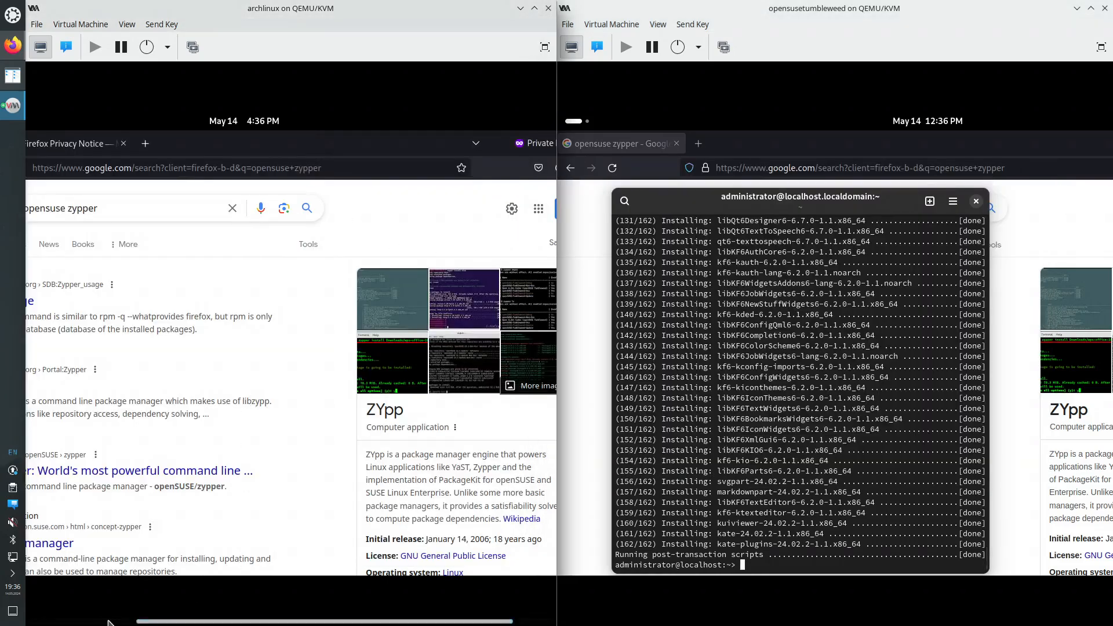
{"action": "scroll", "coordinate": [232, 452], "scroll_direction": "left", "scroll_amount": 5}
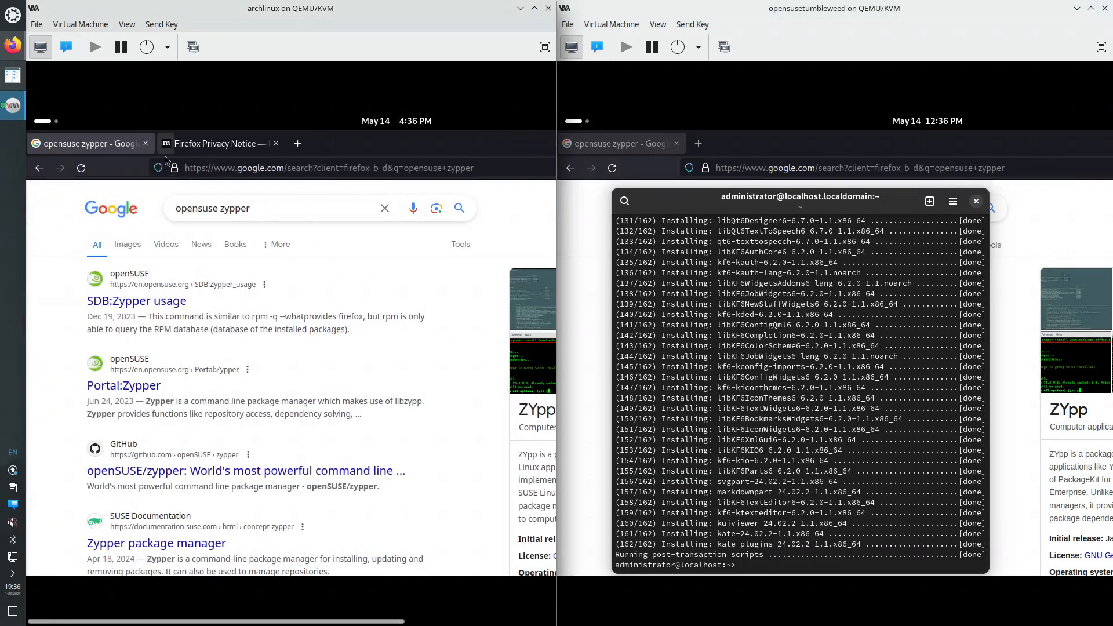
{"action": "left_click", "coordinate": [48, 121]}
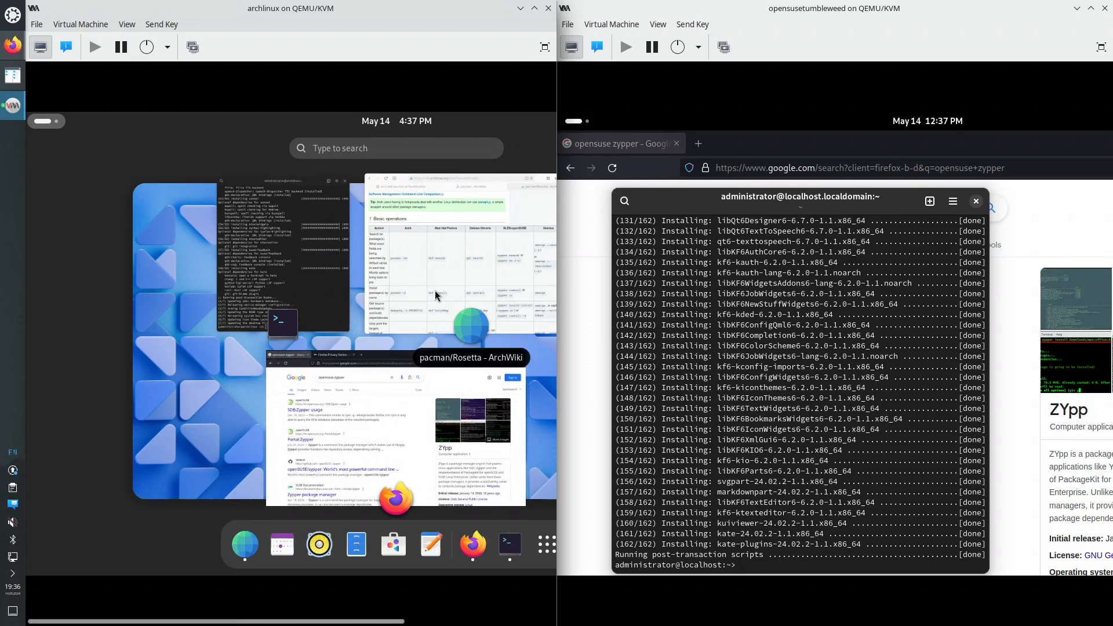
{"action": "left_click", "coordinate": [426, 307]}
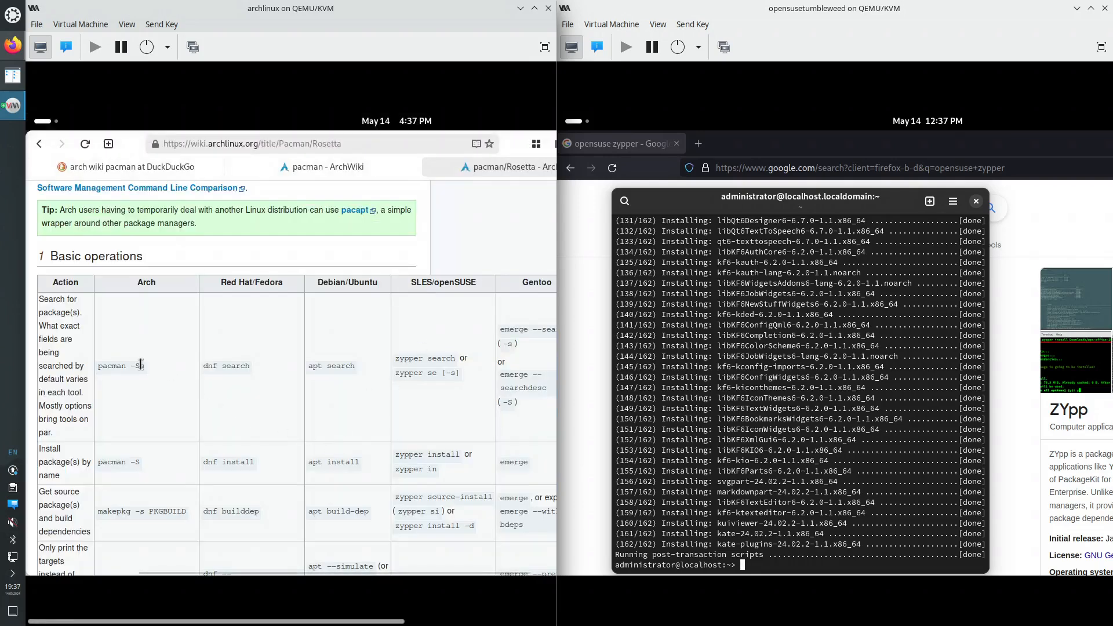
{"action": "left_click_drag", "start_coordinate": [146, 367], "coordinate": [97, 367]}
{"action": "right_click", "coordinate": [106, 367]}
{"action": "left_click", "coordinate": [119, 373]}
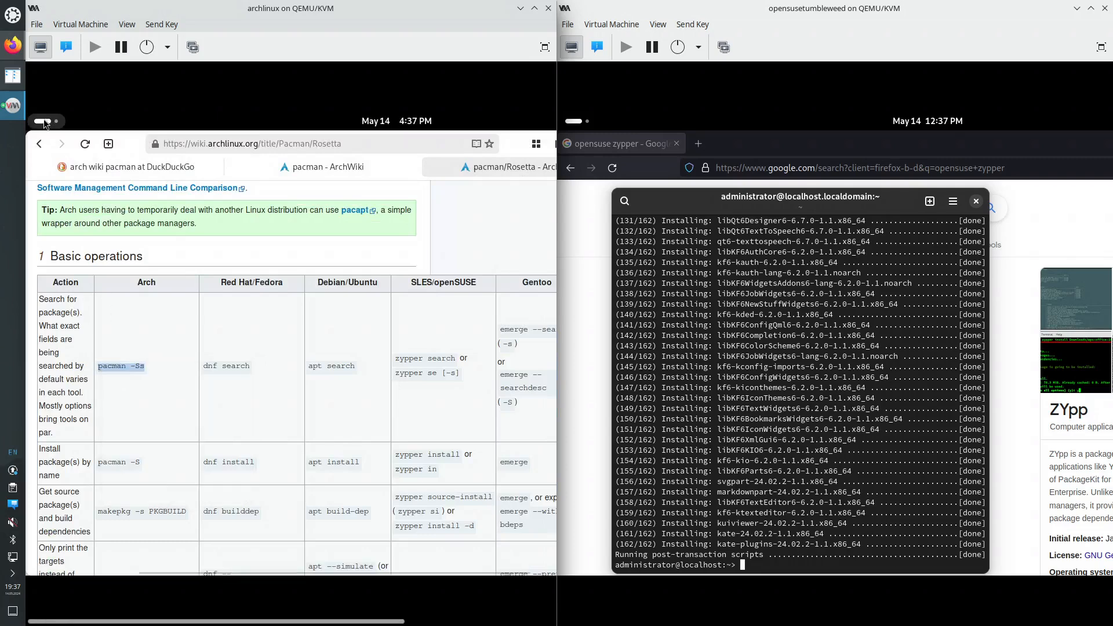
Search for the Breeze icon package in the Arch terminal with pacman -Ss breeze | grep icon
{"action": "left_click", "coordinate": [44, 122]}
{"action": "left_click", "coordinate": [284, 301]}
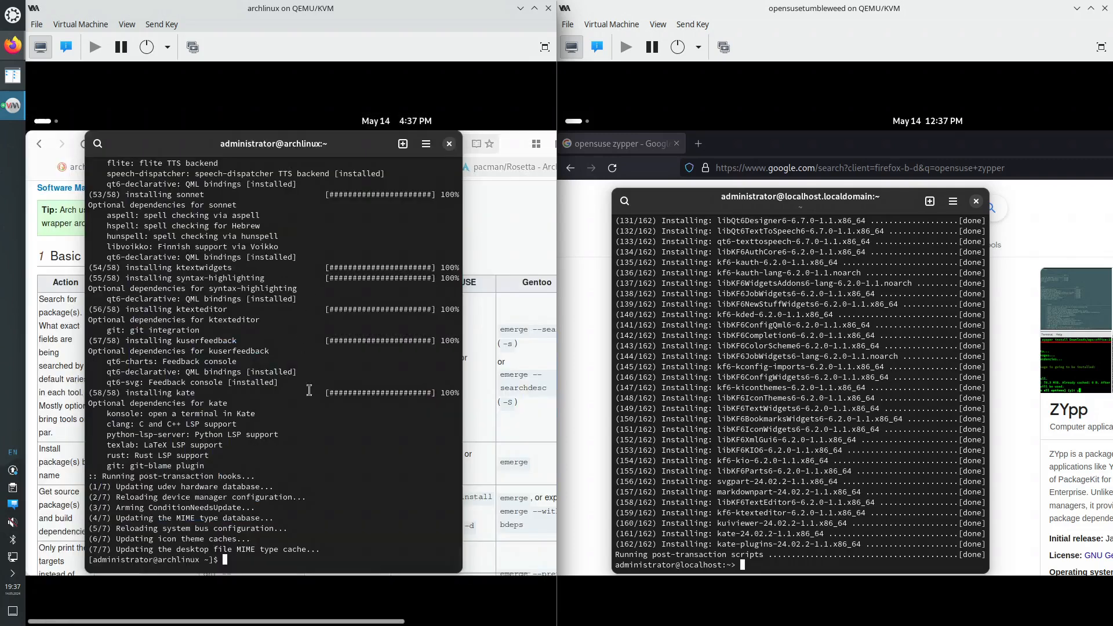
{"action": "right_click", "coordinate": [318, 494]}
{"action": "left_click", "coordinate": [355, 507]}
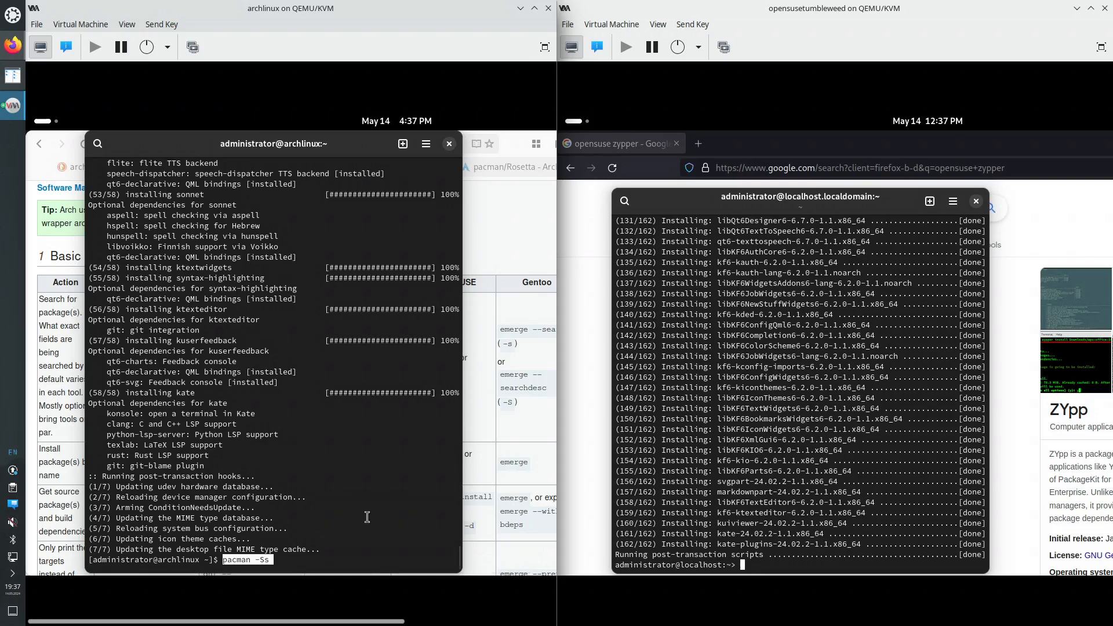
{"action": "type", "text": "breeze | grep ico"}
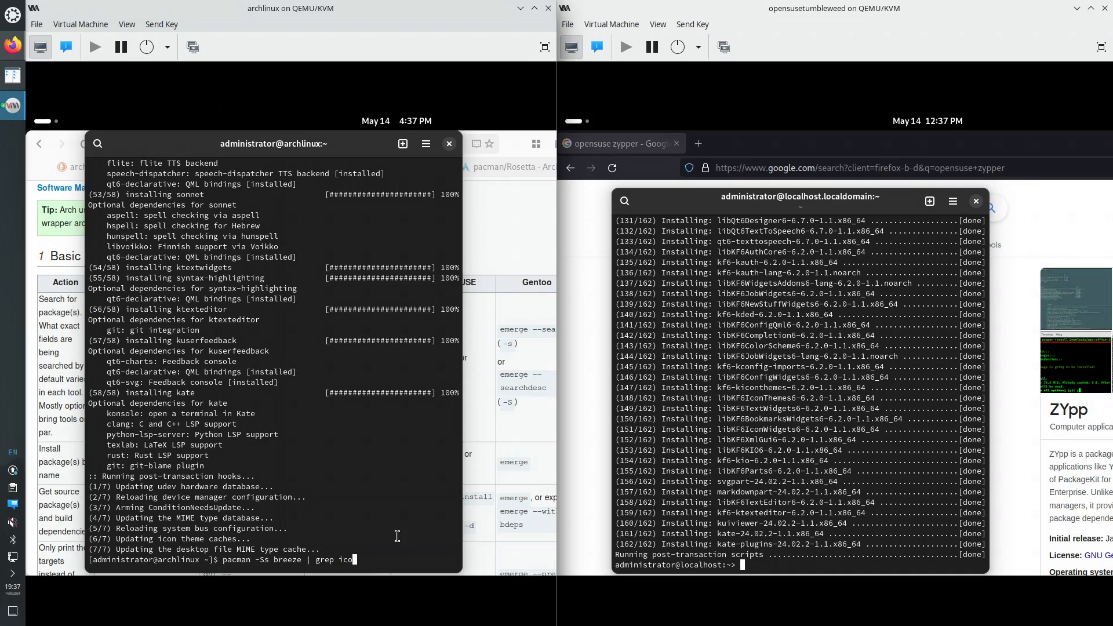
{"action": "type", "text": "n"}
{"action": "key", "text": "Return"}
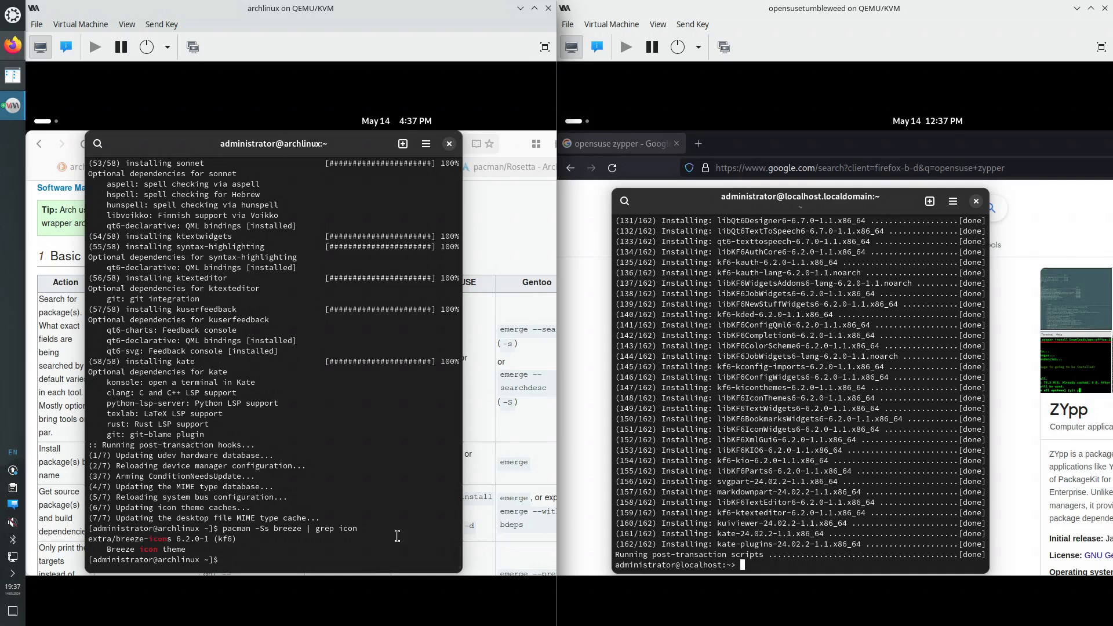
Install the icon theme on Arch with sudo pacman -S breeze-icons, entering the administrator password and accepting the installation
{"action": "key", "text": "Up"}
{"action": "key", "text": "Up"}
{"action": "key", "text": "BackSpace"}
{"action": "key", "text": "BackSpace"}
{"action": "left_click_drag", "start_coordinate": [115, 536], "coordinate": [174, 539]}
{"action": "middle_click", "coordinate": [318, 554]}
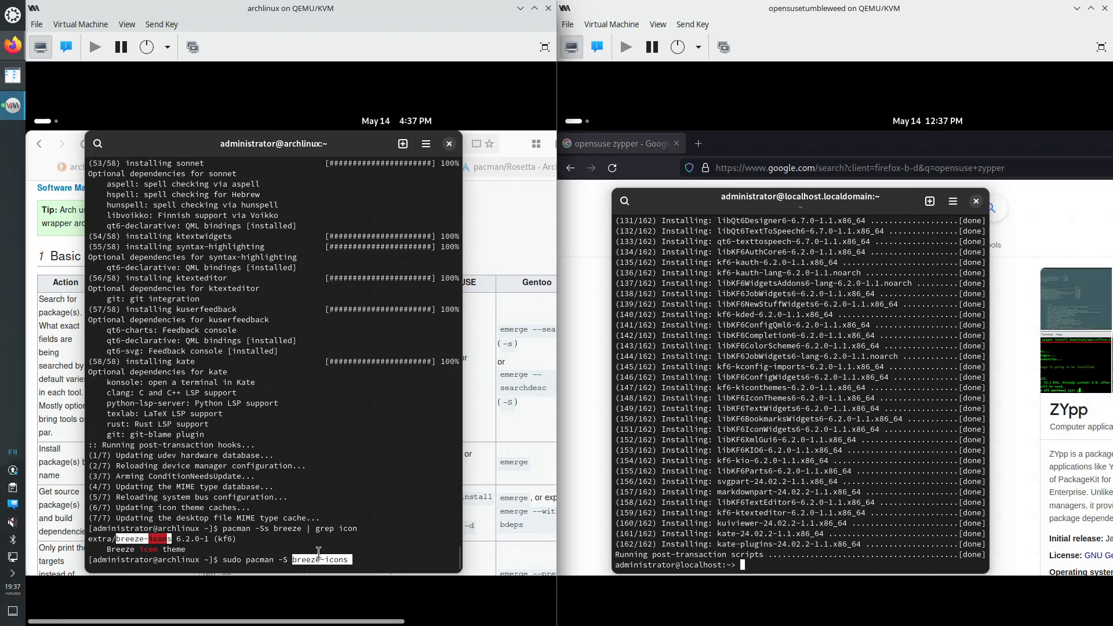
{"action": "key", "text": "Return"}
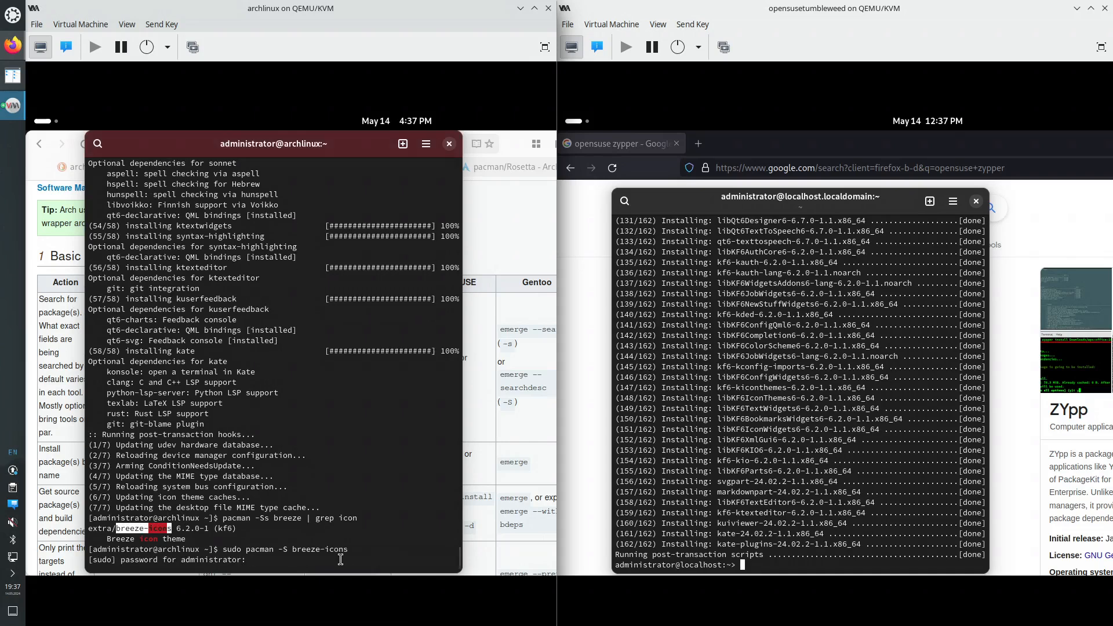
{"action": "key", "text": "Return"}
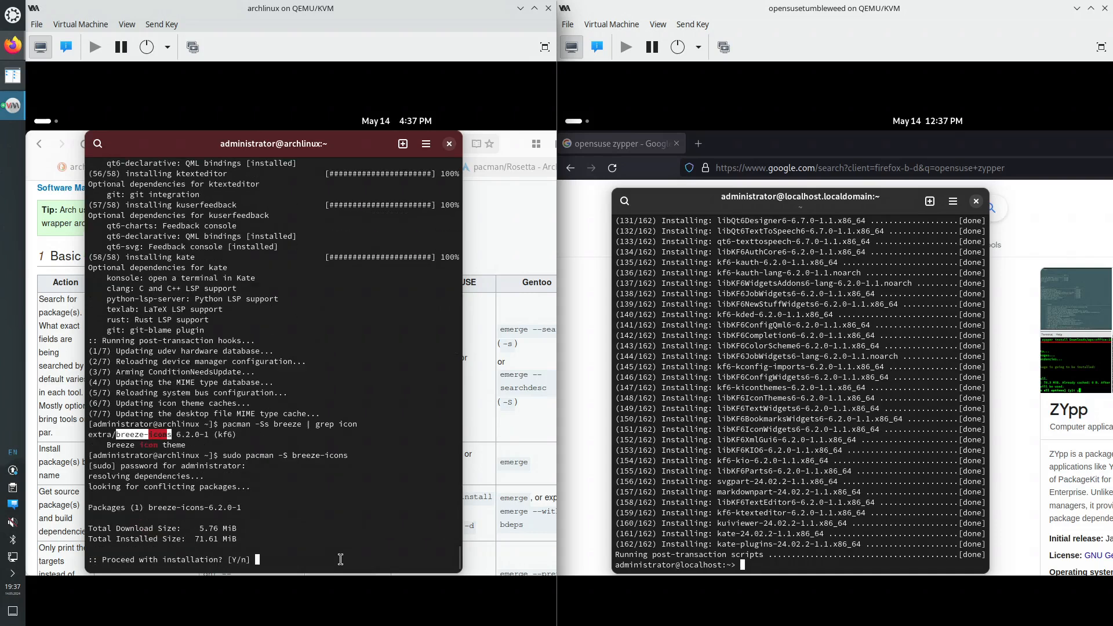
{"action": "key", "text": "Return"}
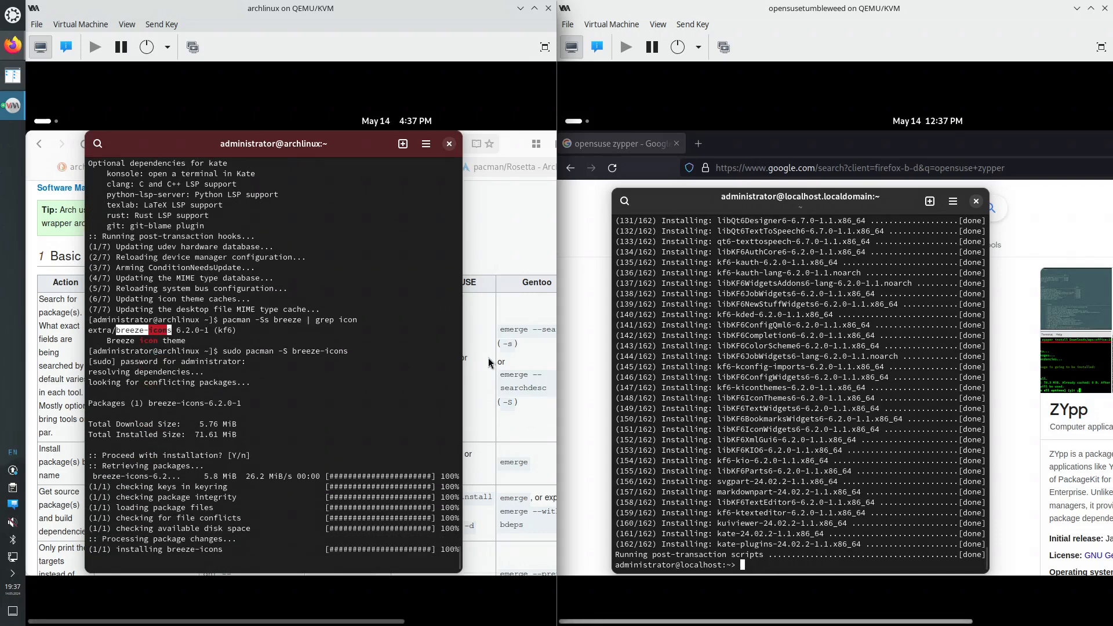
Search for the Breeze icon packages in the openSUSE terminal with zypper search breeze | grep icons
{"action": "left_click", "coordinate": [489, 363]}
{"action": "left_click", "coordinate": [764, 568]}
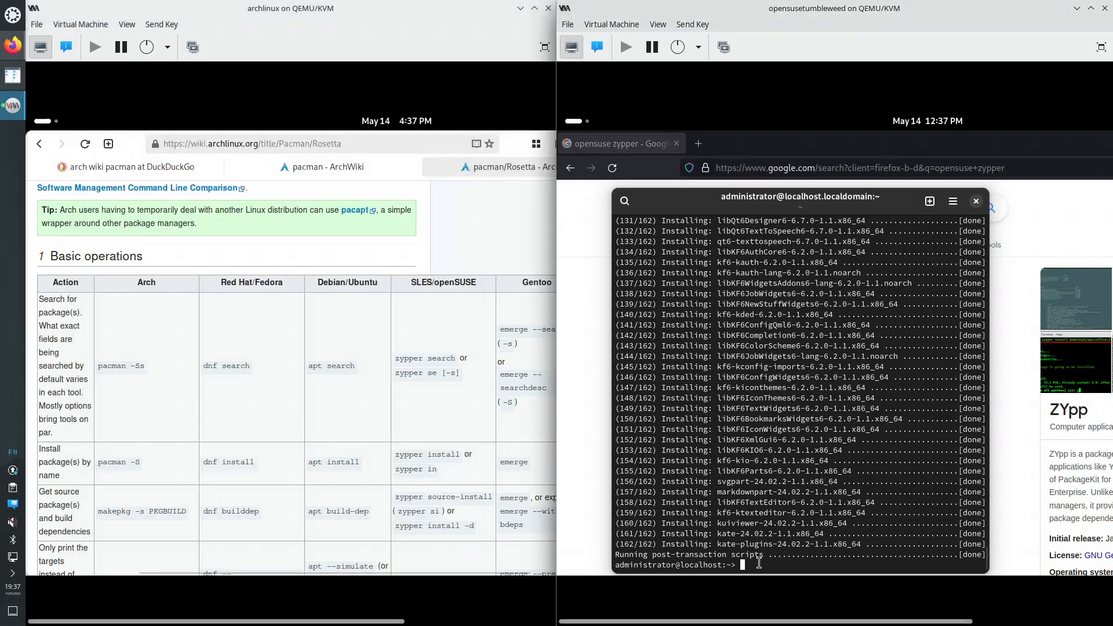
{"action": "type", "text": "zypper search breeze | grep icons"}
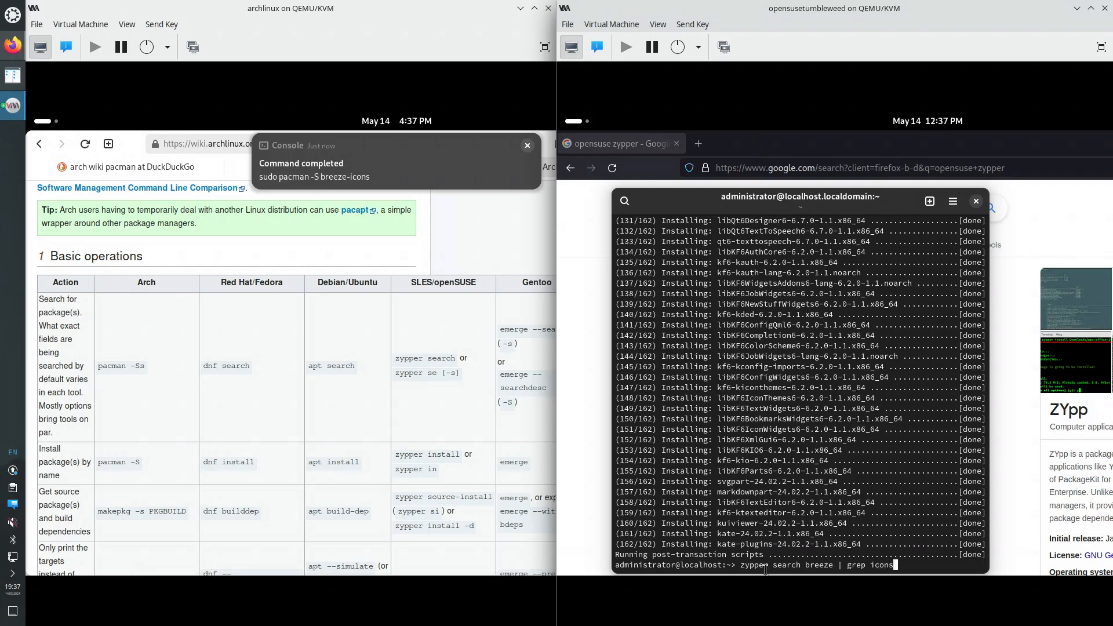
{"action": "key", "text": "Return"}
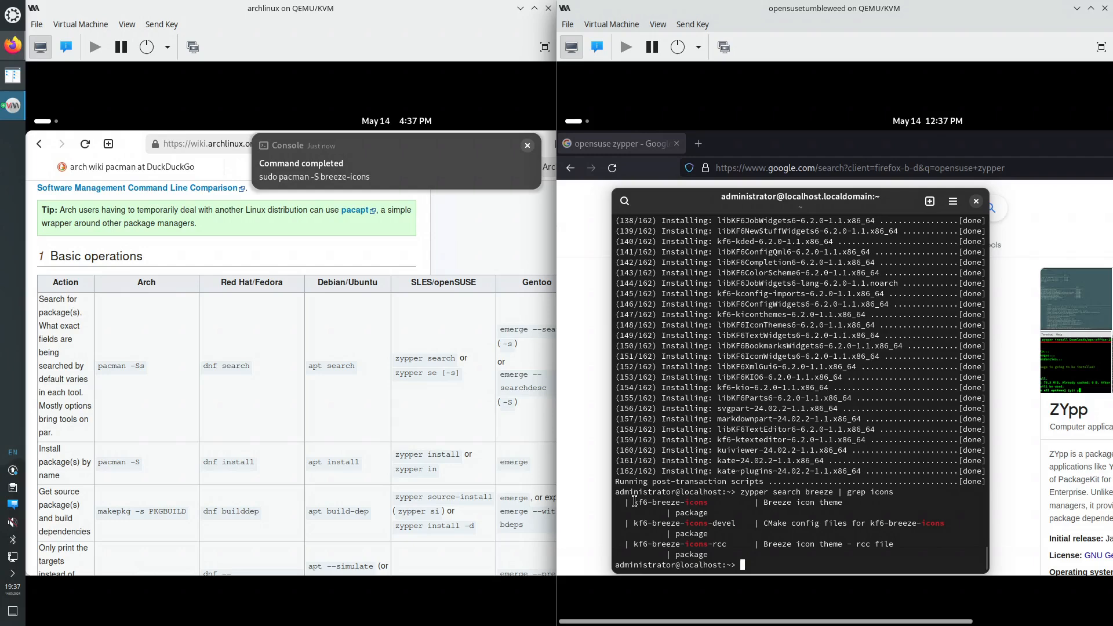
Install the icon theme on openSUSE with sudo zypper install kf6-breeze-icons, entering the root password and accepting the installation
{"action": "left_click_drag", "start_coordinate": [634, 502], "coordinate": [709, 501]}
{"action": "key", "text": "ctrl+c"}
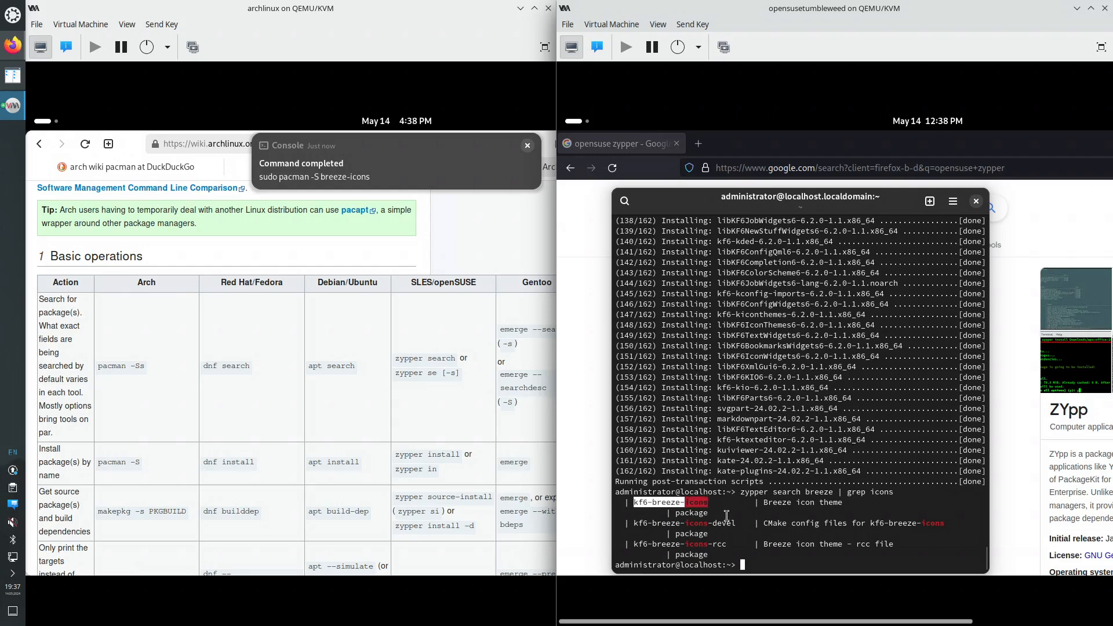
{"action": "type", "text": "sudo zypper install kate"}
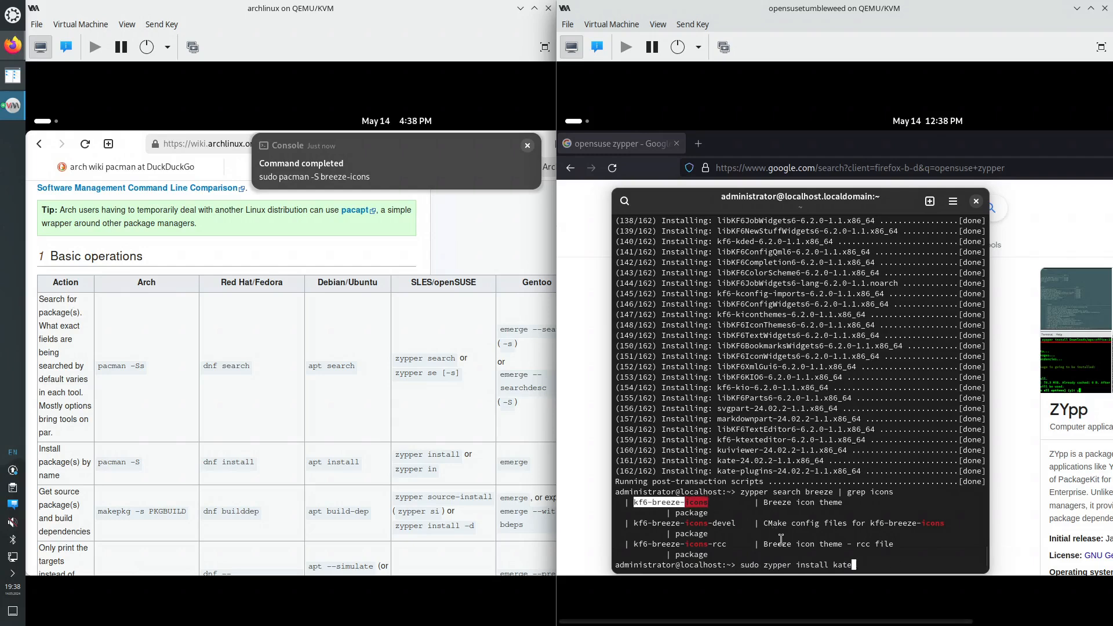
{"action": "middle_click", "coordinate": [863, 566]}
{"action": "key", "text": "Return"}
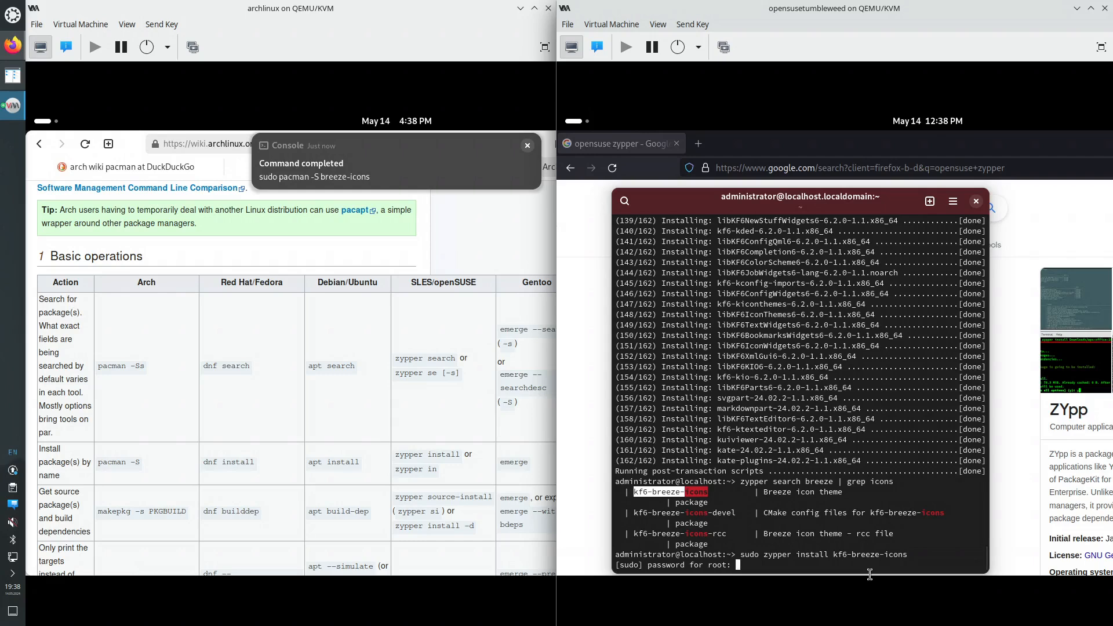
{"action": "key", "text": "Return"}
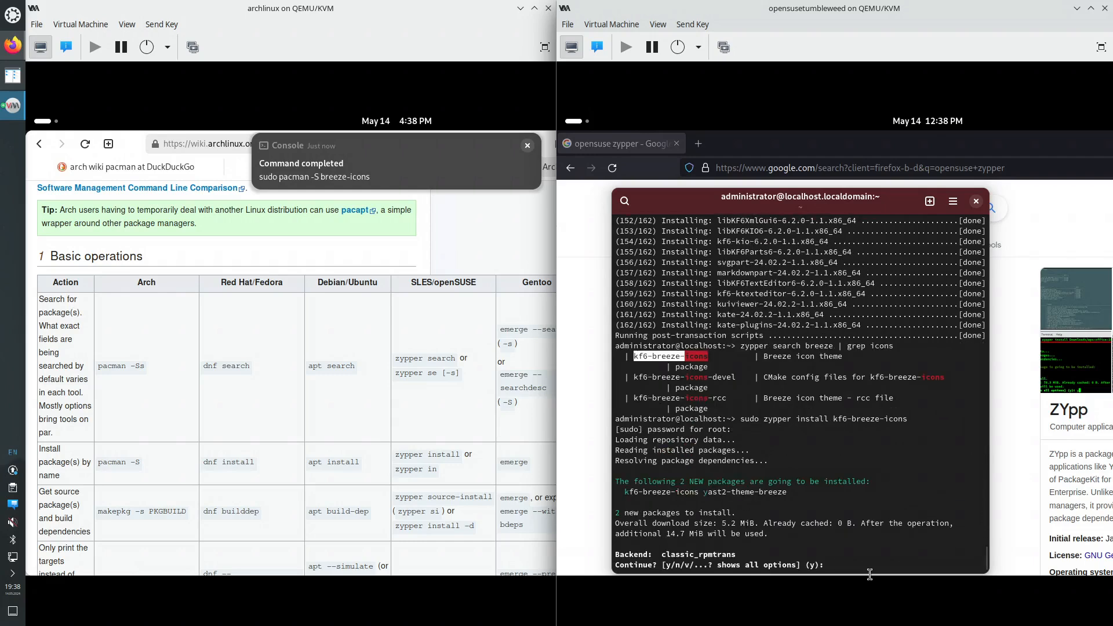
{"action": "key", "text": "Return"}
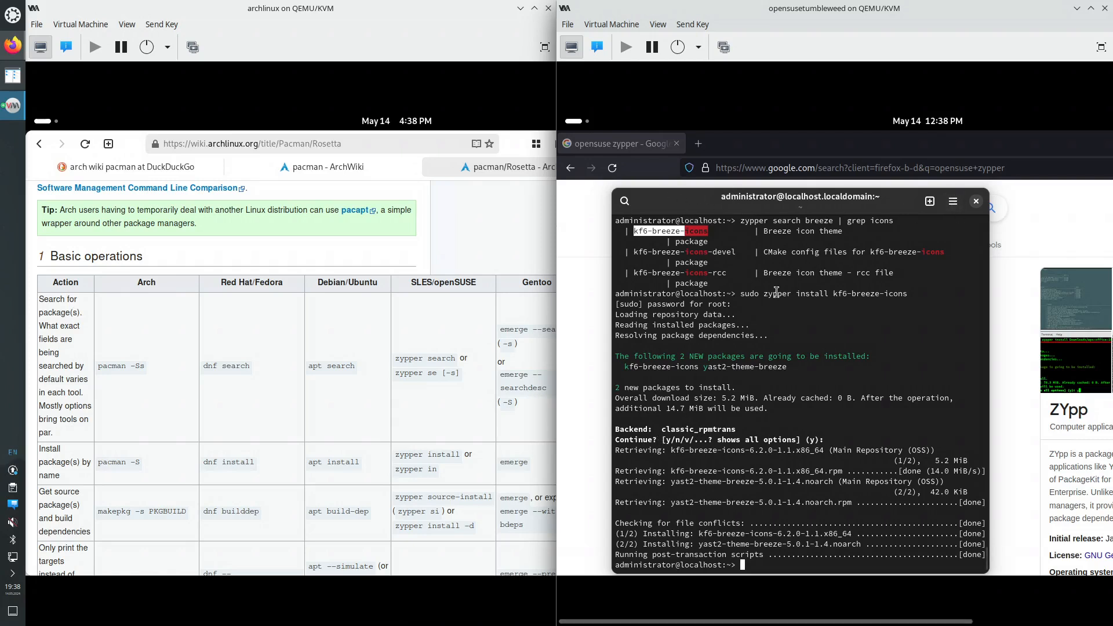
Rerun sudo zypper install kf6-breeze-icons in the openSUSE terminal and launch Kate from the openSUSE application overview
{"action": "key", "text": "Up"}
{"action": "key", "text": "Return"}
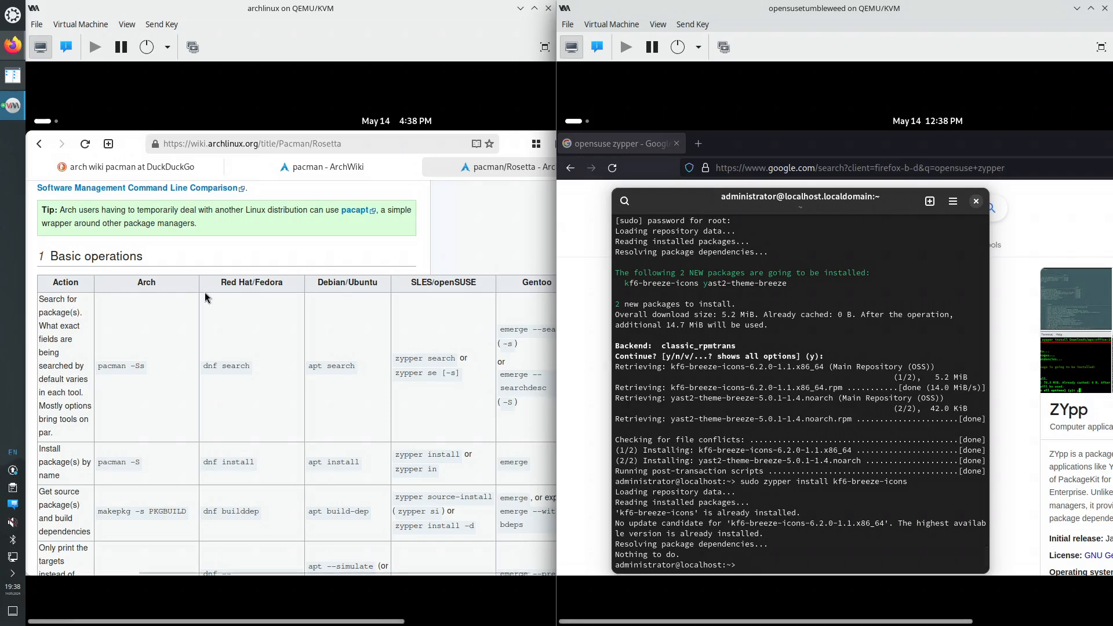
{"action": "left_click", "coordinate": [570, 122]}
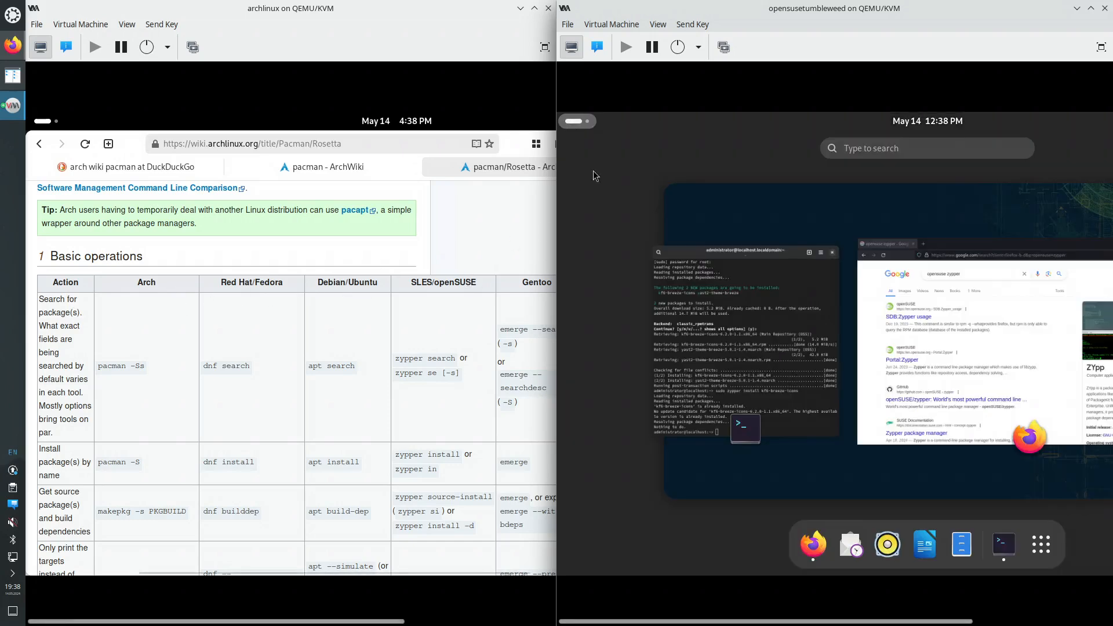
{"action": "left_click", "coordinate": [1030, 558]}
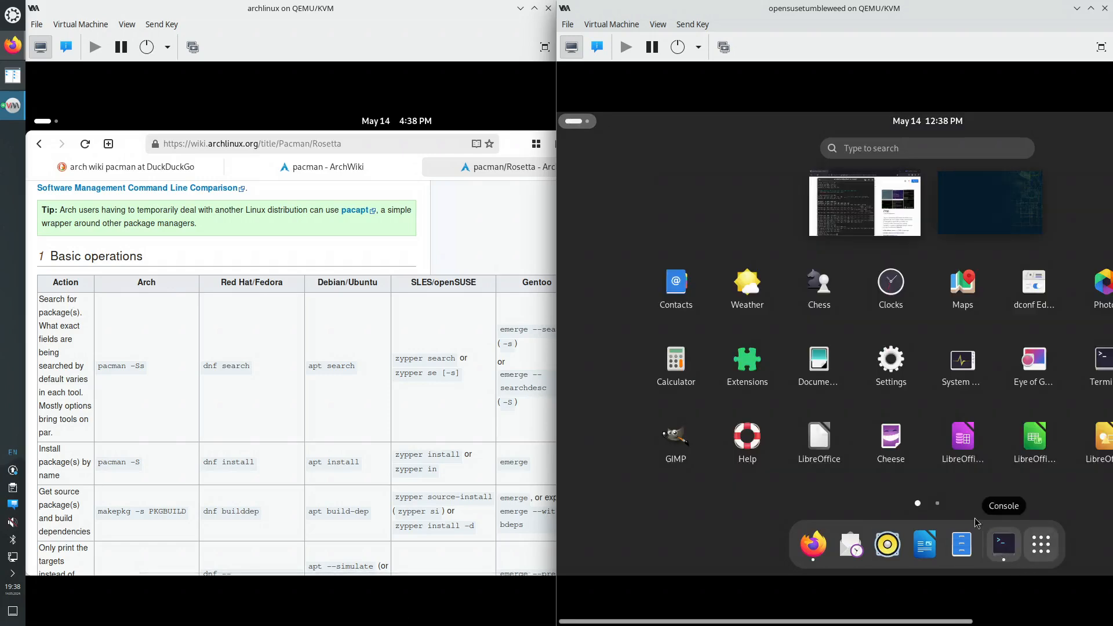
{"action": "left_click_drag", "start_coordinate": [957, 623], "coordinate": [1071, 624]}
{"action": "left_click", "coordinate": [1106, 369]}
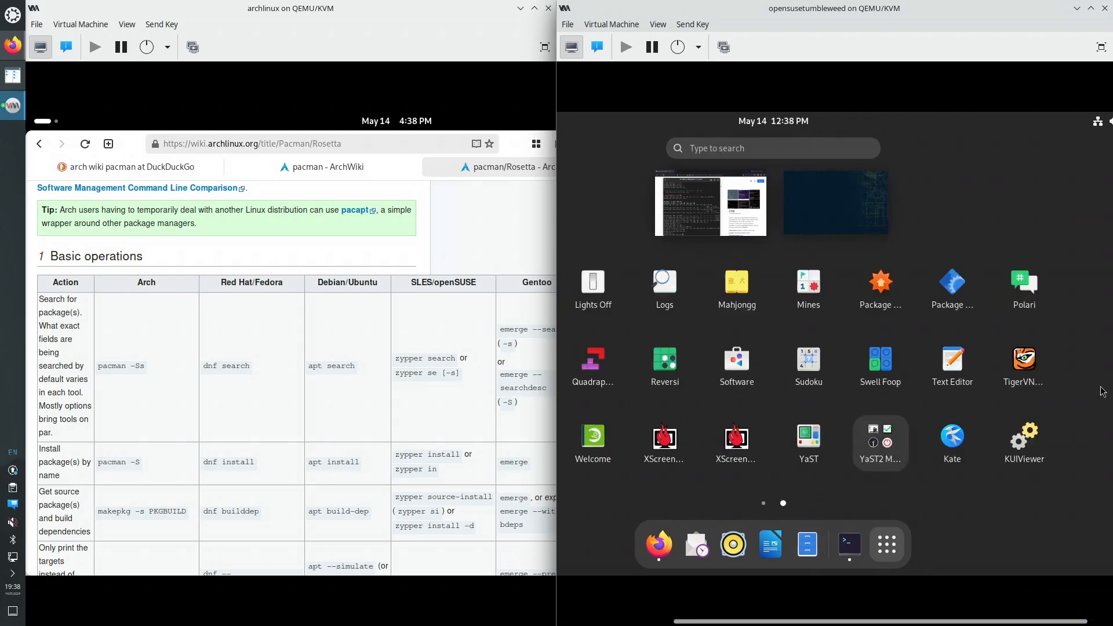
{"action": "left_click", "coordinate": [957, 459]}
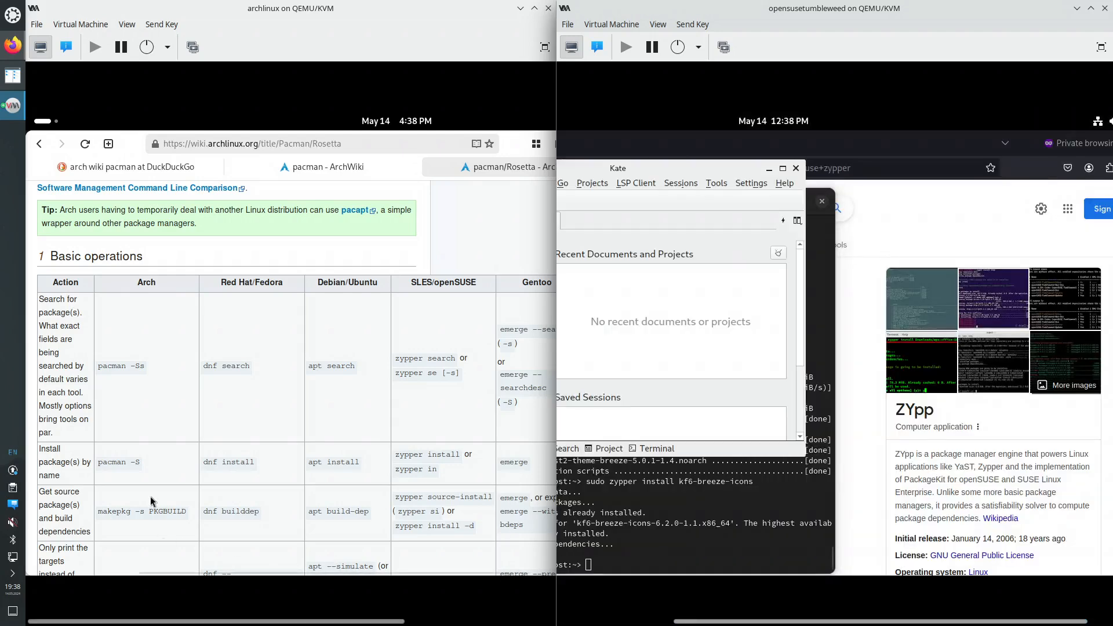
Launch Kate from the application overview in the Arch Linux virtual machine and look over its window
{"action": "left_click", "coordinate": [57, 122]}
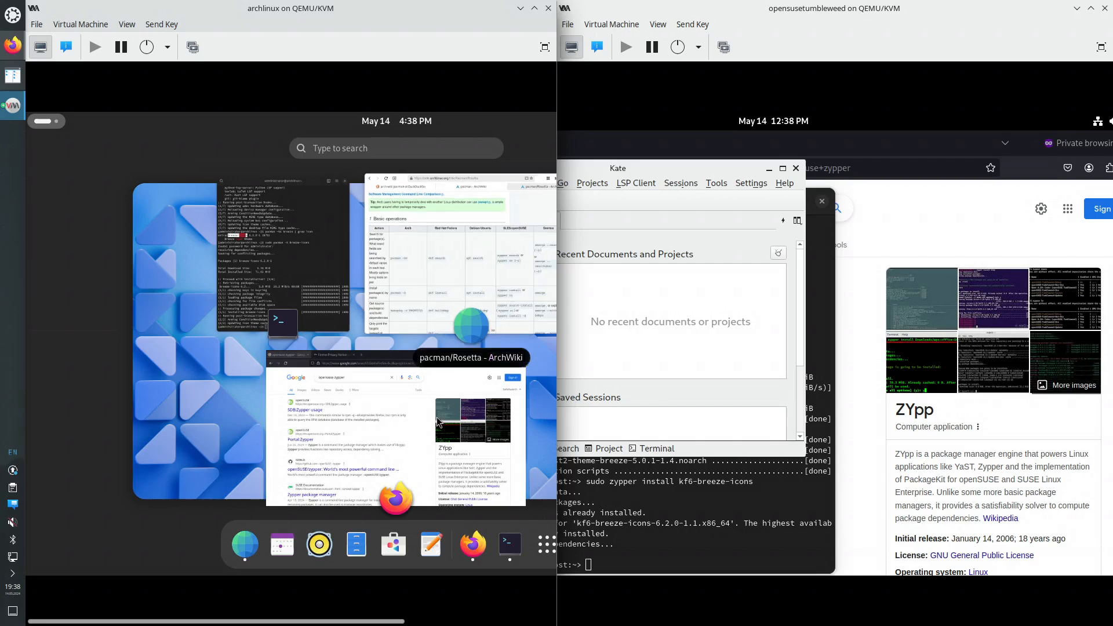
{"action": "left_click", "coordinate": [545, 545]}
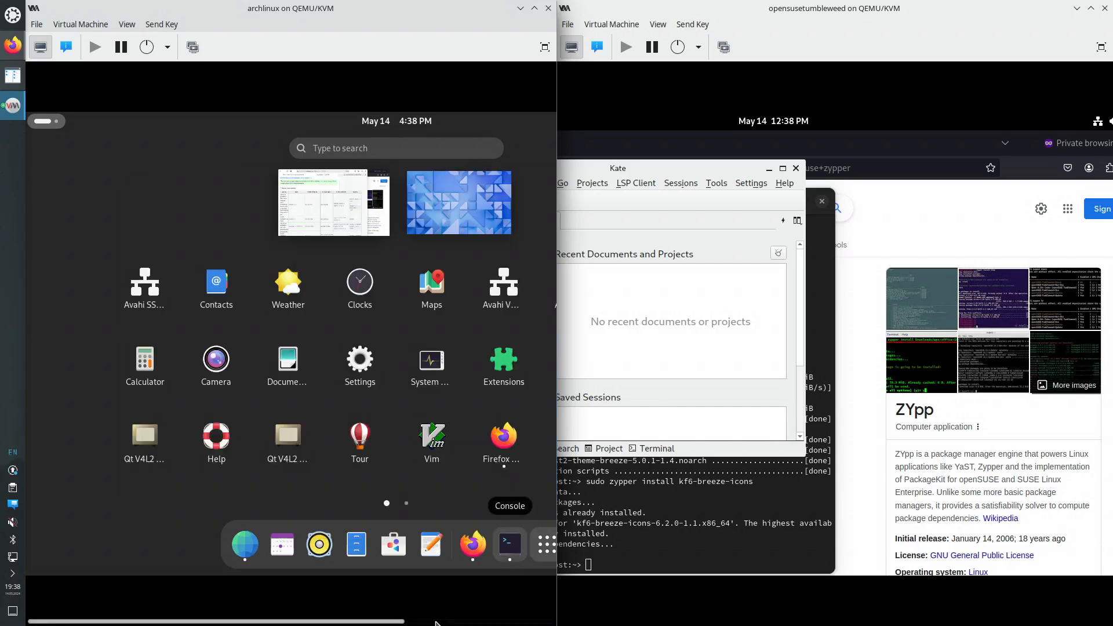
{"action": "scroll", "coordinate": [436, 624], "scroll_direction": "right", "scroll_amount": 5}
{"action": "left_click", "coordinate": [374, 462]}
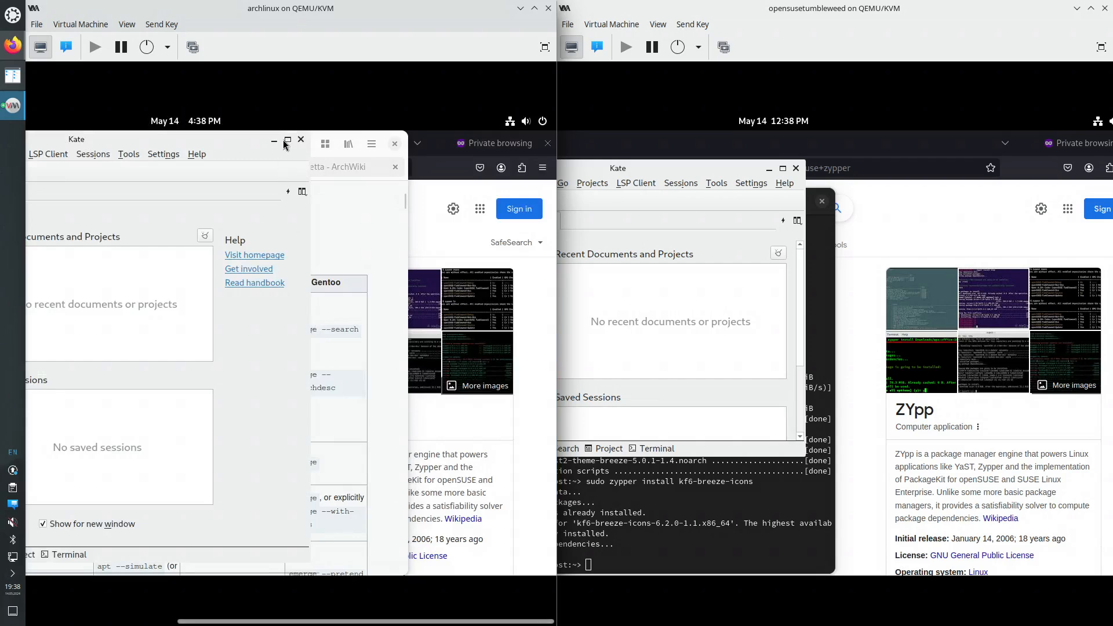
{"action": "scroll", "coordinate": [149, 623], "scroll_direction": "left", "scroll_amount": 3}
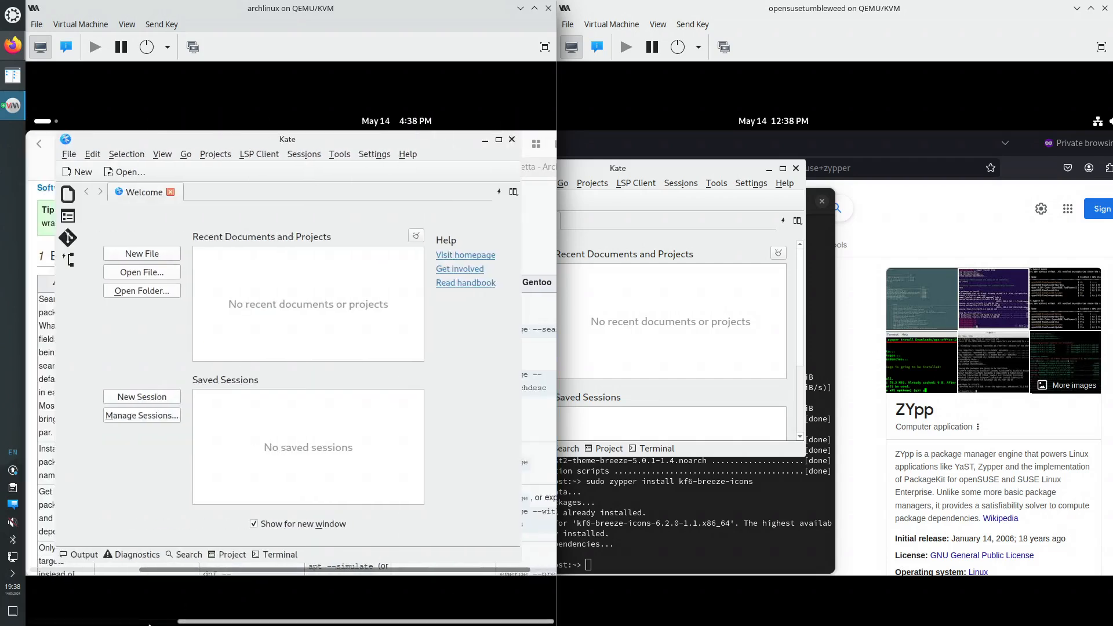
{"action": "scroll", "coordinate": [152, 623], "scroll_direction": "right", "scroll_amount": 3}
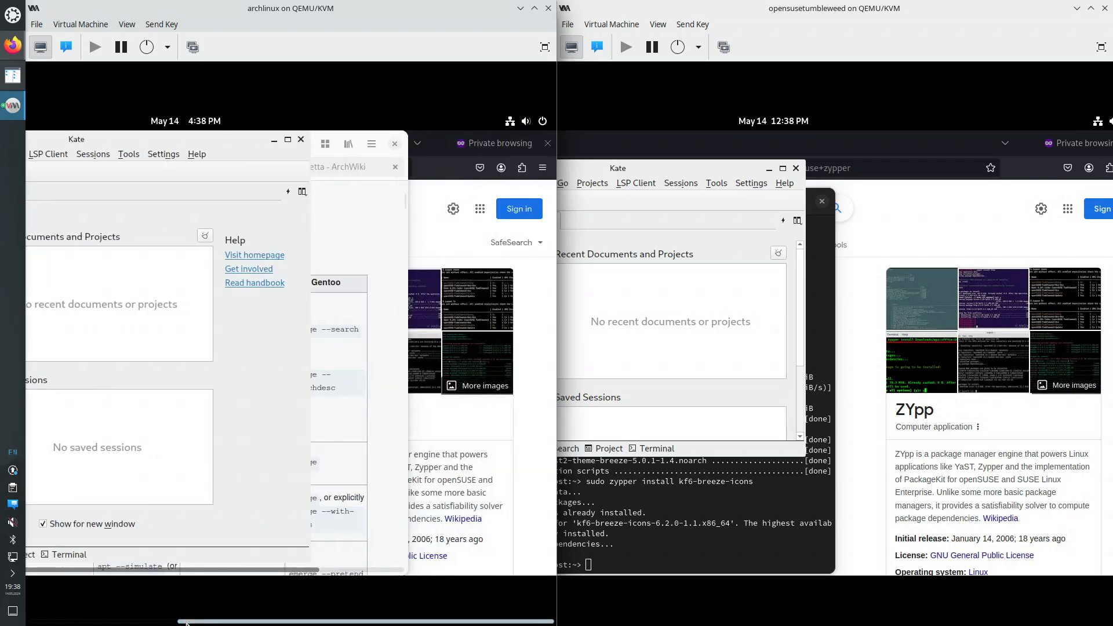
{"action": "scroll", "coordinate": [174, 621], "scroll_direction": "left", "scroll_amount": 3}
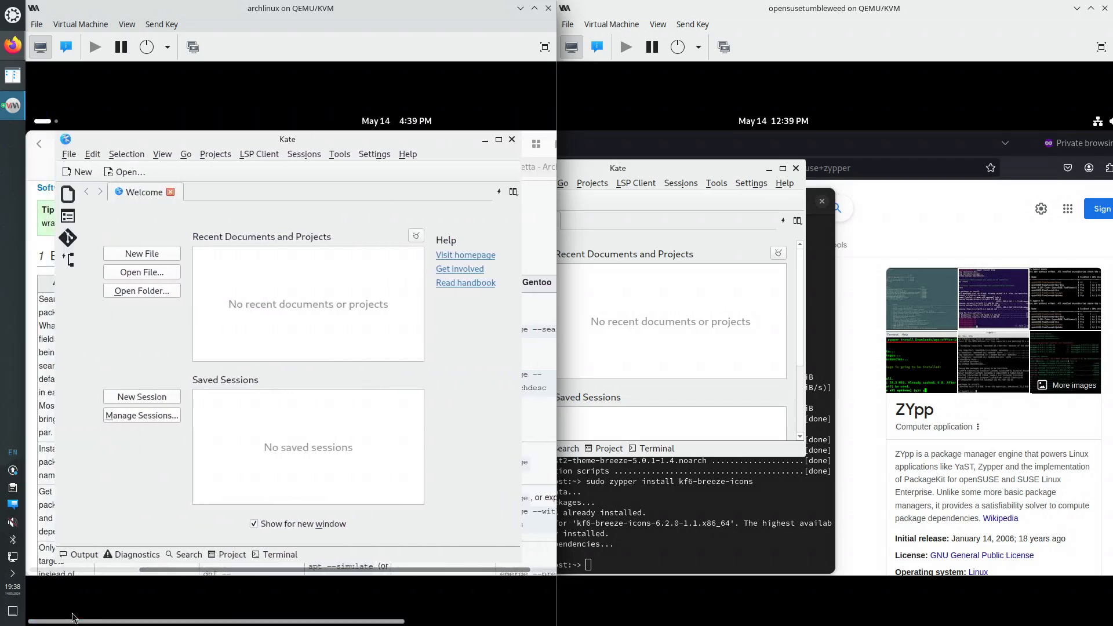
Bring the Arch Kate window back to the front and show the openSUSE Kate window in full beside it
{"action": "left_click", "coordinate": [175, 571]}
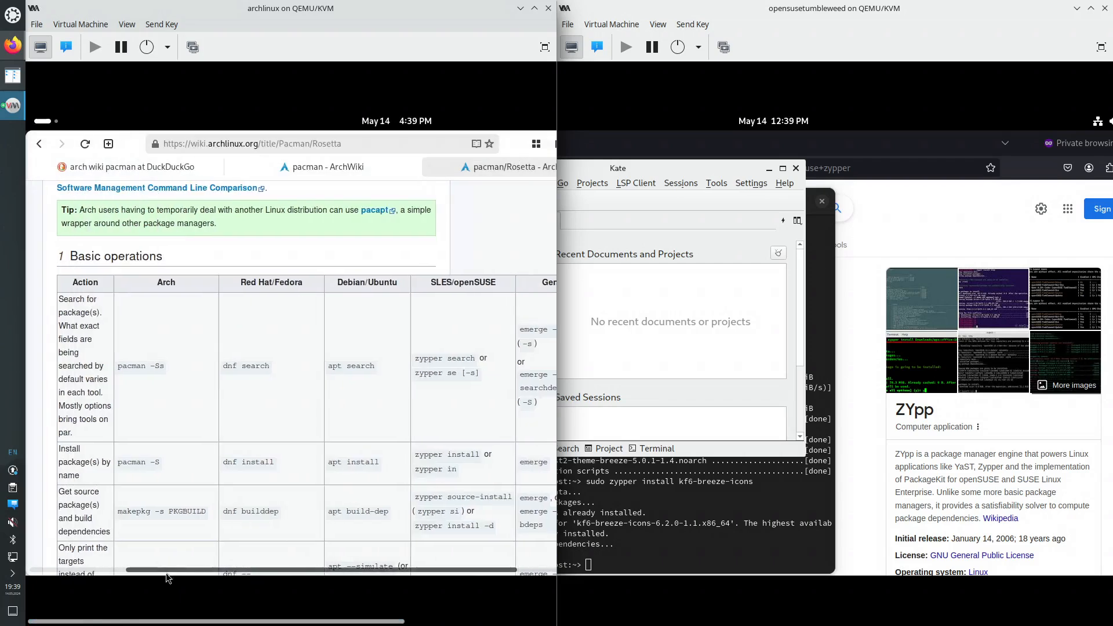
{"action": "left_click", "coordinate": [42, 122]}
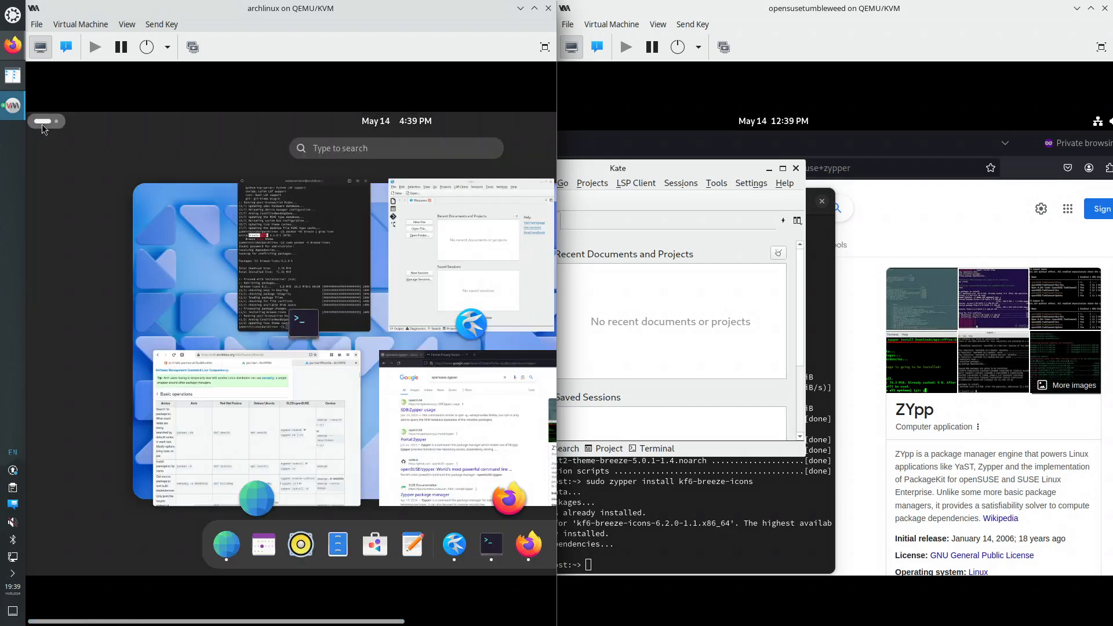
{"action": "left_click", "coordinate": [464, 279]}
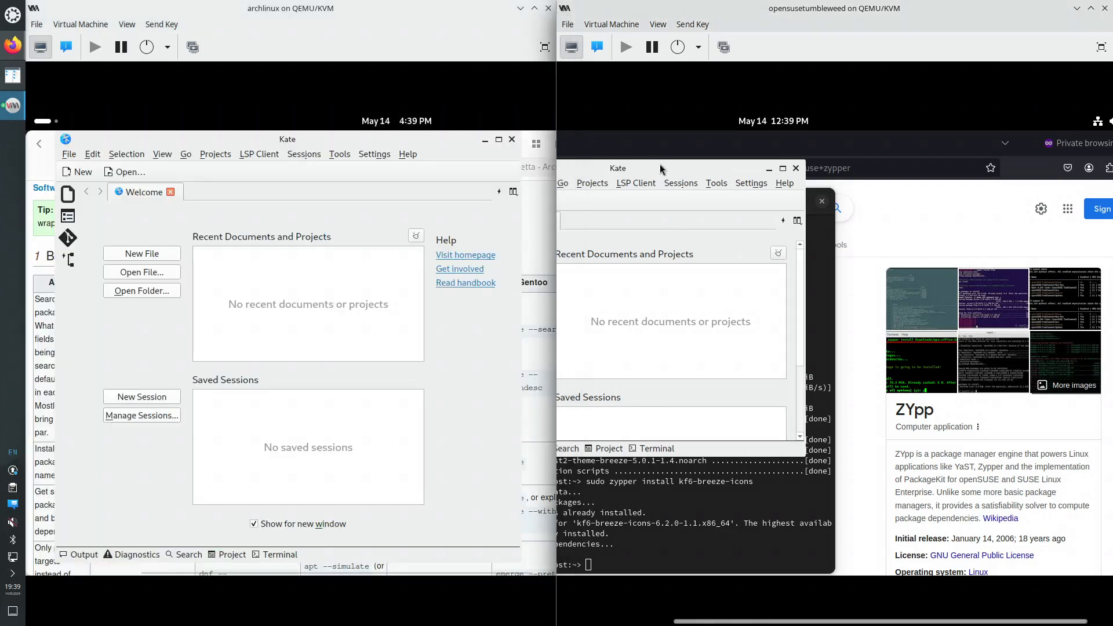
{"action": "left_click_drag", "start_coordinate": [700, 623], "coordinate": [585, 623]}
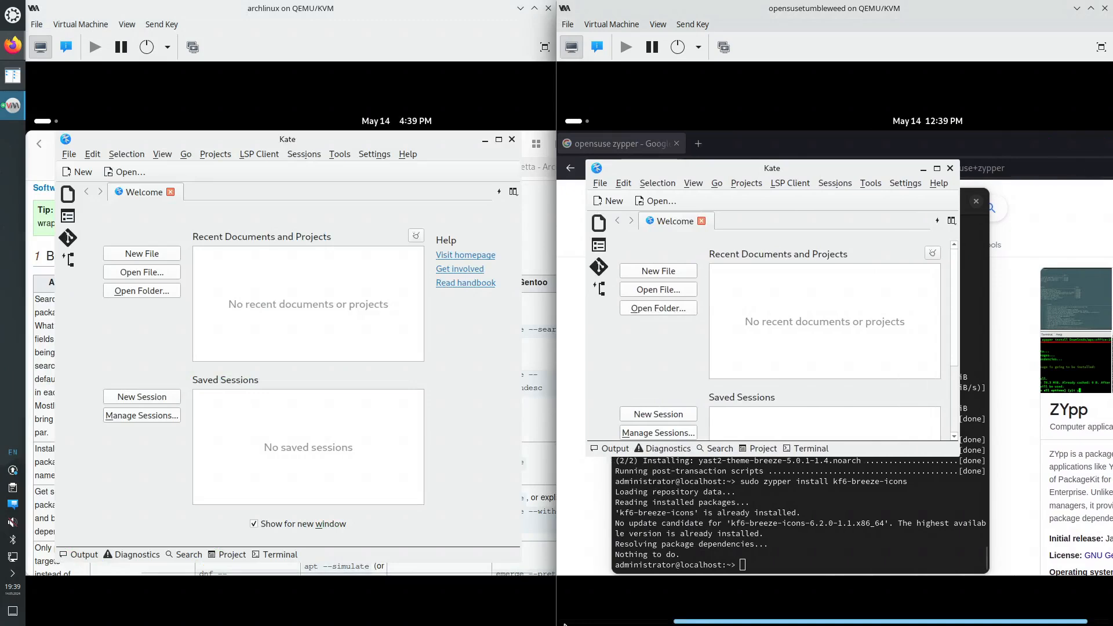
Examine the icons shown in the menus and the sidebar of Kate on Arch, then close the menus
{"action": "left_click", "coordinate": [69, 155]}
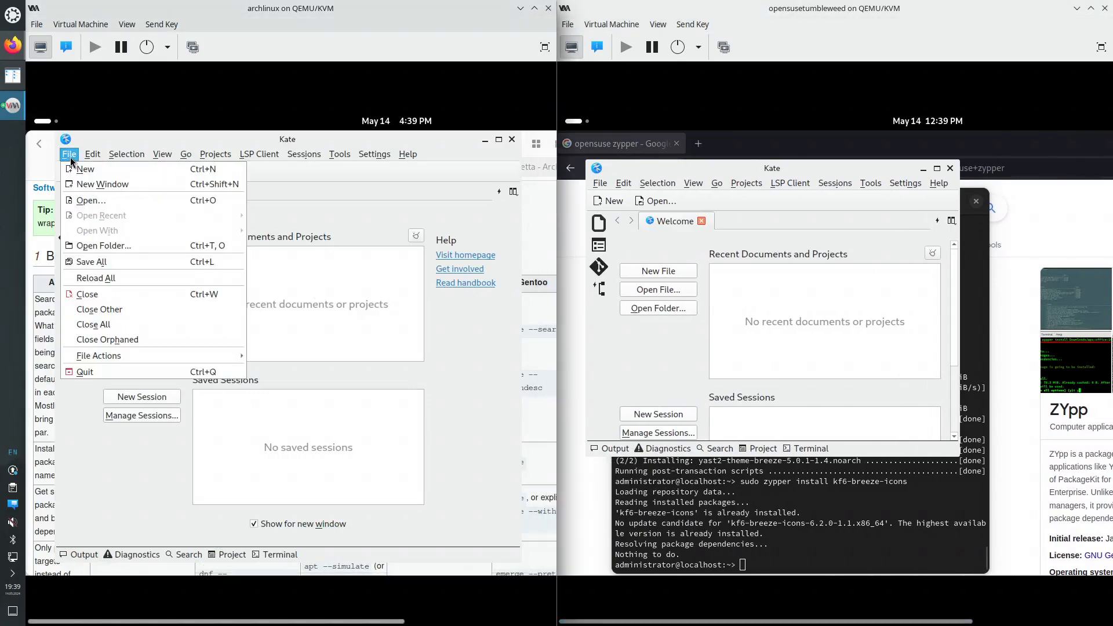
{"action": "mouse_move", "coordinate": [92, 159]}
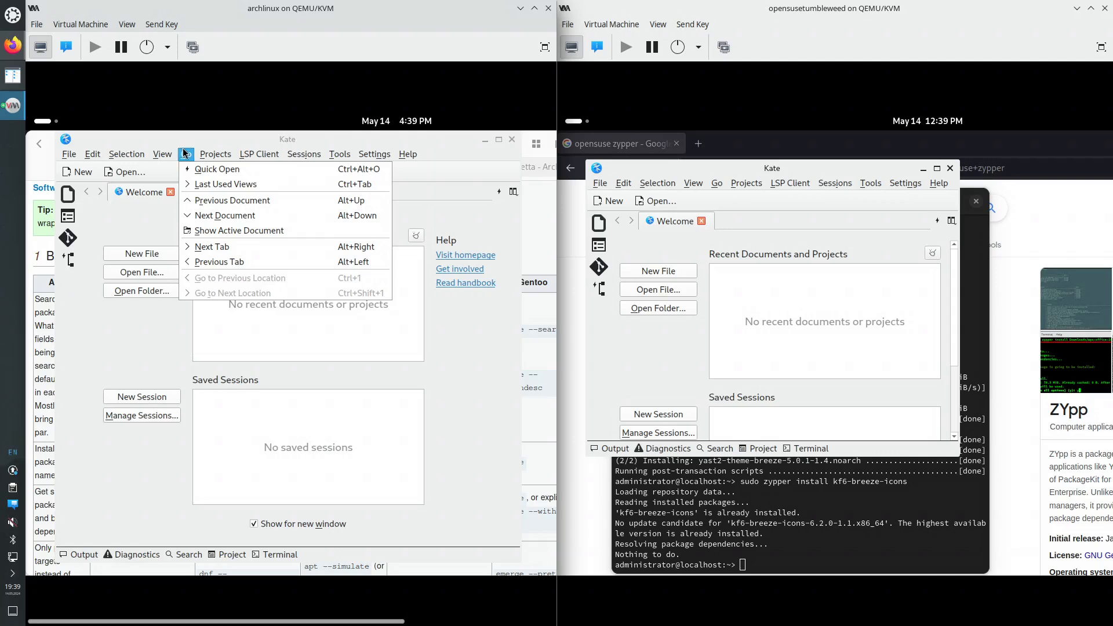
{"action": "mouse_move", "coordinate": [221, 156]}
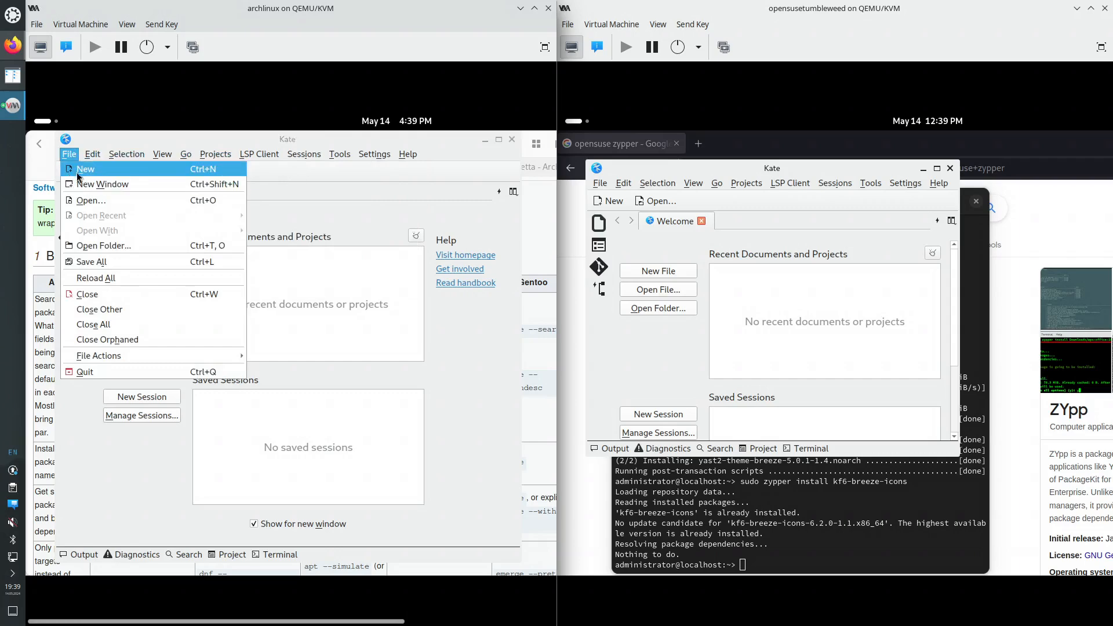
{"action": "left_click", "coordinate": [293, 172]}
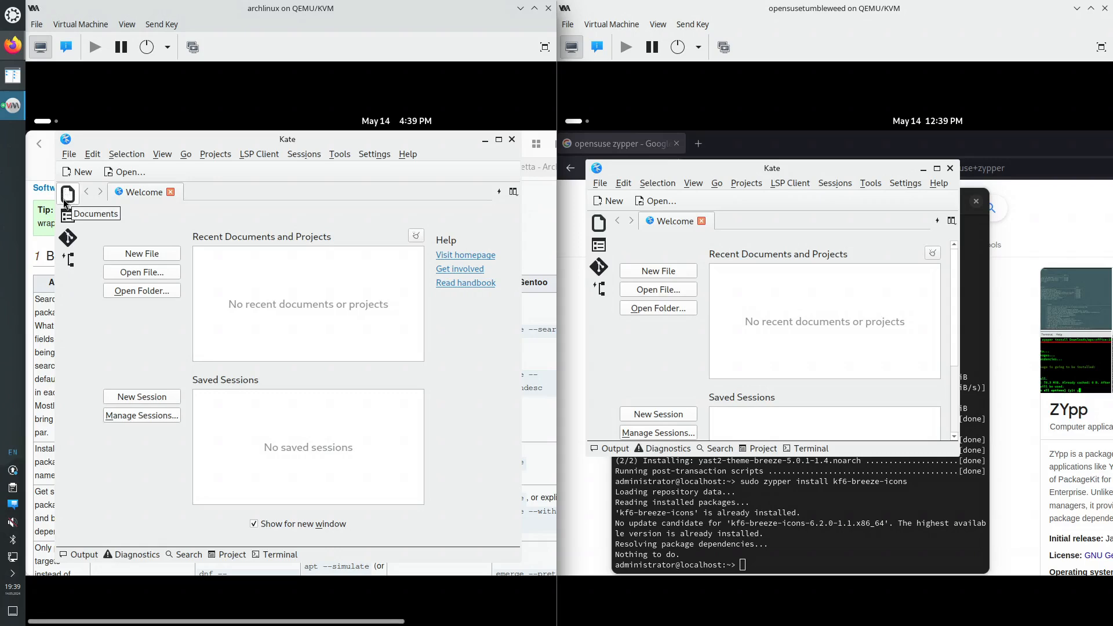
{"action": "left_click", "coordinate": [69, 155]}
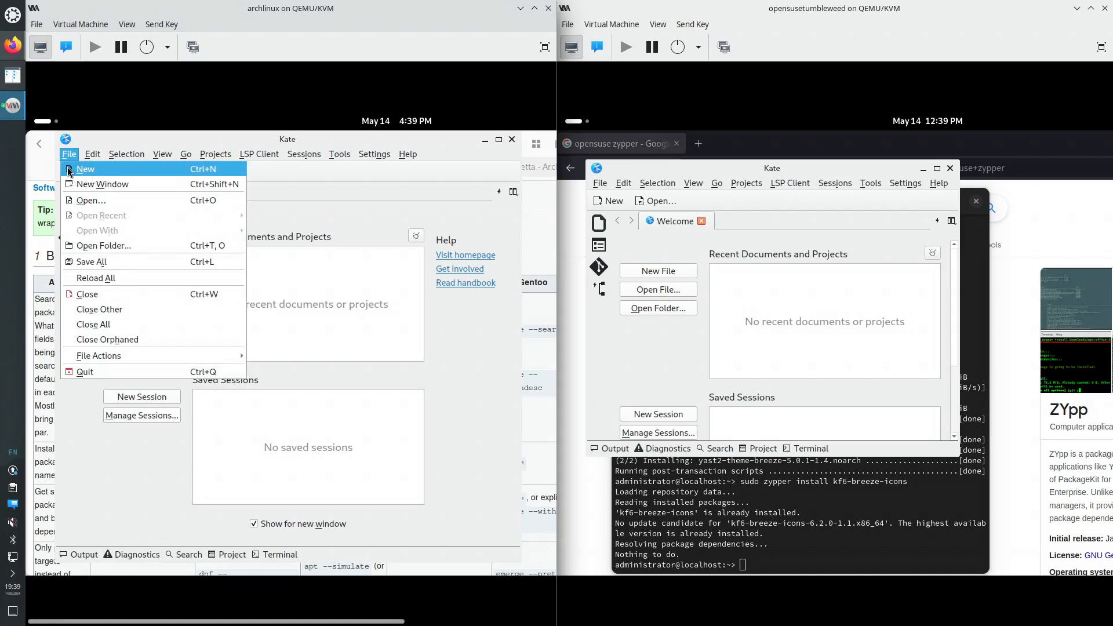
{"action": "left_click", "coordinate": [279, 175]}
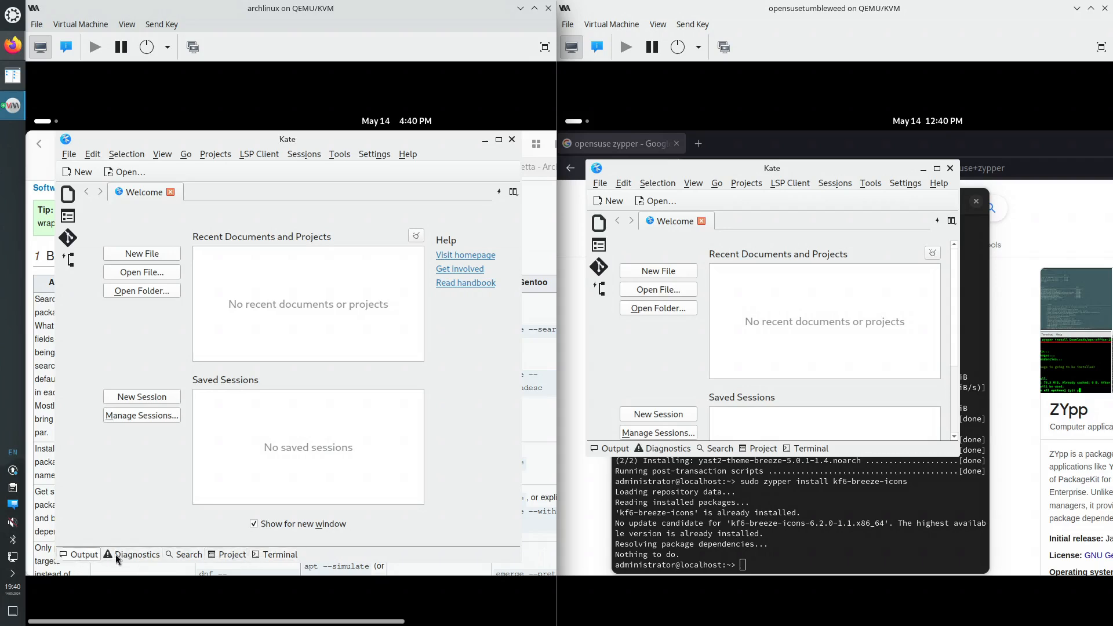
Look through the Output, Diagnostics, Search, Project and Terminal tool views of Kate on Arch
{"action": "left_click", "coordinate": [75, 555]}
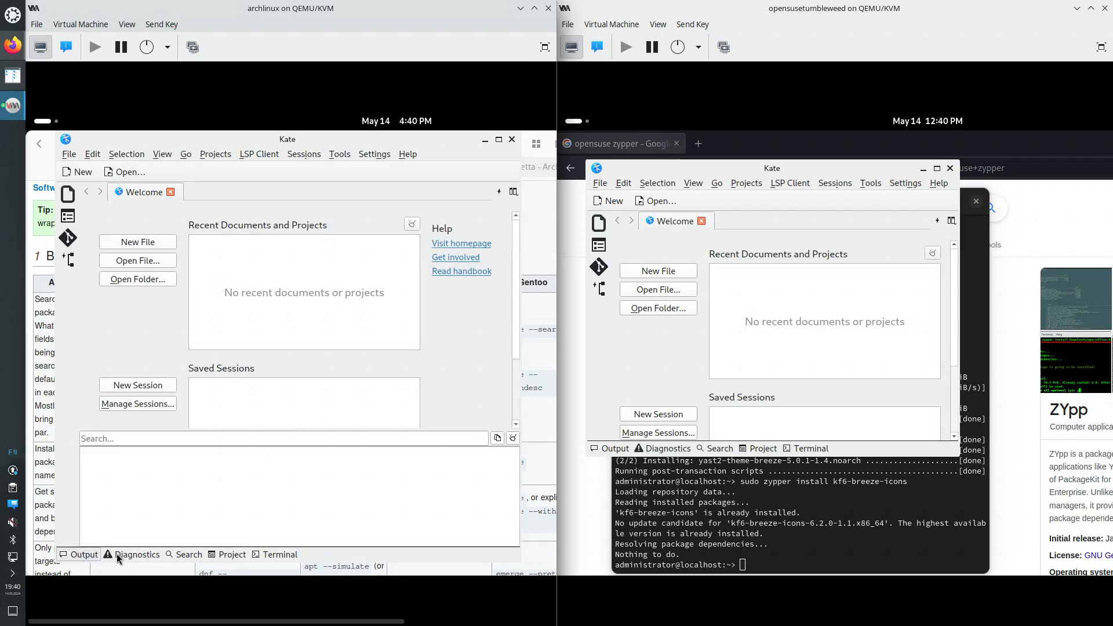
{"action": "left_click", "coordinate": [134, 556]}
{"action": "left_click", "coordinate": [196, 555]}
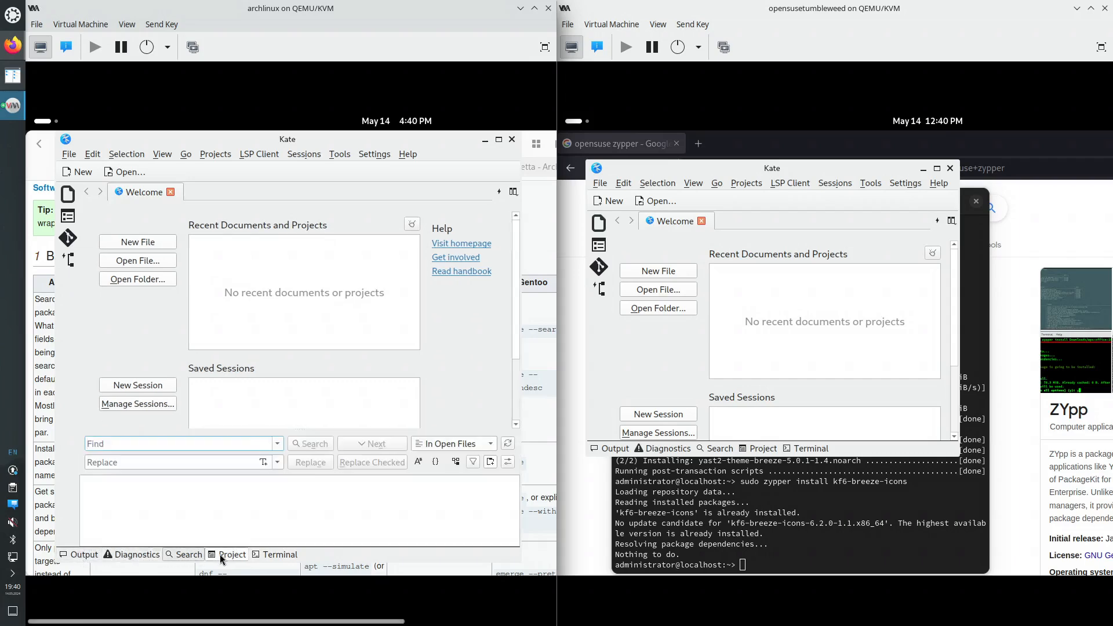
{"action": "left_click", "coordinate": [222, 555]}
{"action": "left_click", "coordinate": [265, 556]}
{"action": "left_click", "coordinate": [223, 556]}
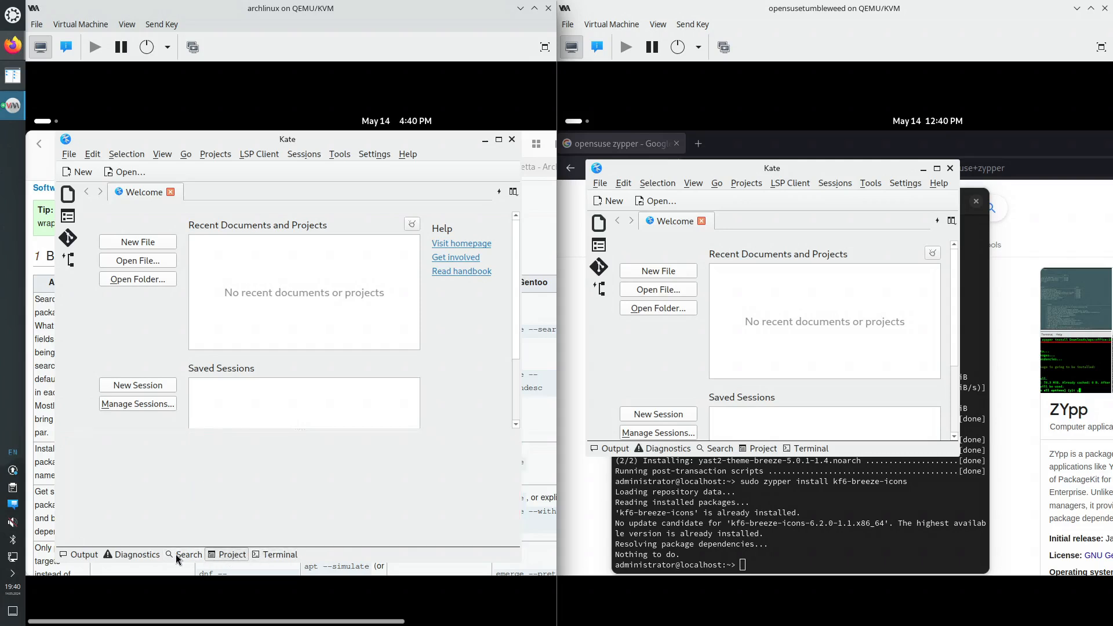
{"action": "left_click", "coordinate": [176, 554]}
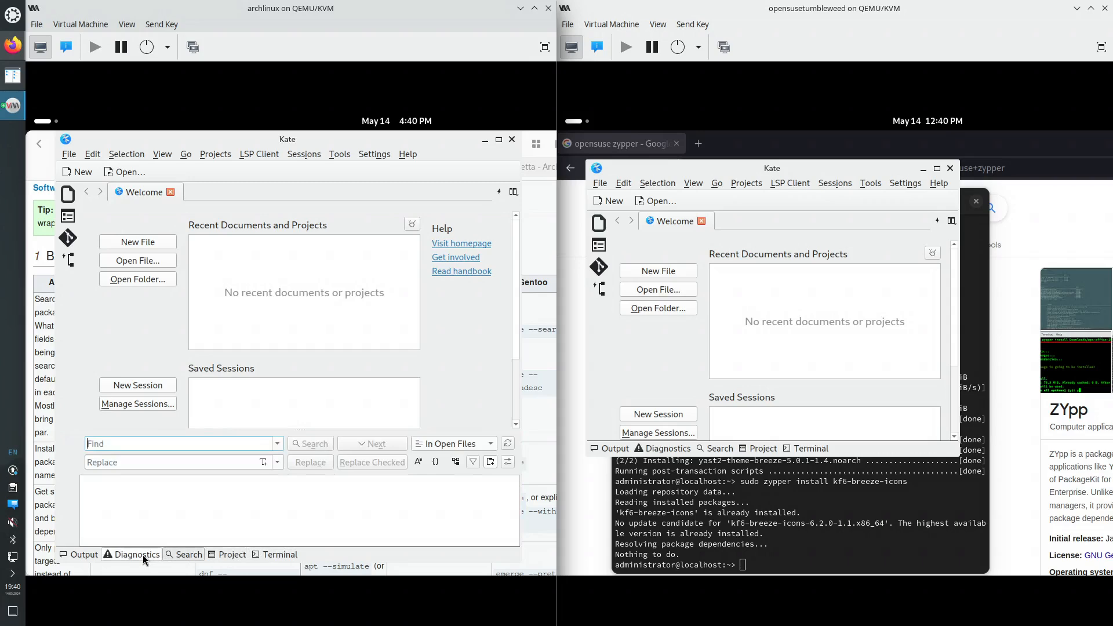
{"action": "left_click", "coordinate": [143, 555]}
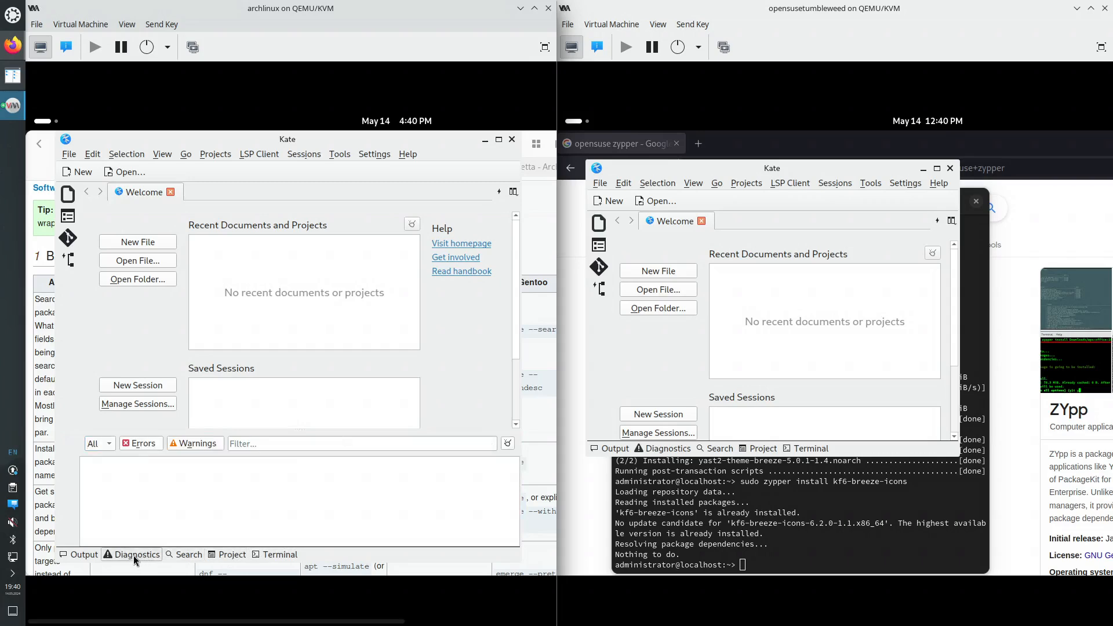
{"action": "left_click", "coordinate": [84, 555]}
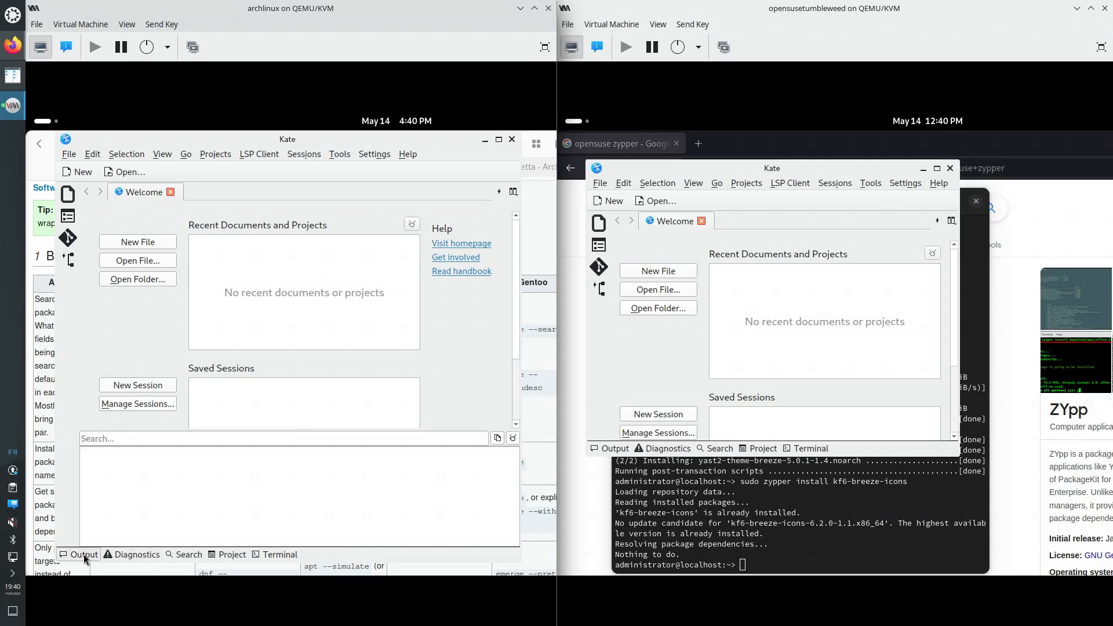
Look through the Diagnostics, Search, Project and Terminal tool views of Kate on openSUSE
{"action": "left_click", "coordinate": [655, 450]}
{"action": "left_click", "coordinate": [719, 449]}
{"action": "left_click", "coordinate": [762, 449]}
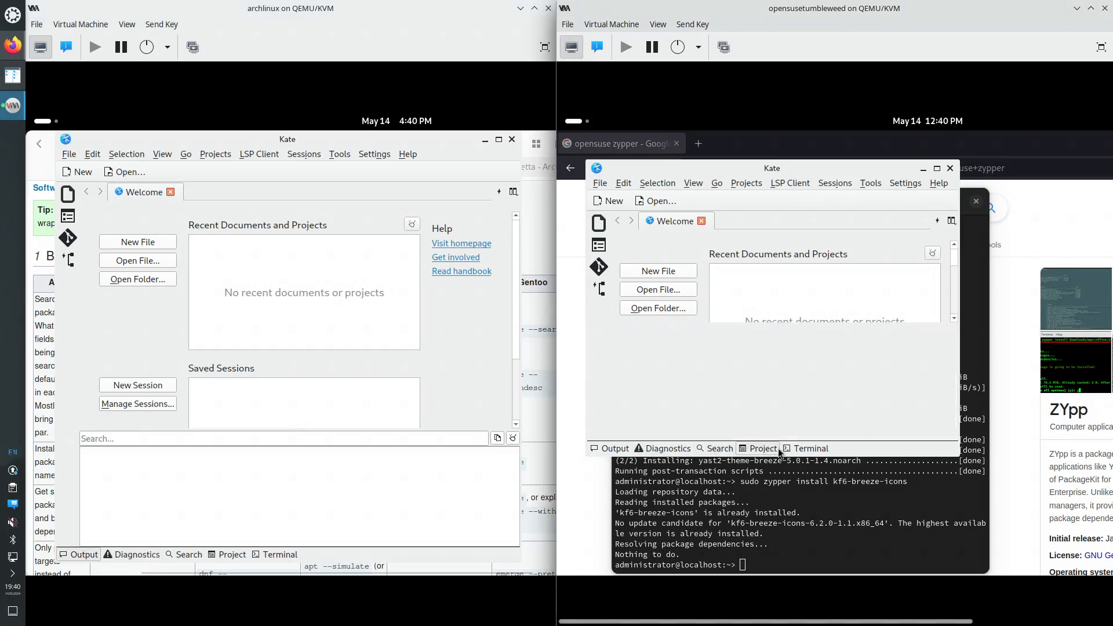
{"action": "left_click", "coordinate": [796, 448]}
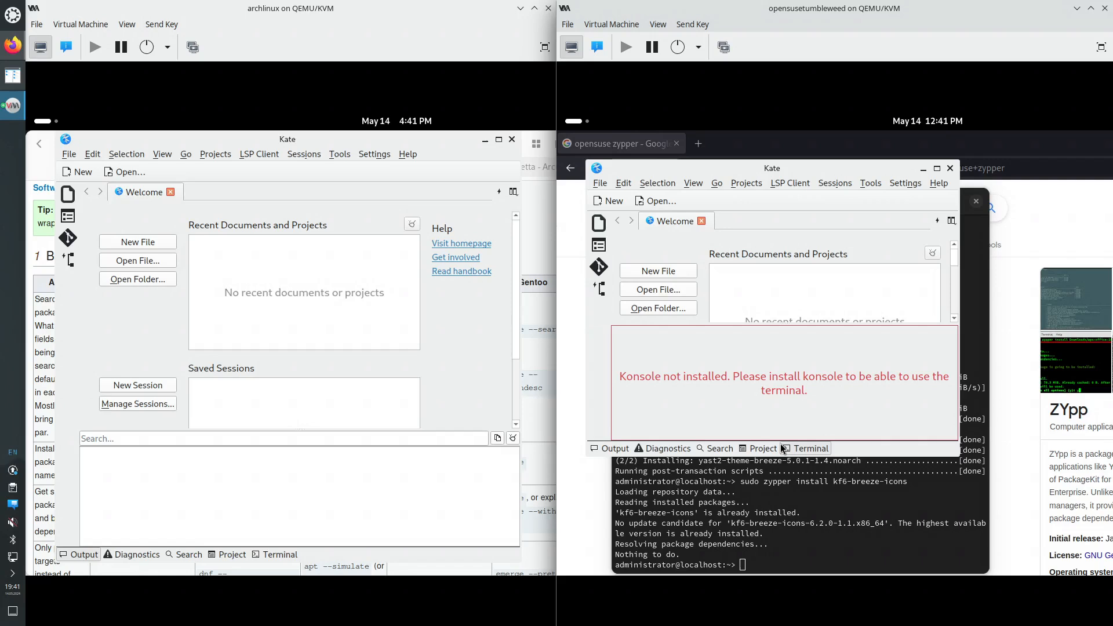
Bring the terminal windows to the front in both the openSUSE and the Arch virtual machines
{"action": "left_click", "coordinate": [648, 511]}
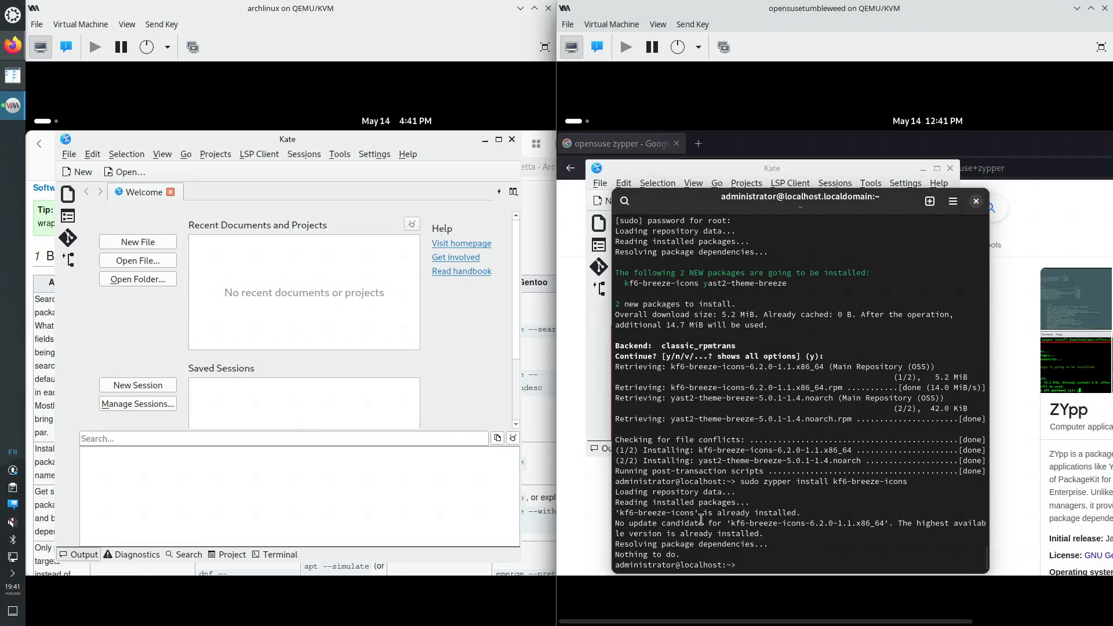
{"action": "left_click", "coordinate": [46, 122]}
{"action": "left_click", "coordinate": [307, 255]}
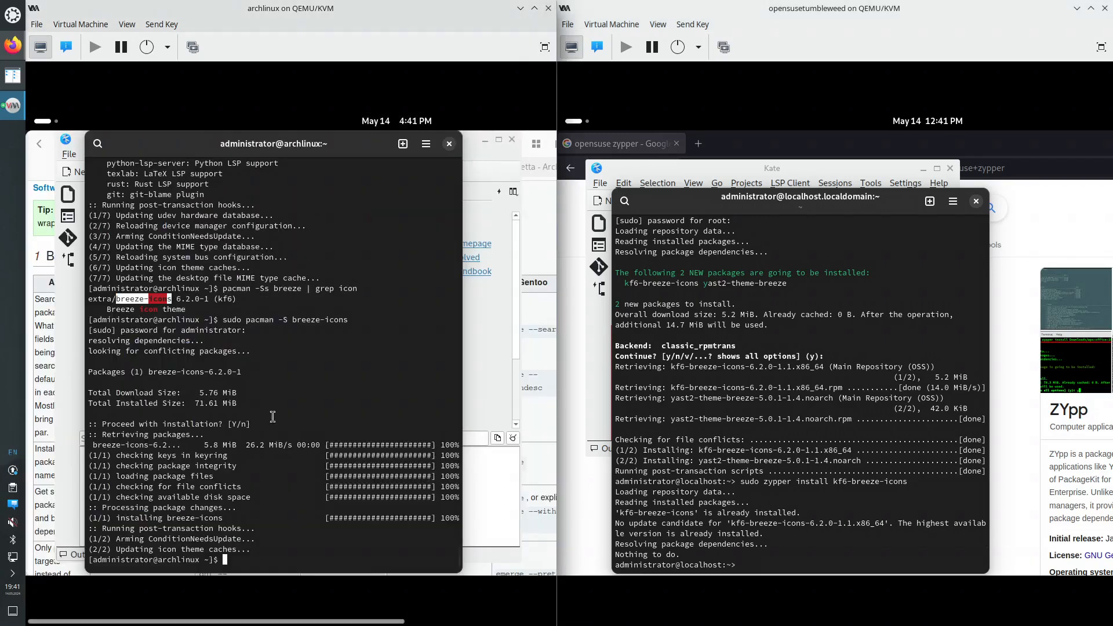